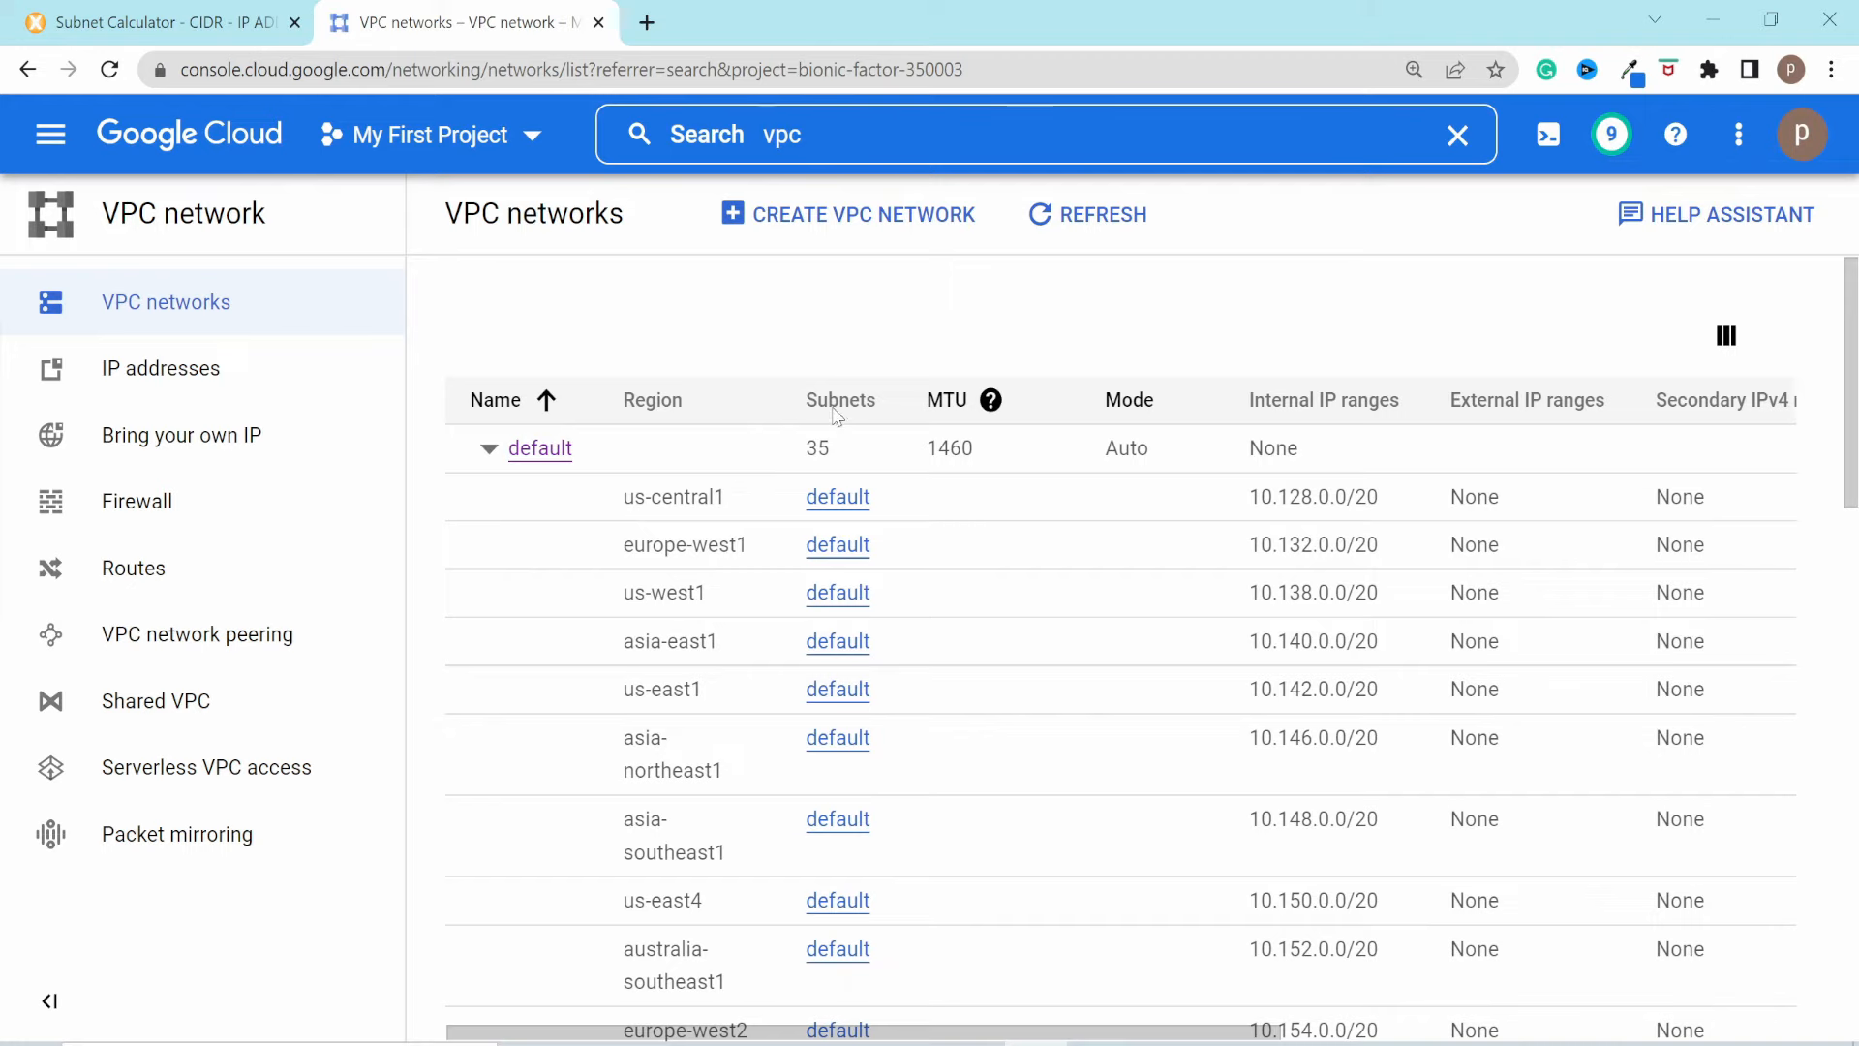
Step: Examine the regions and internal IP ranges of the default VPC network's subnets, and collapse its subnet list
scroll(673, 524, down, 15)
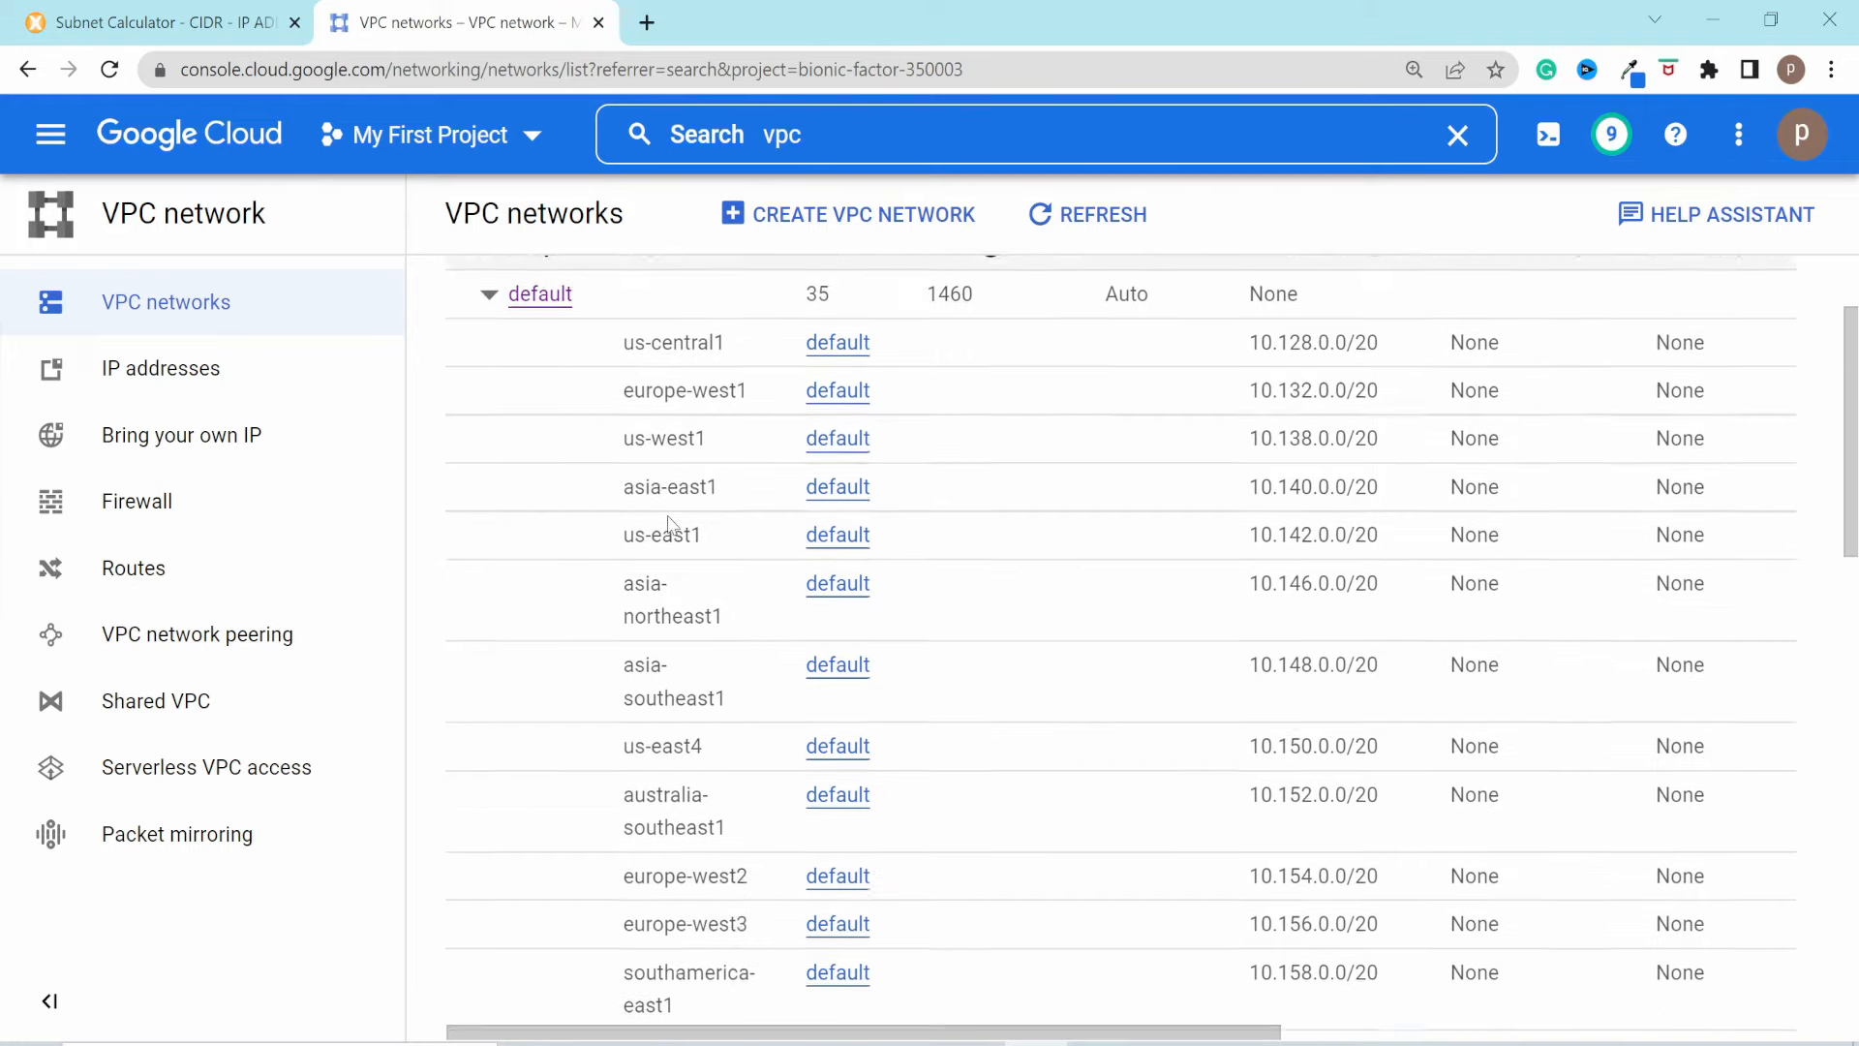
scroll(677, 738, up, 15)
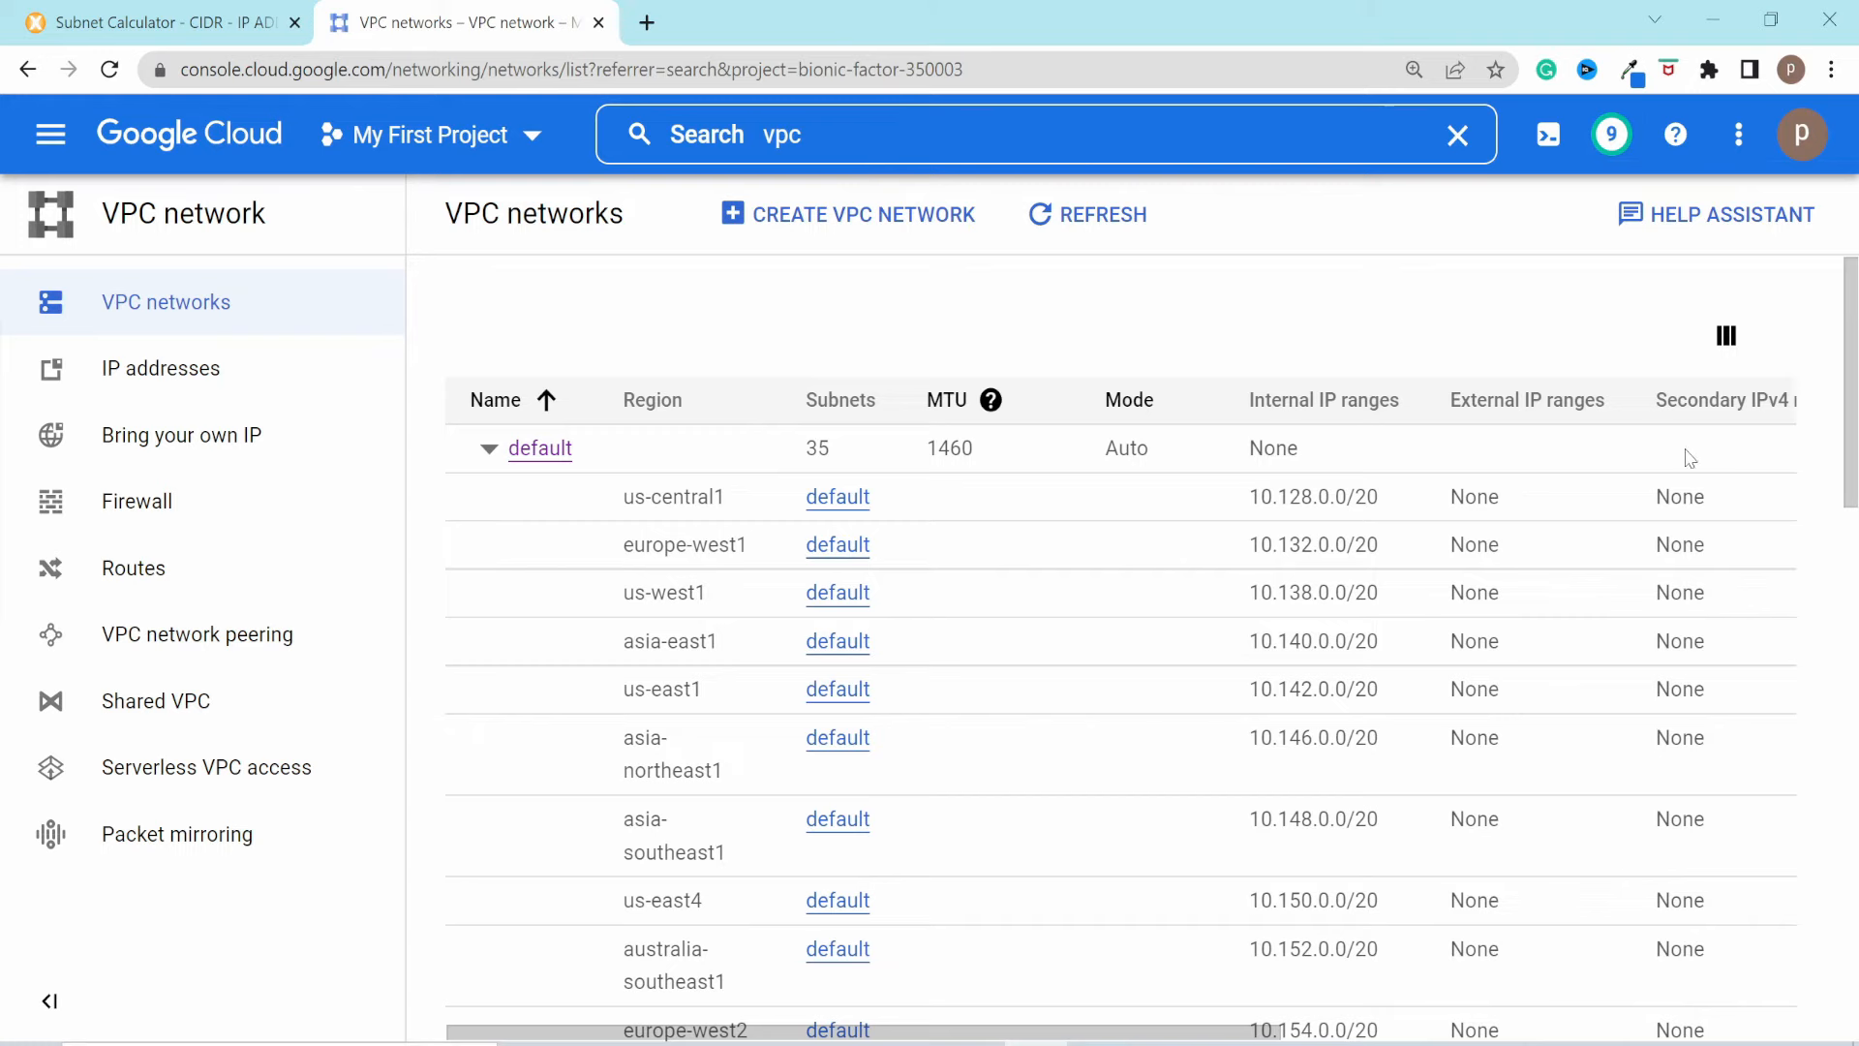
drag(1248, 496, 1401, 494)
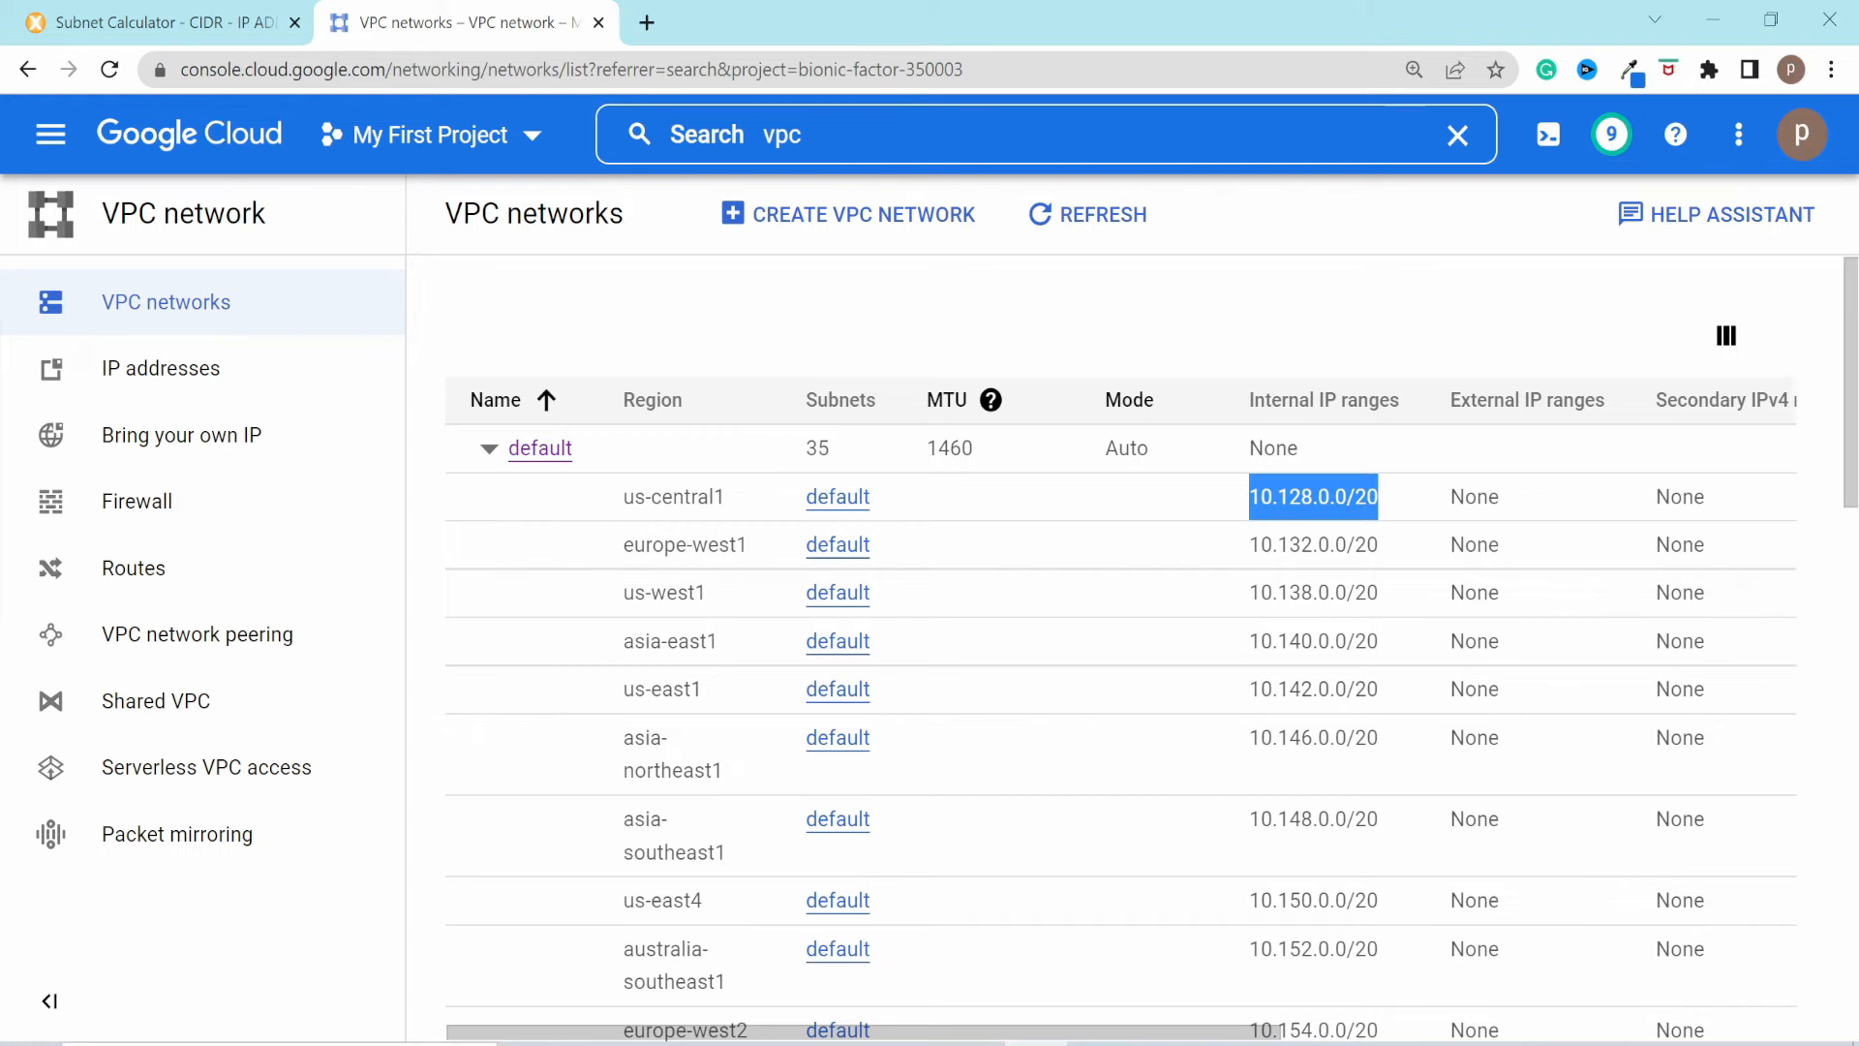
triple_click(1245, 549)
triple_click(1225, 601)
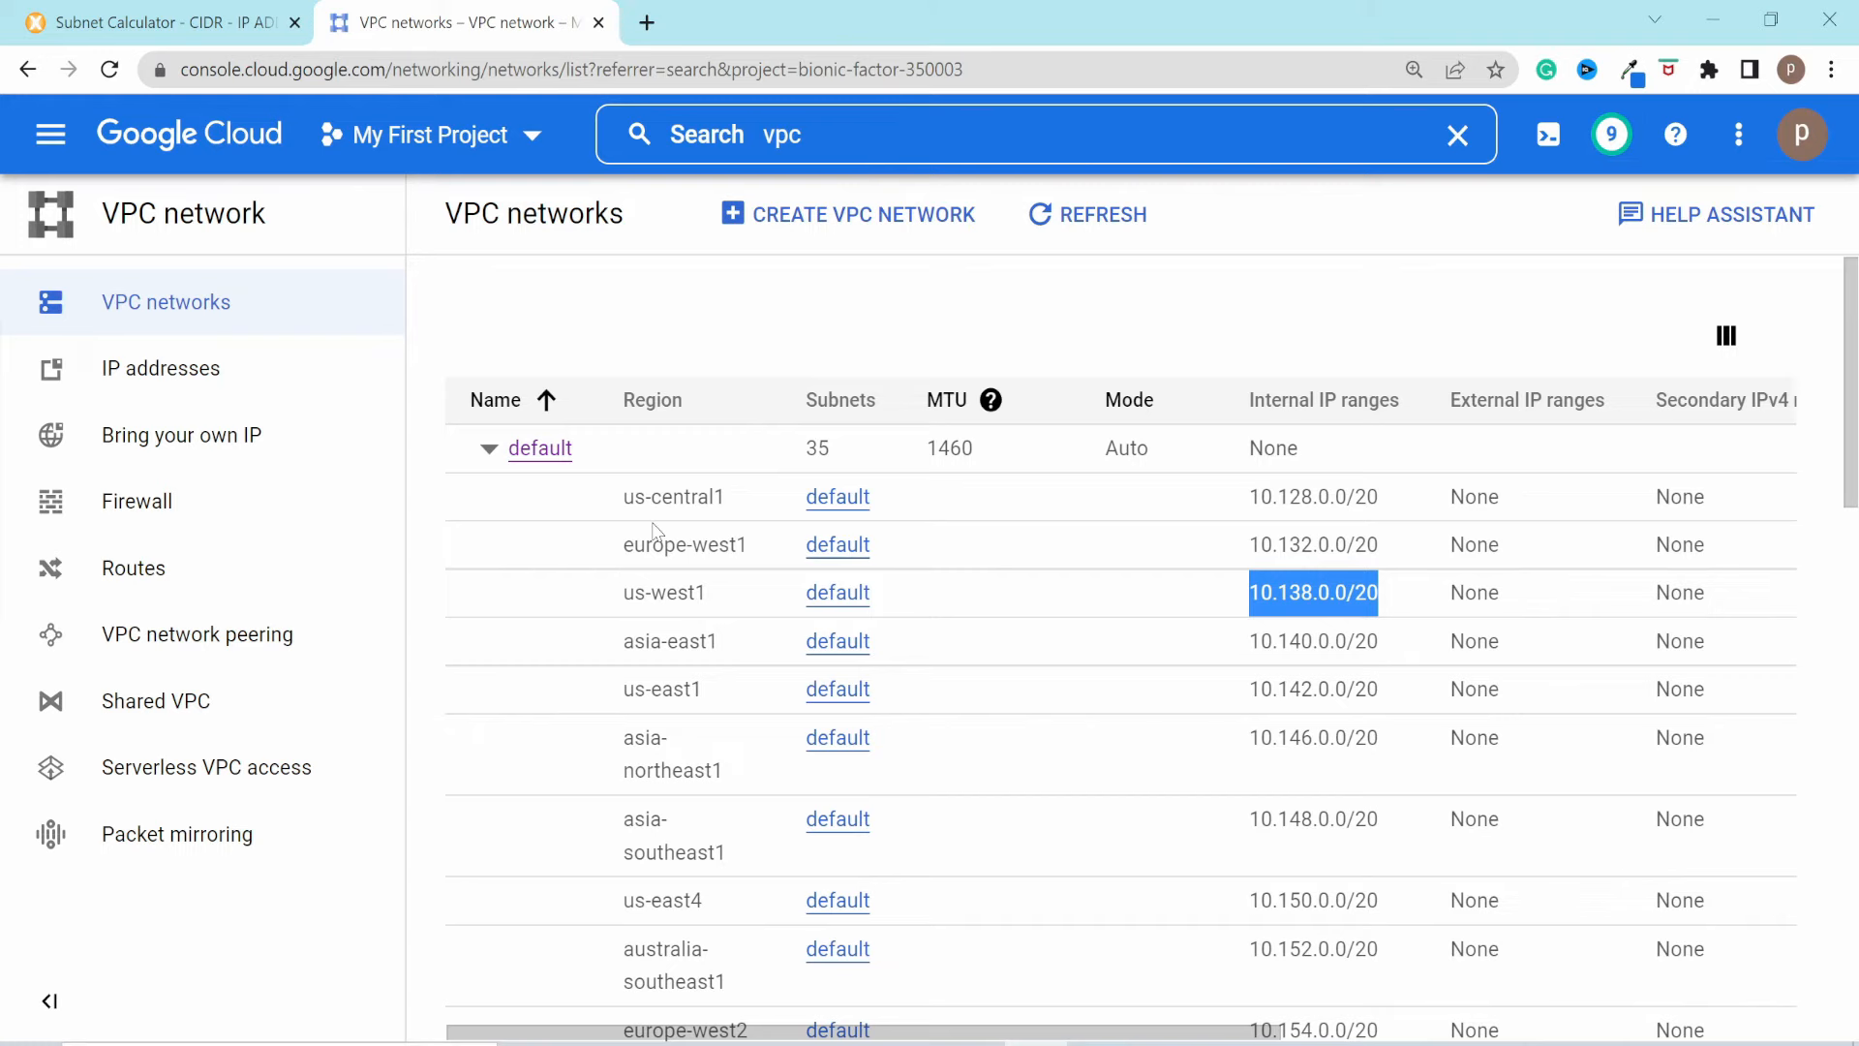
triple_click(1309, 546)
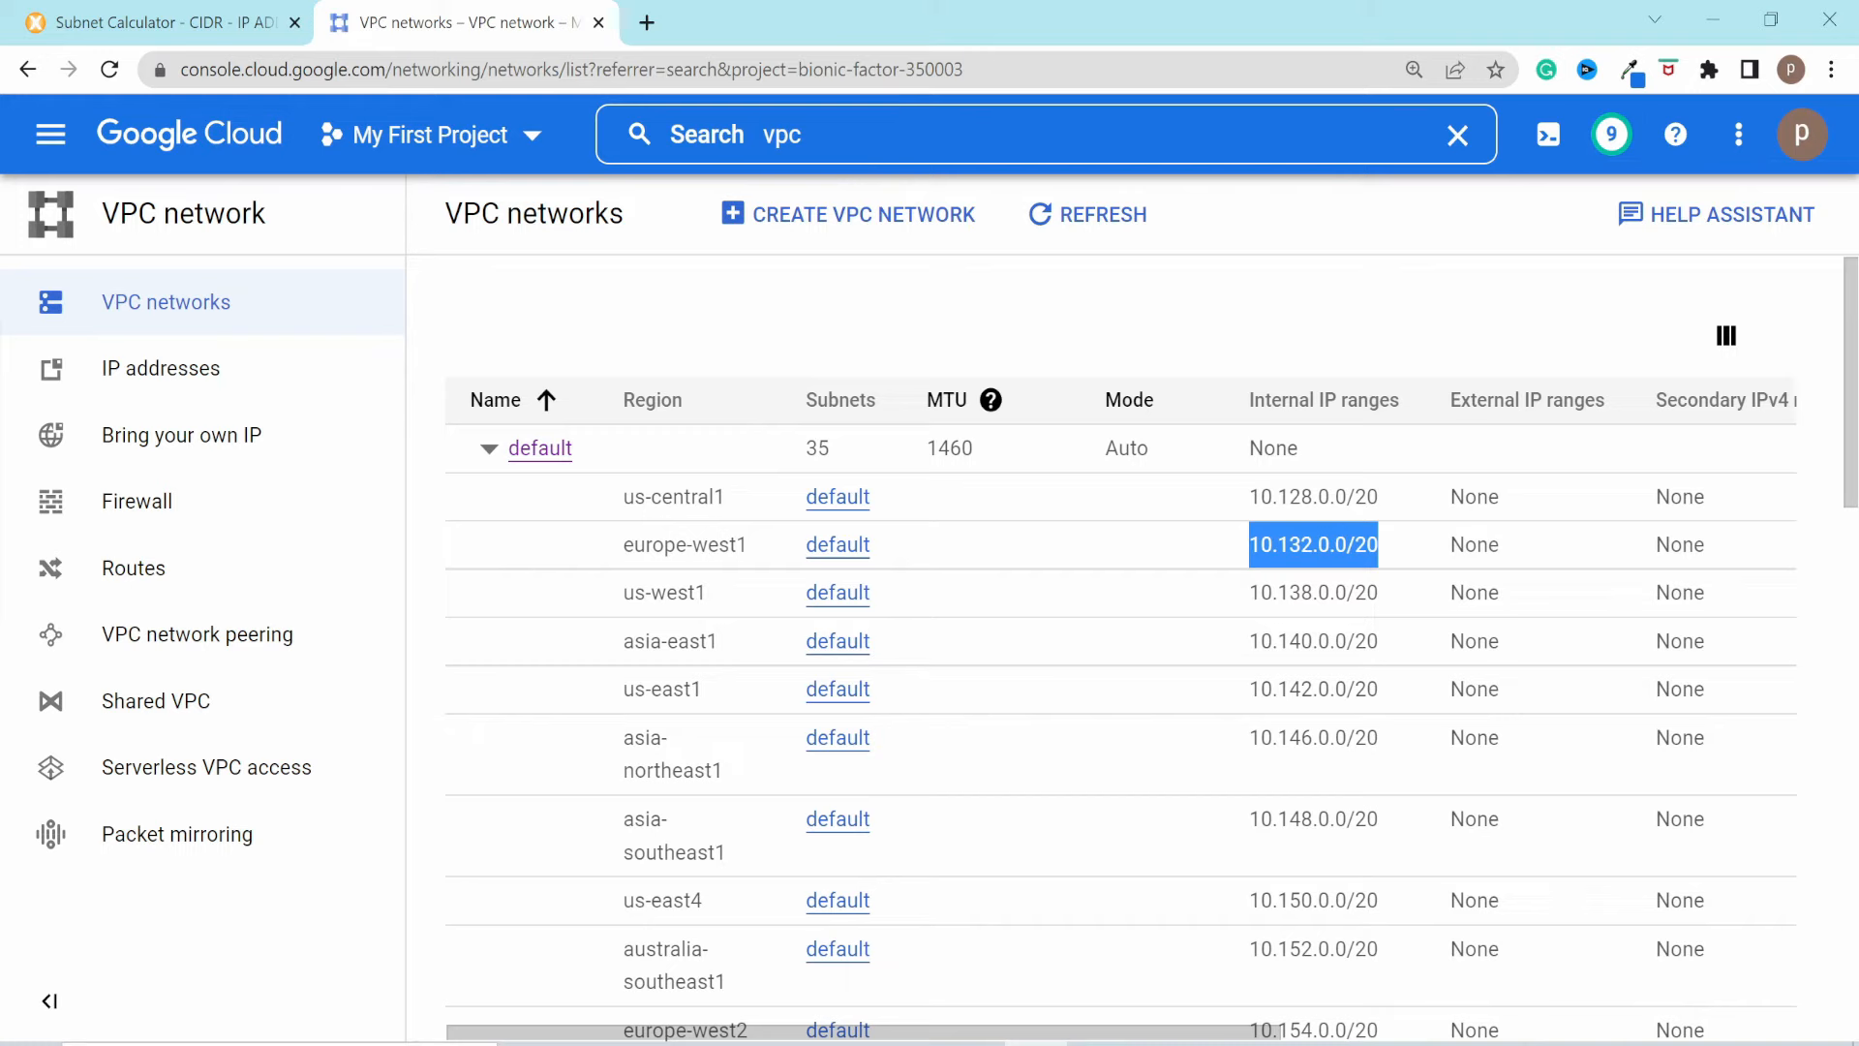
click(488, 448)
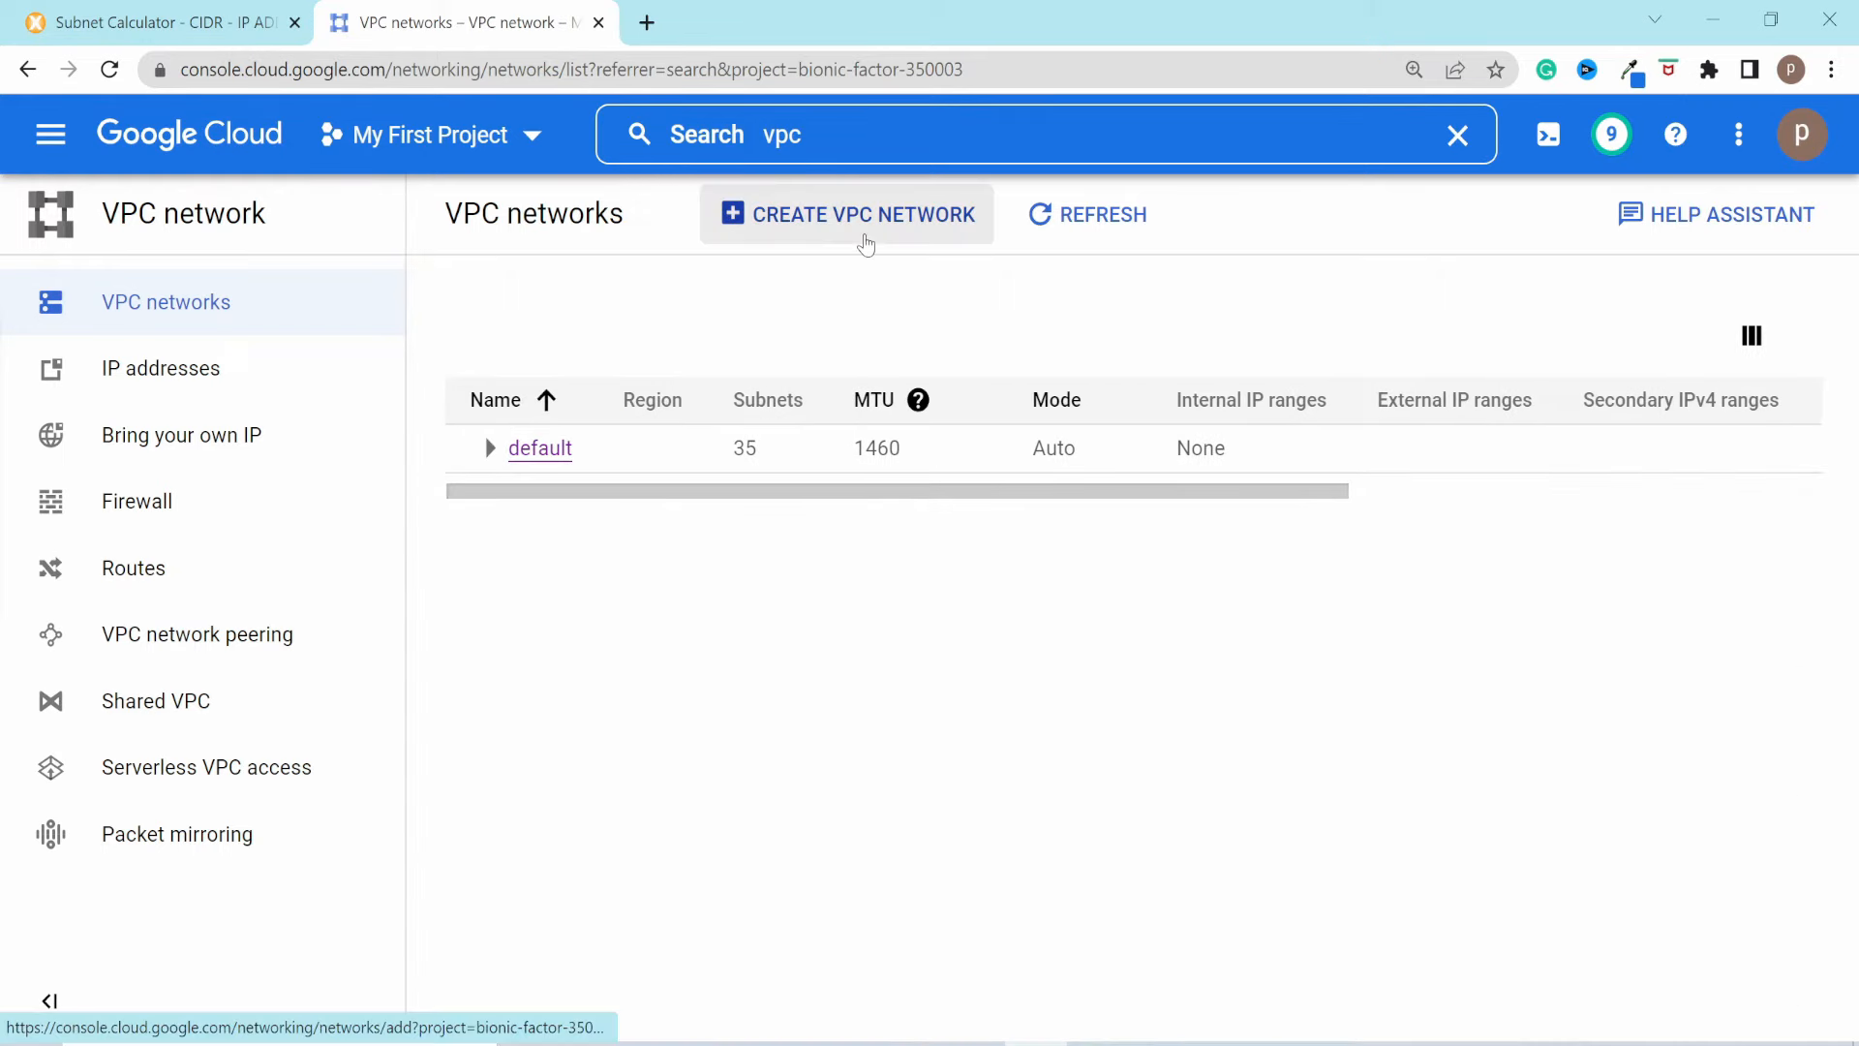
Step: Start creating a VPC network and name it my-vpc
click(866, 242)
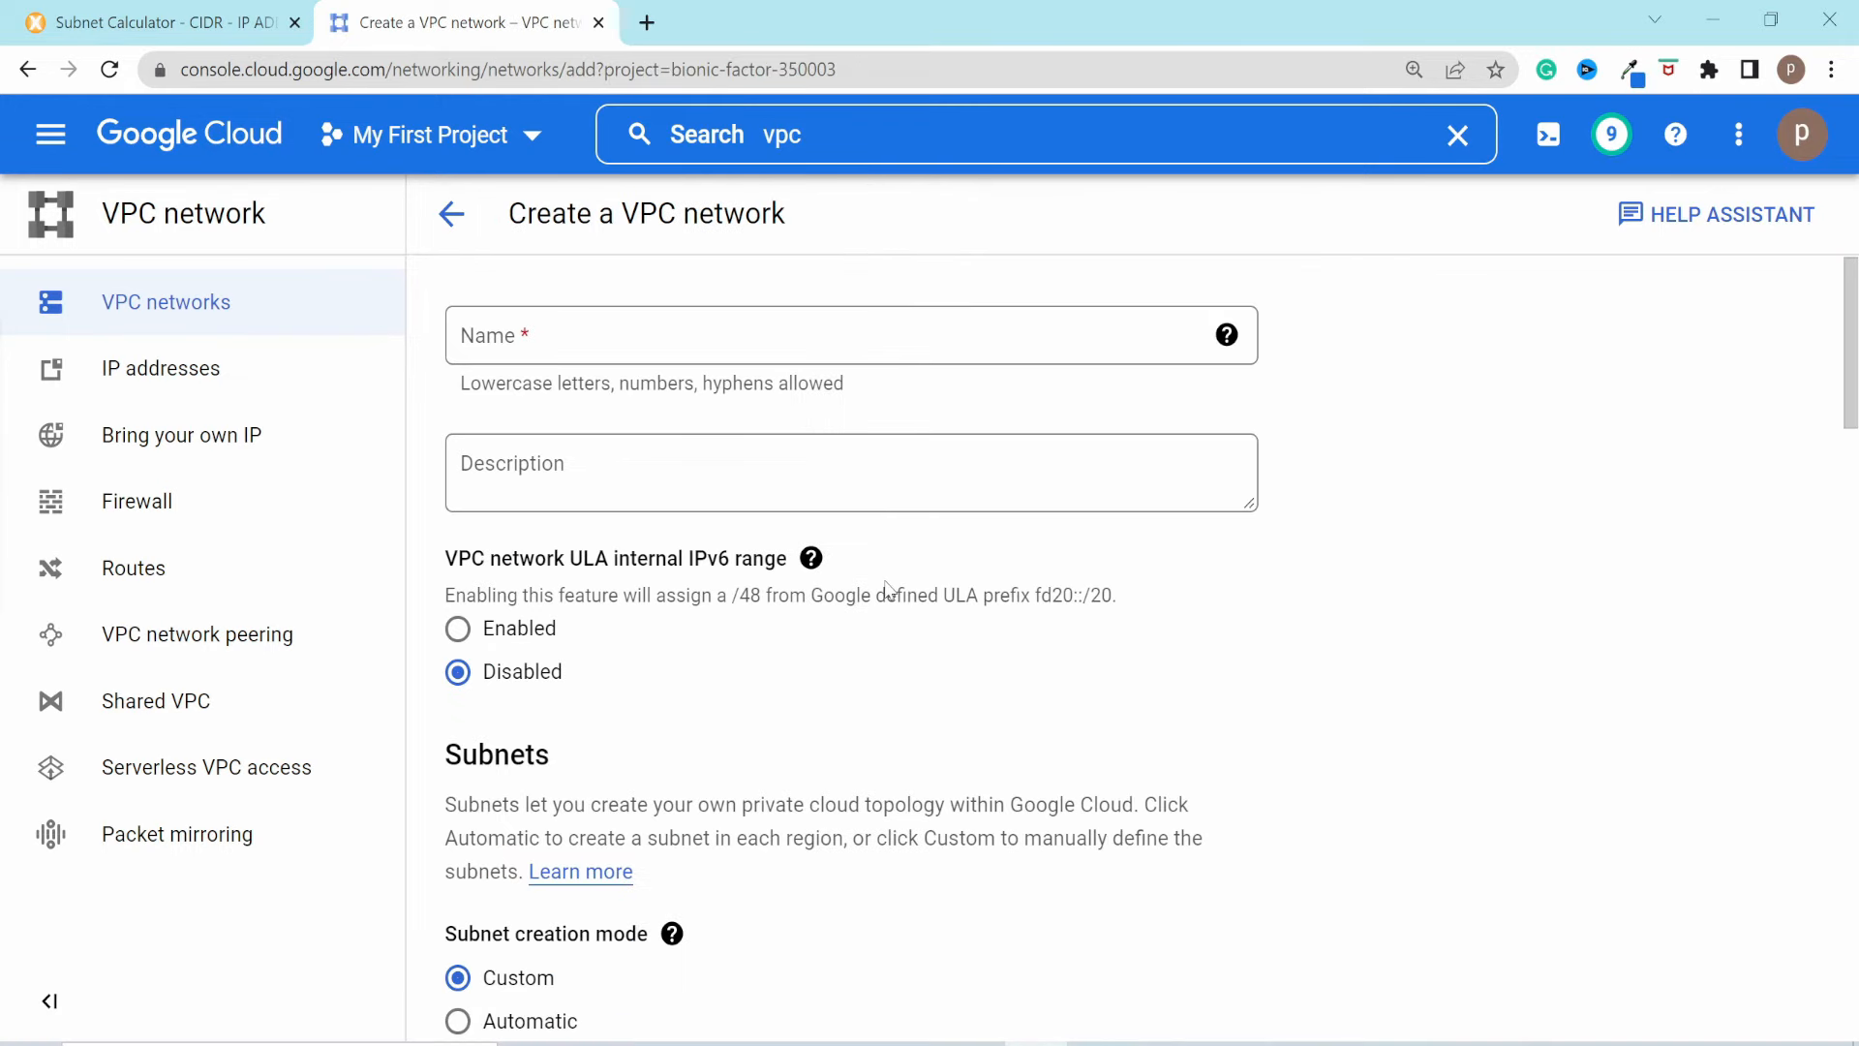
click(701, 356)
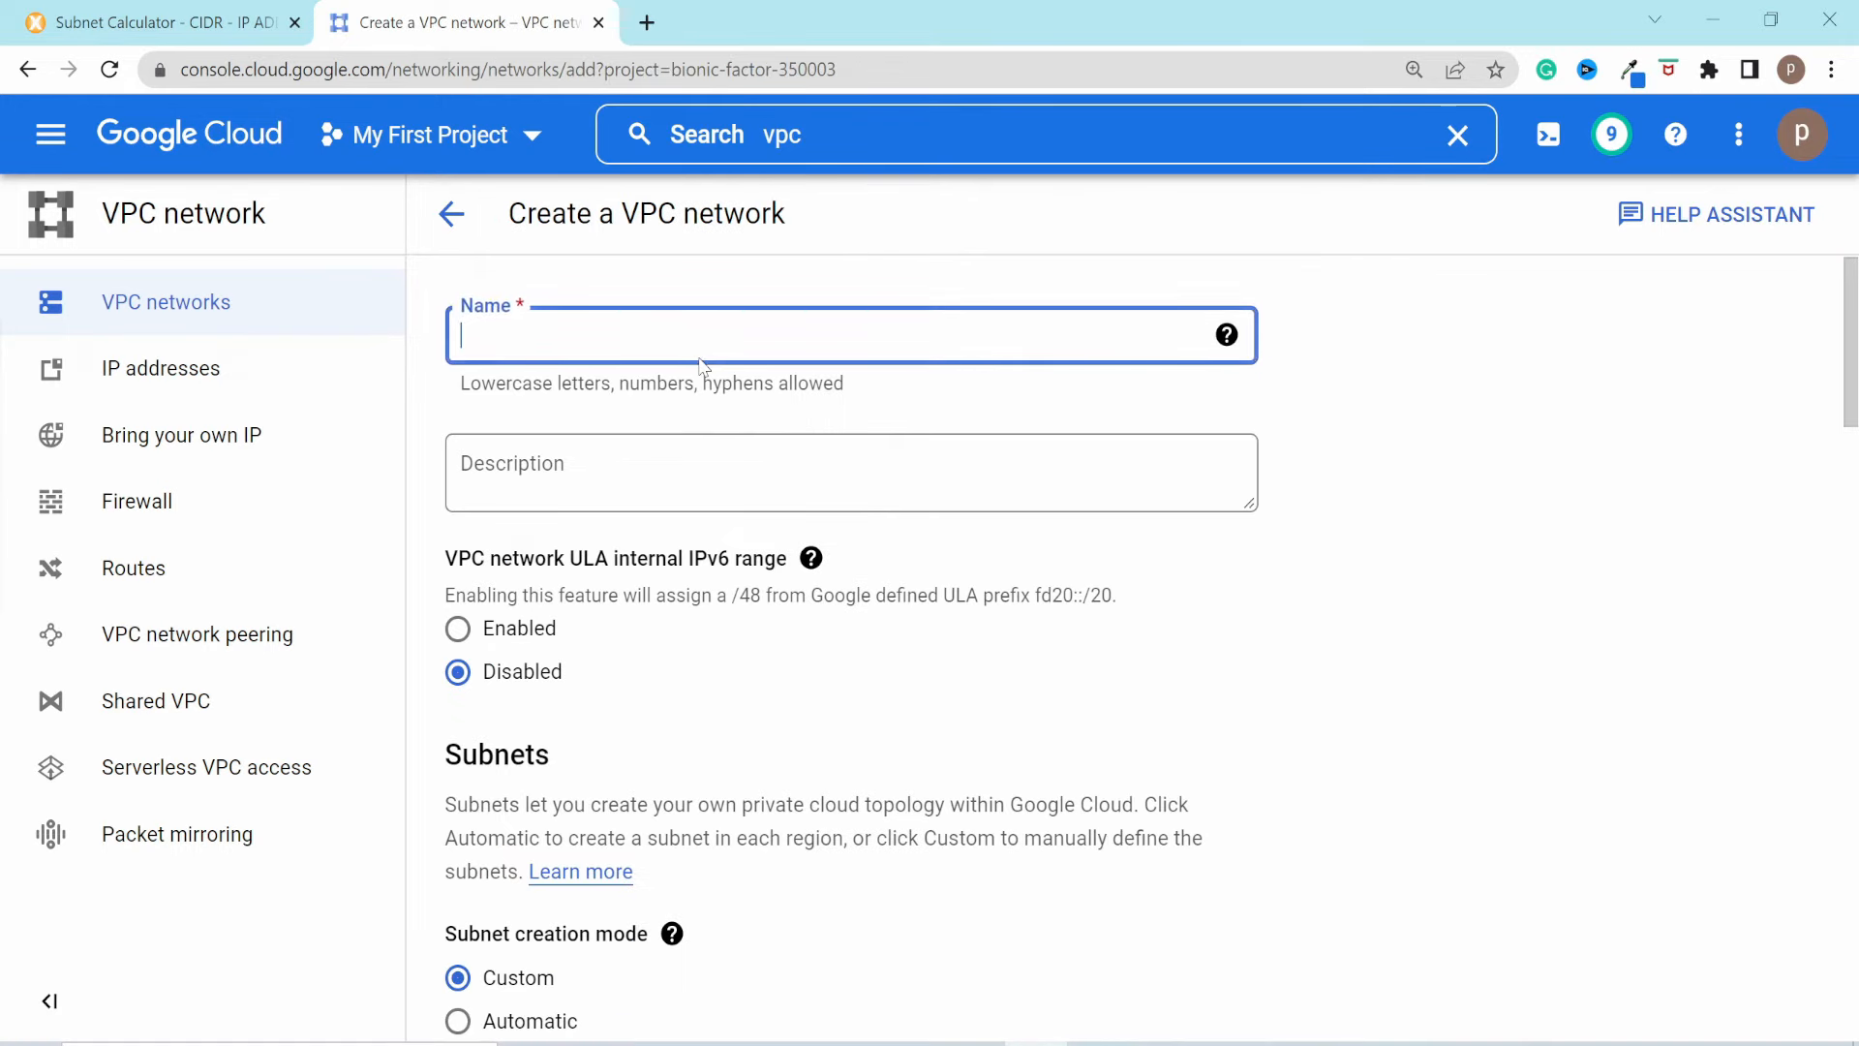
text(my-vpc)
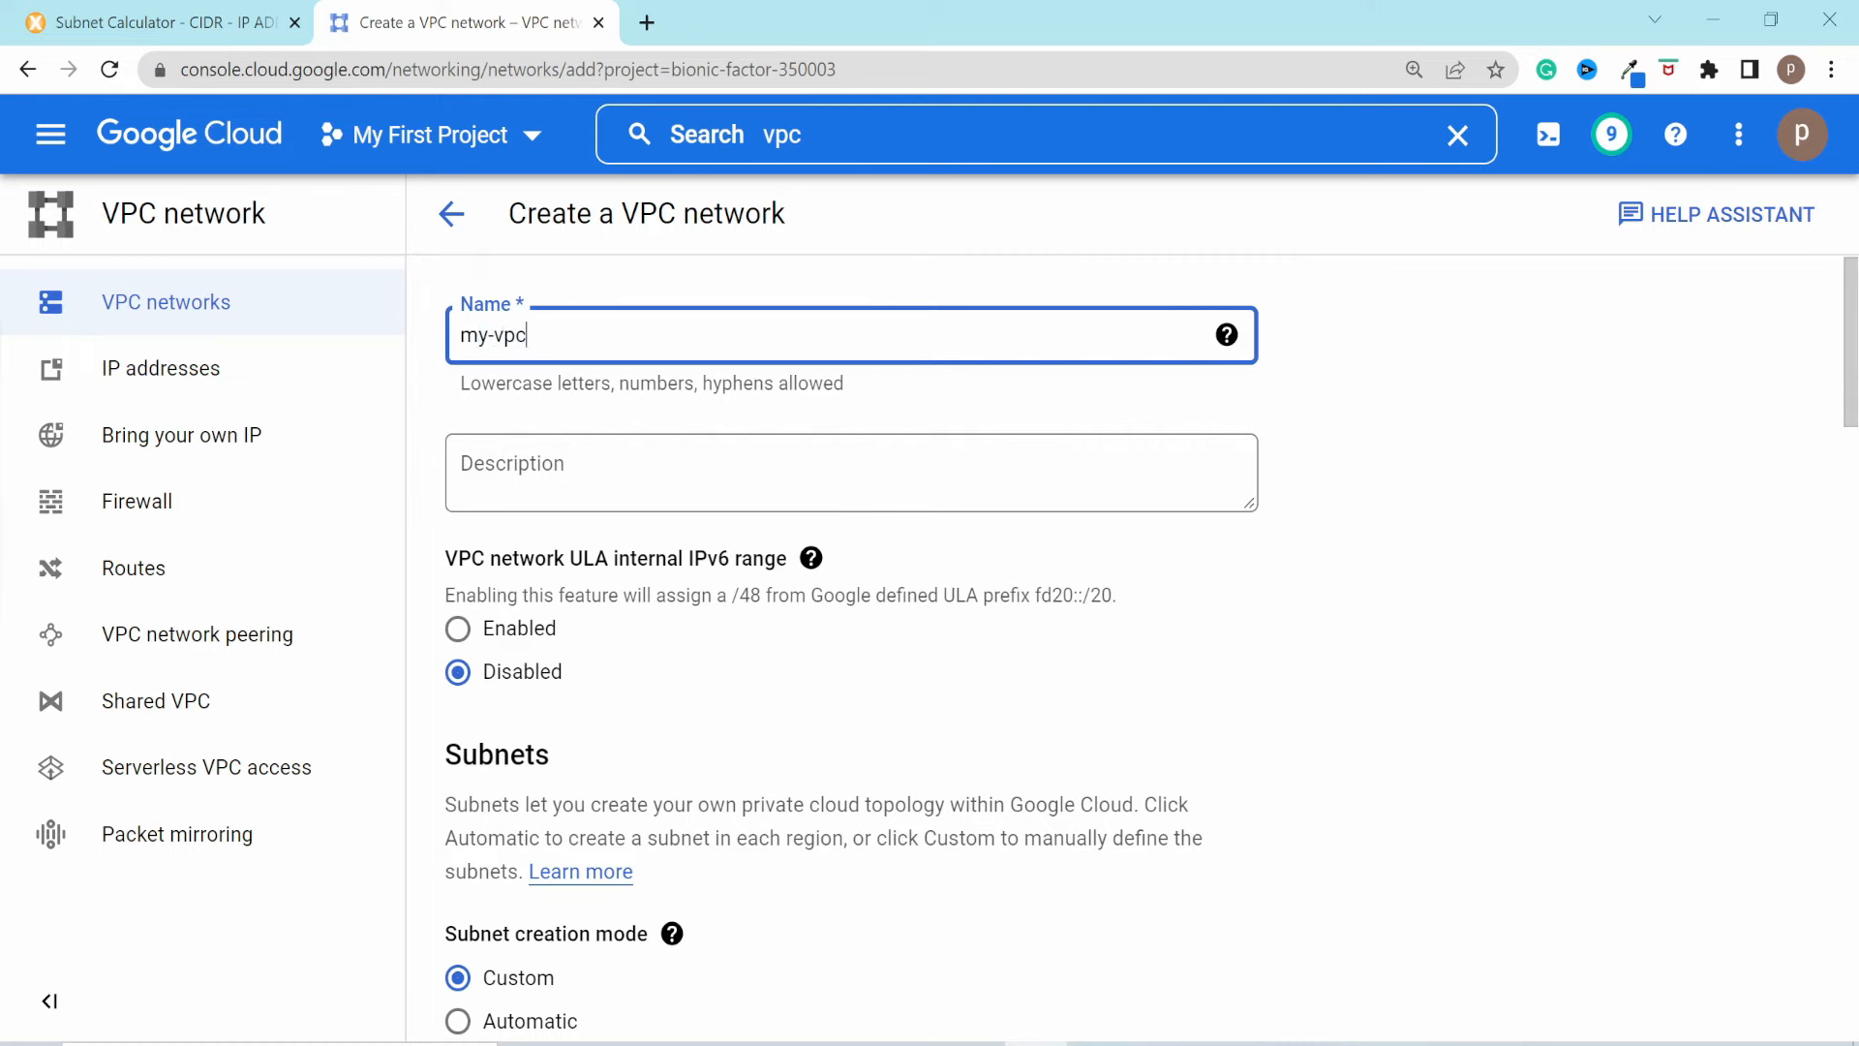
click(684, 493)
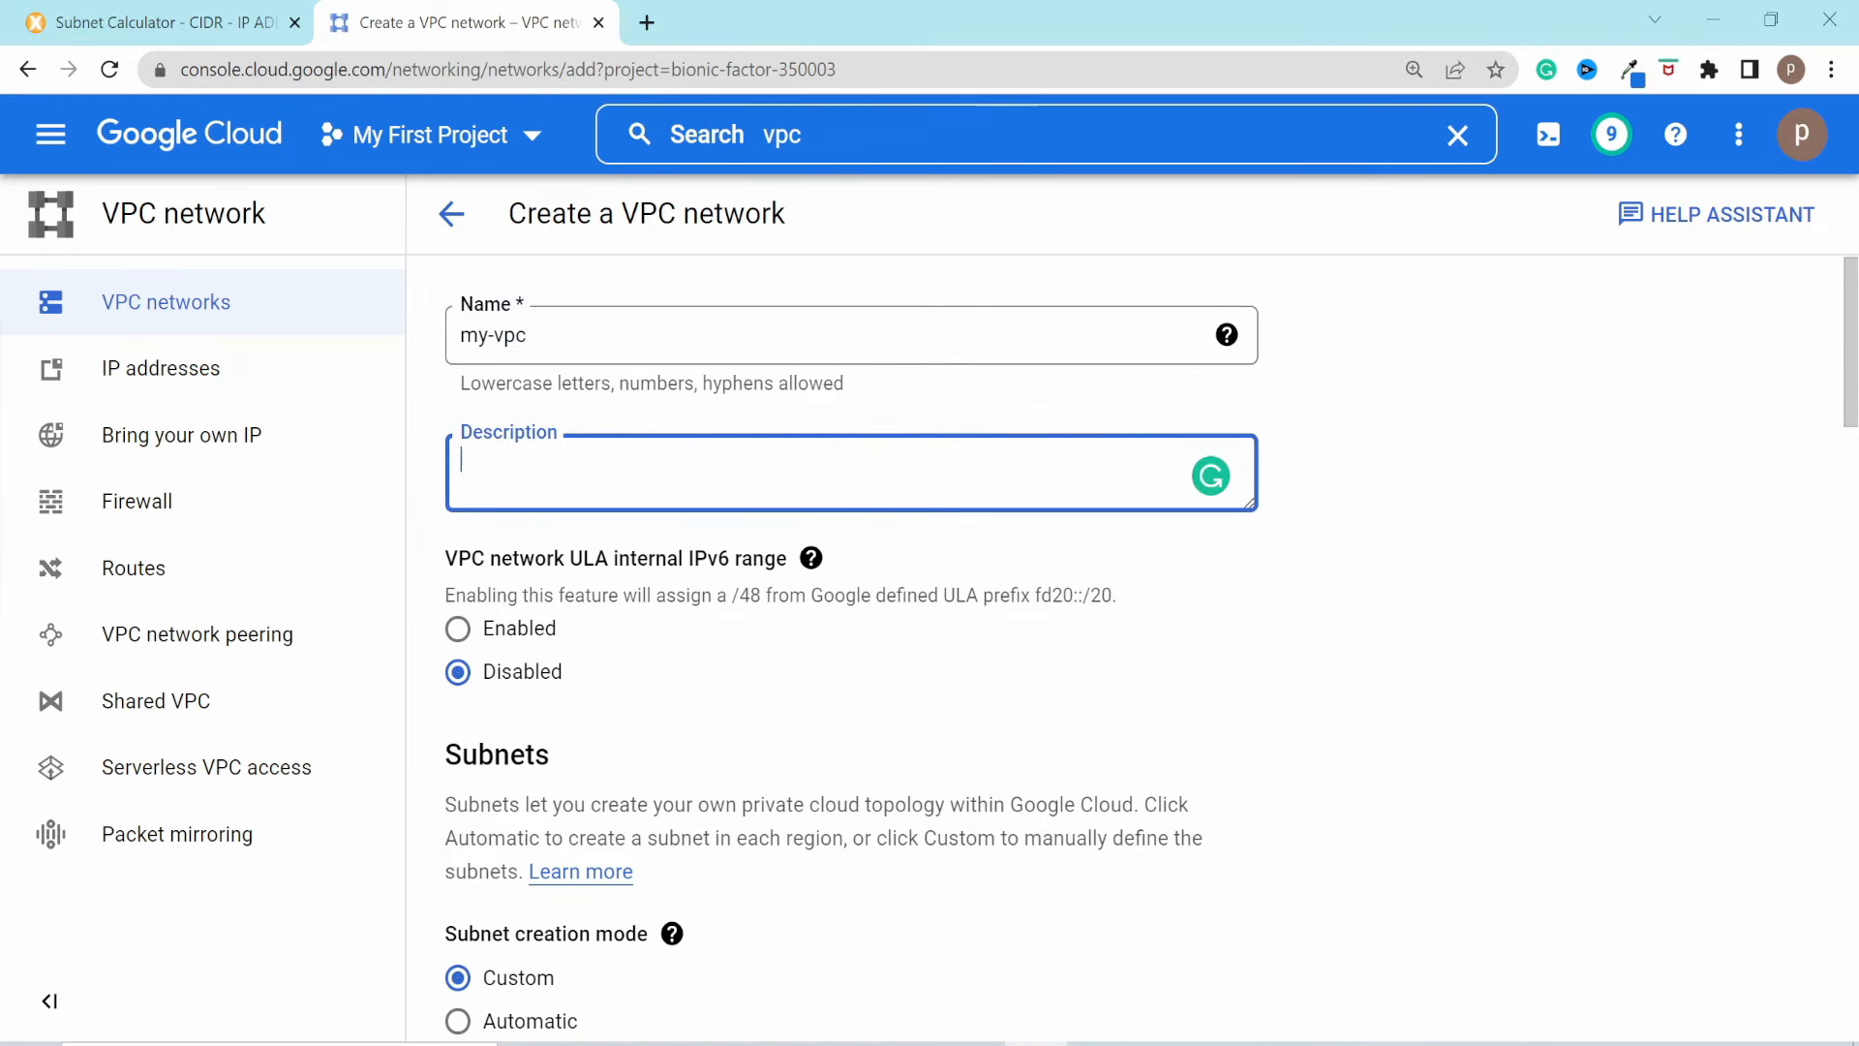
Step: Try the Automatic subnet creation mode to review its regional IP address ranges, and return to Custom mode
scroll(717, 697, down, 4)
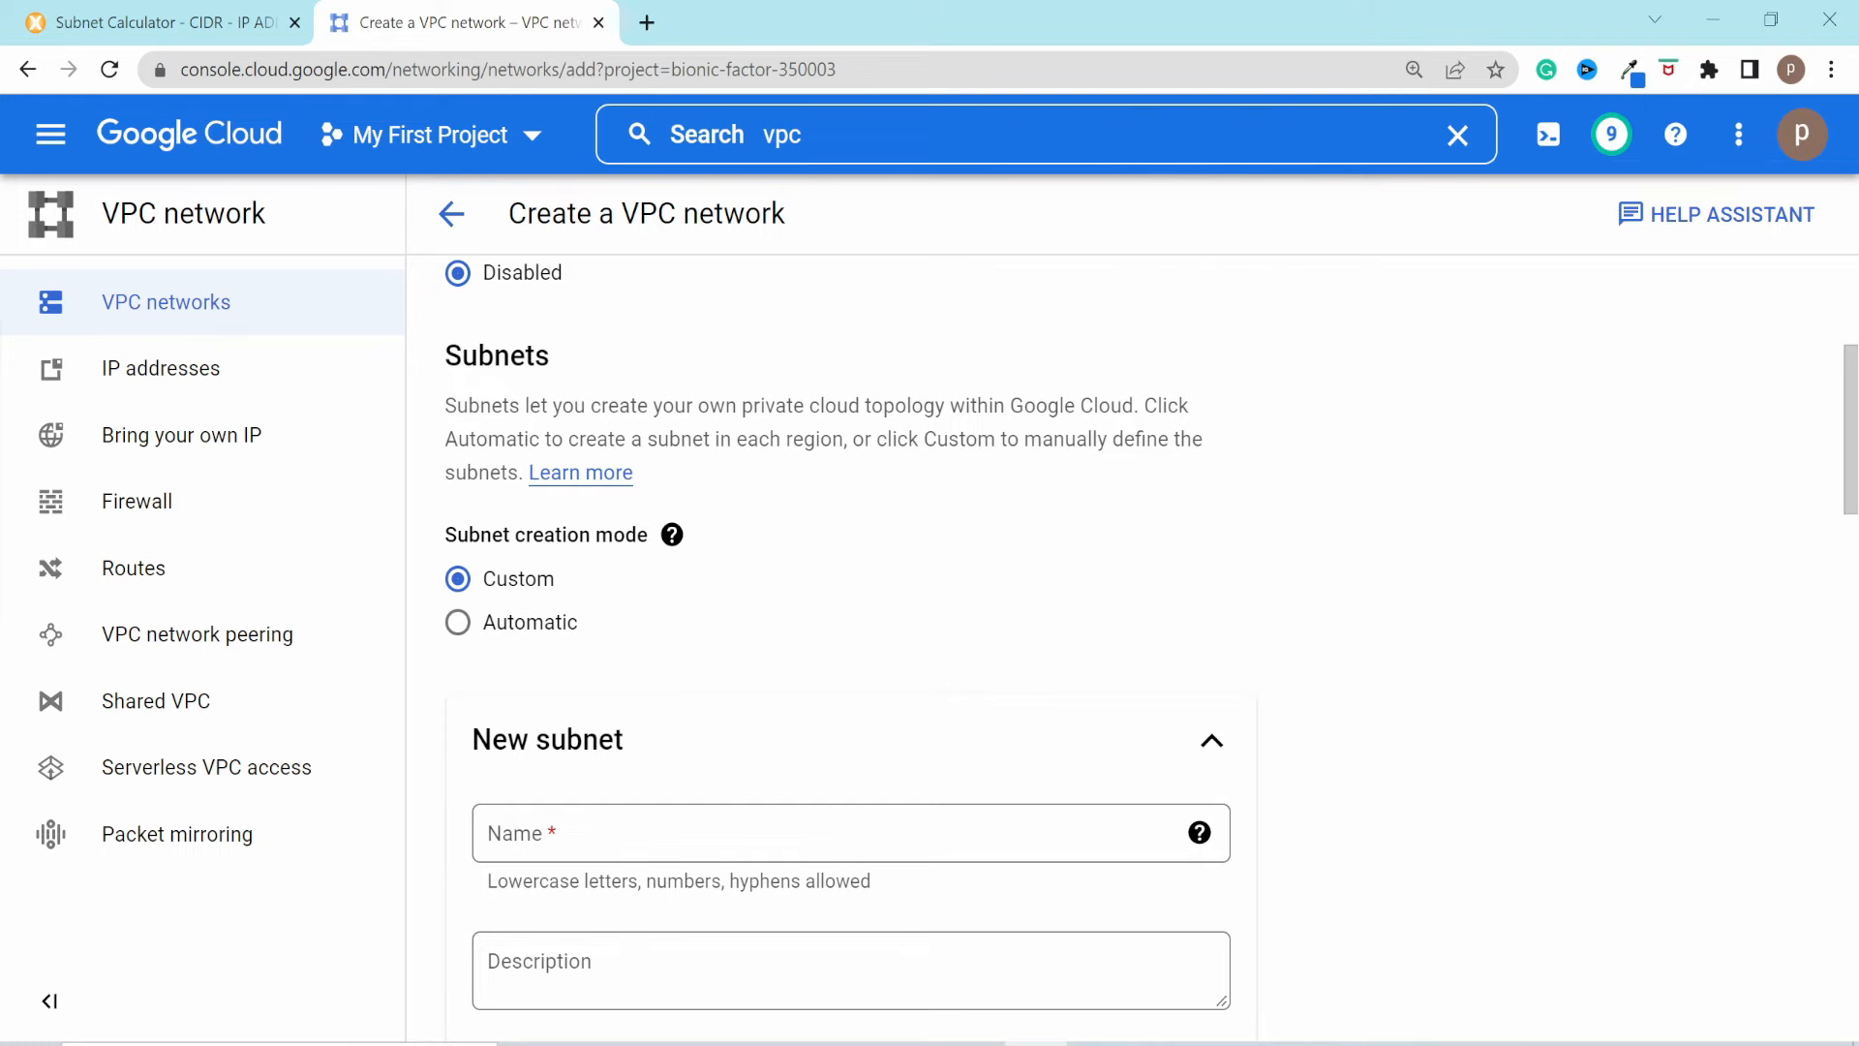
click(520, 625)
scroll(891, 629, down, 6)
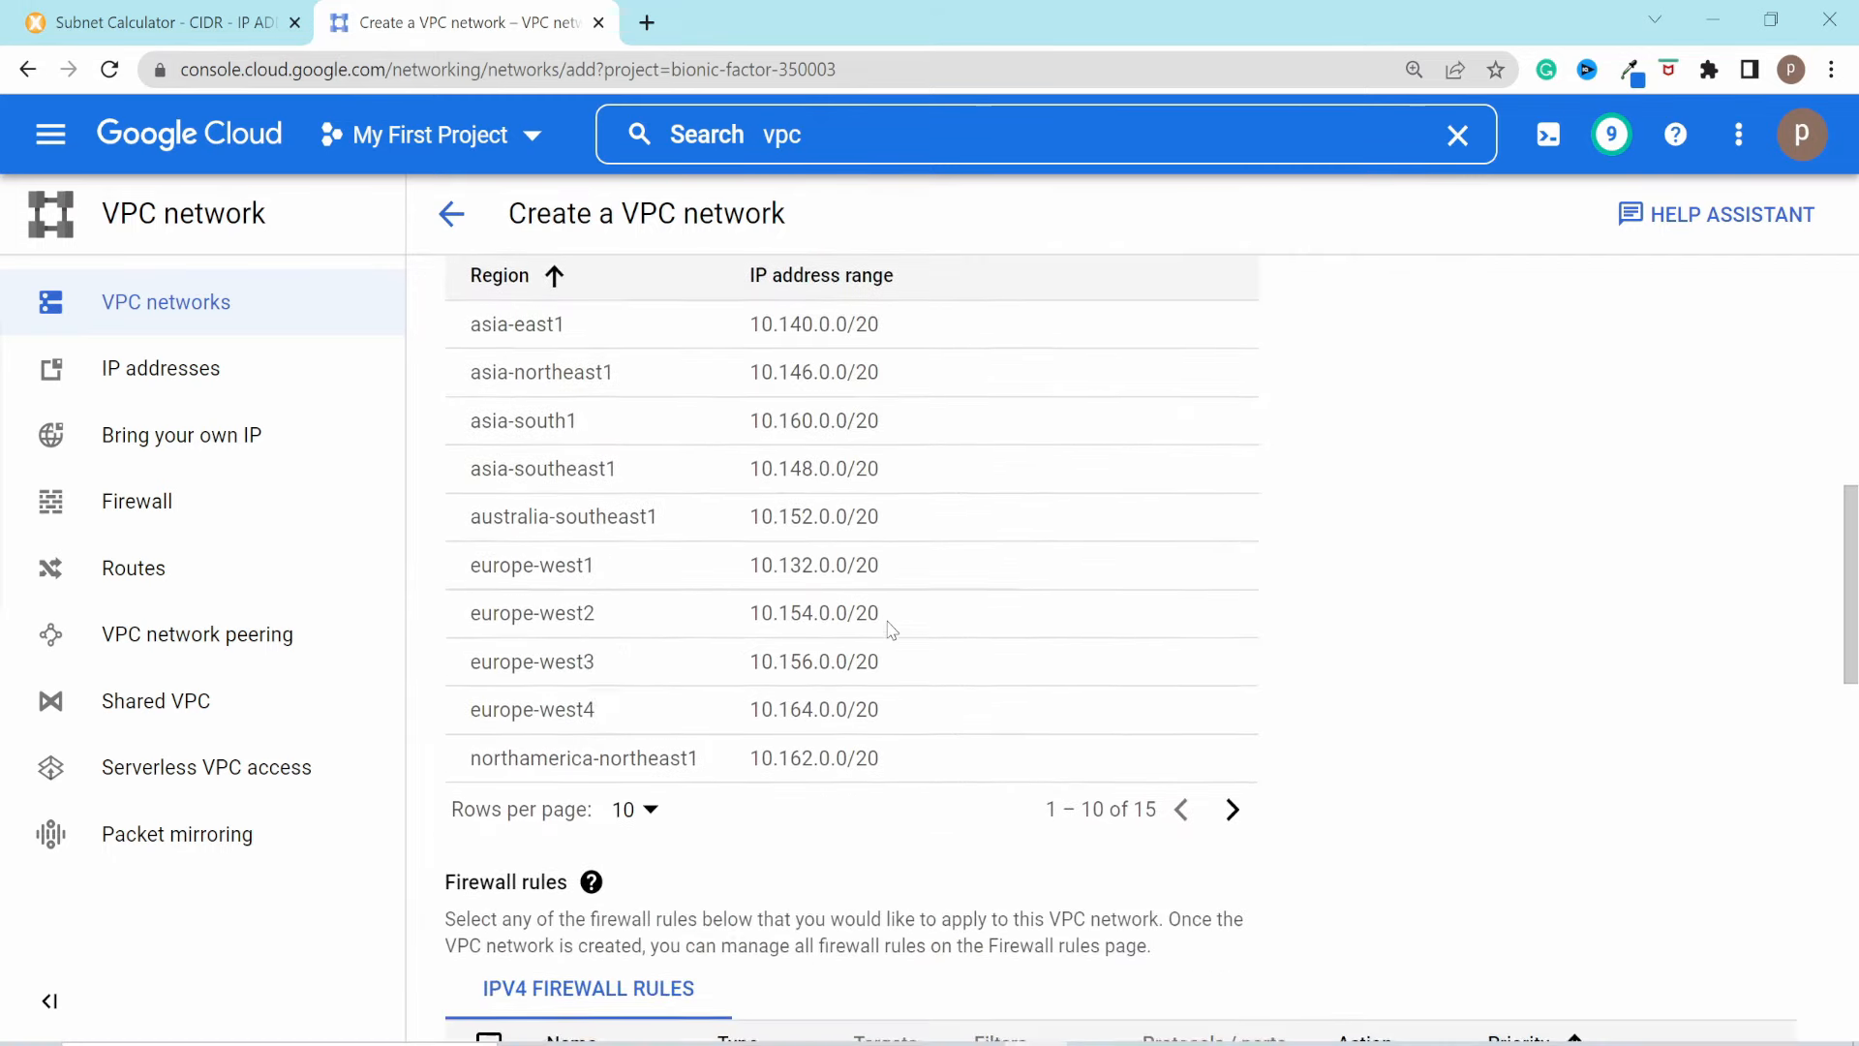
scroll(775, 582, up, 1)
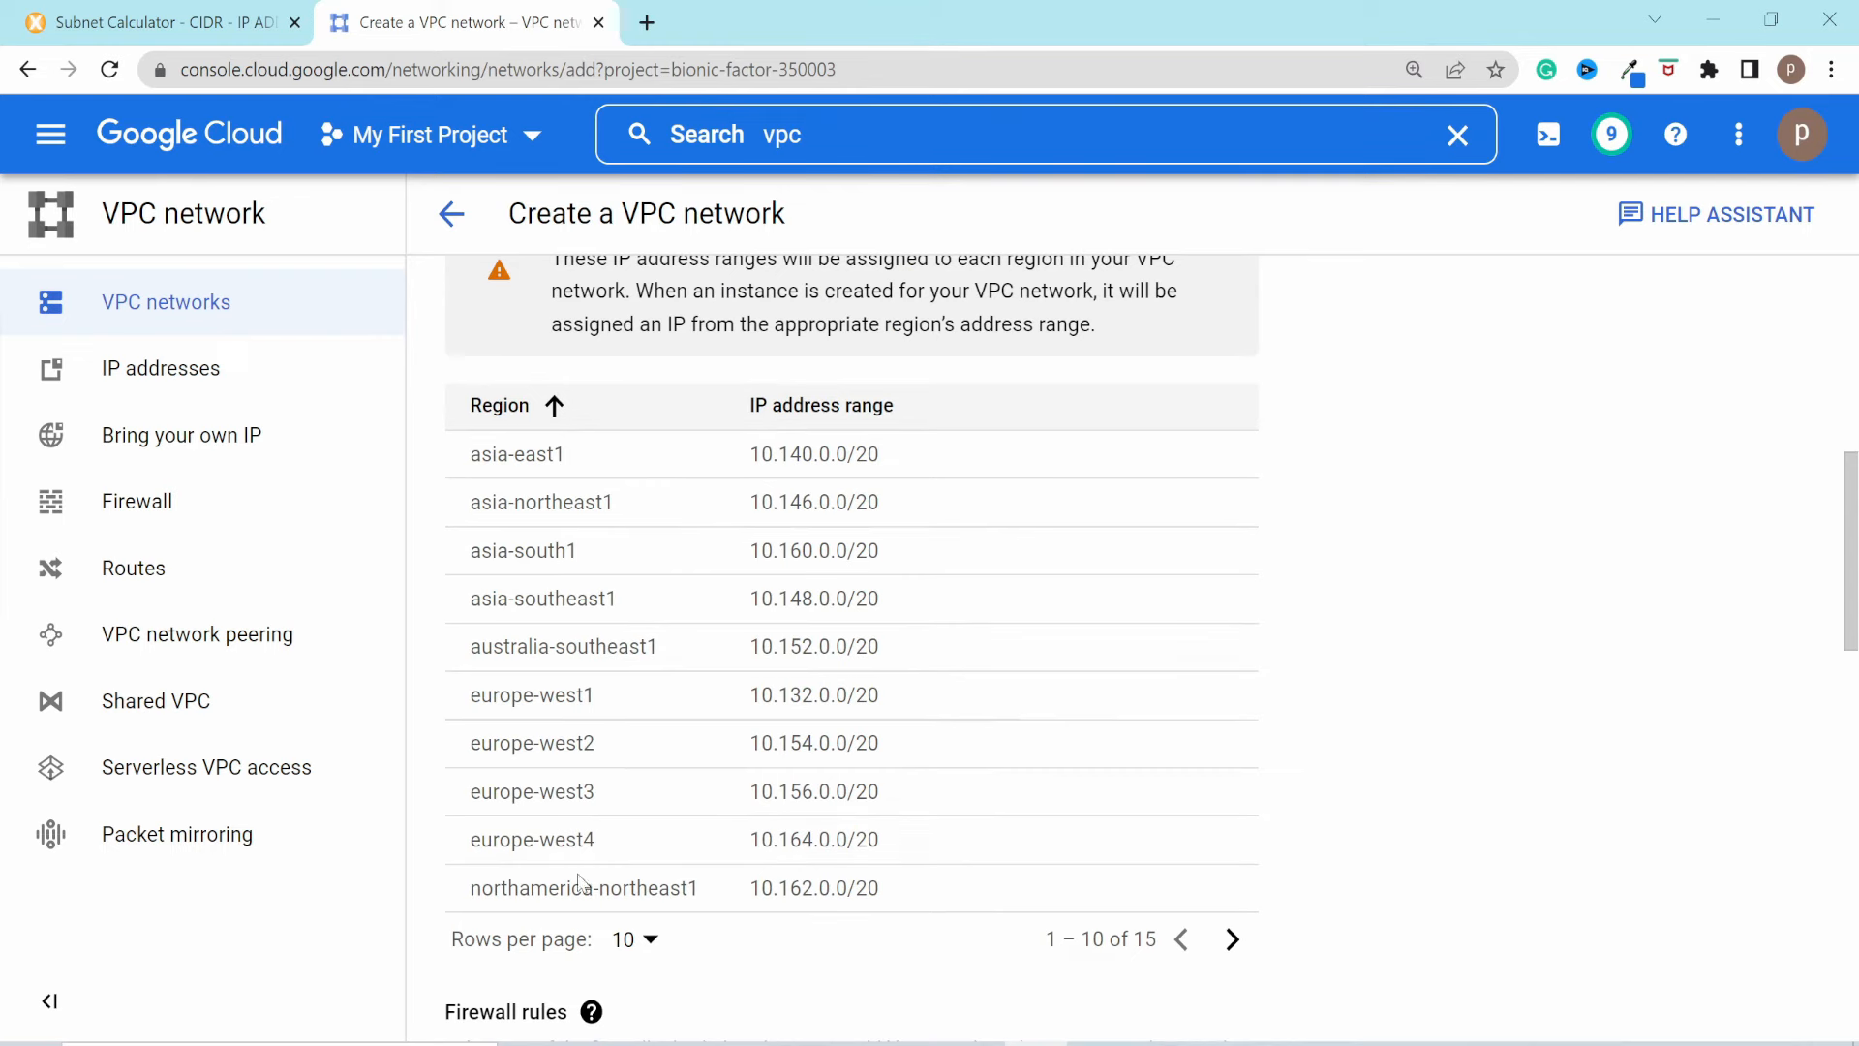
scroll(611, 825, up, 4)
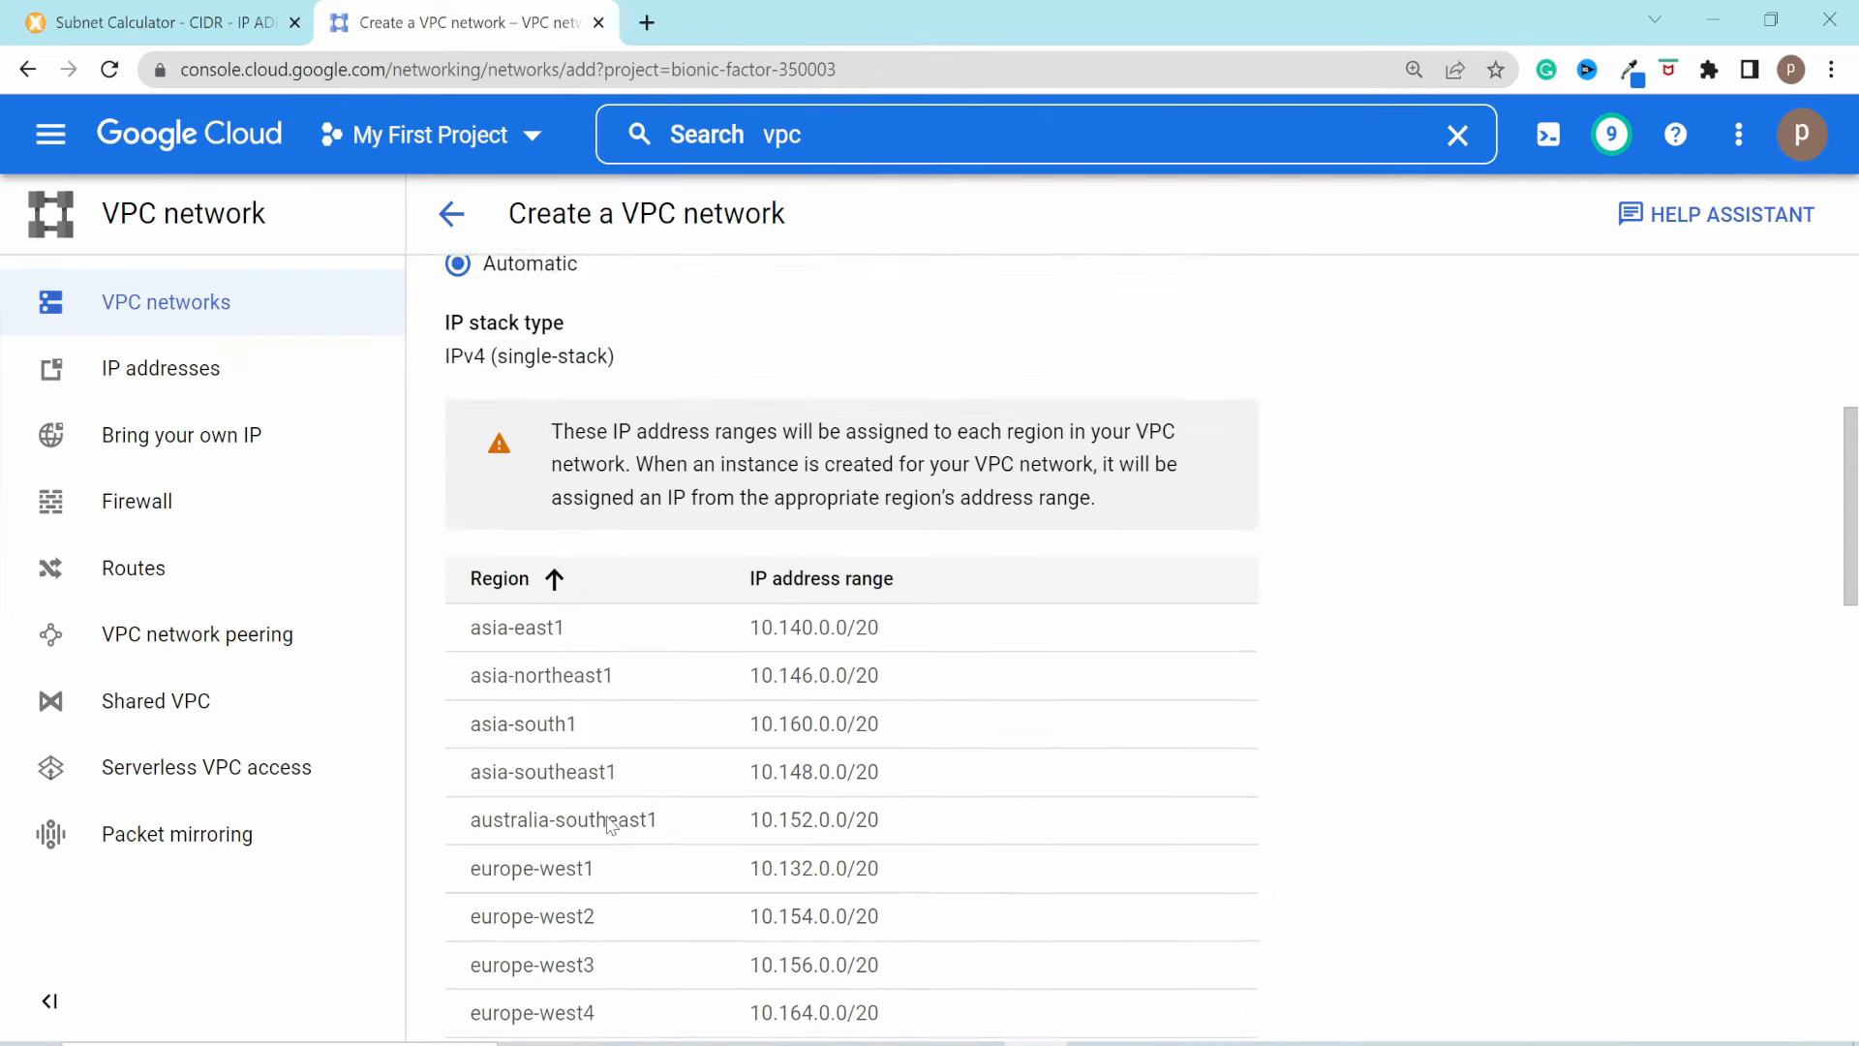
click(499, 463)
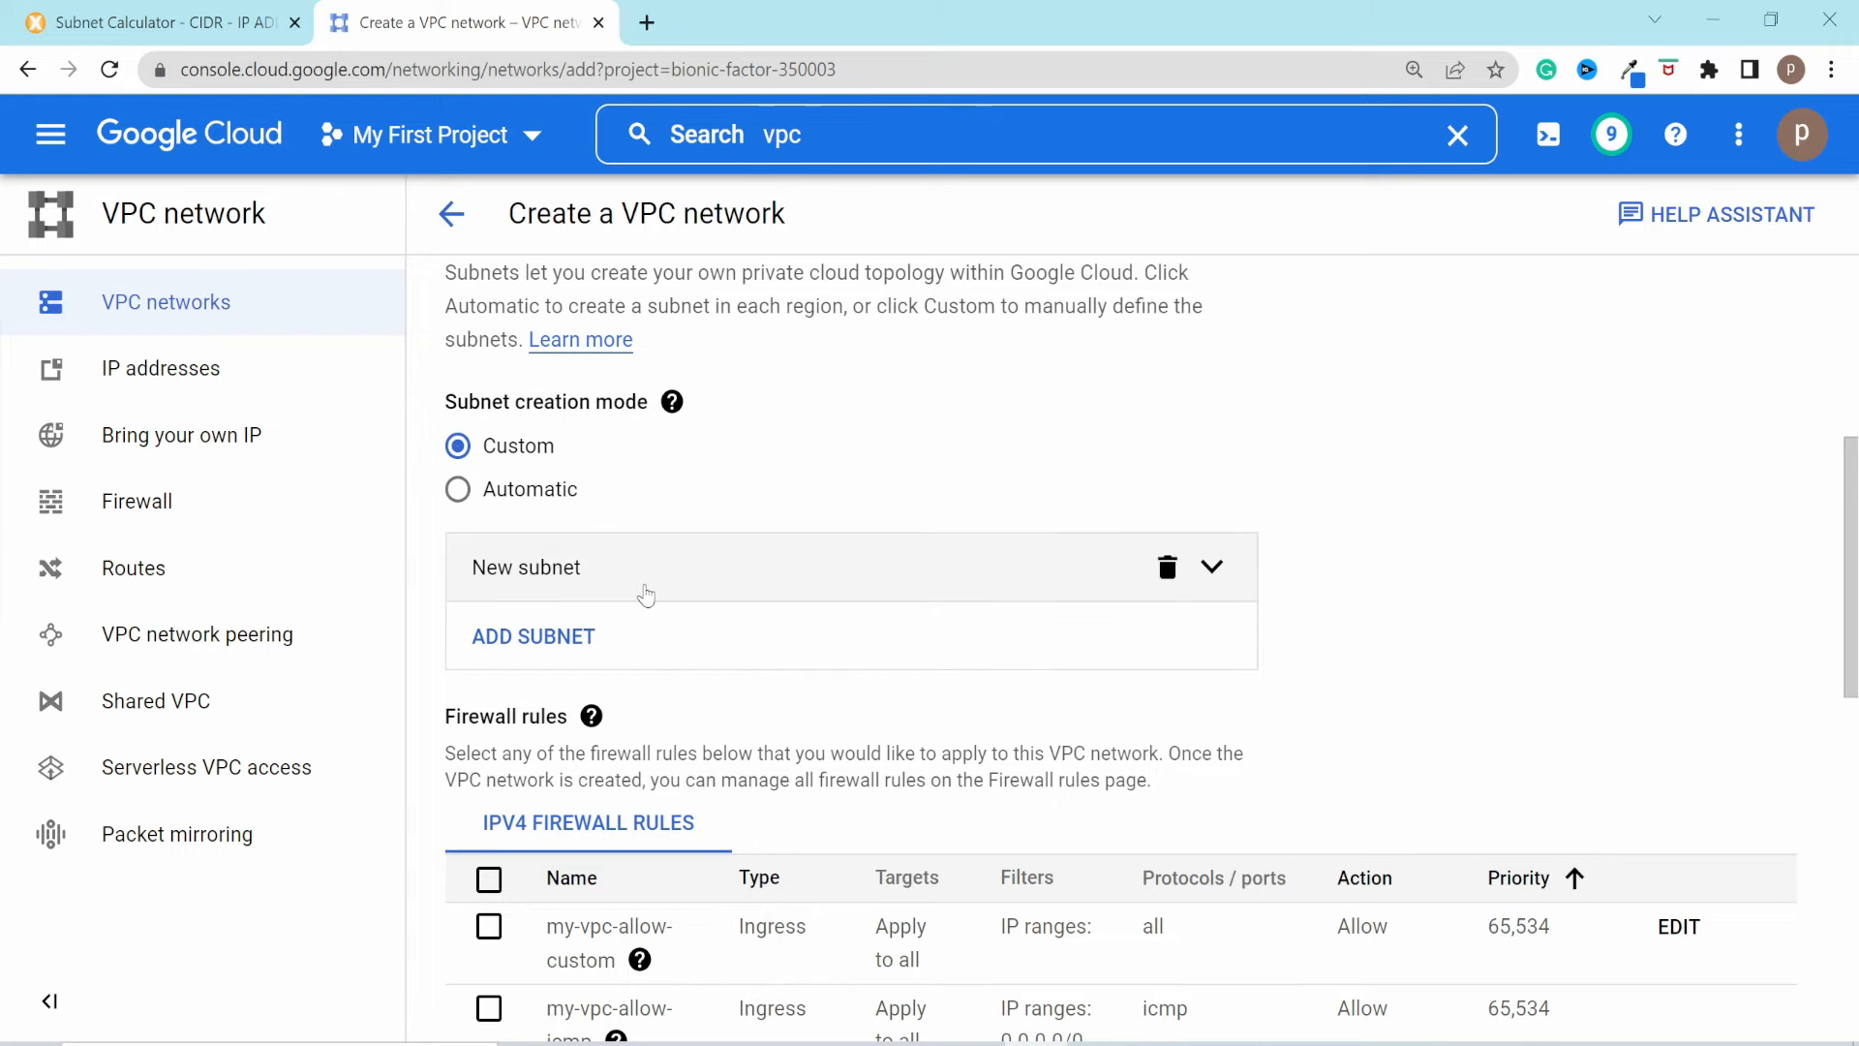
Step: Name the new subnet subnet1 and set its region to us-west1
click(646, 594)
scroll(647, 581, down, 1)
click(647, 573)
text(sun)
text(bnet1)
scroll(652, 560, down, 2)
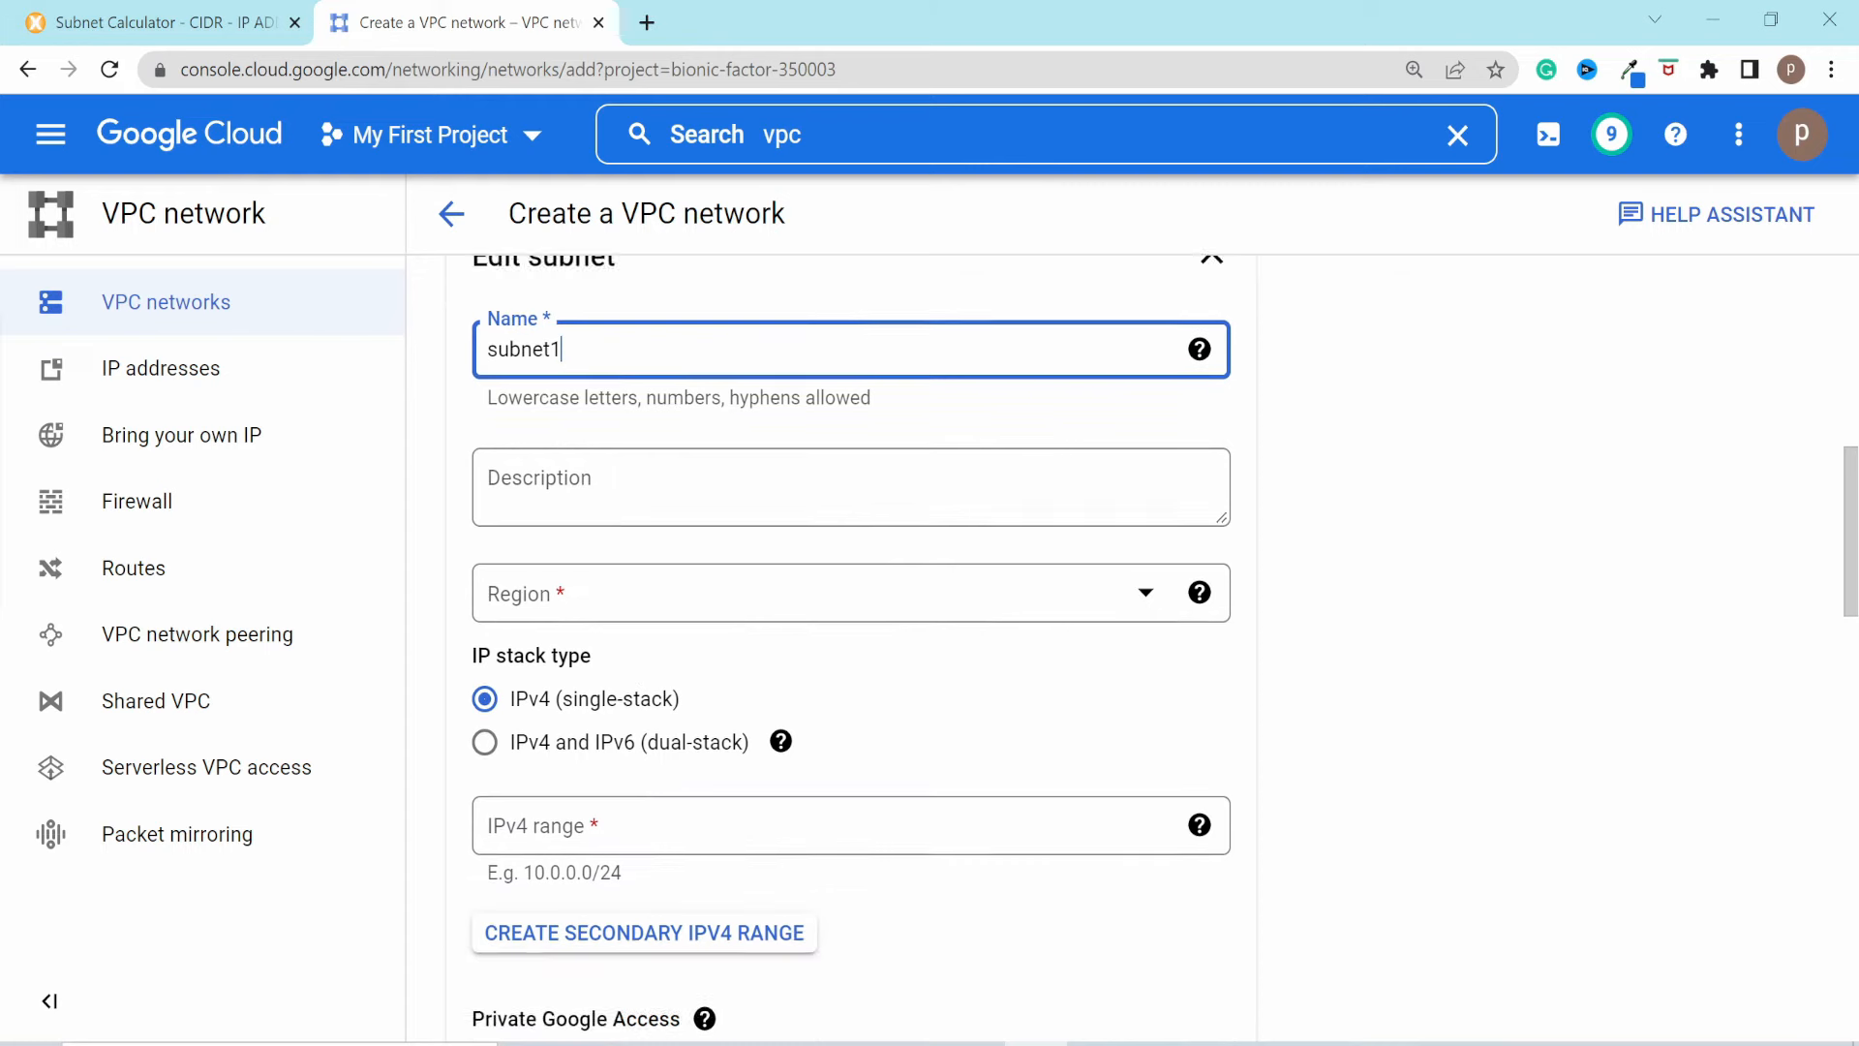
click(654, 559)
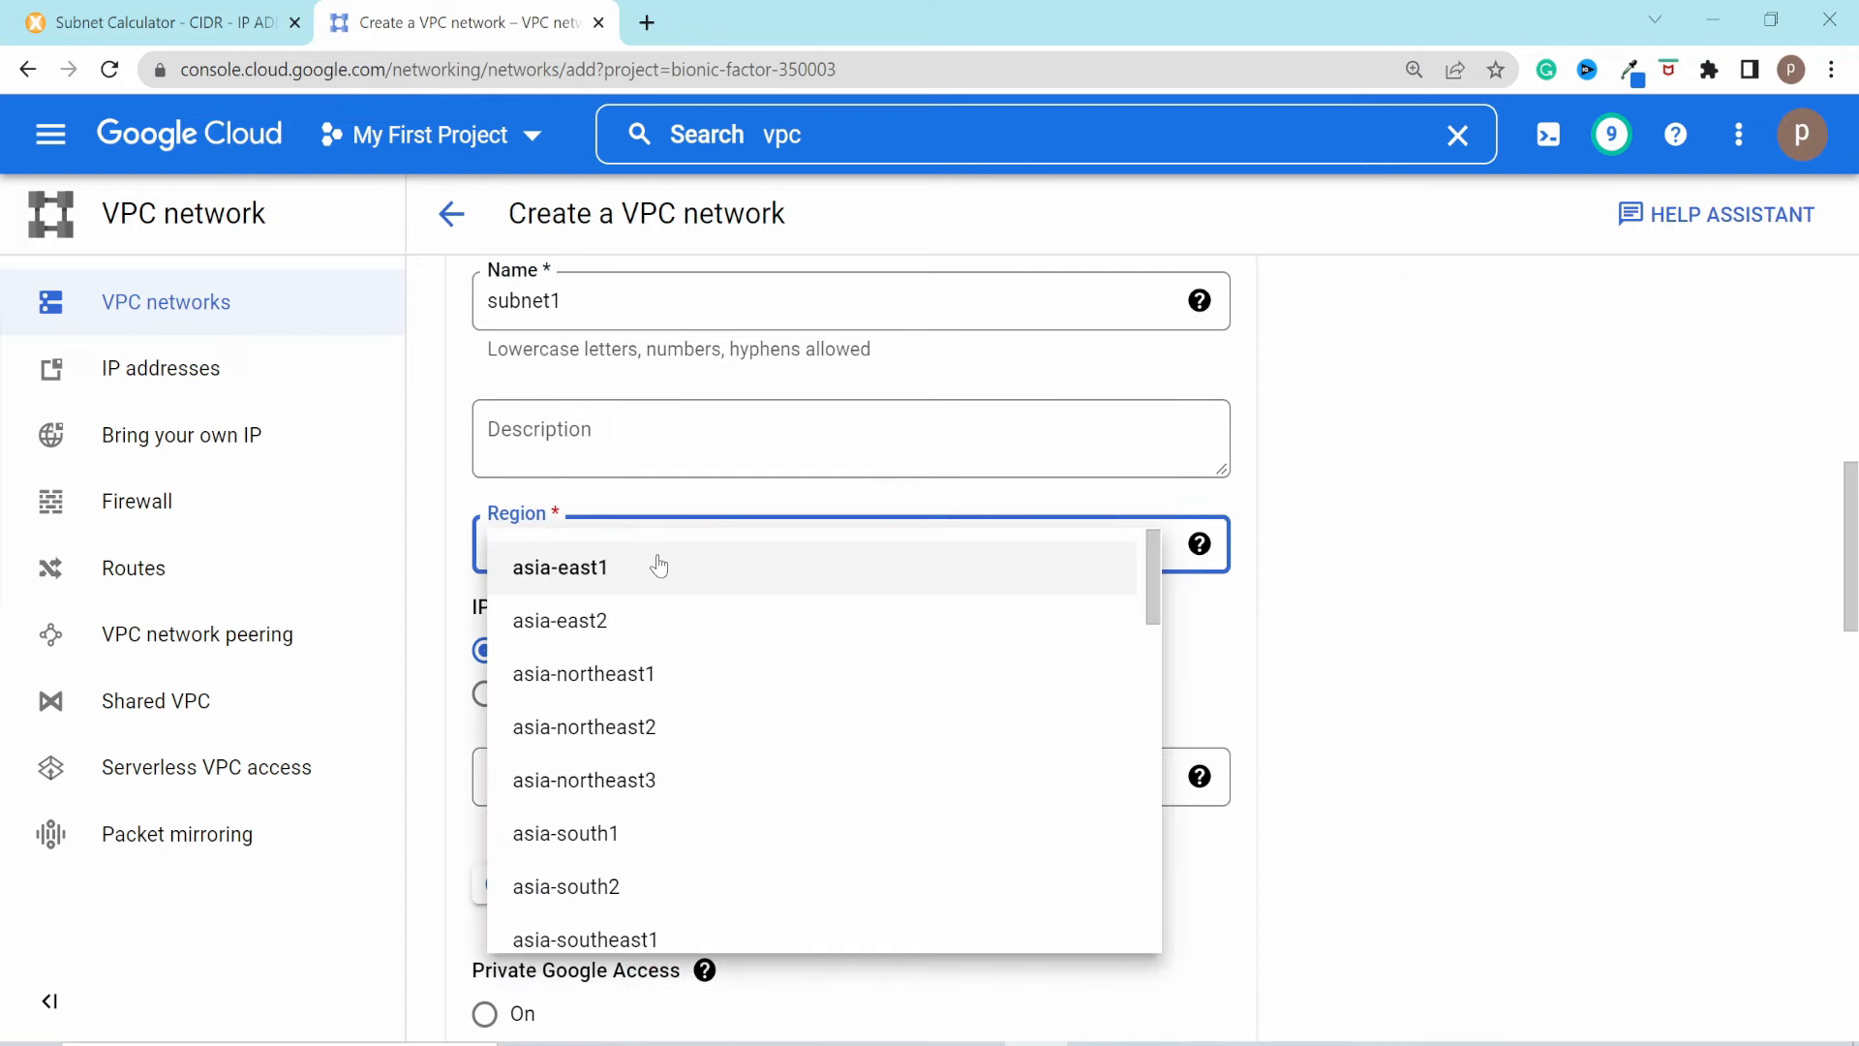
key(u)
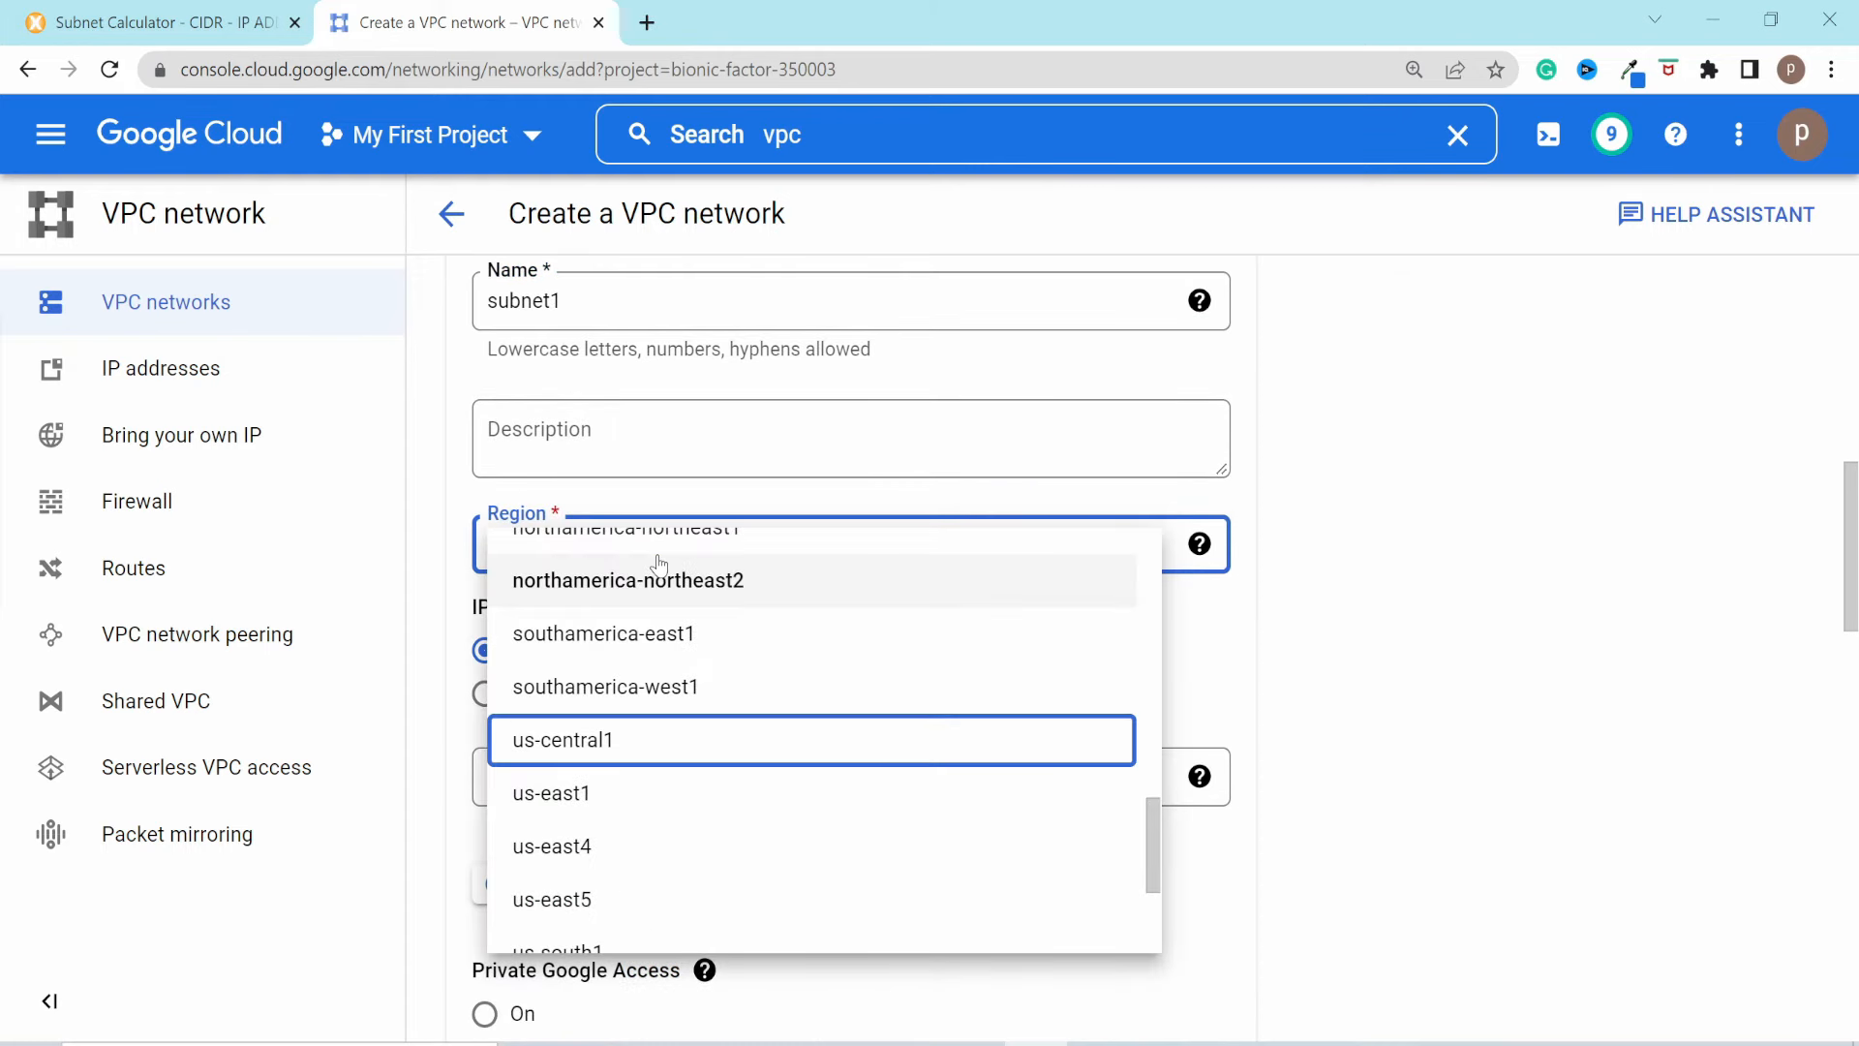
scroll(717, 752, down, 3)
click(694, 772)
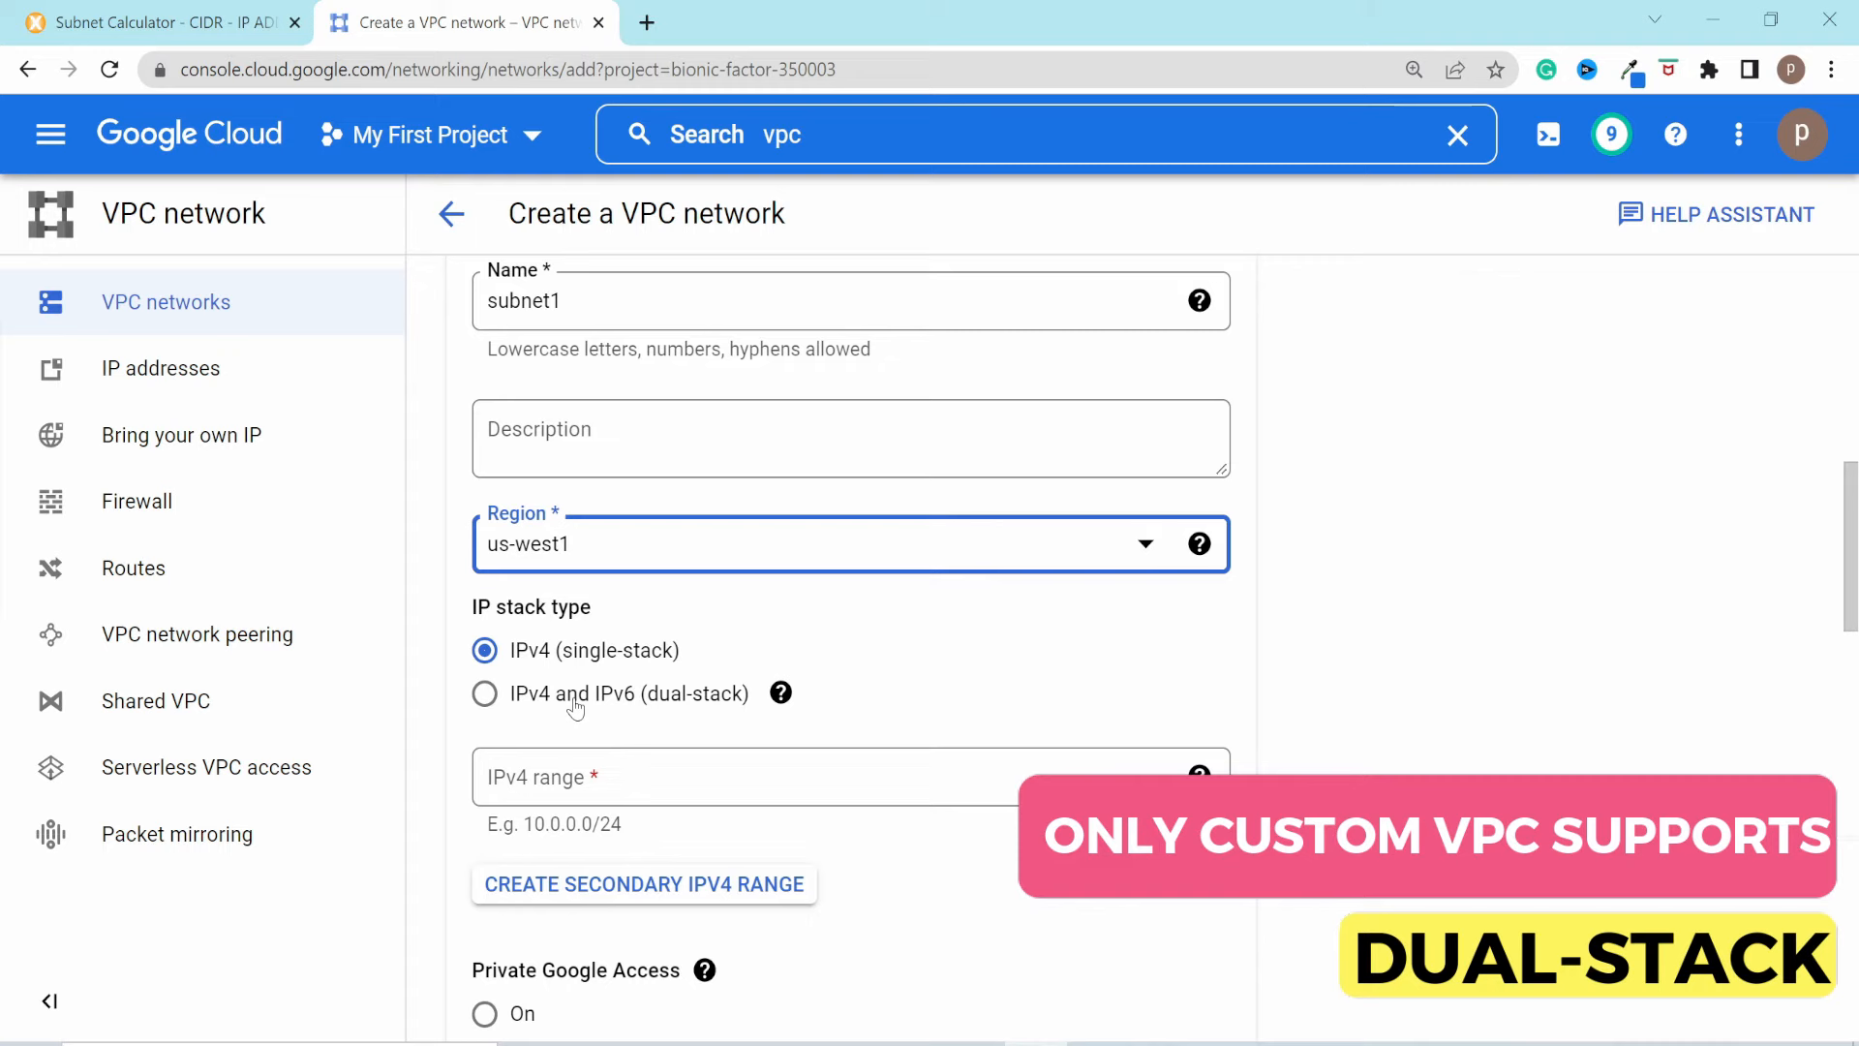
Step: Set subnet1's IPv4 range to 192.168.1.0/24 and finish the subnet, leaving Private Google Access and flow logs off
click(1167, 807)
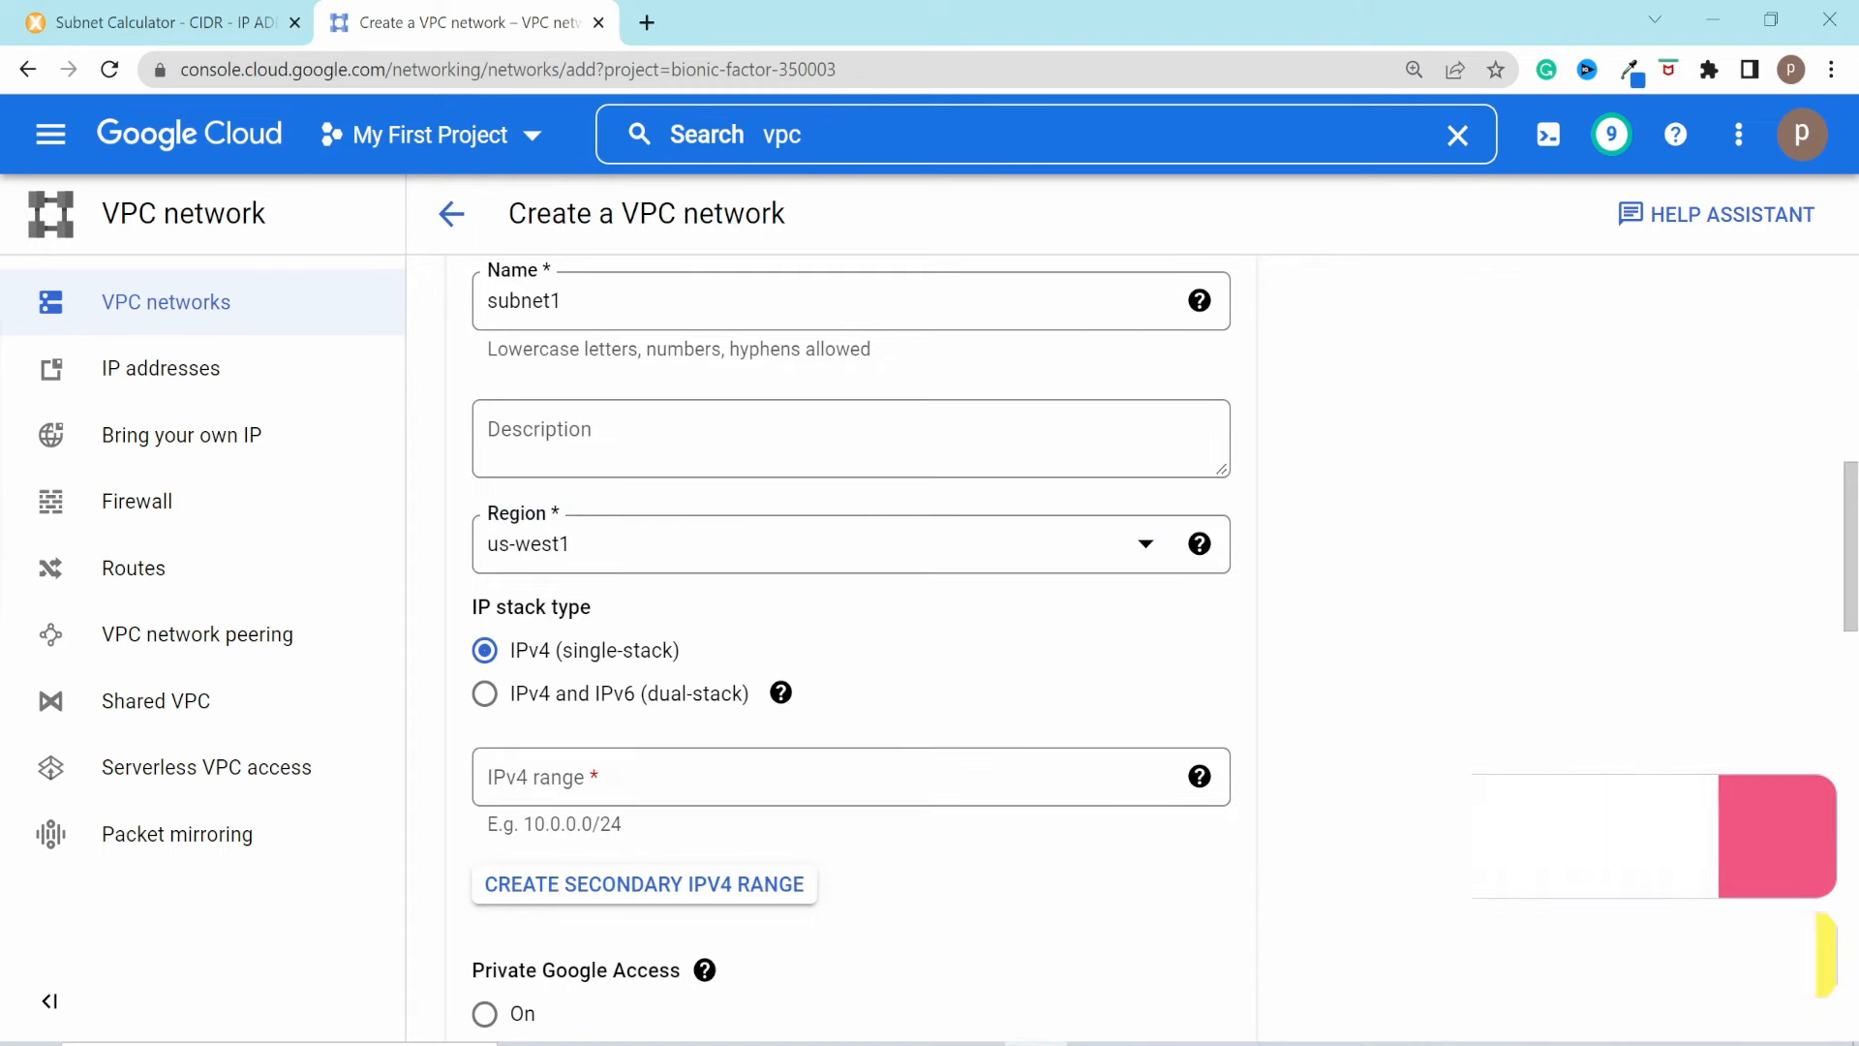
click(600, 801)
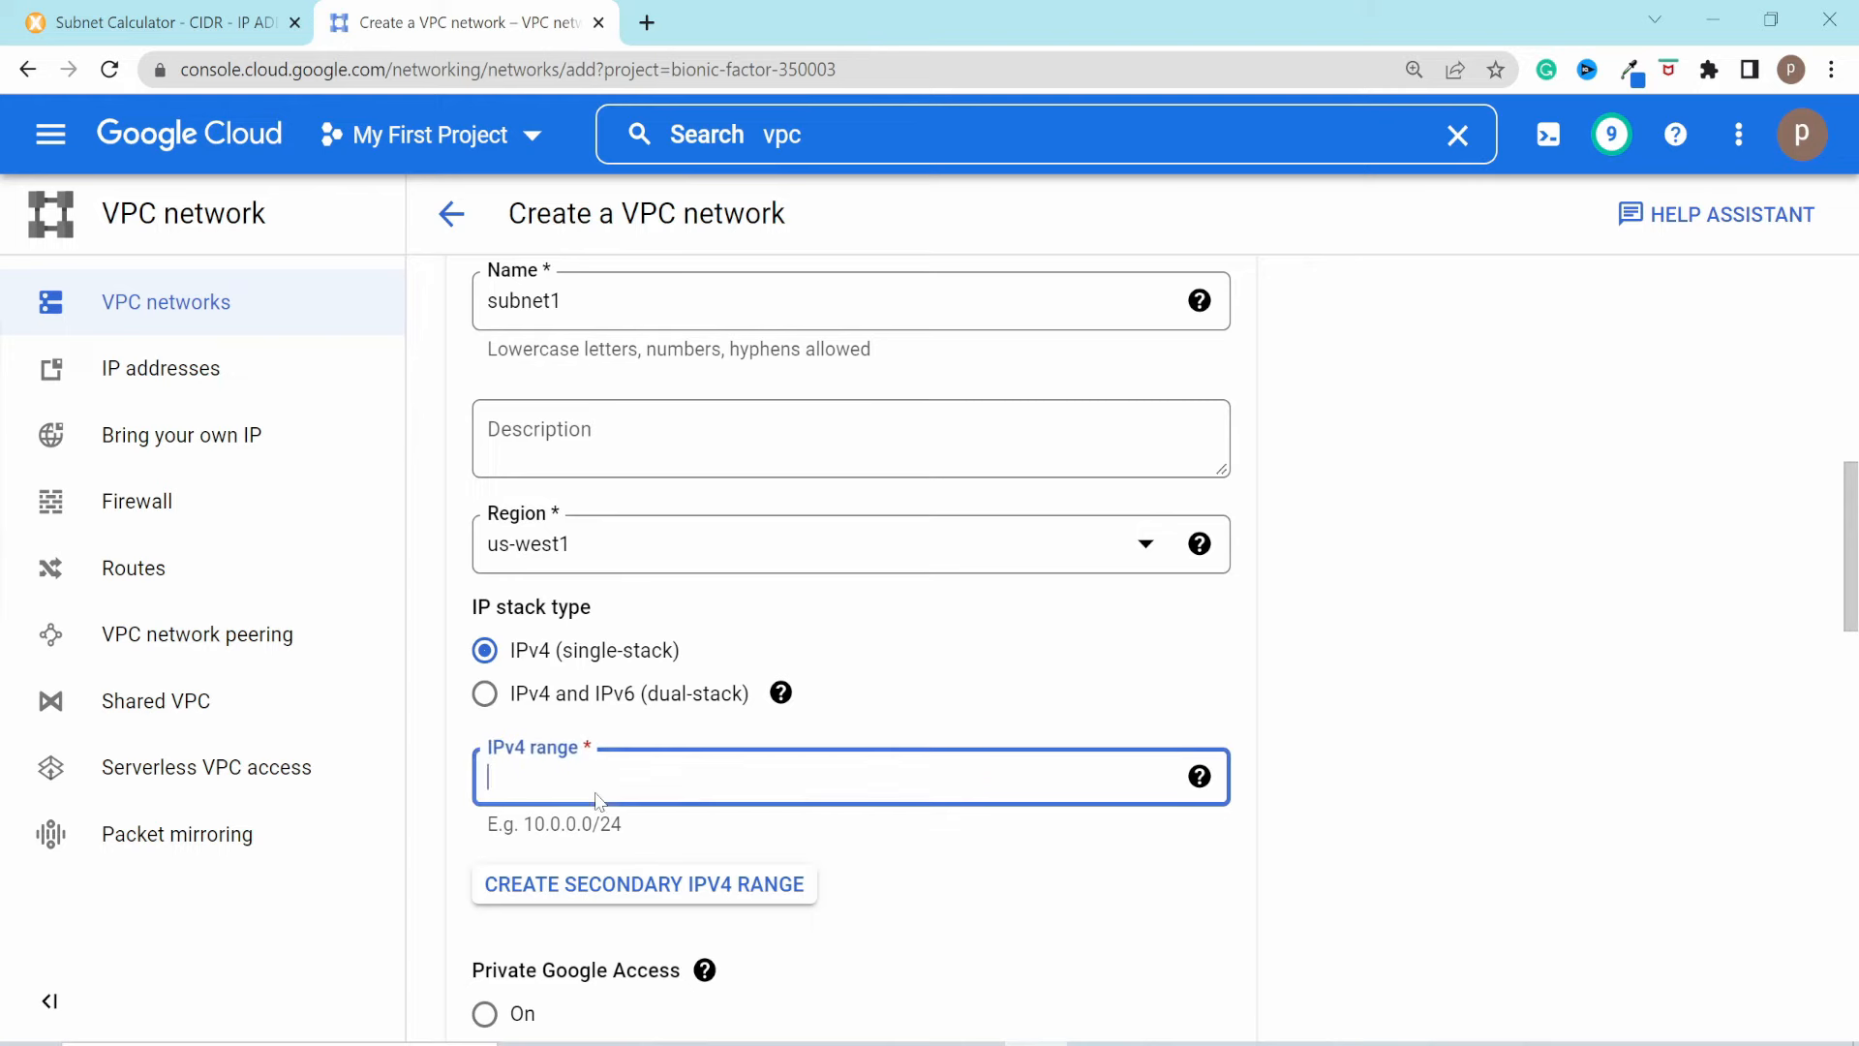
text(192.168)
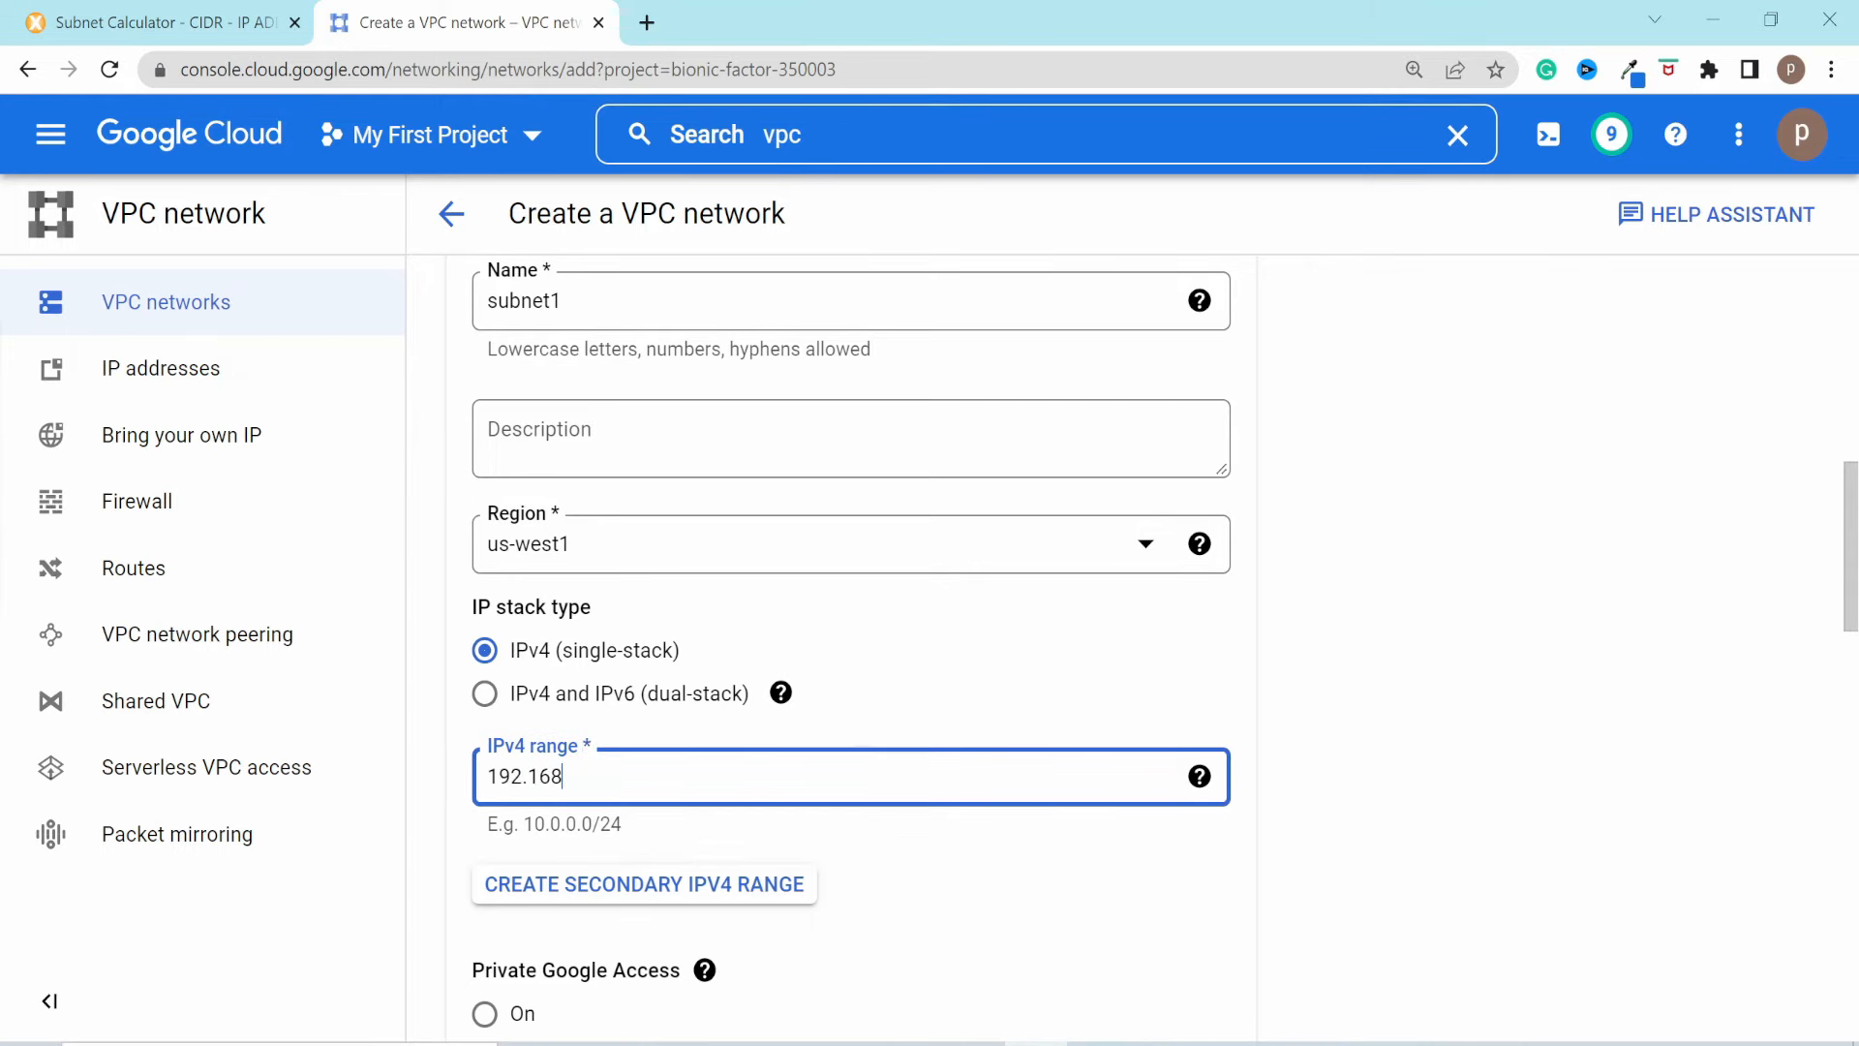
text(.1.0/24)
click(1335, 794)
scroll(851, 817, down, 1)
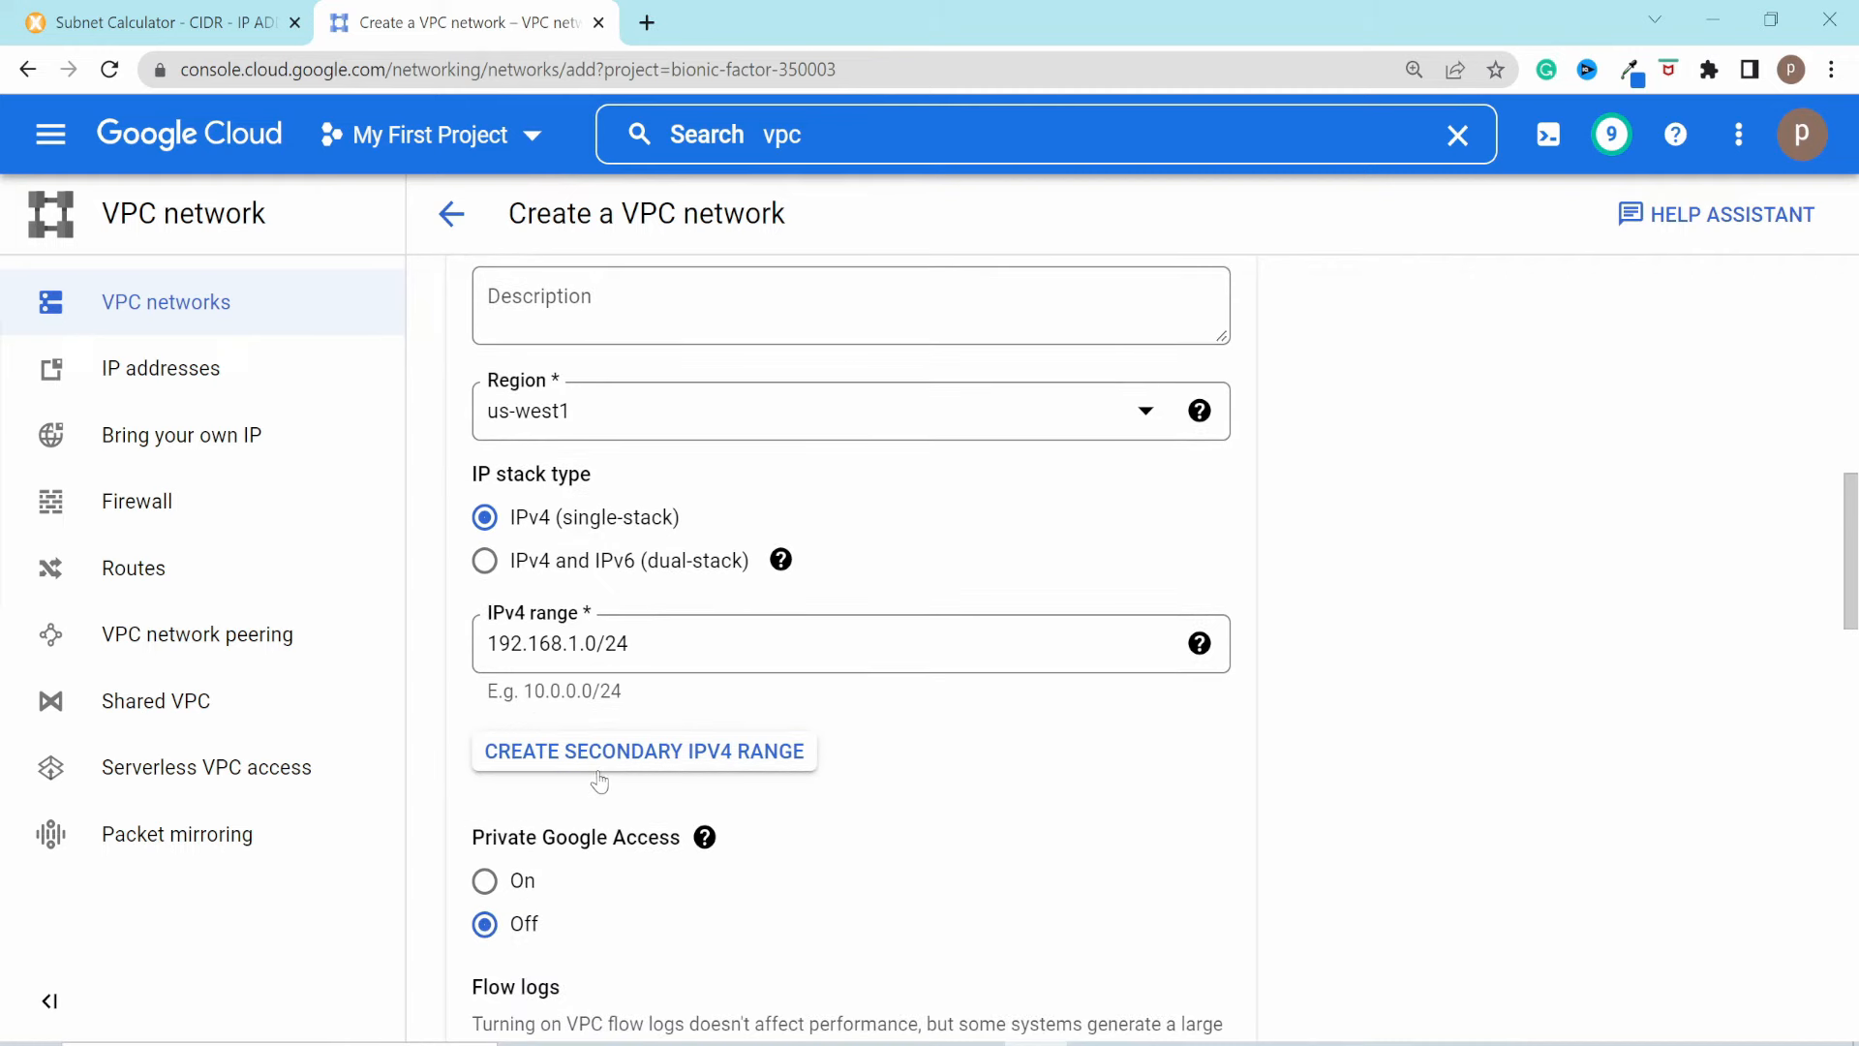
scroll(847, 801, down, 2)
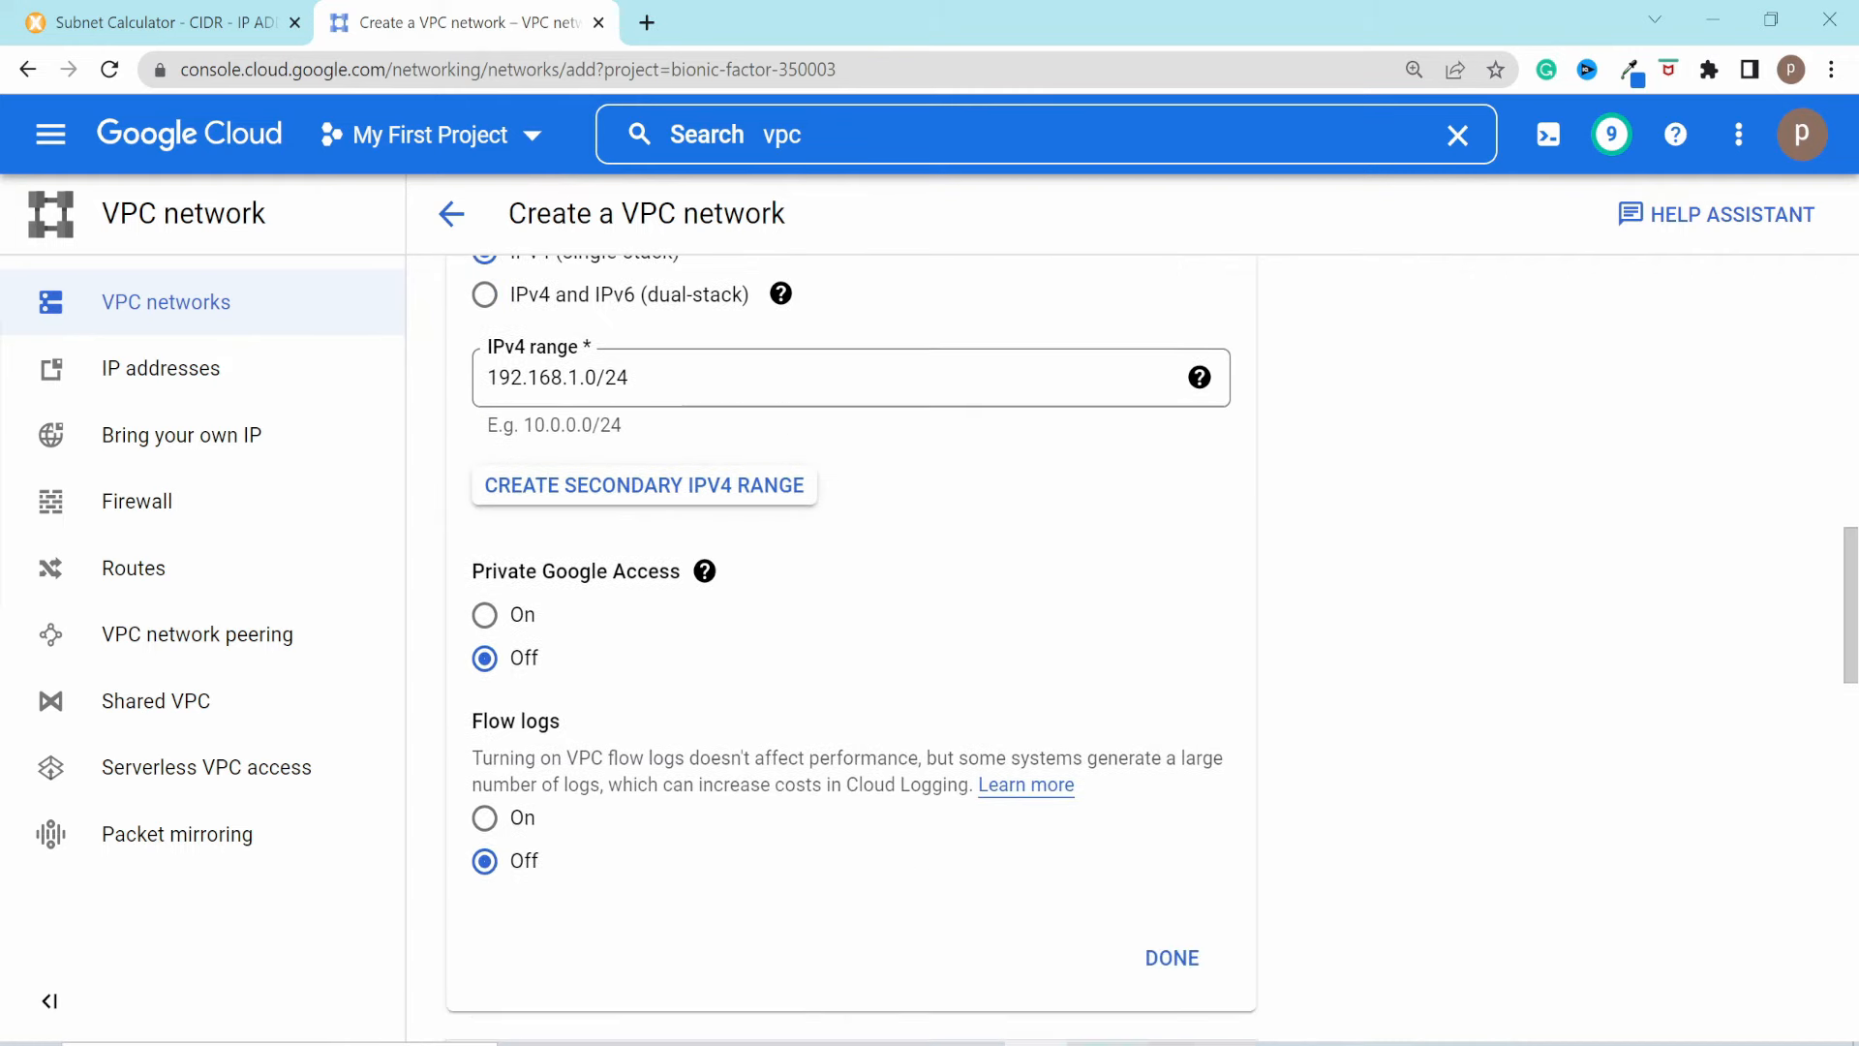
scroll(842, 800, down, 2)
click(1157, 695)
Step: Add a second subnet named subnet2 in the us-west1 region
scroll(1085, 707, up, 6)
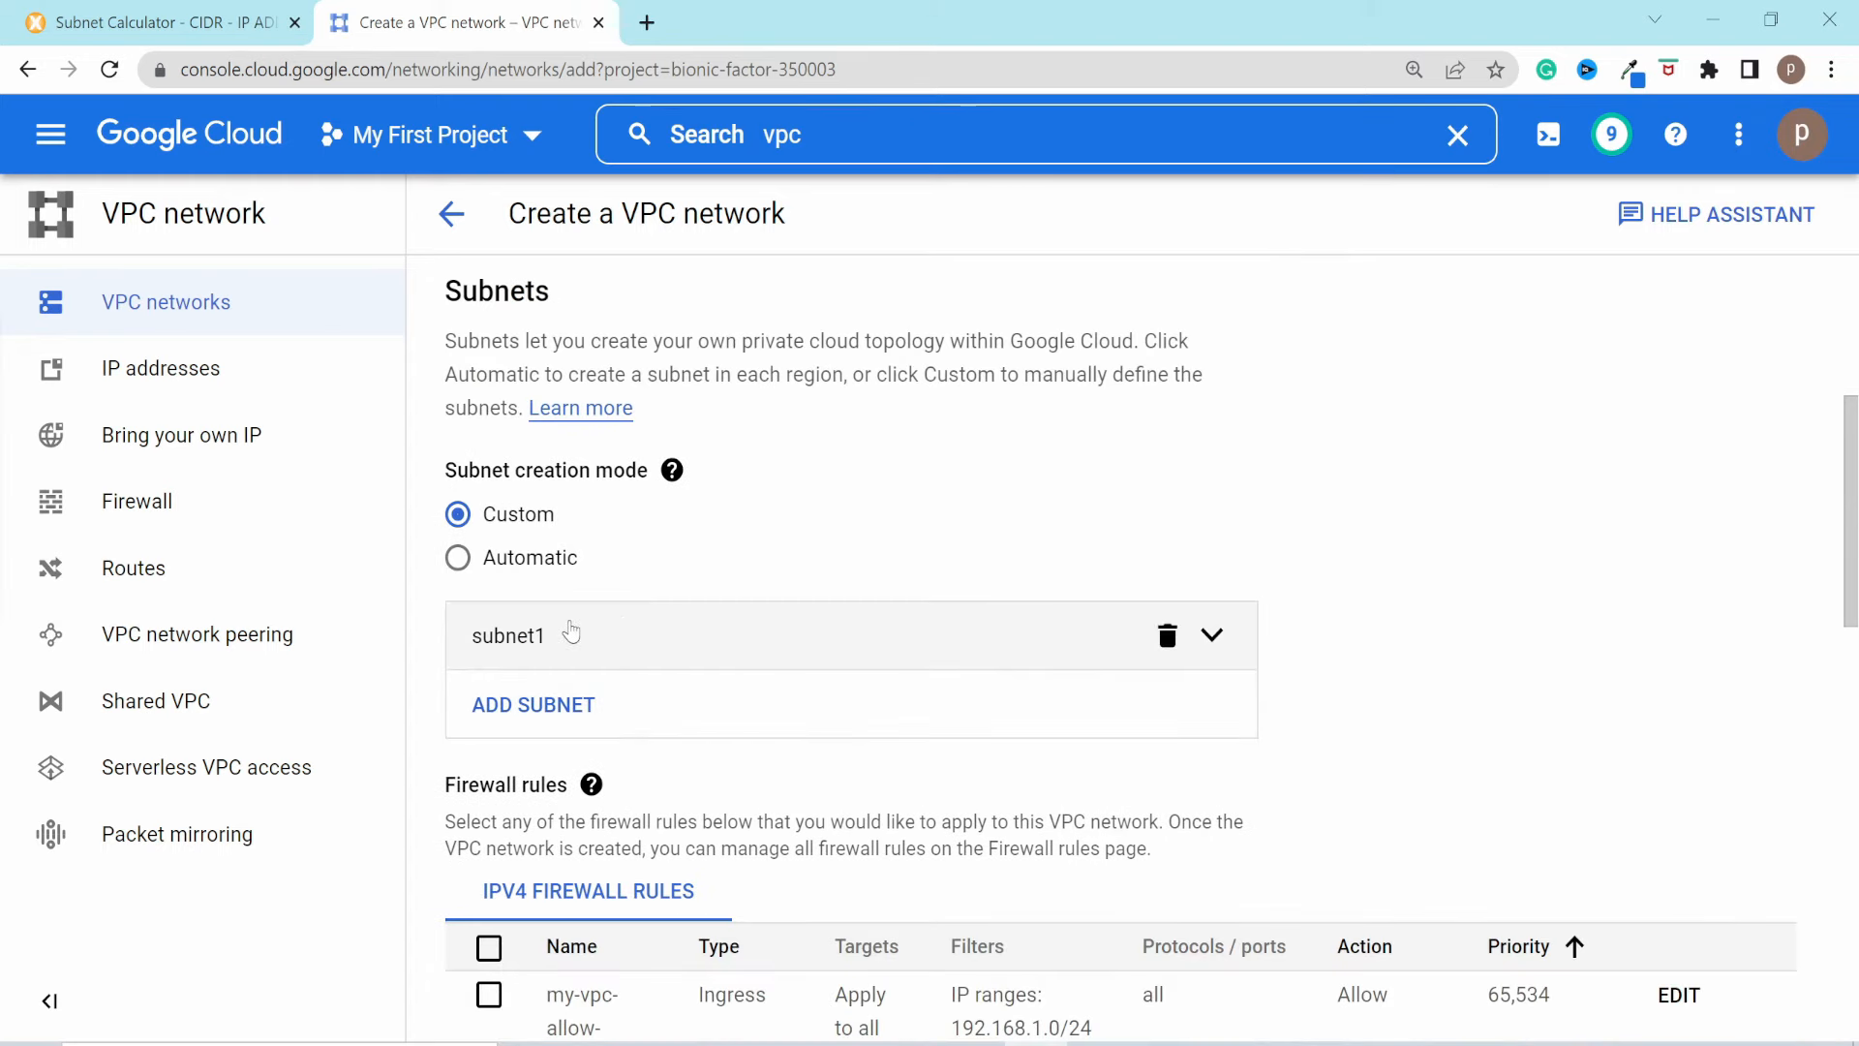
scroll(572, 631, down, 1)
click(534, 574)
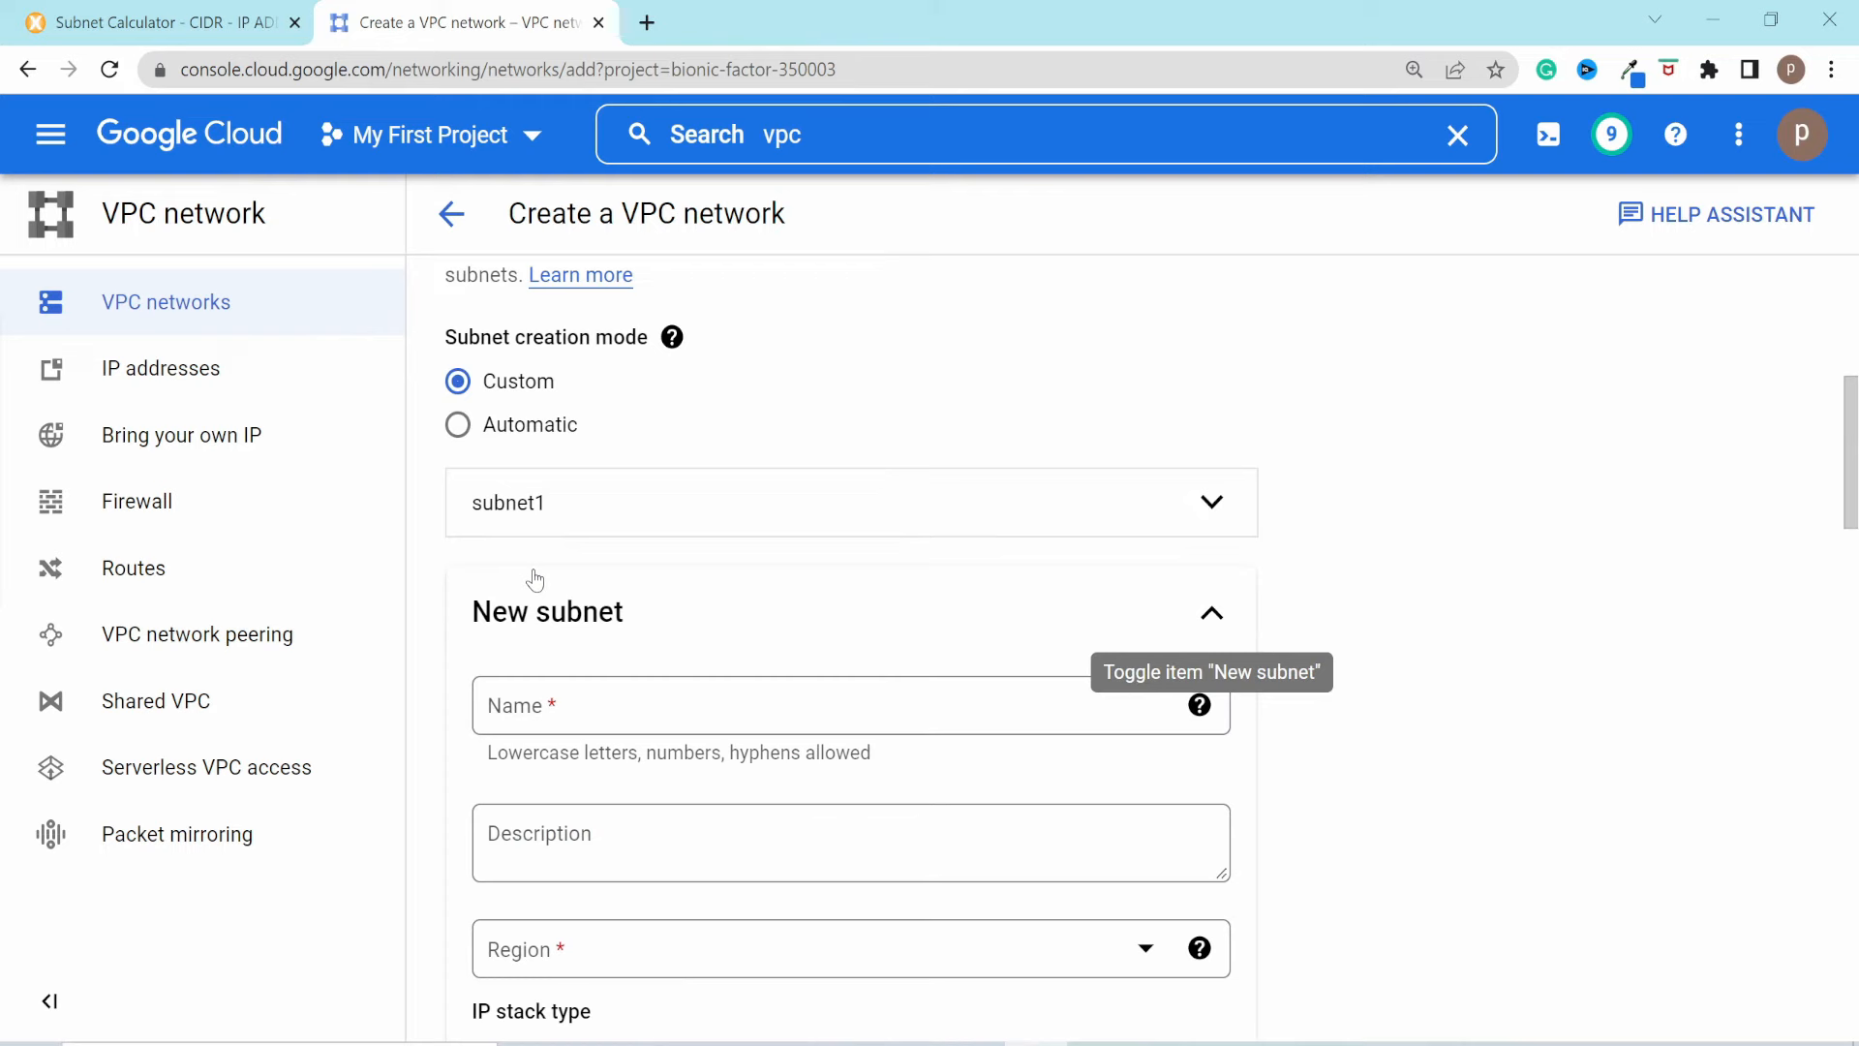
click(608, 719)
text(subnet)
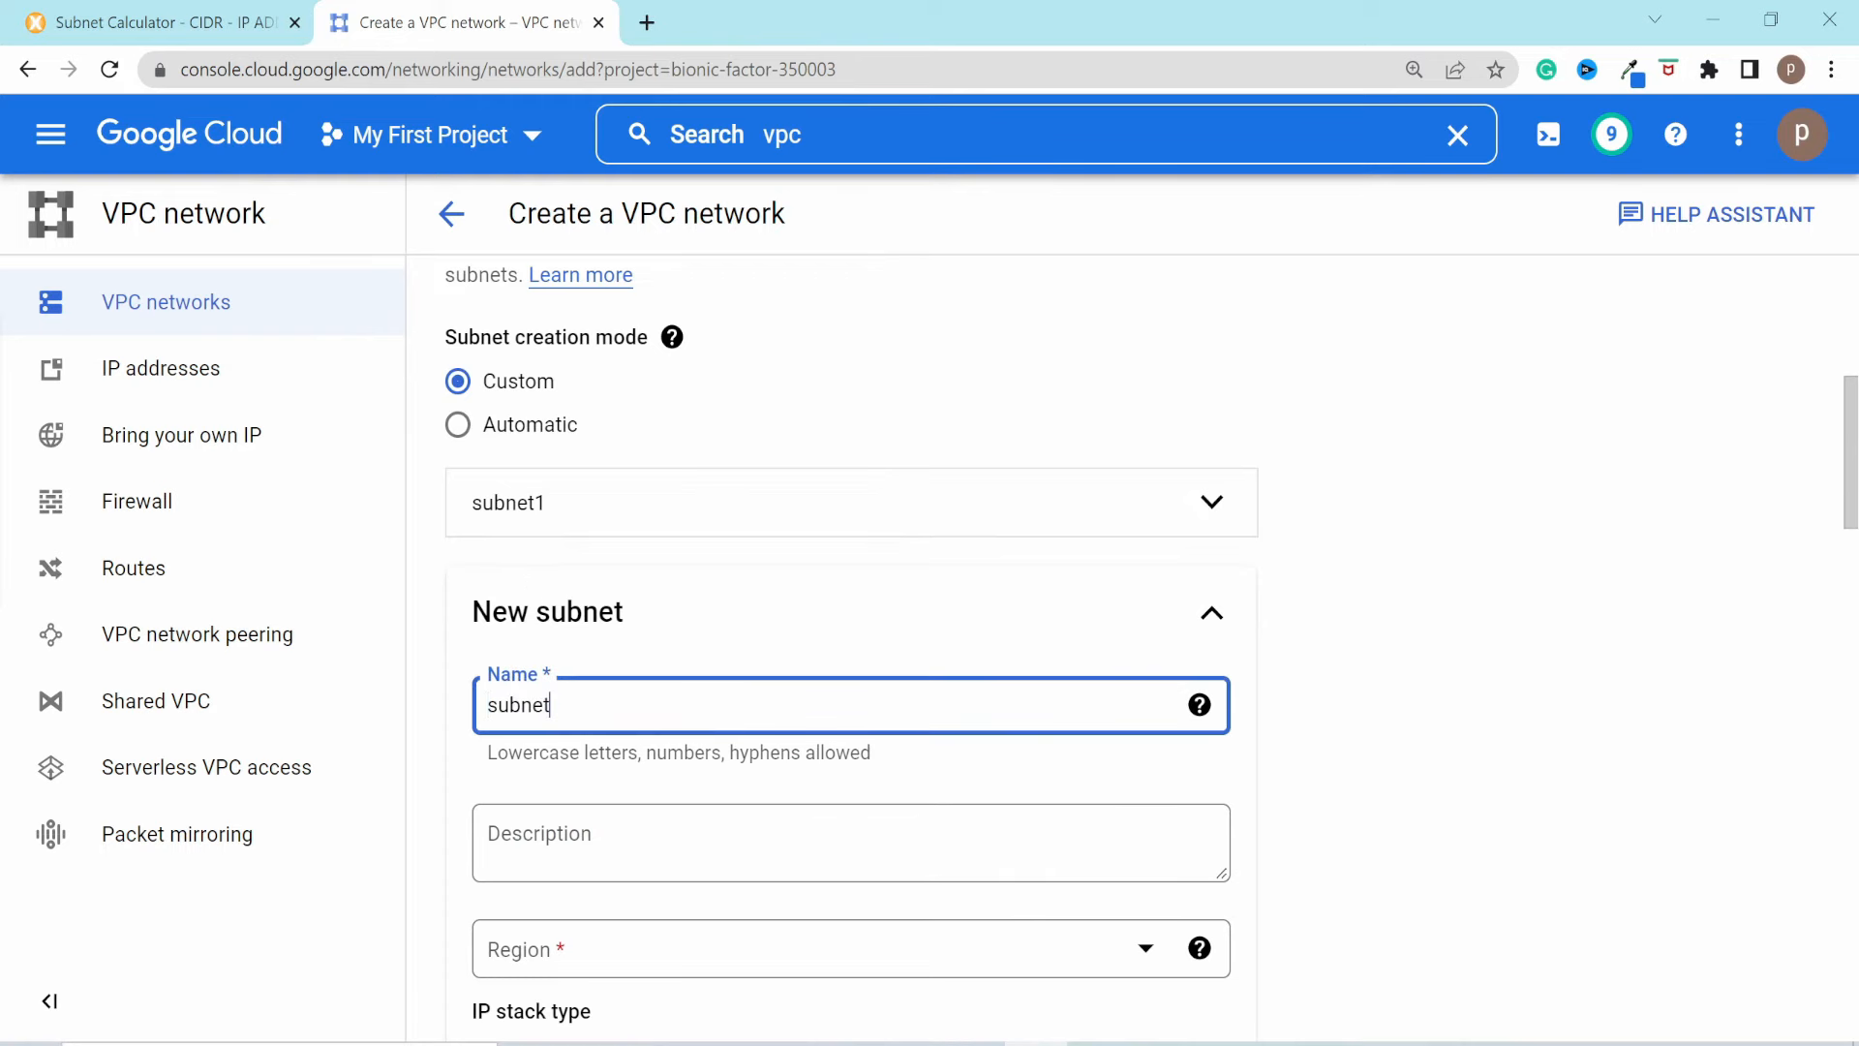
scroll(651, 698, down, 3)
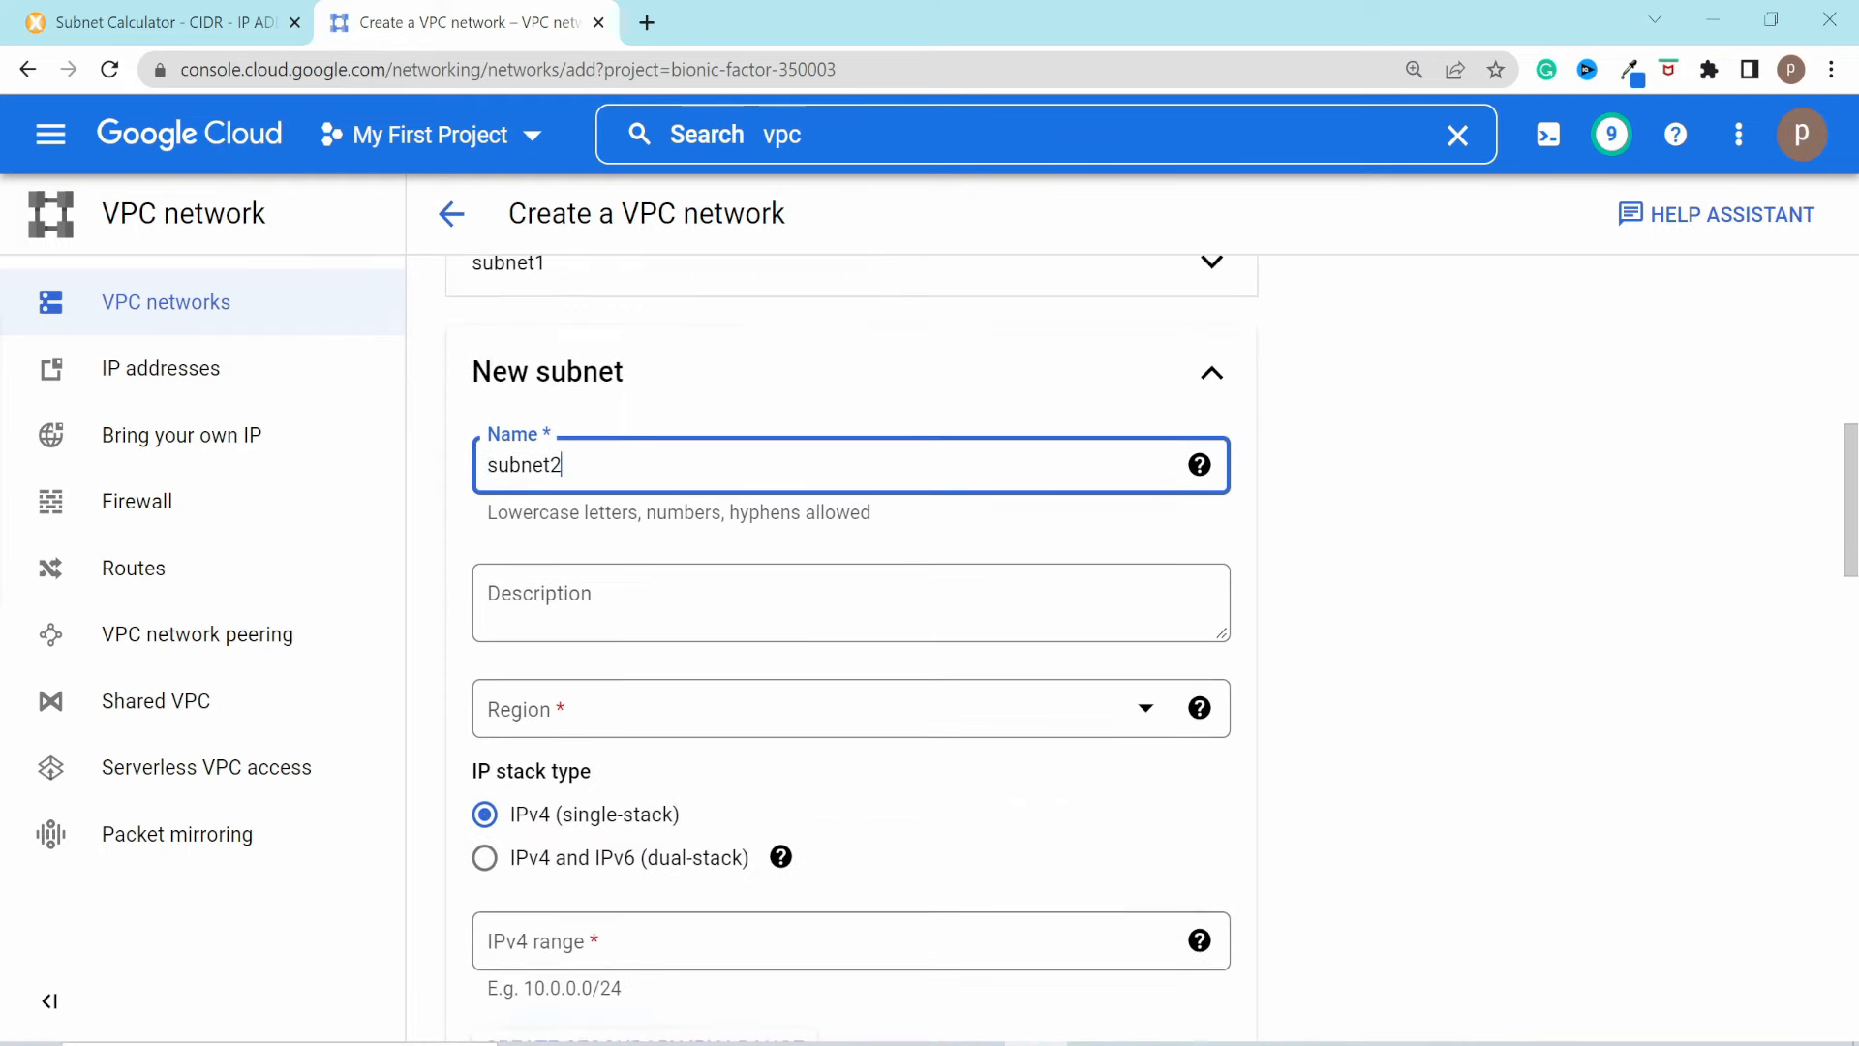
click(655, 699)
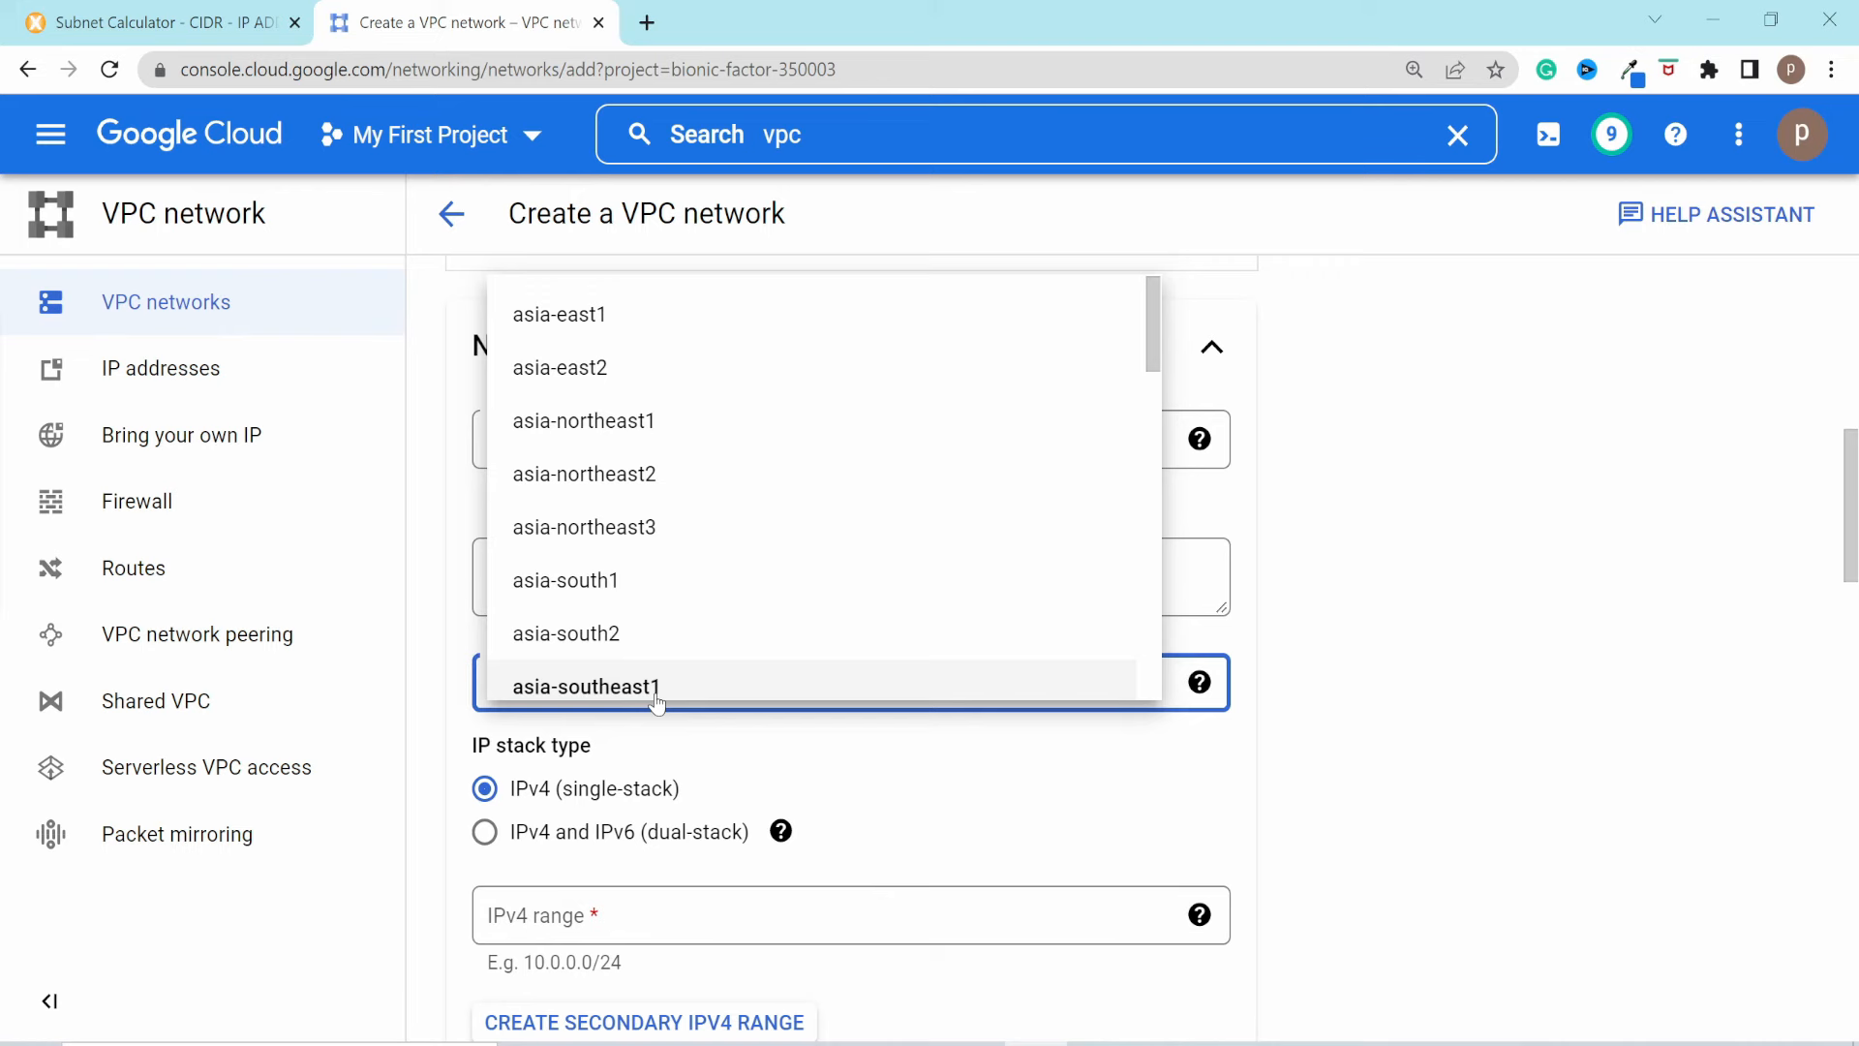
key(u)
scroll(658, 699, down, 3)
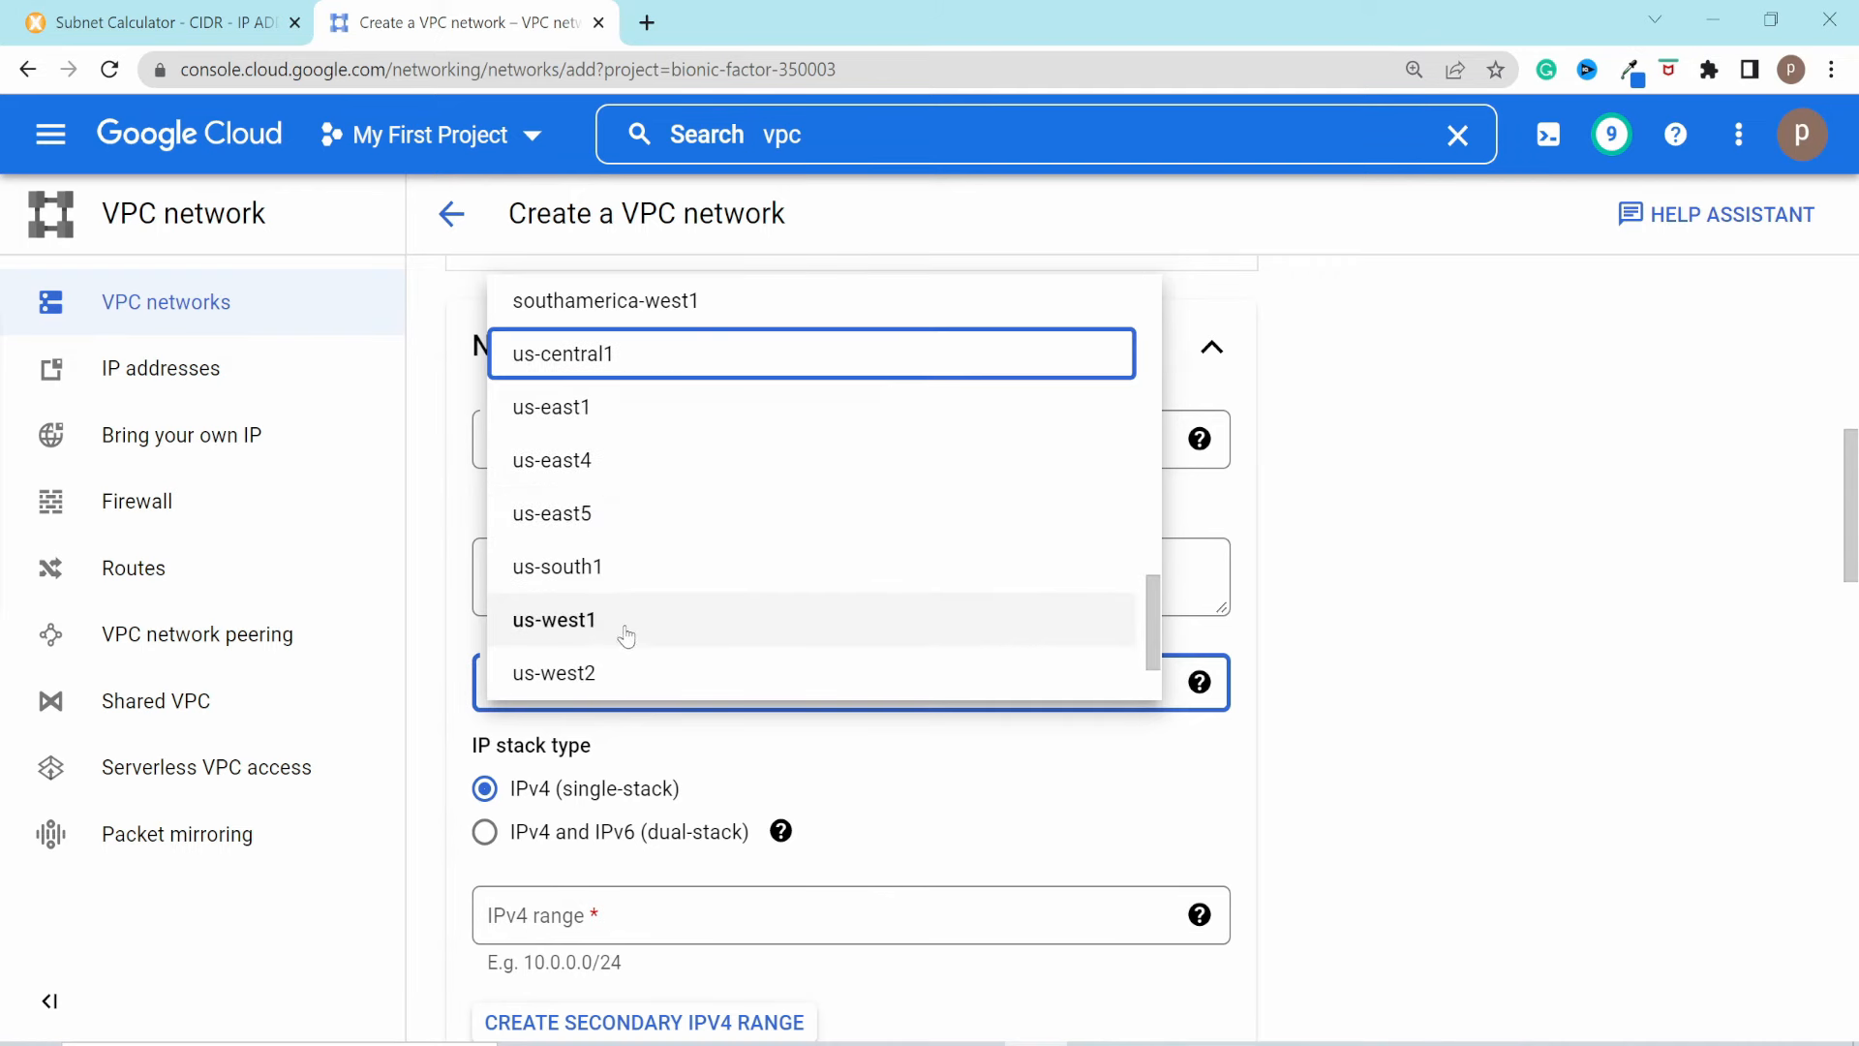
click(651, 620)
Step: Set subnet2's IPv4 range to 10.1.0.0/24 and finish the subnet
click(1377, 698)
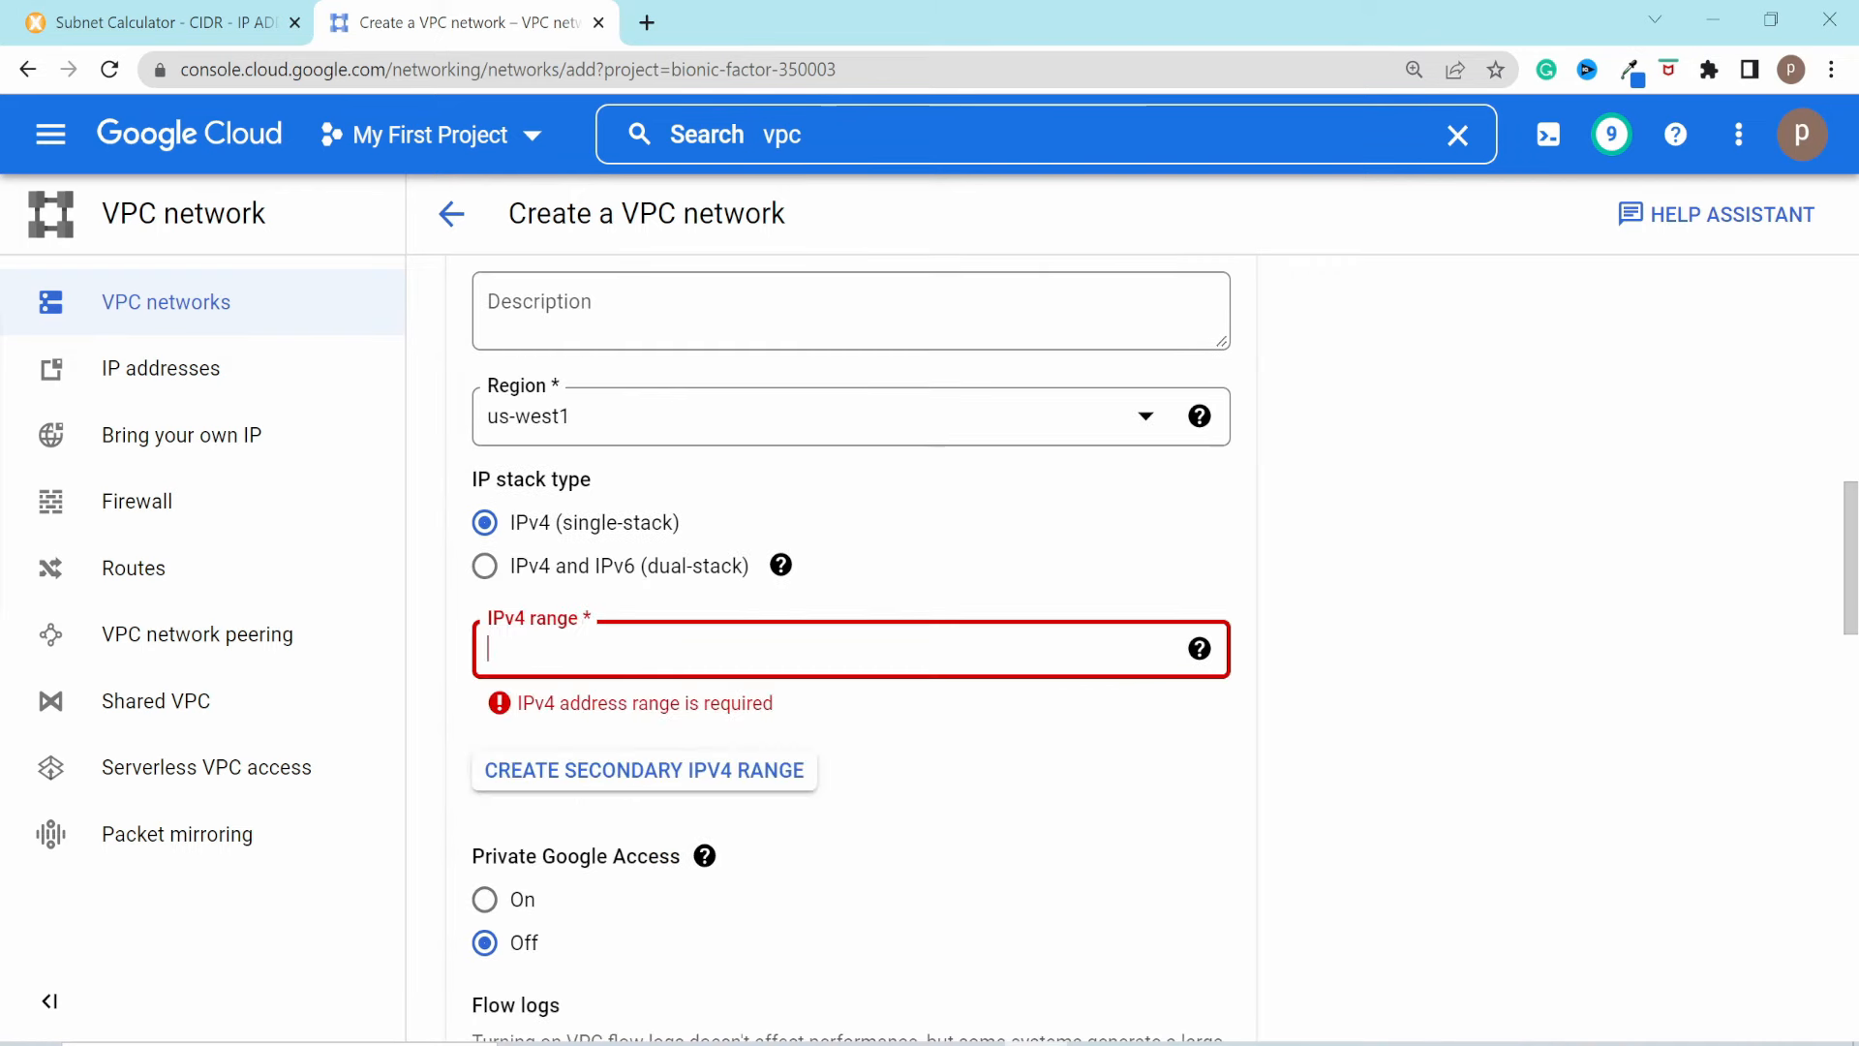
text(10.1.)
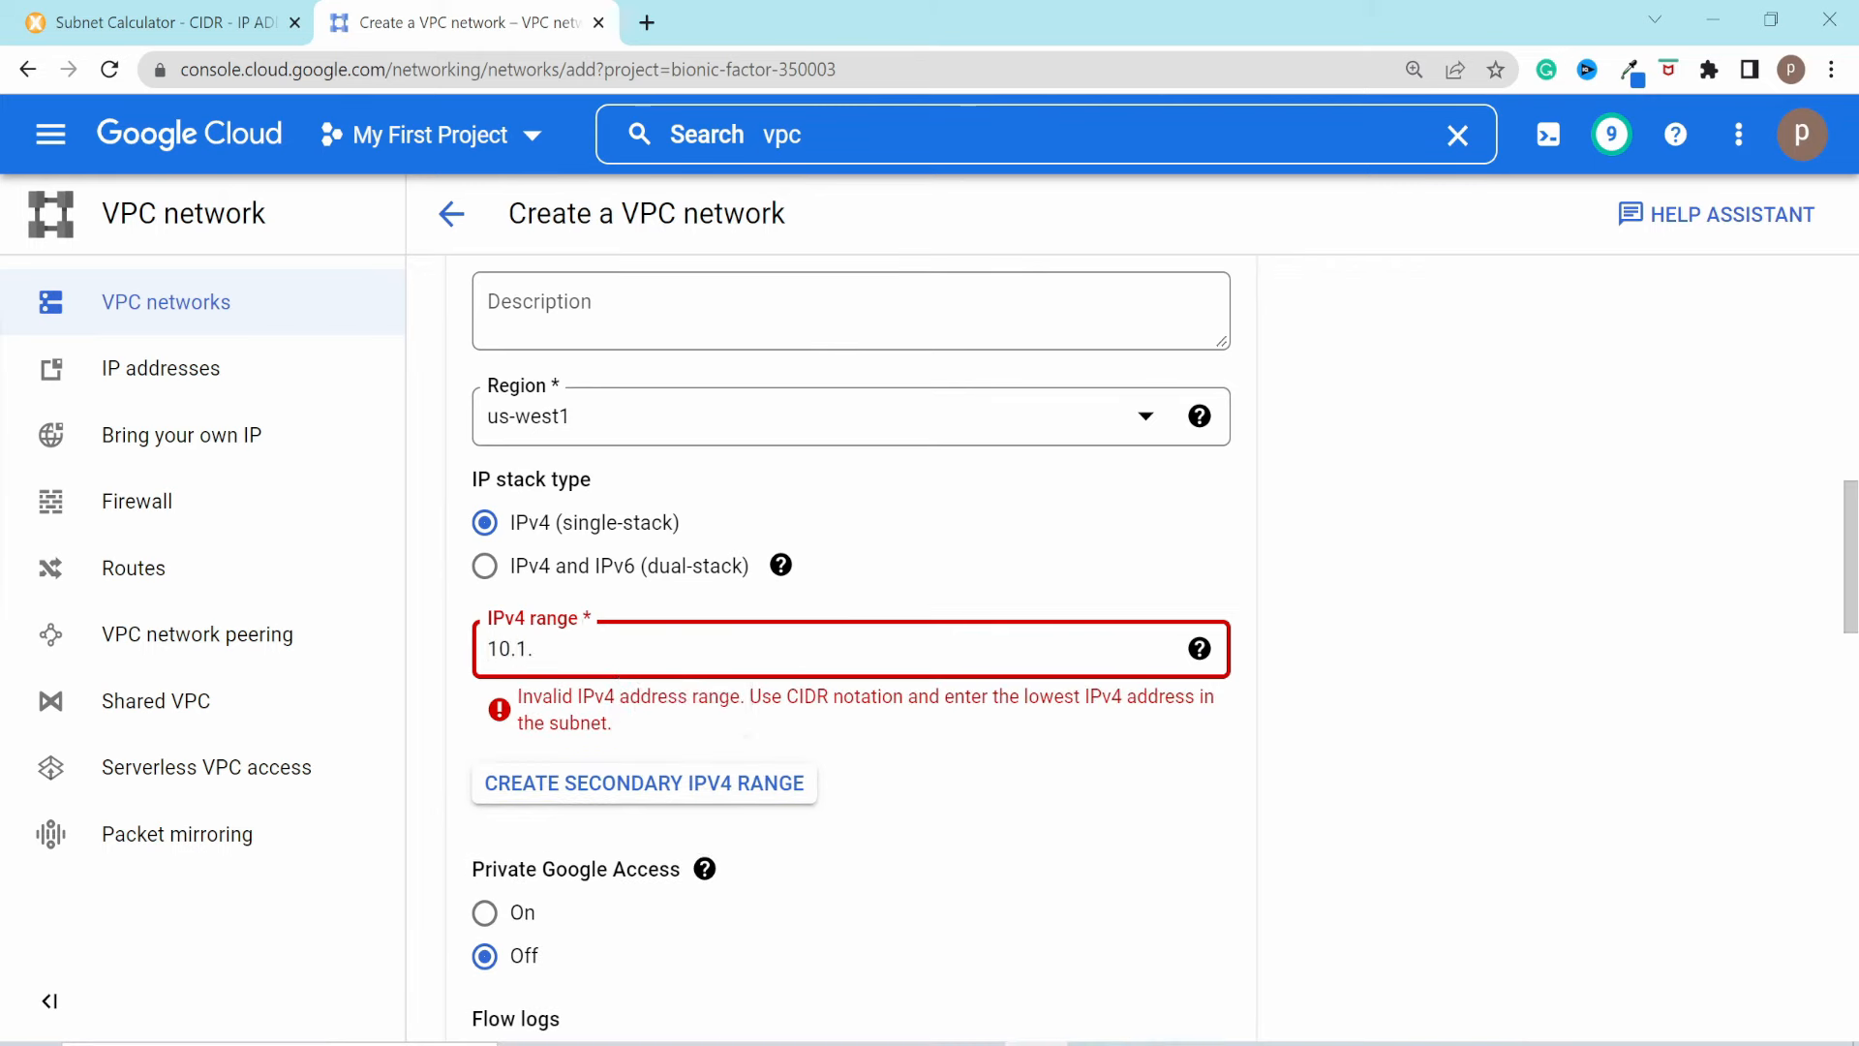
text(0.0/24)
click(1003, 796)
scroll(1003, 796, down, 4)
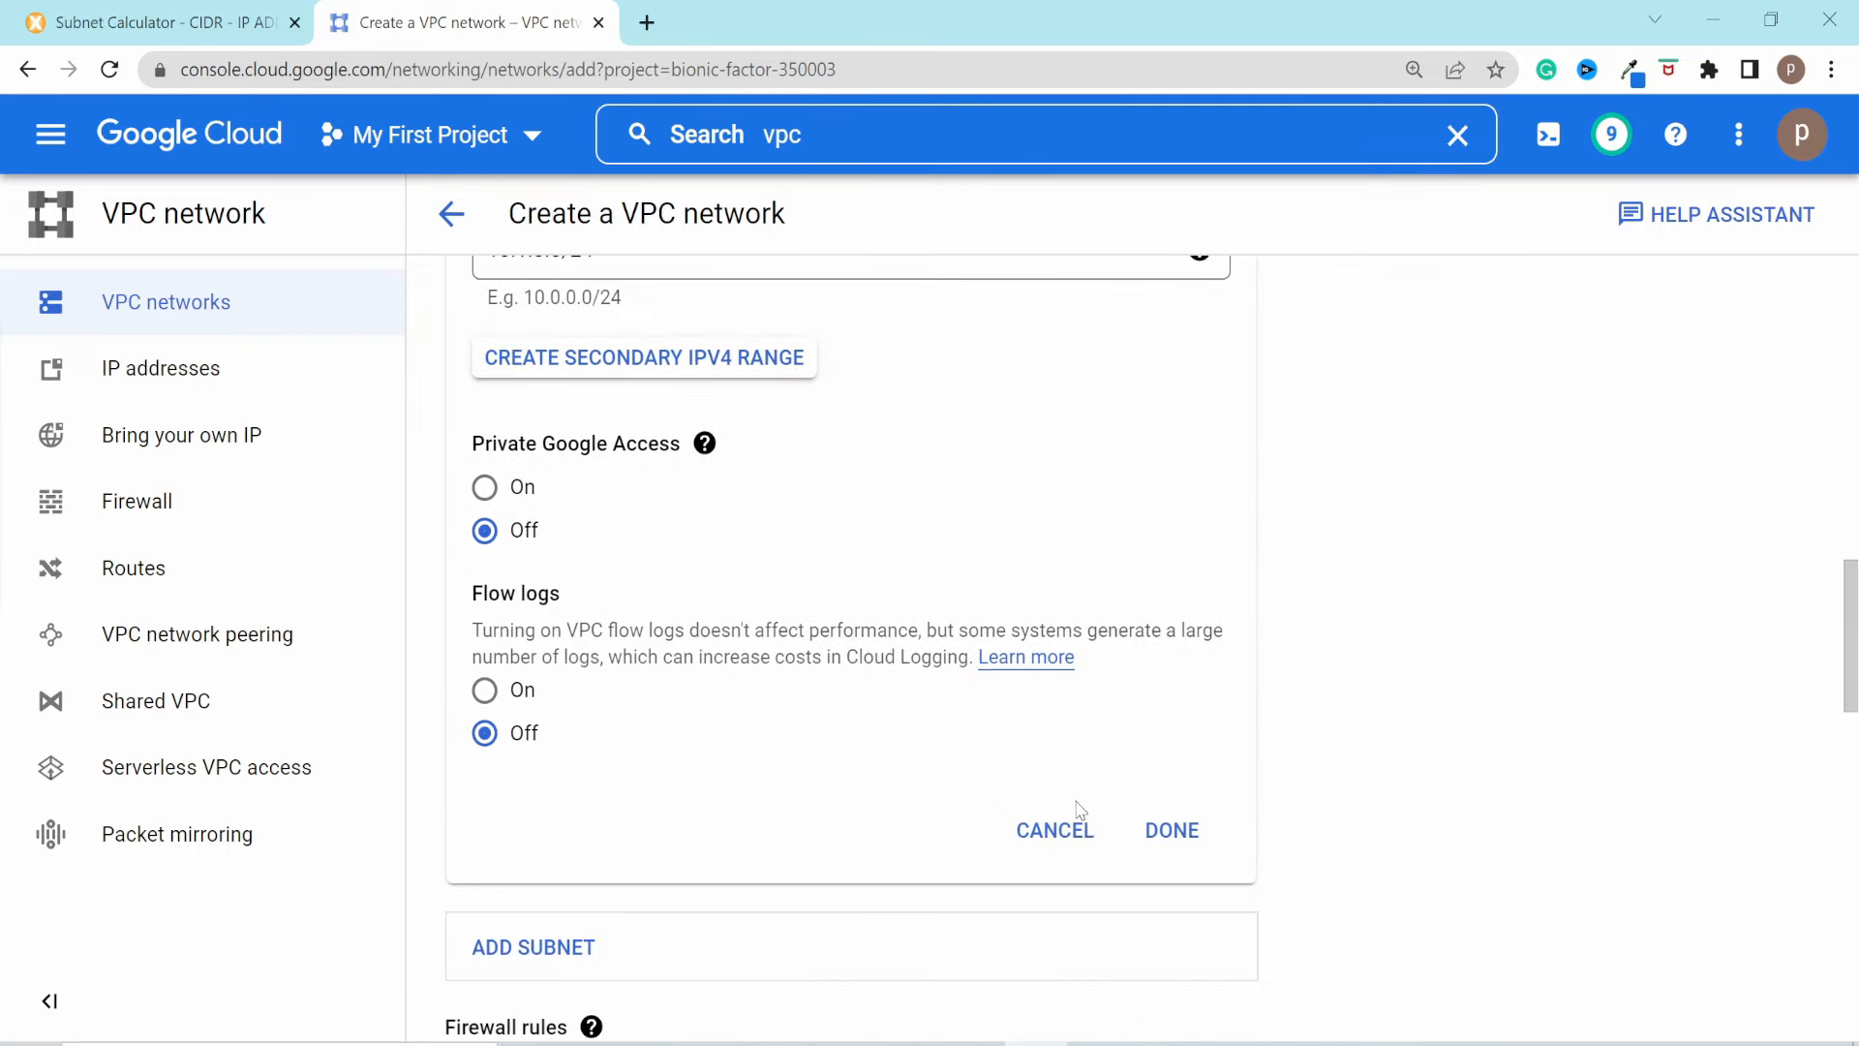
click(1172, 835)
Step: Add a third subnet named subnet3 in the us-west1 region
scroll(903, 768, down, 1)
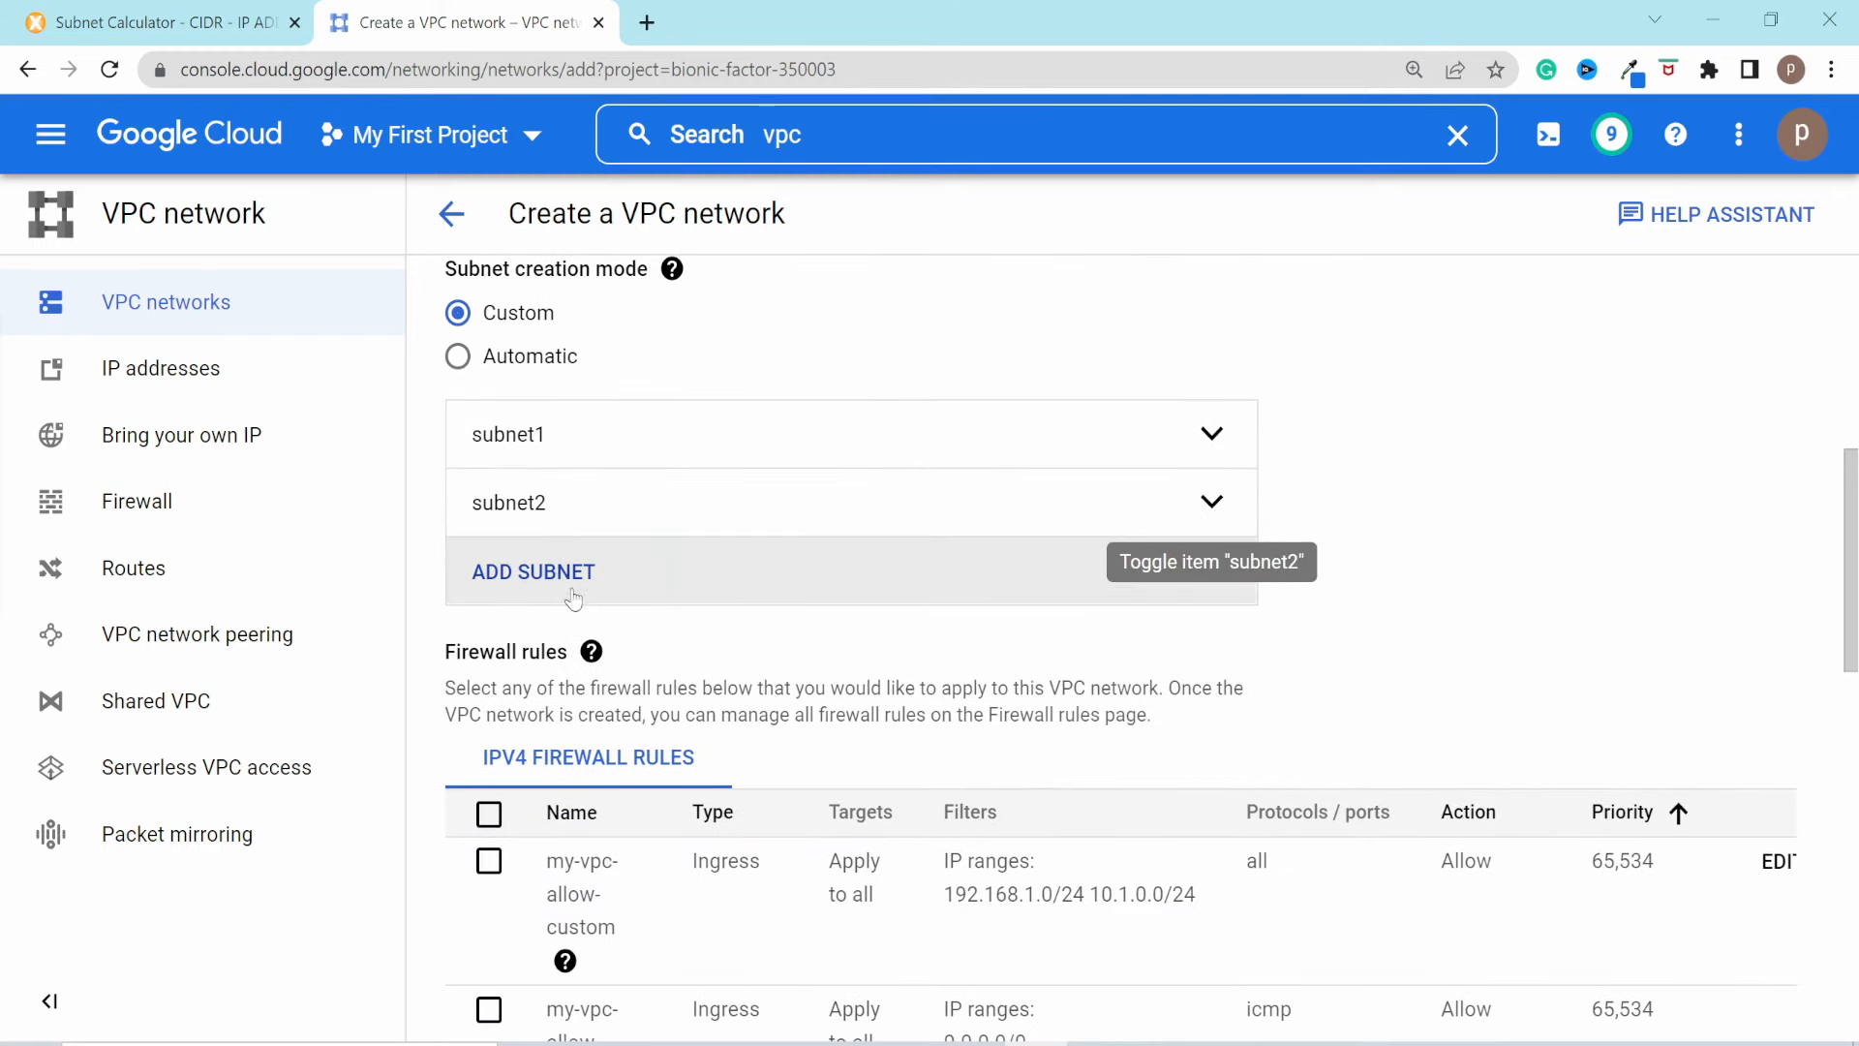
click(558, 571)
click(577, 705)
text(subnet3)
scroll(568, 810, down, 1)
click(569, 811)
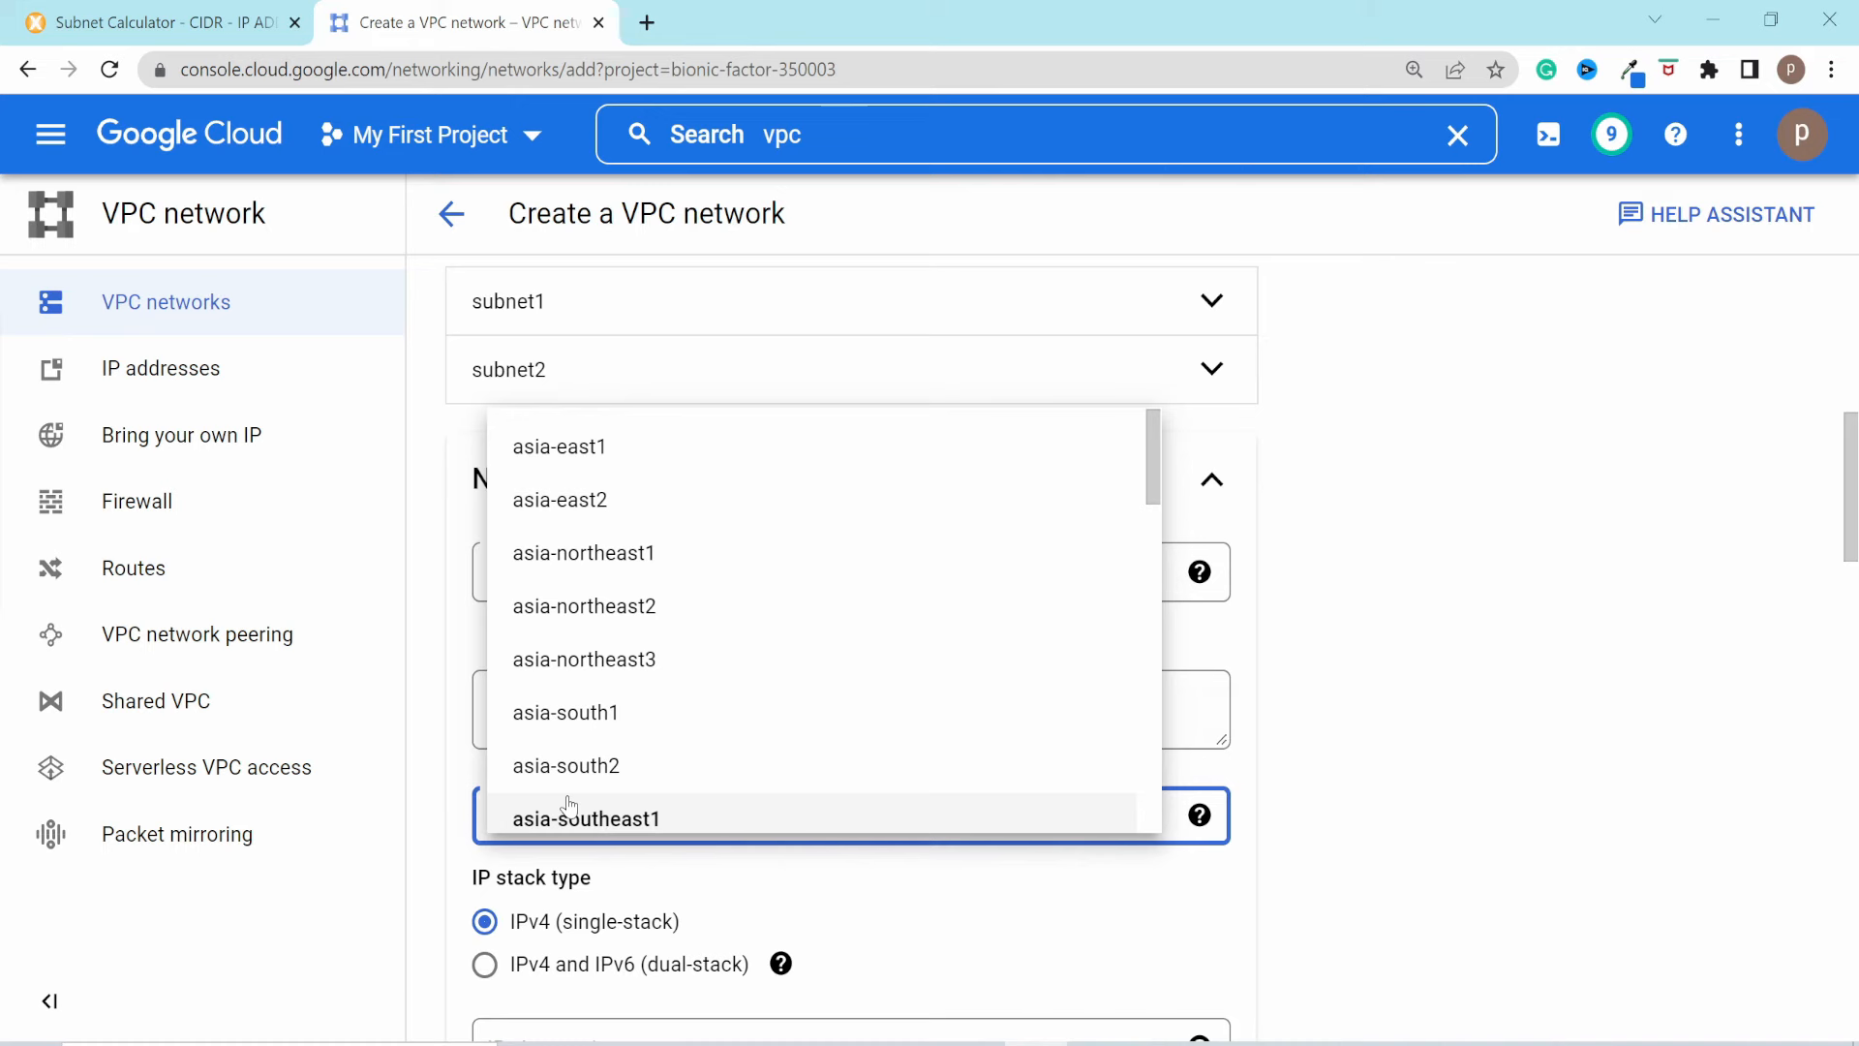
key(u)
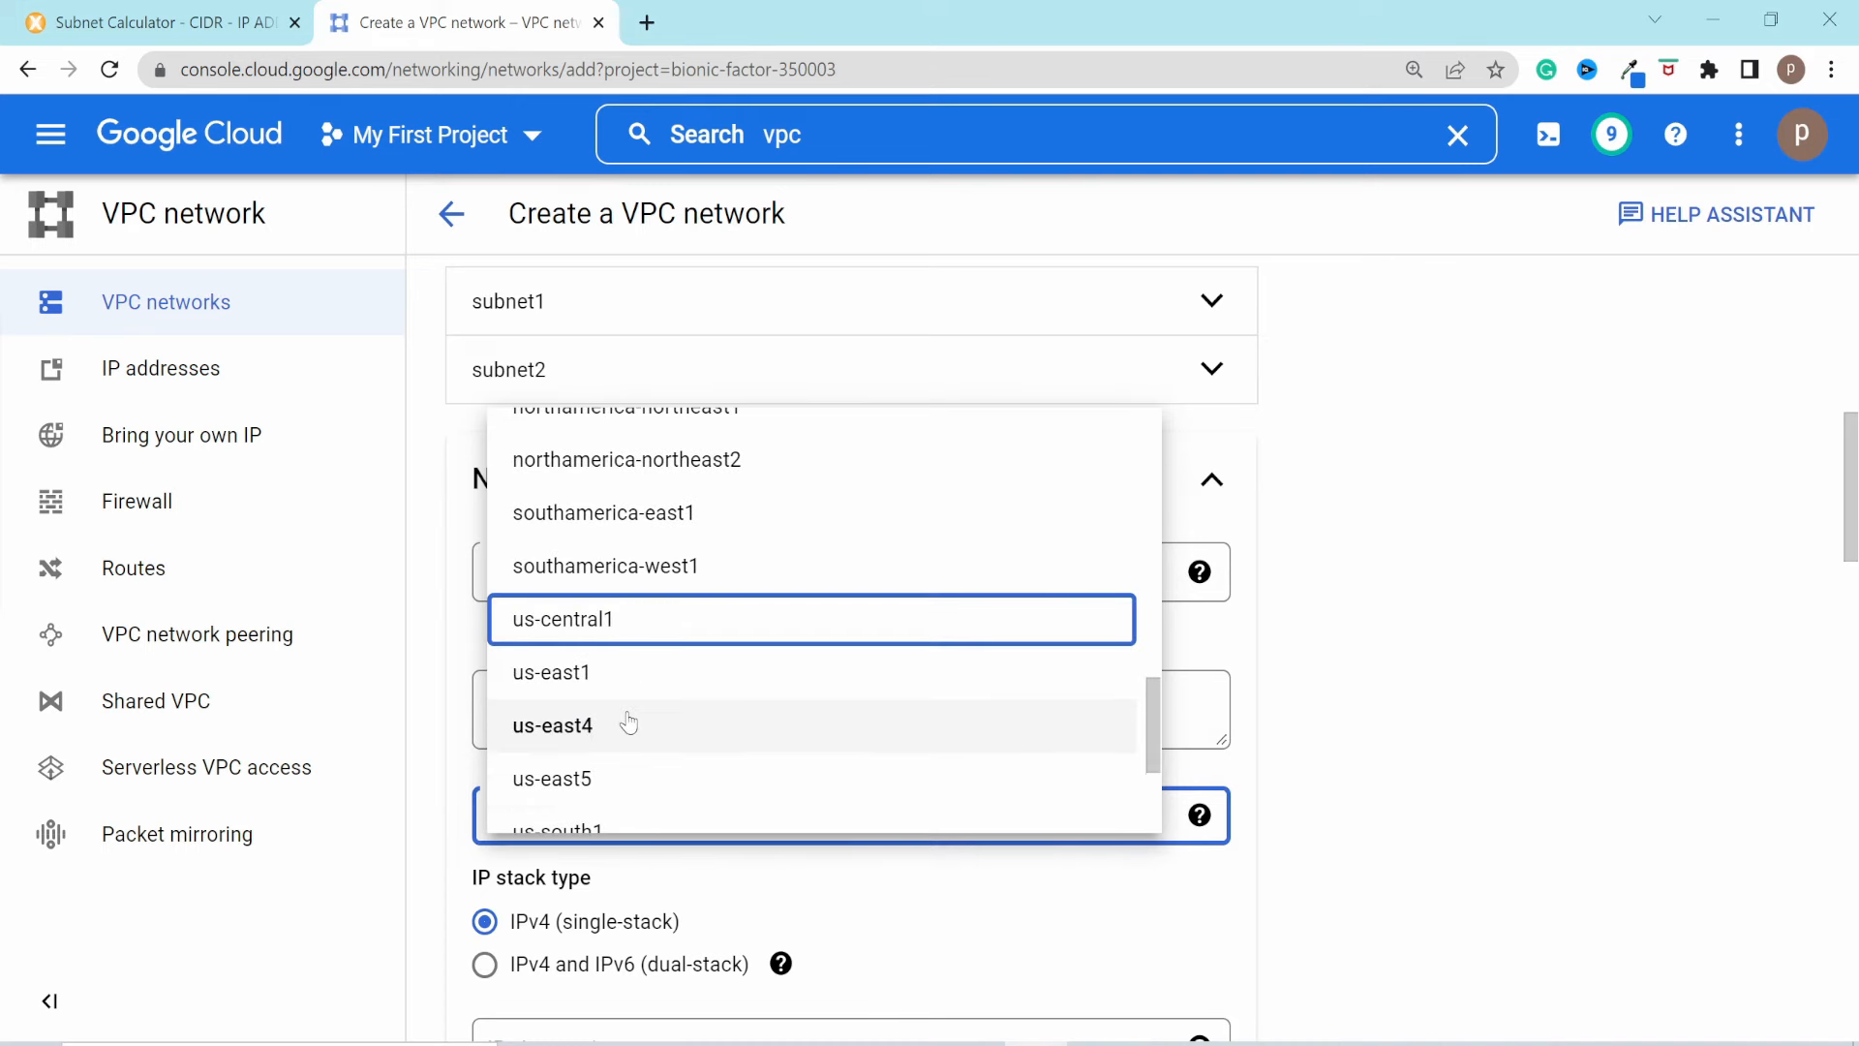
scroll(629, 723, down, 3)
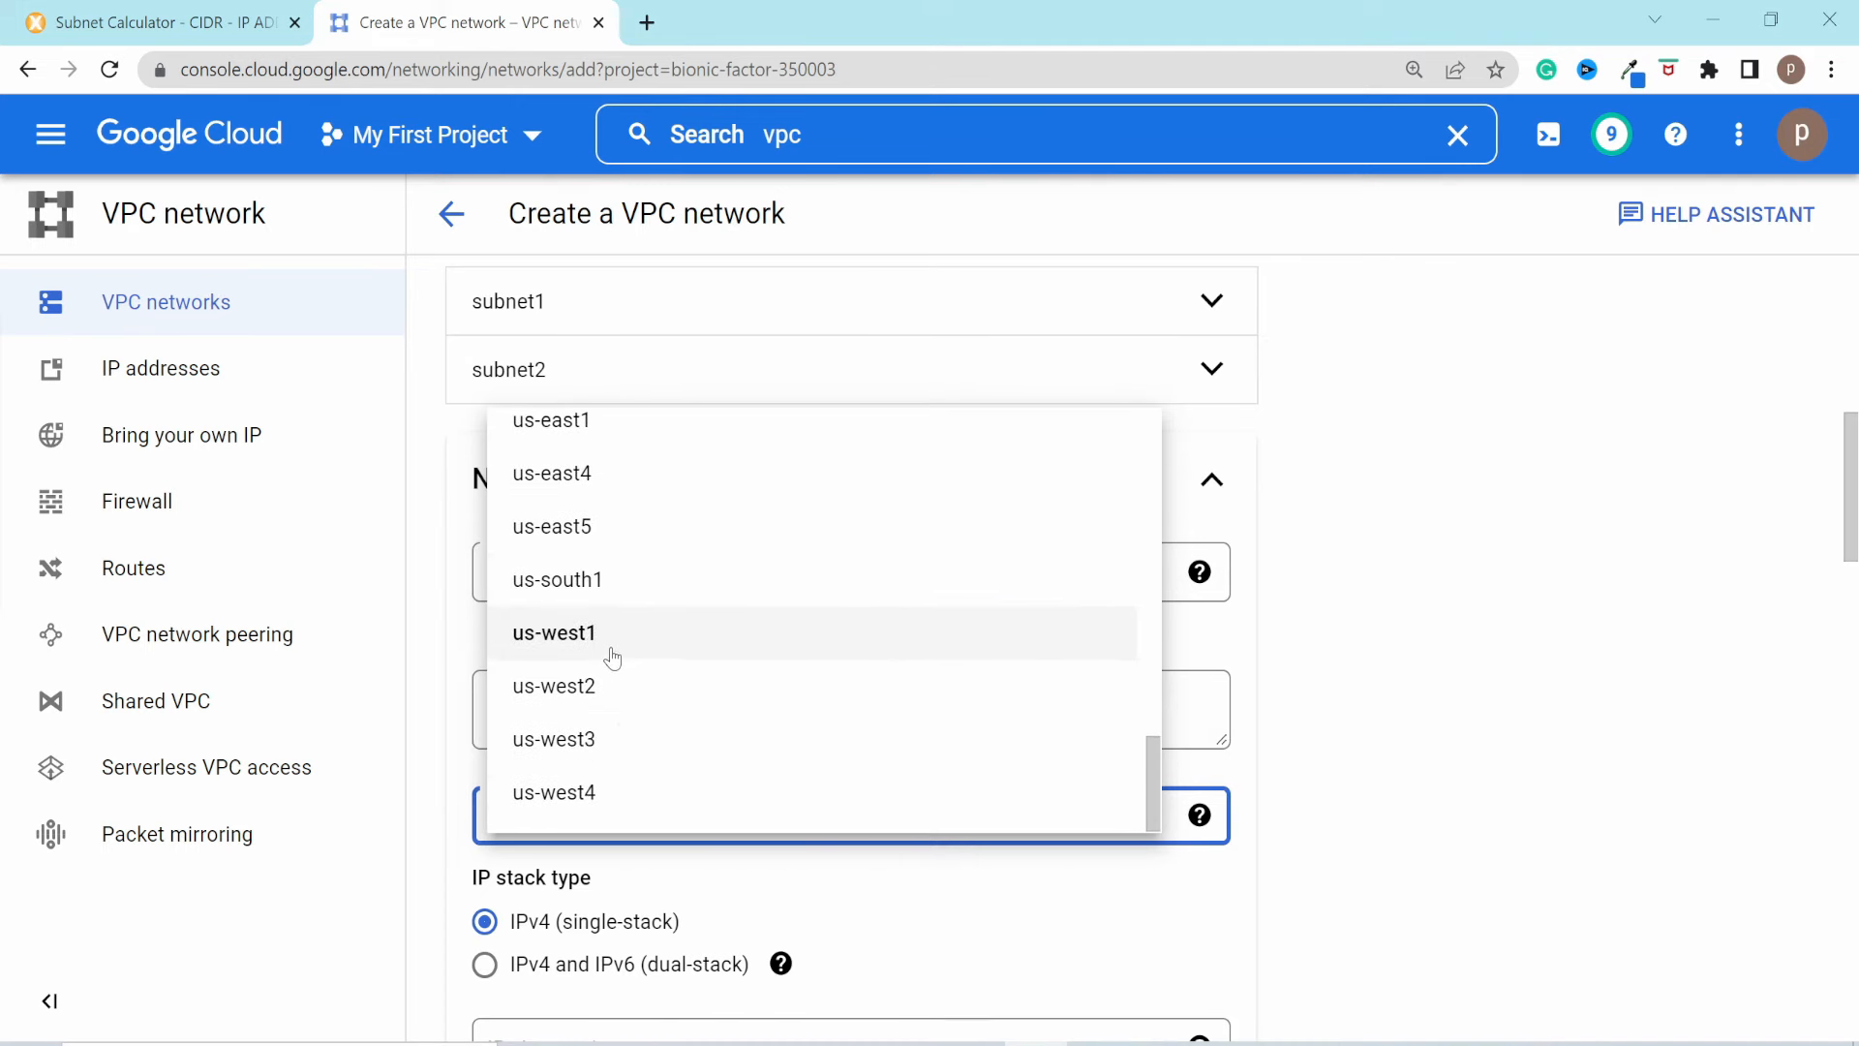
click(612, 657)
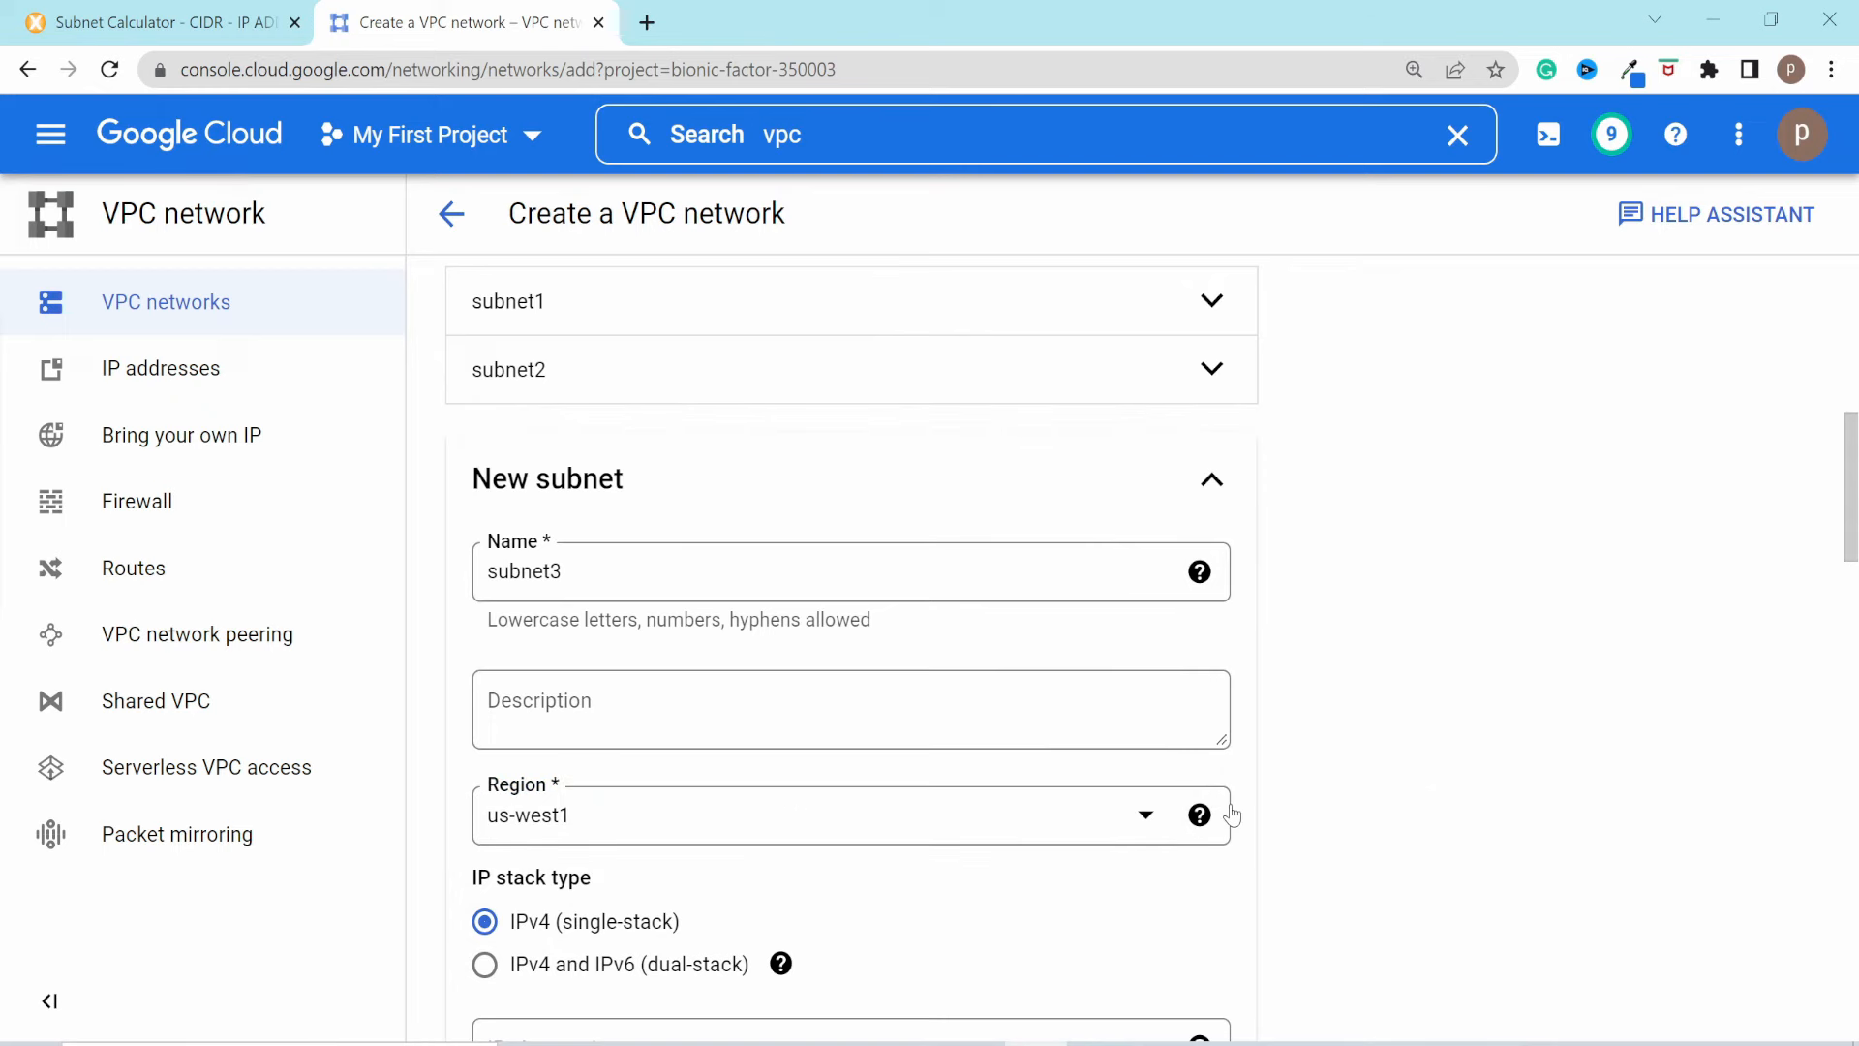
Step: Set subnet3's IPv4 range to 10.2.0.0/24 and finish the subnet, leaving Private Google Access and flow logs off
scroll(1295, 776, down, 1)
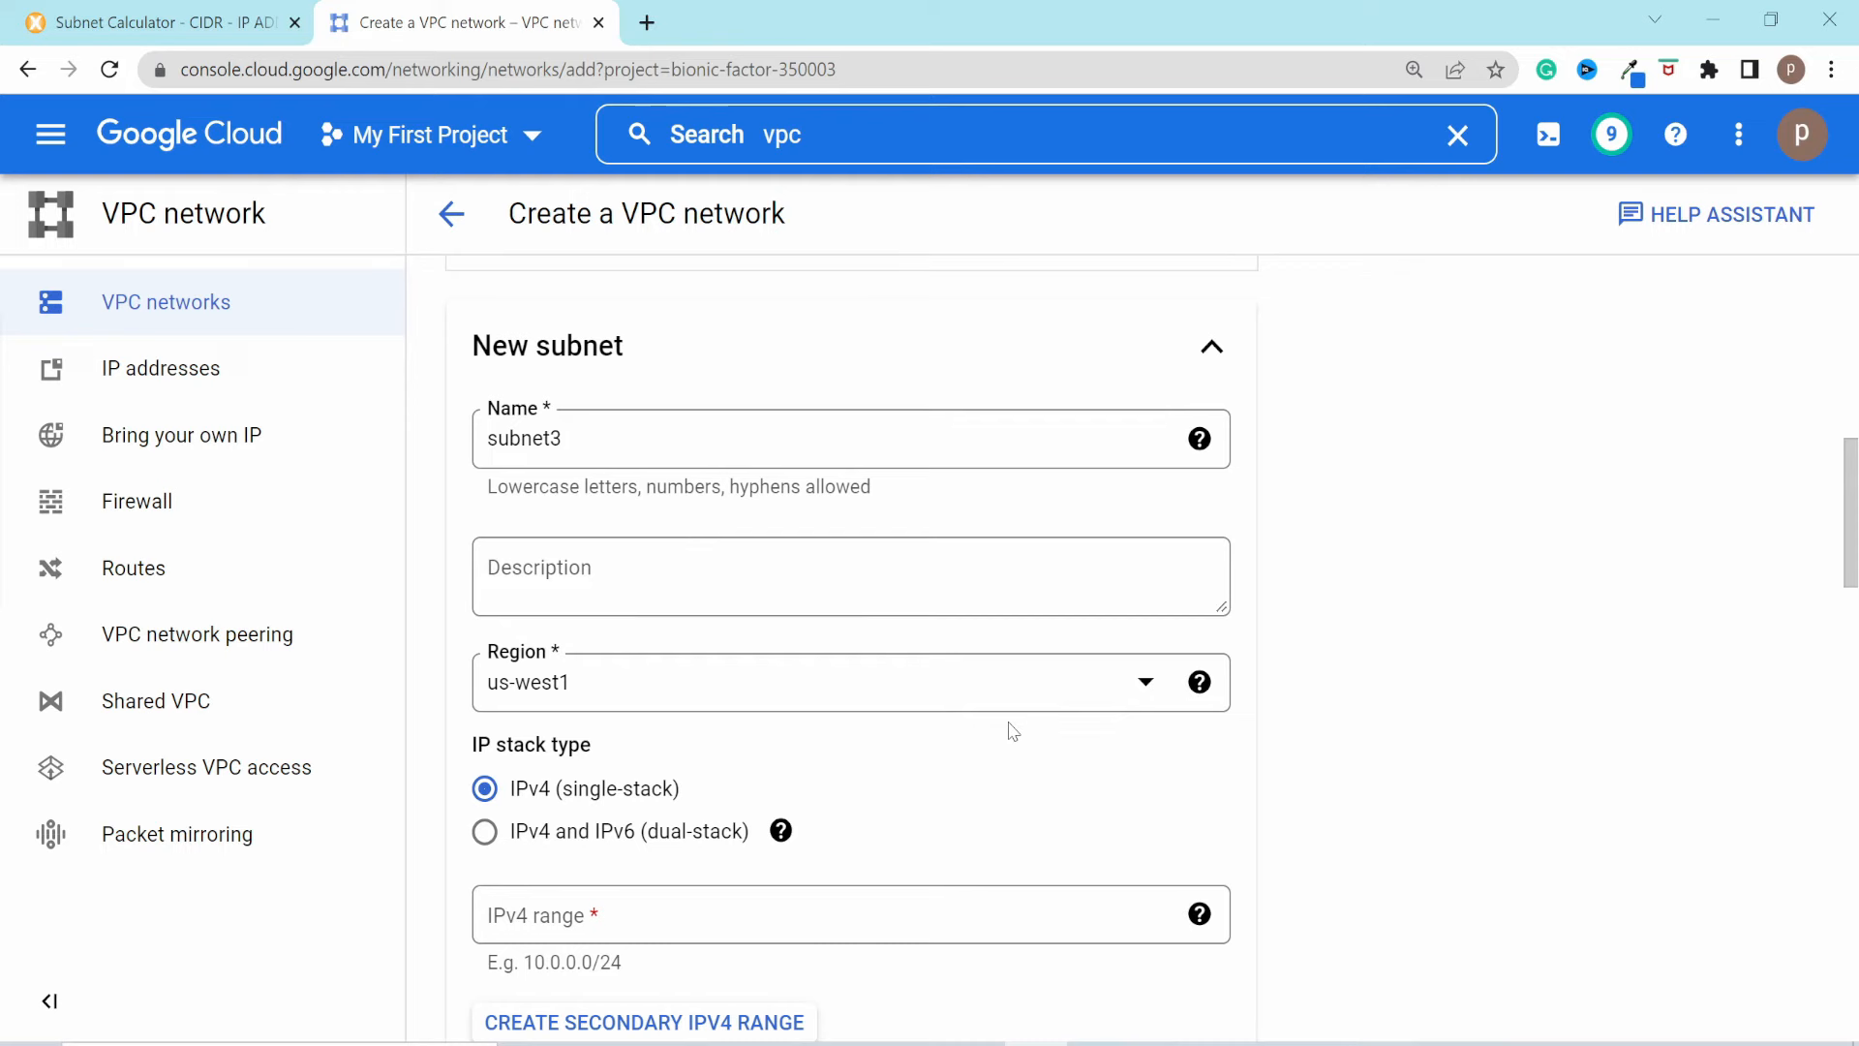
scroll(959, 739, down, 2)
click(835, 765)
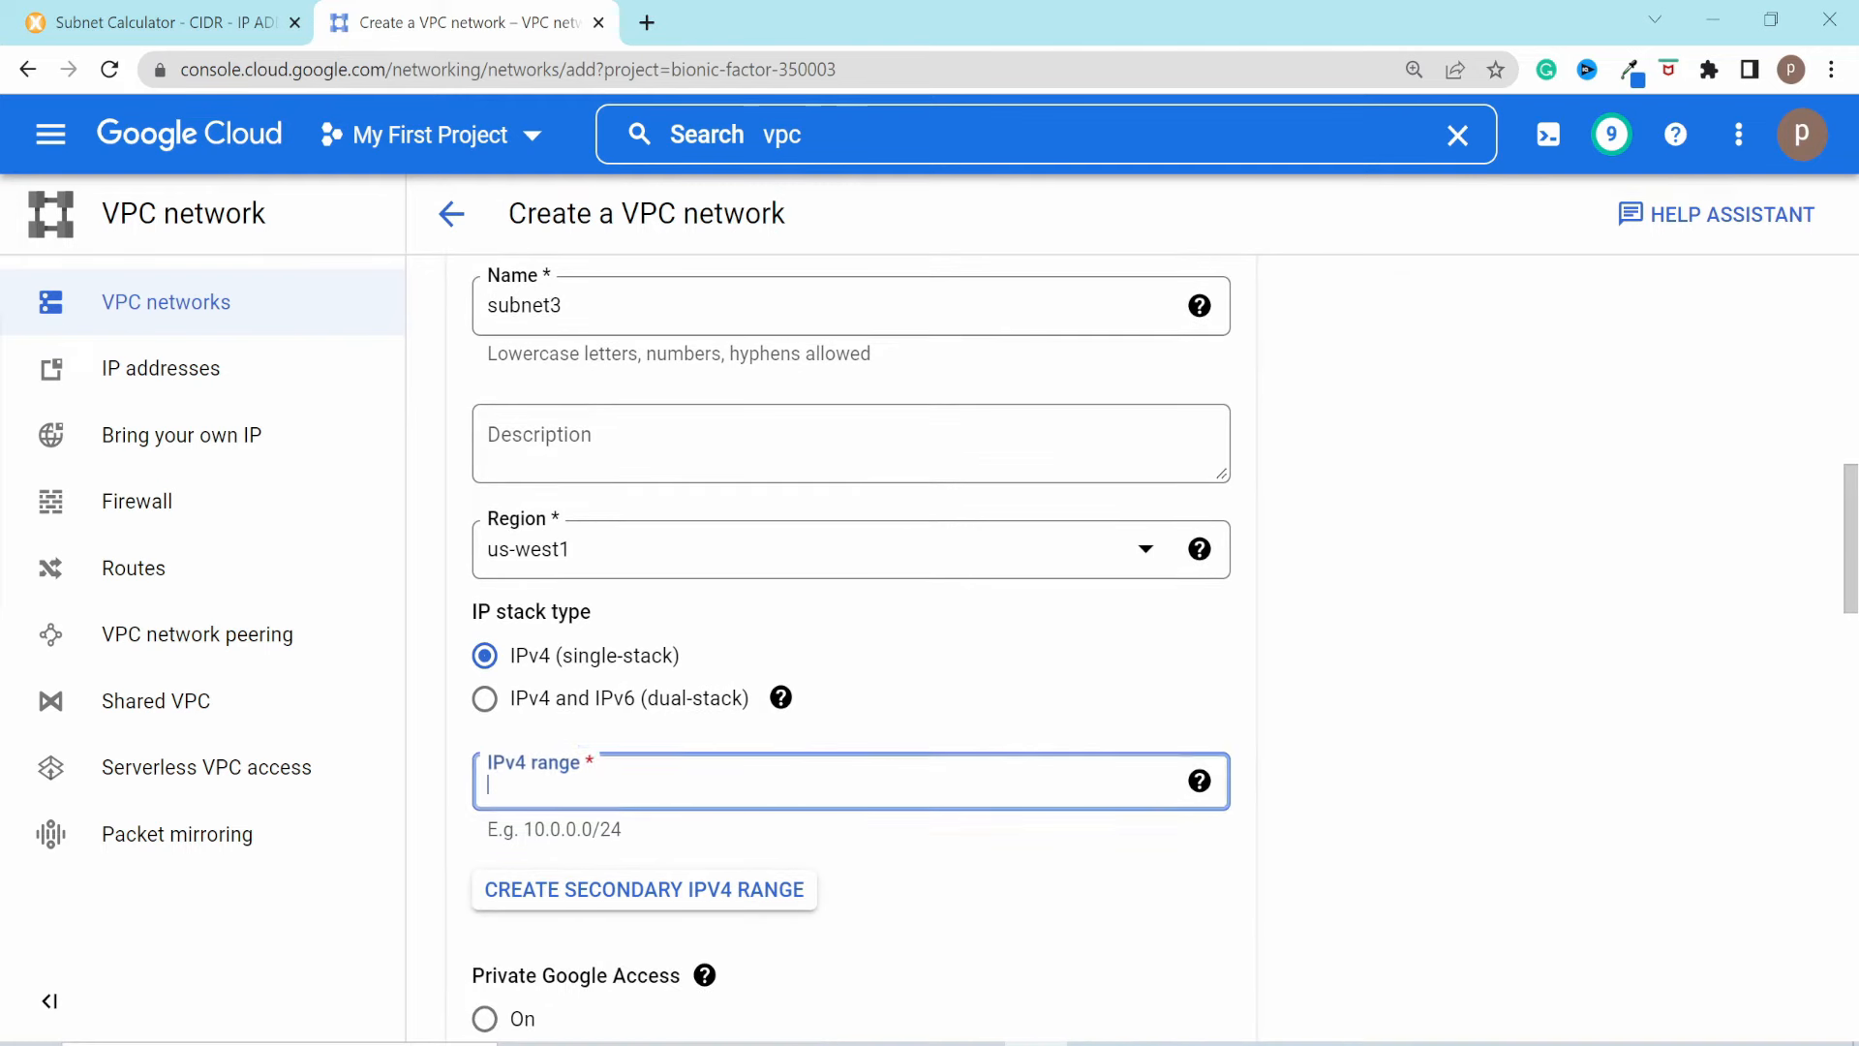
text(10.2.0)
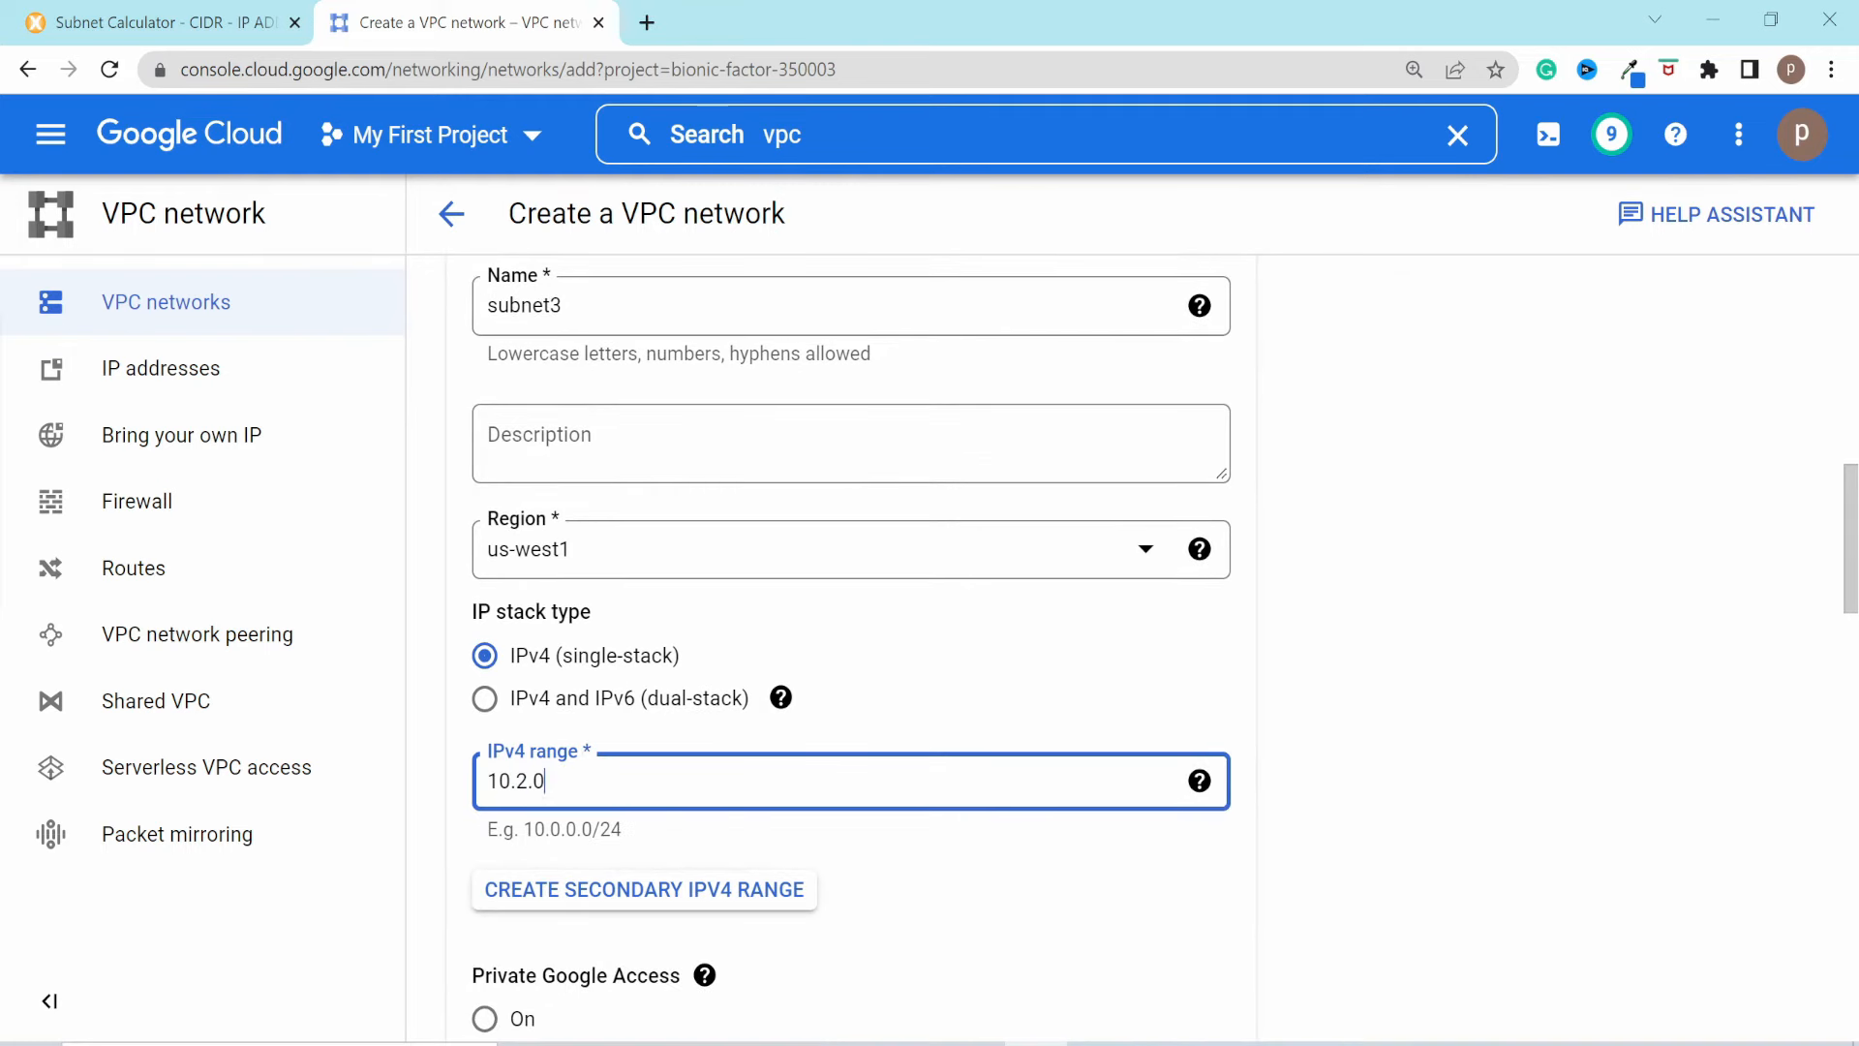
text(.0.24)
click(1460, 776)
scroll(1298, 789, down, 4)
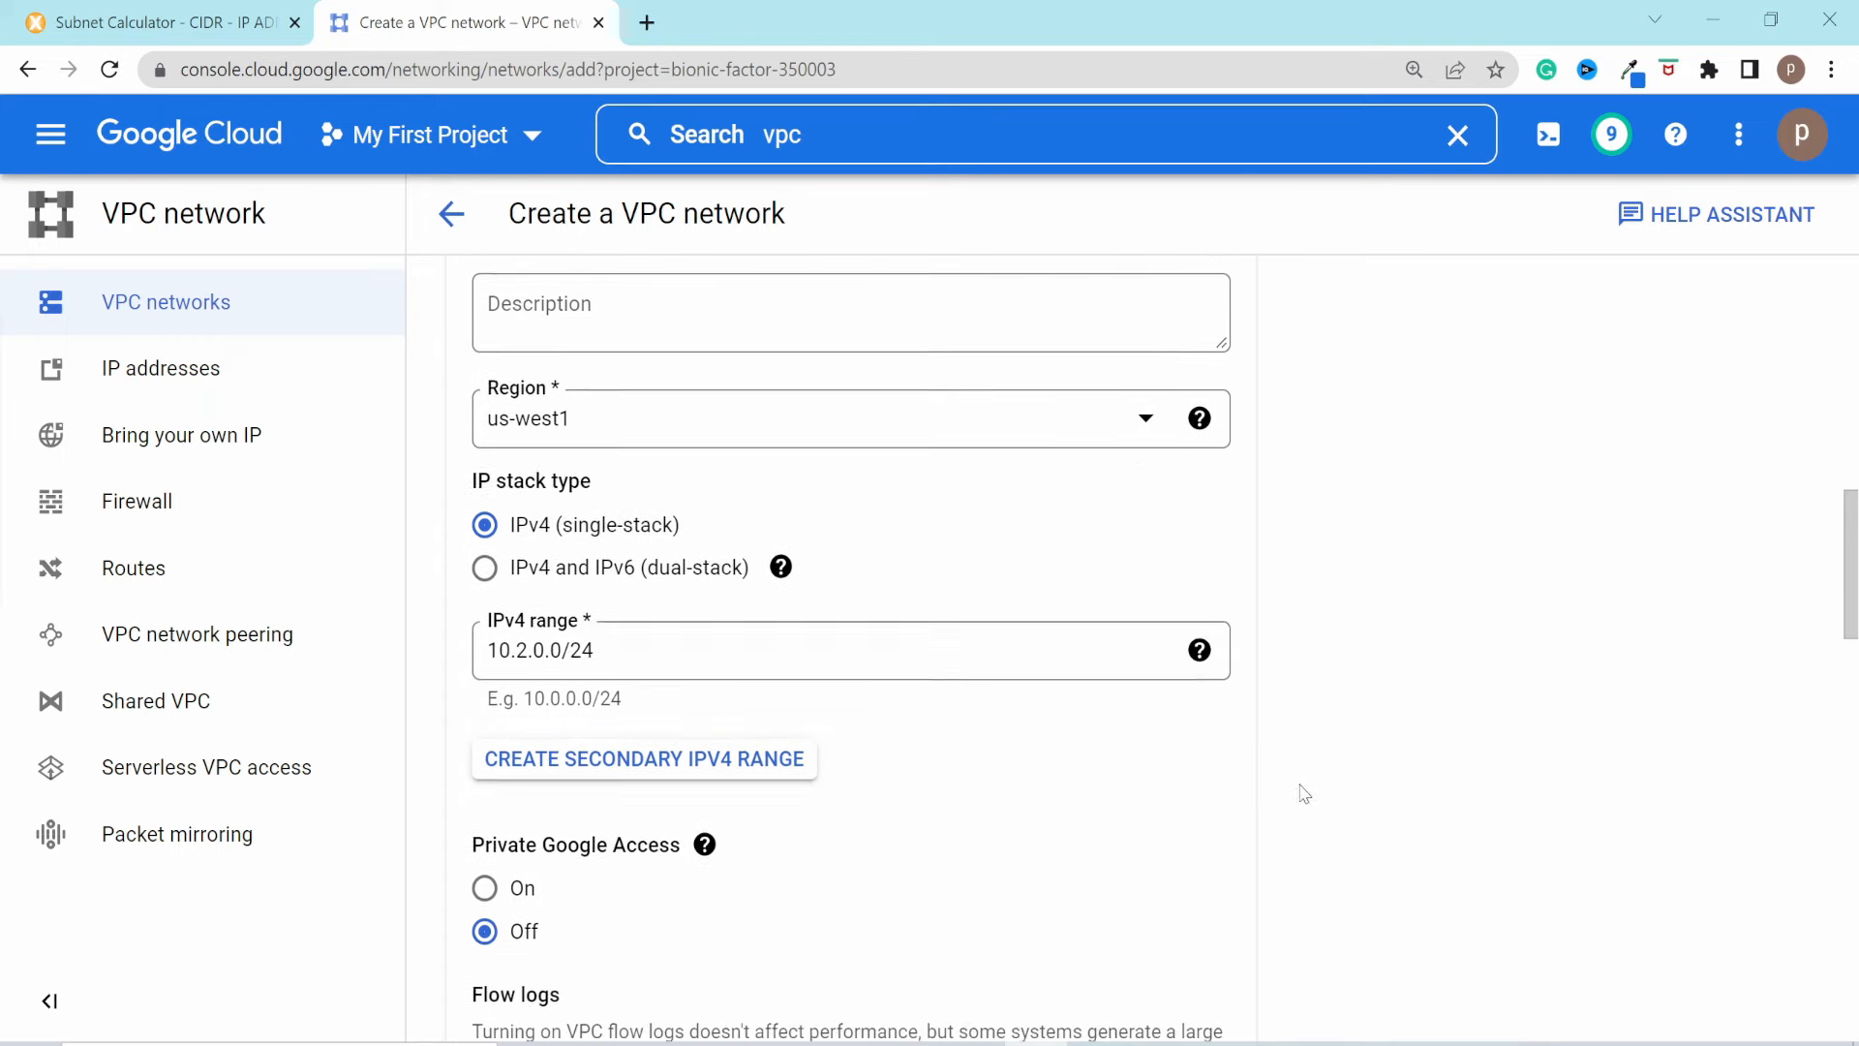
click(1172, 962)
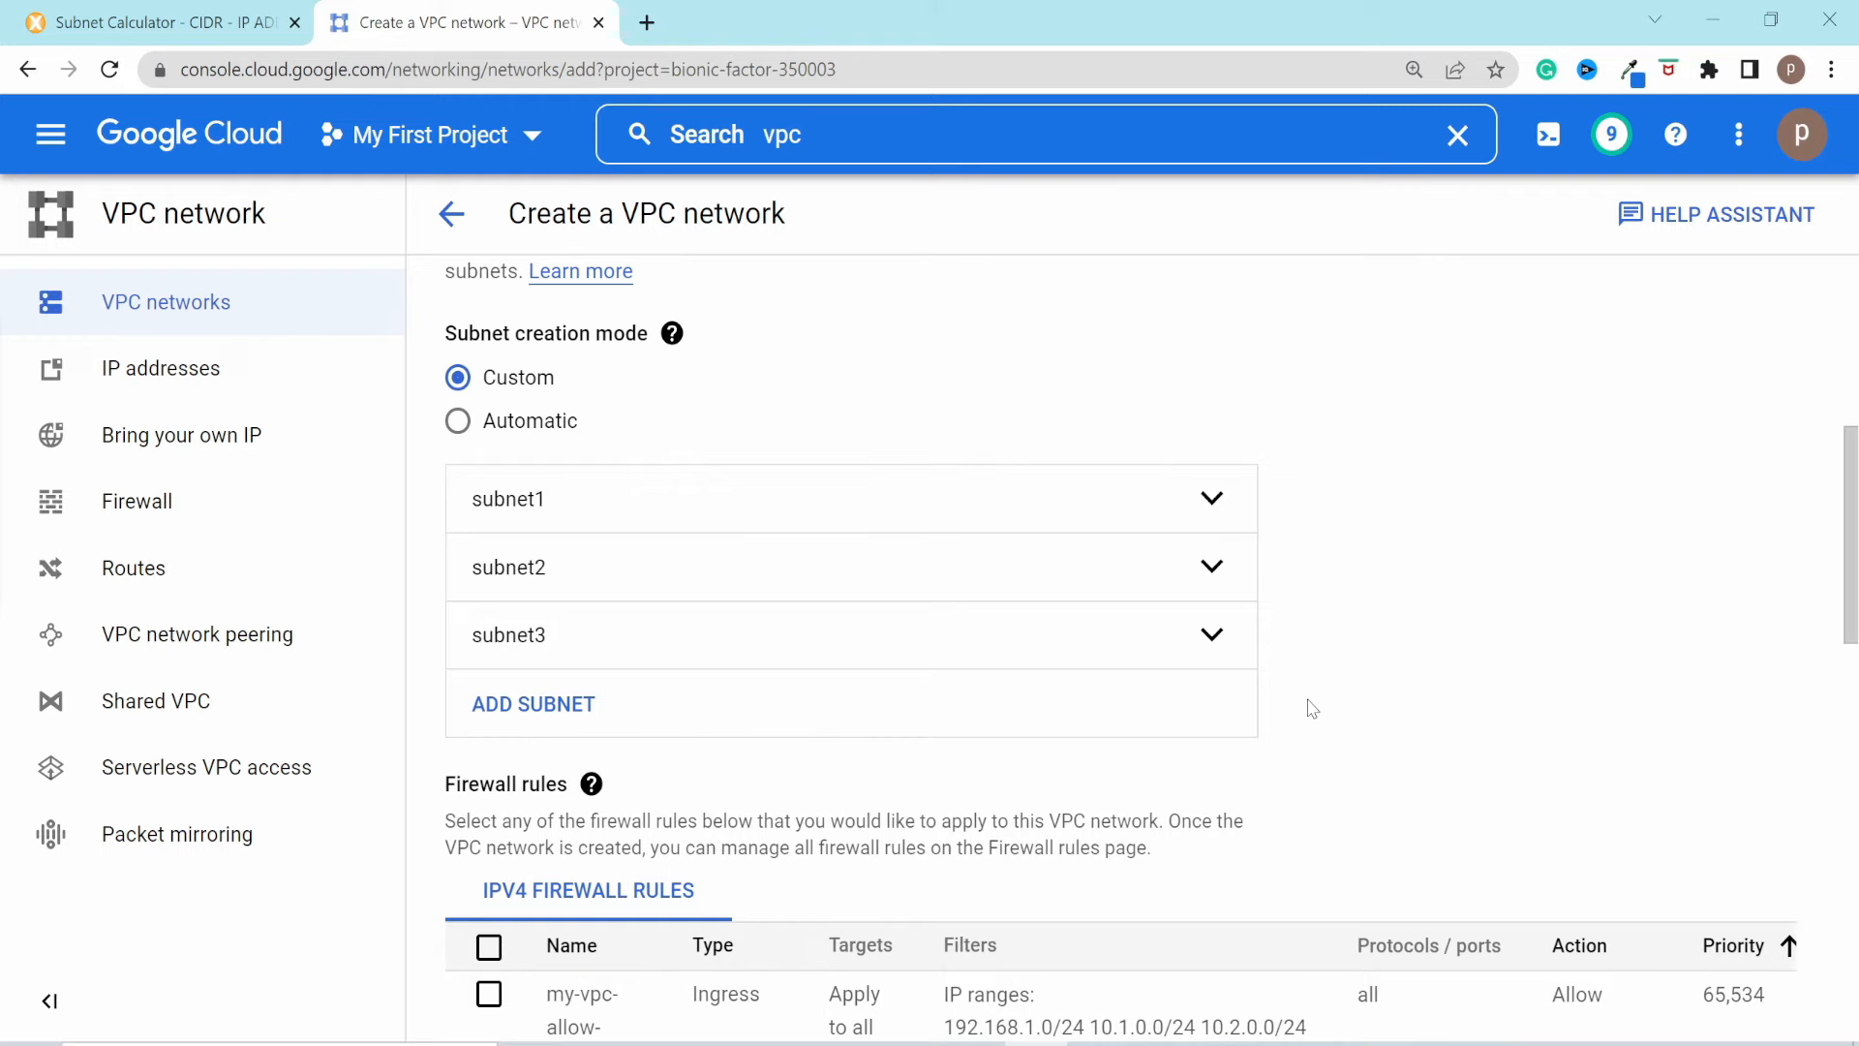
Step: Examine the predefined IPv4 firewall rules for my-vpc, comparing their IP ranges, protocols, actions and priorities
scroll(1313, 709, up, 1)
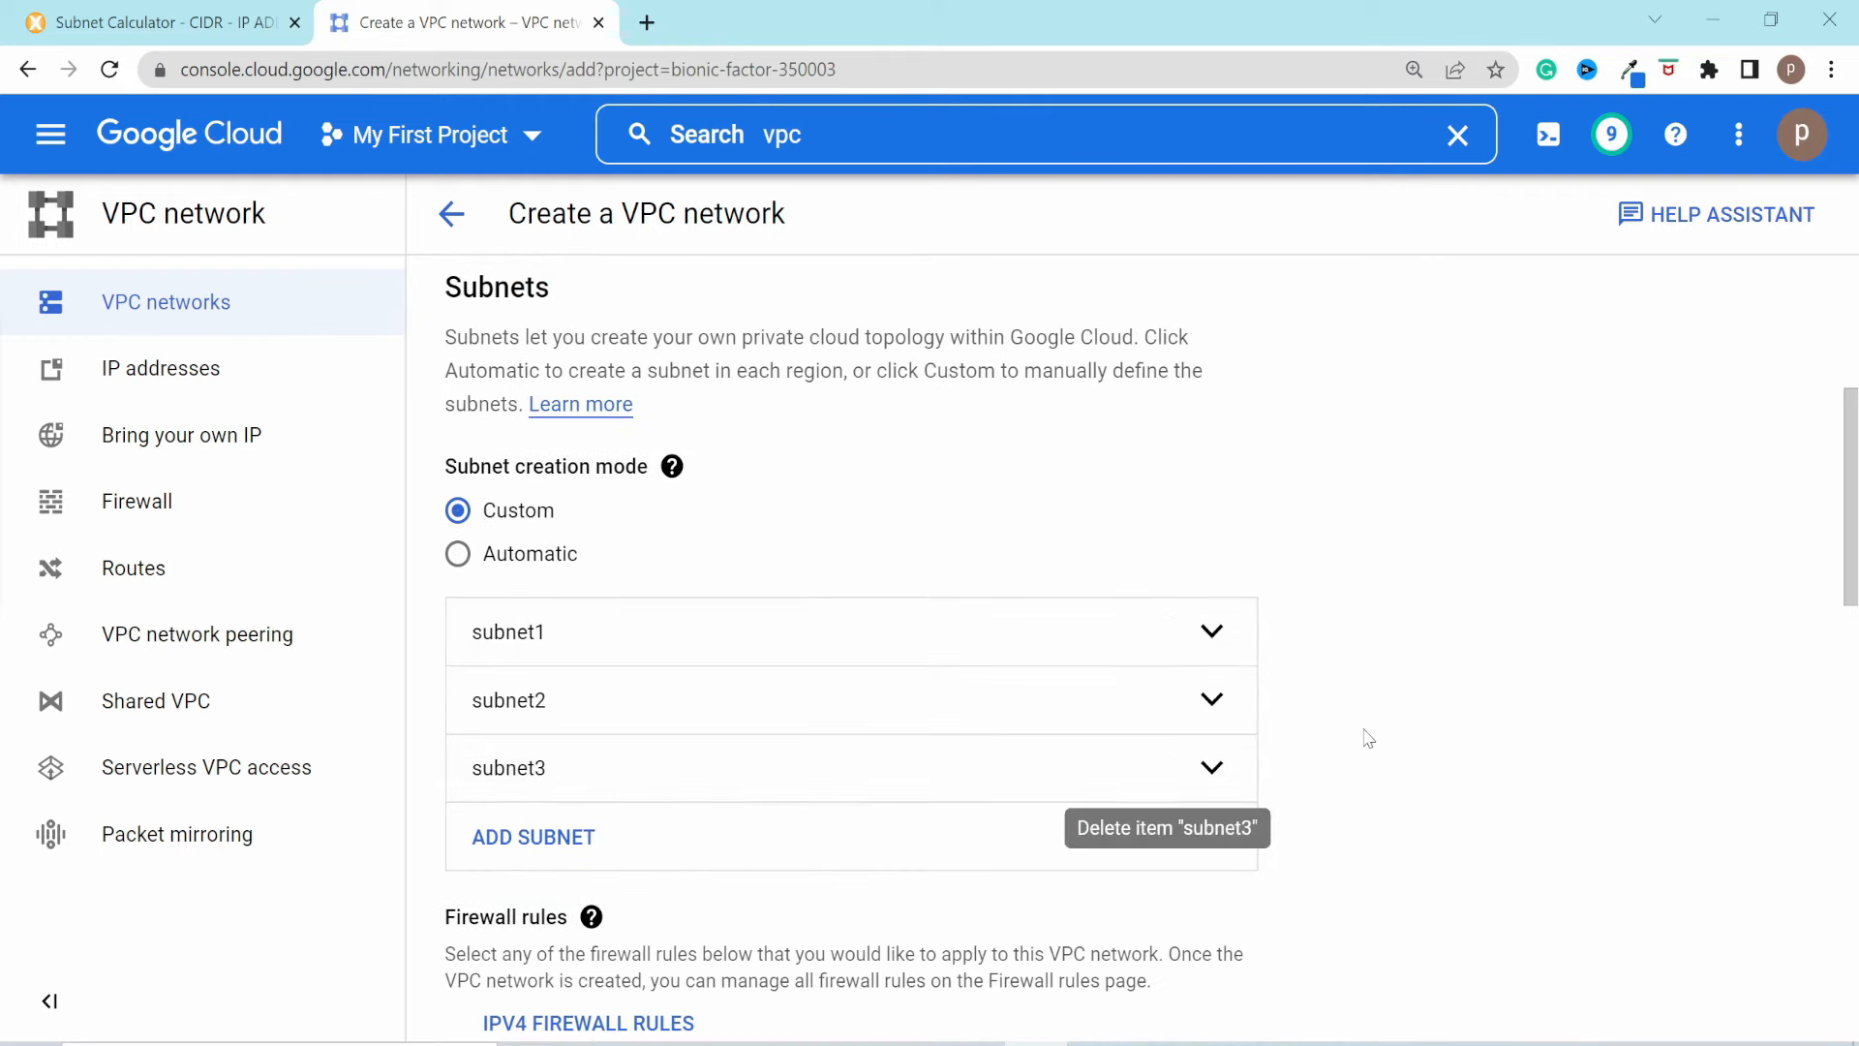
scroll(1368, 737, down, 5)
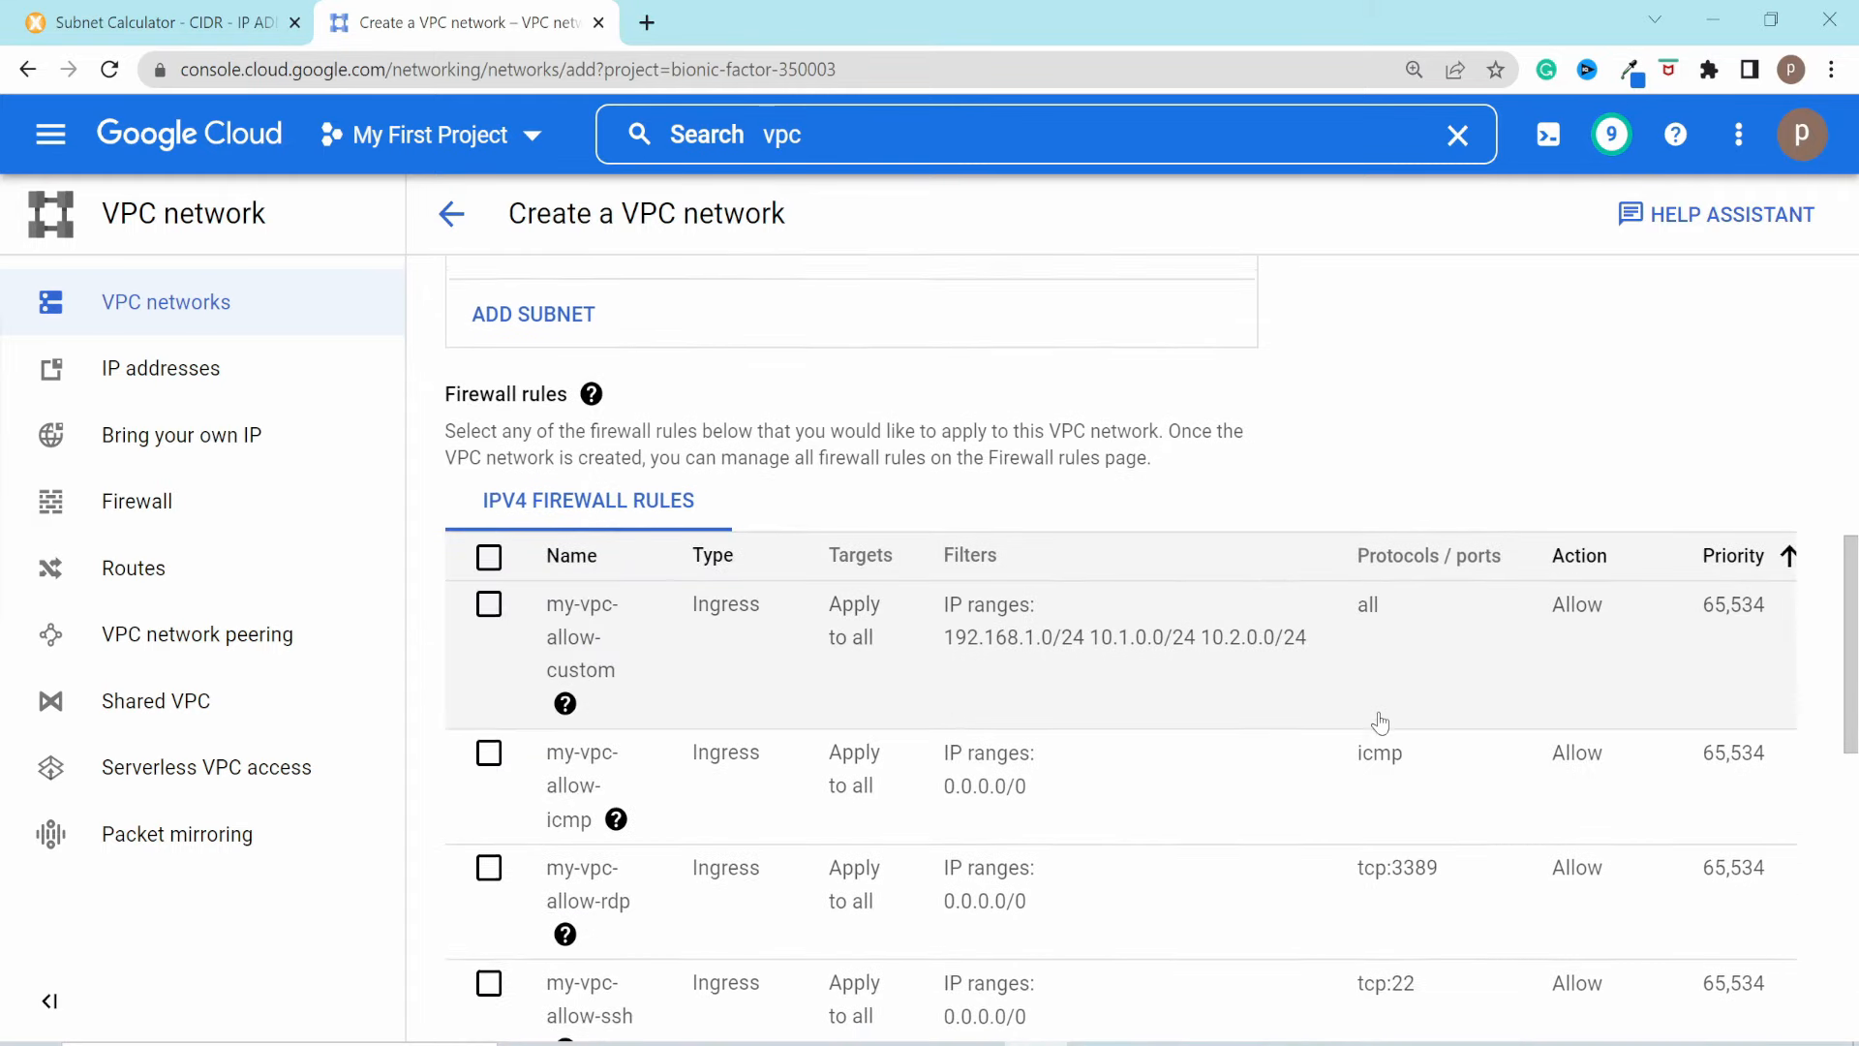
scroll(871, 484, down, 1)
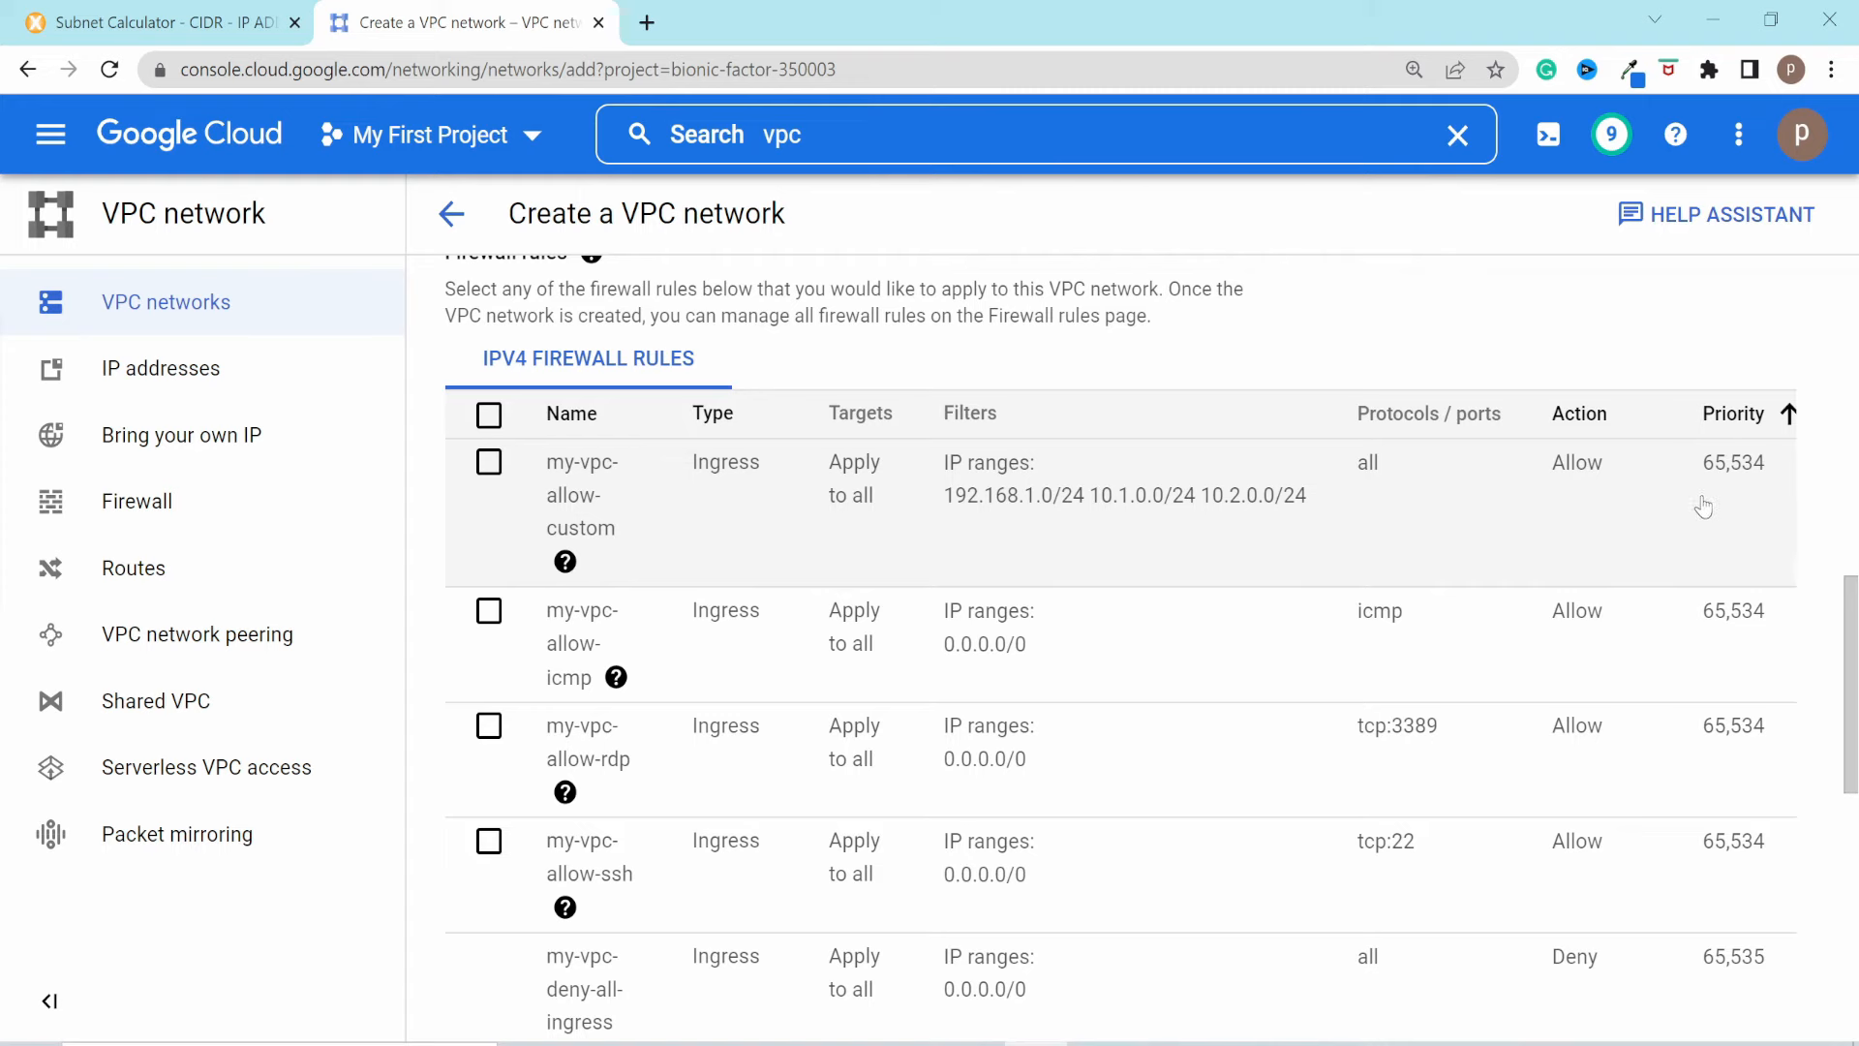
scroll(1094, 566, down, 1)
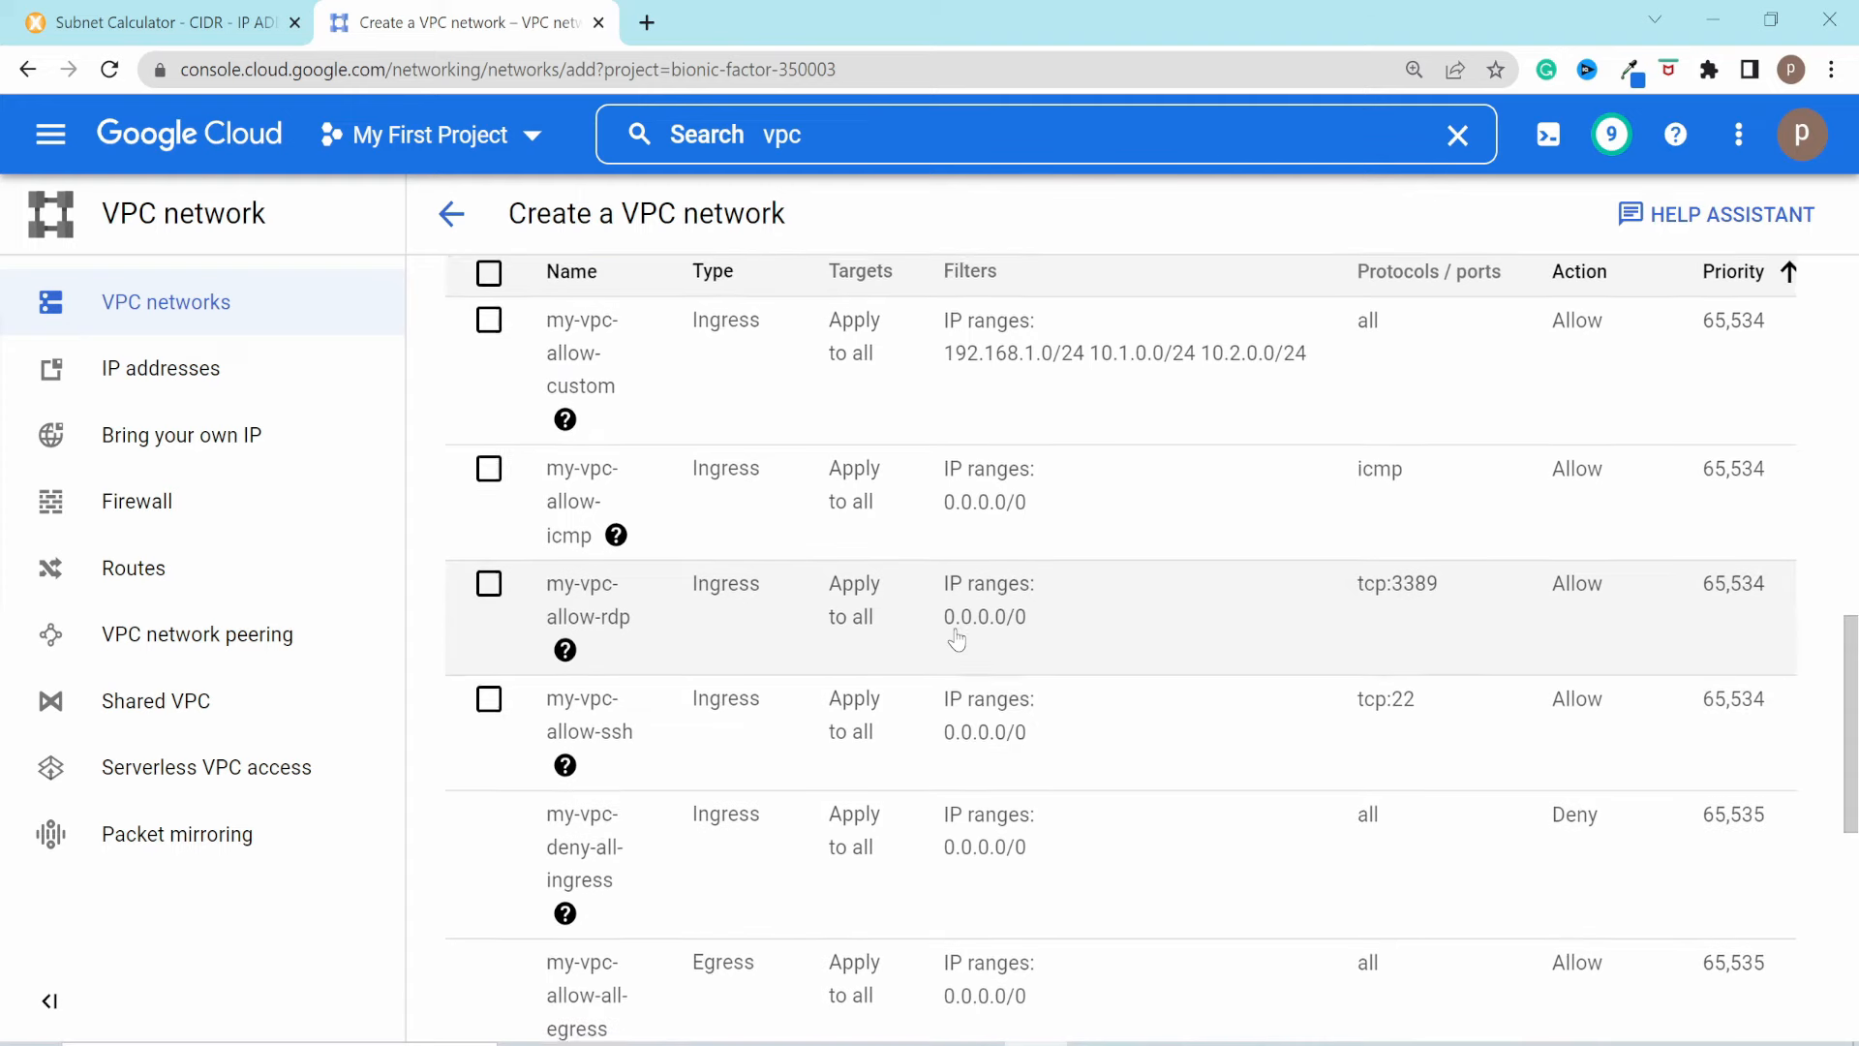
scroll(957, 639, down, 1)
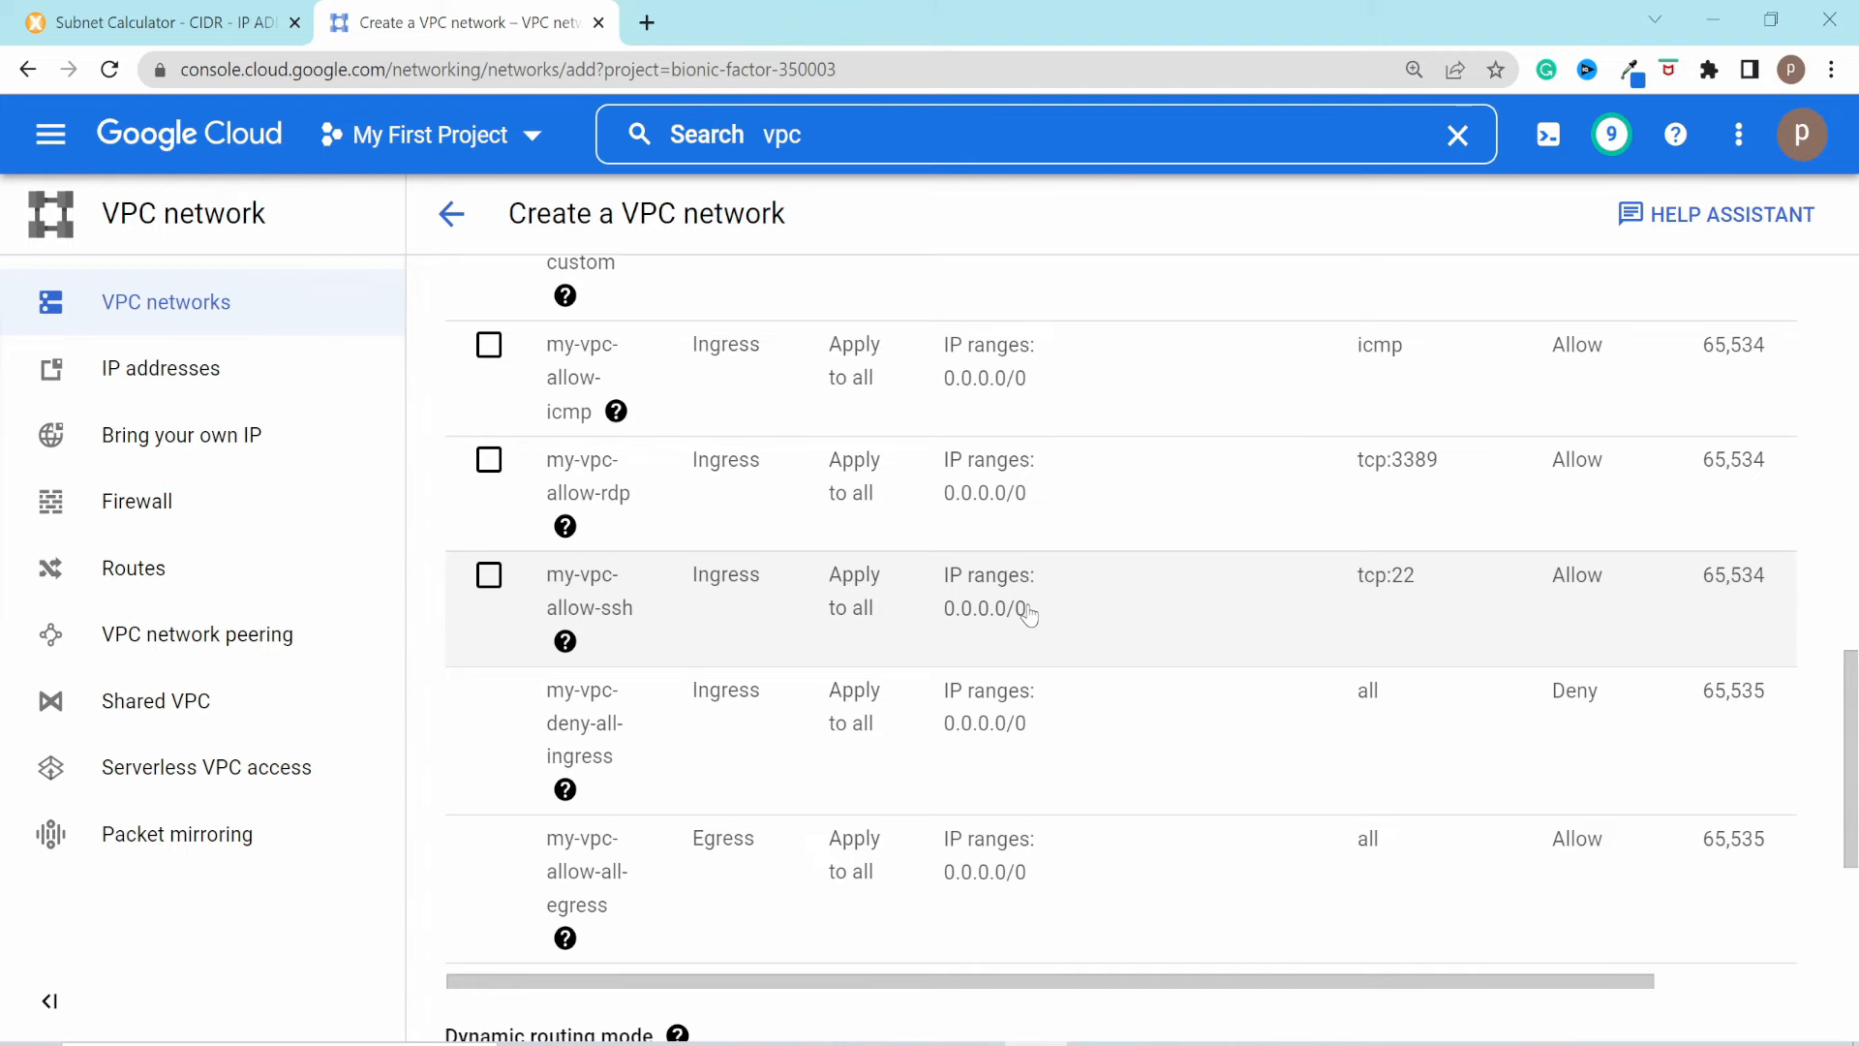
scroll(1028, 613, down, 1)
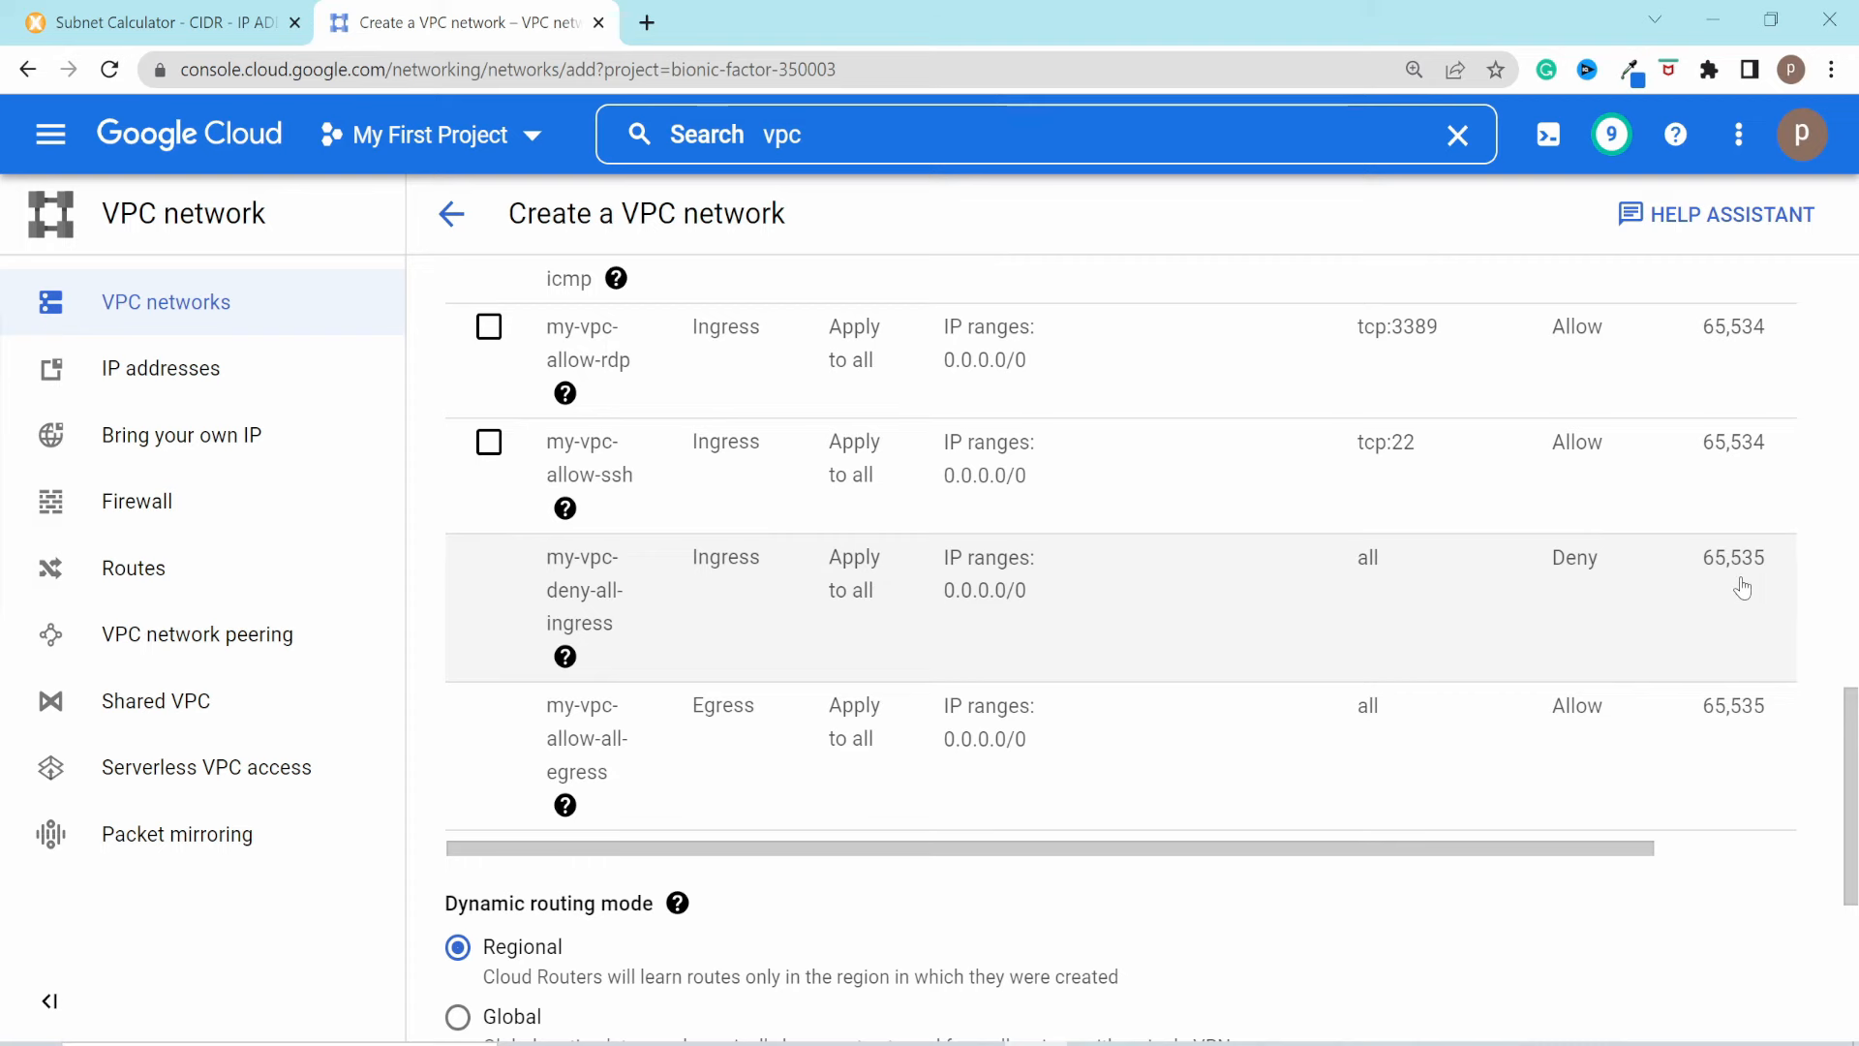
scroll(1743, 588, up, 3)
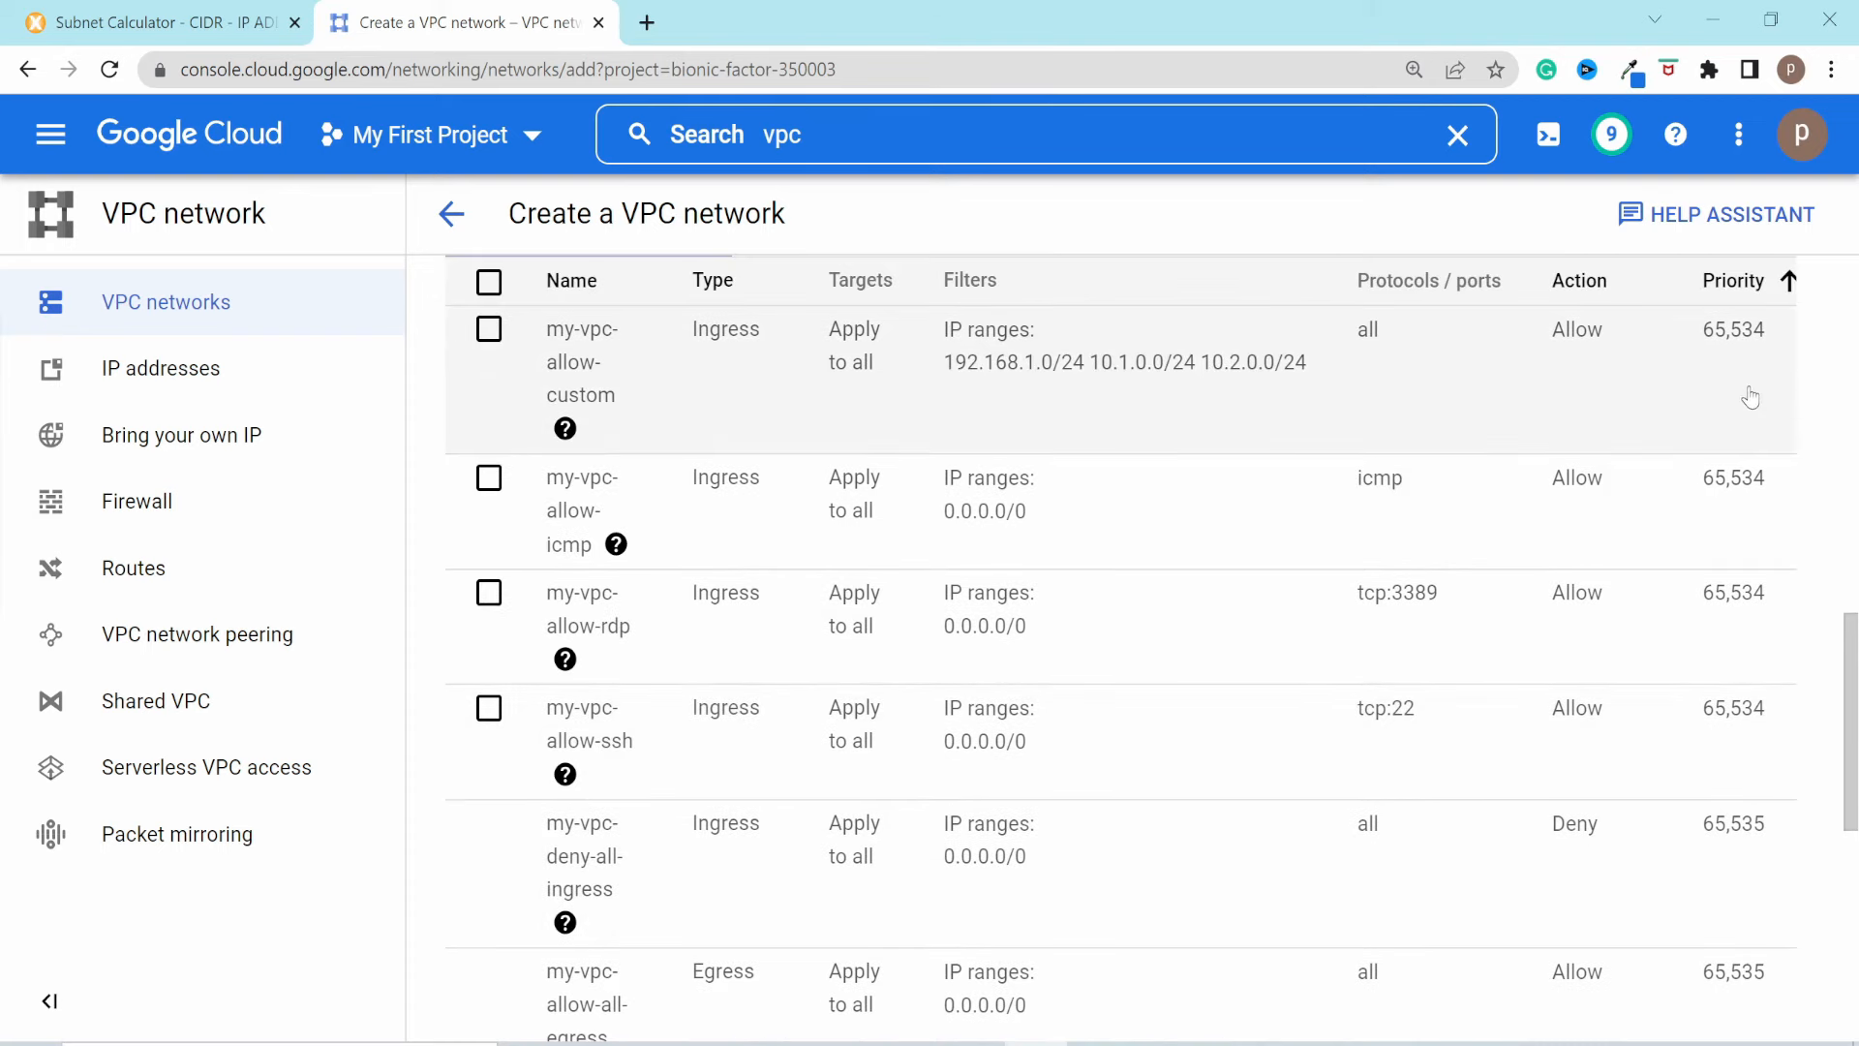
scroll(1737, 485, down, 3)
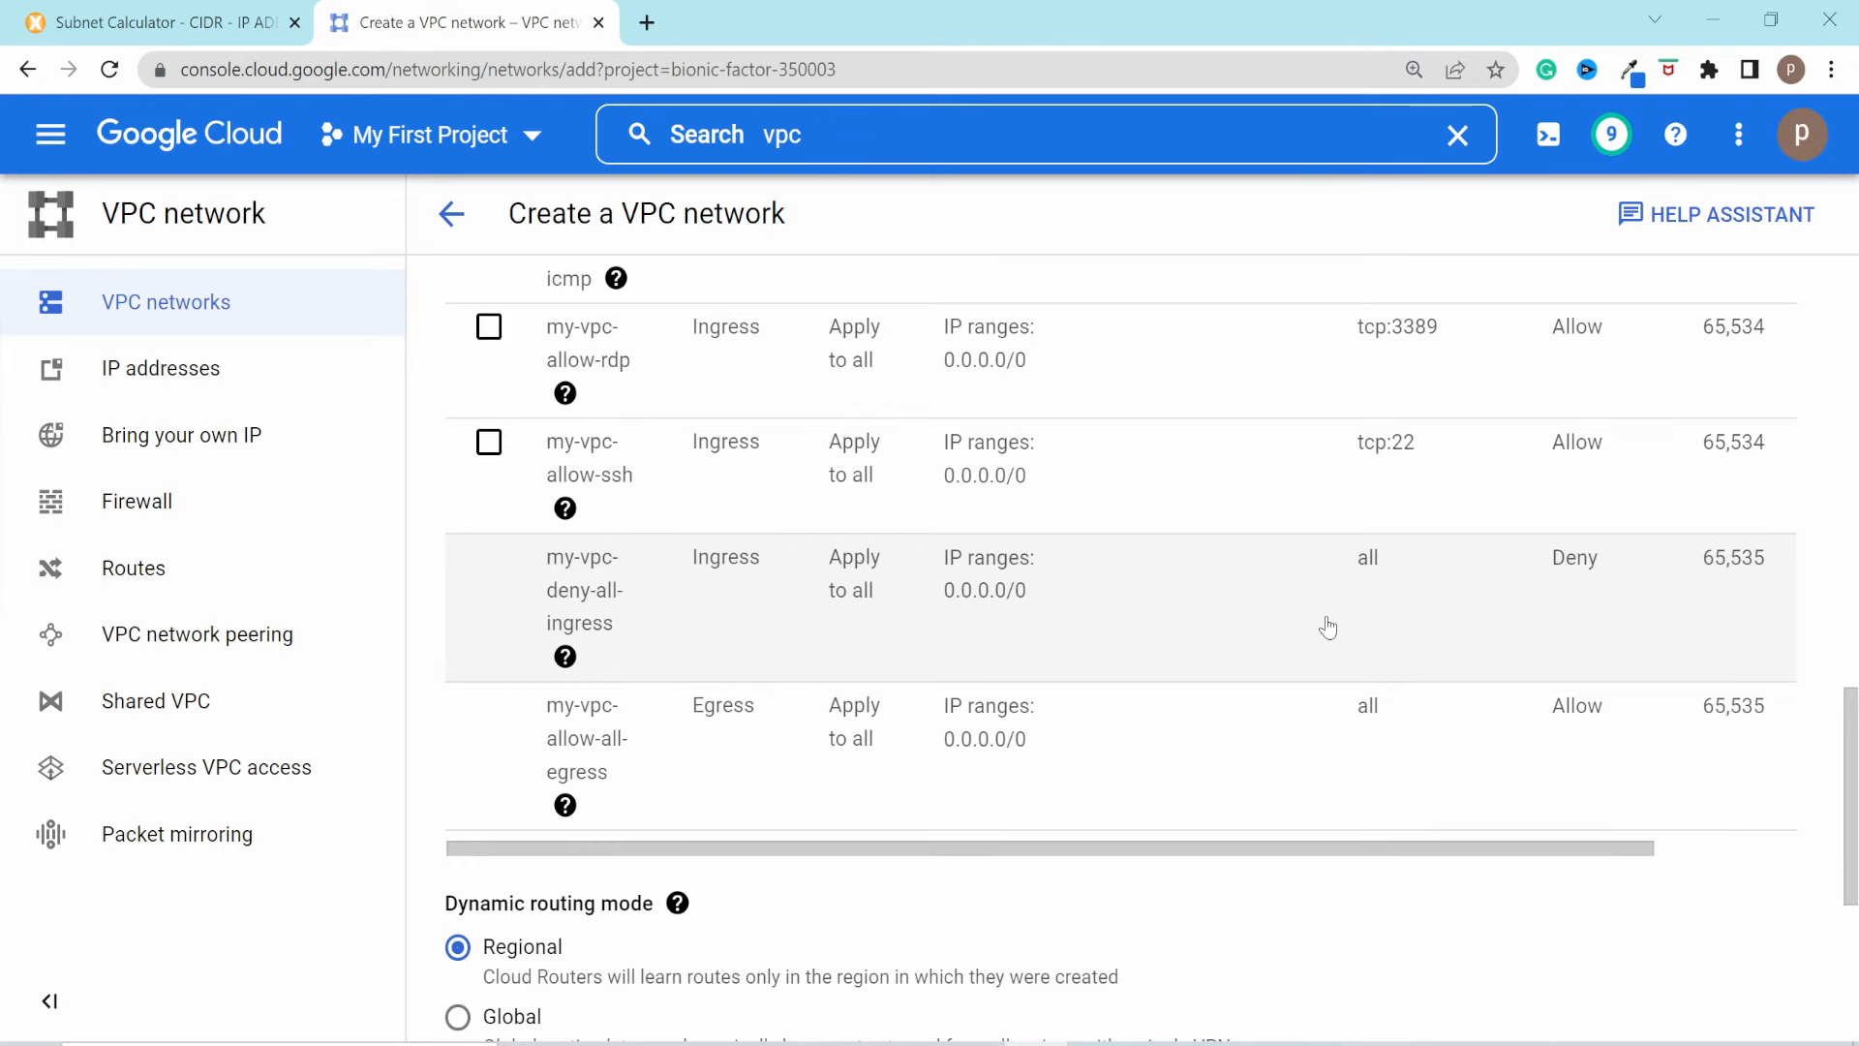
scroll(1327, 630, up, 3)
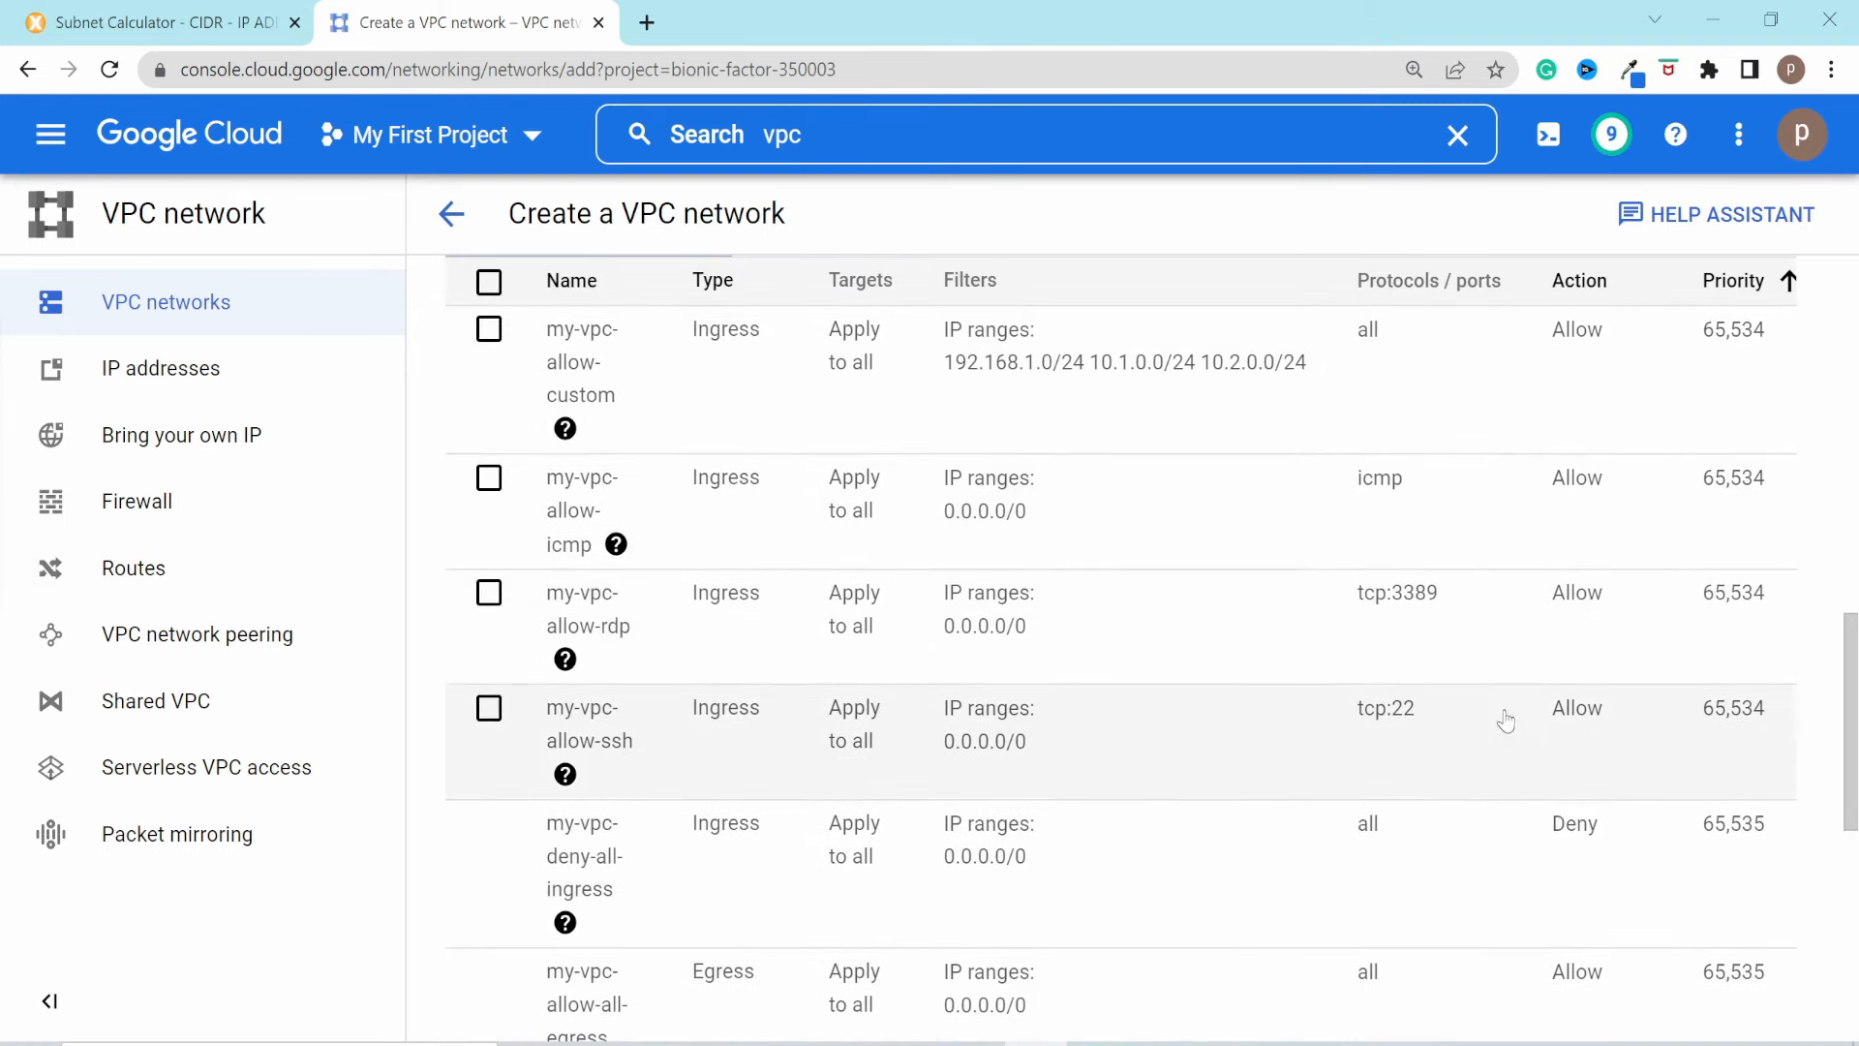
scroll(1530, 705, down, 1)
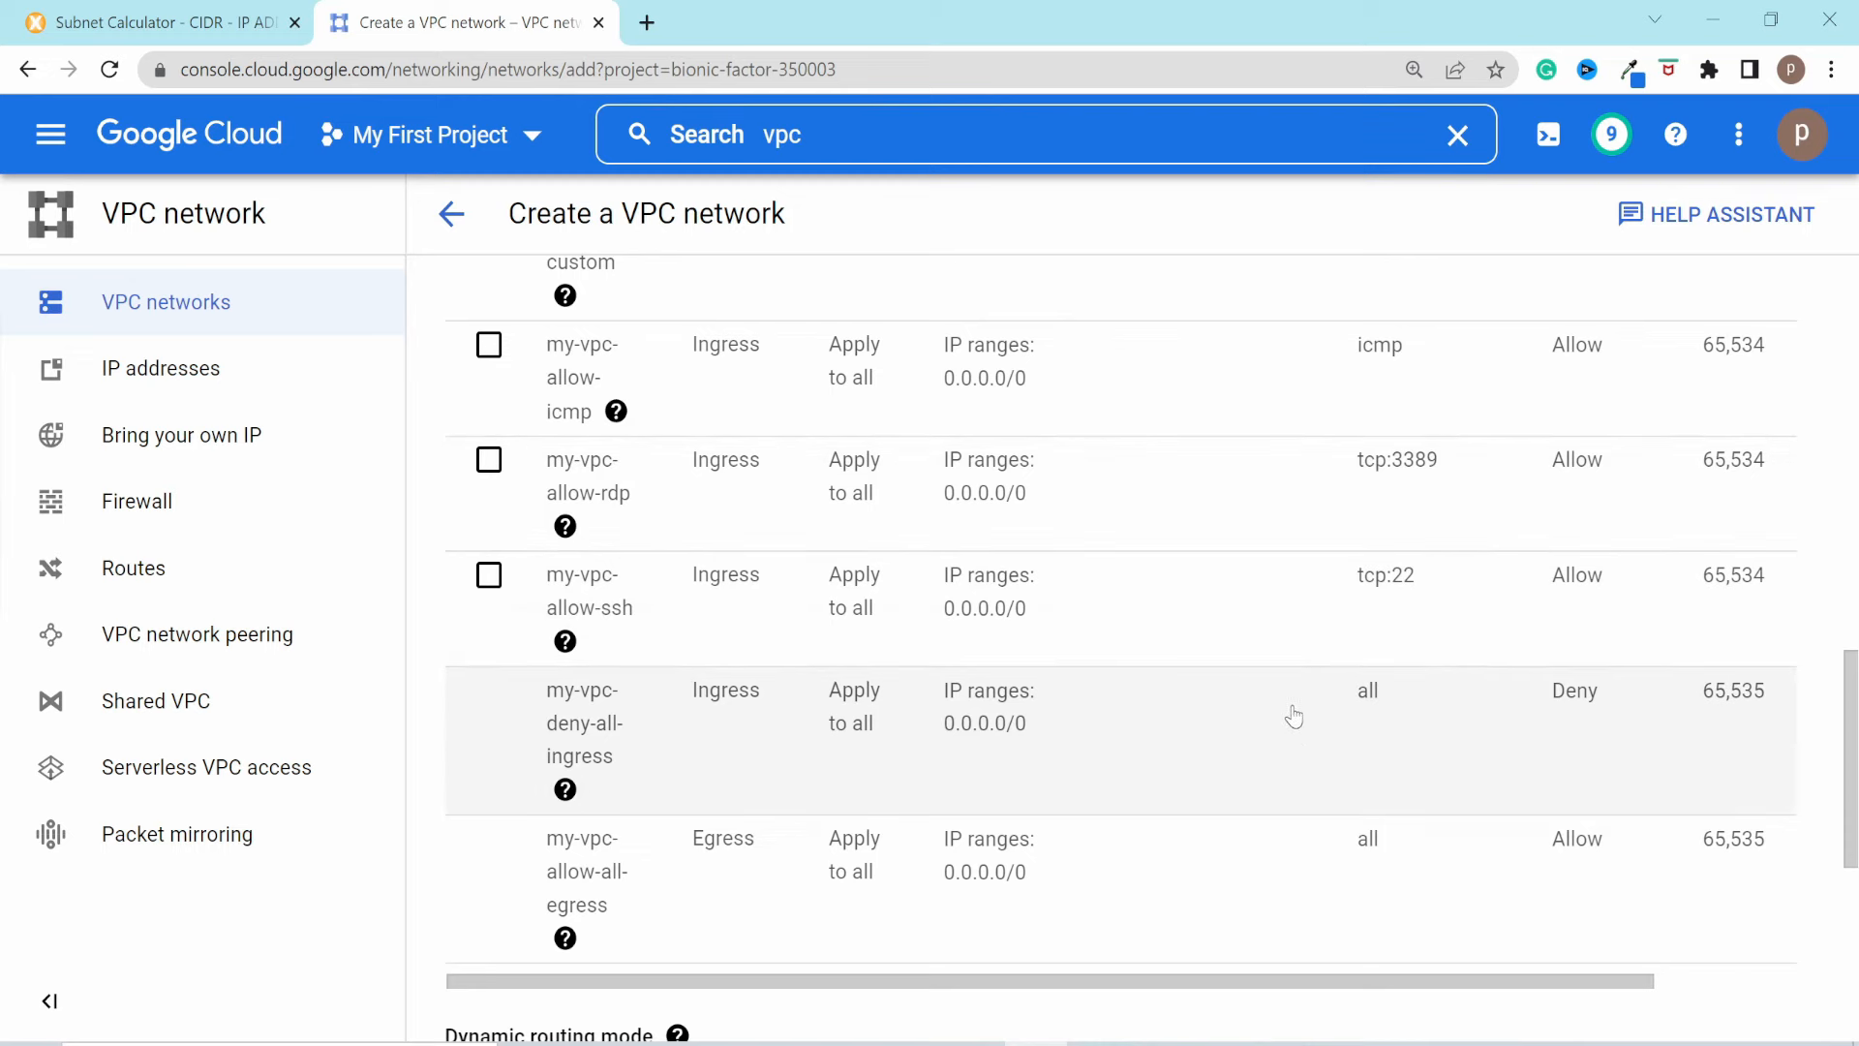
scroll(1201, 746, down, 1)
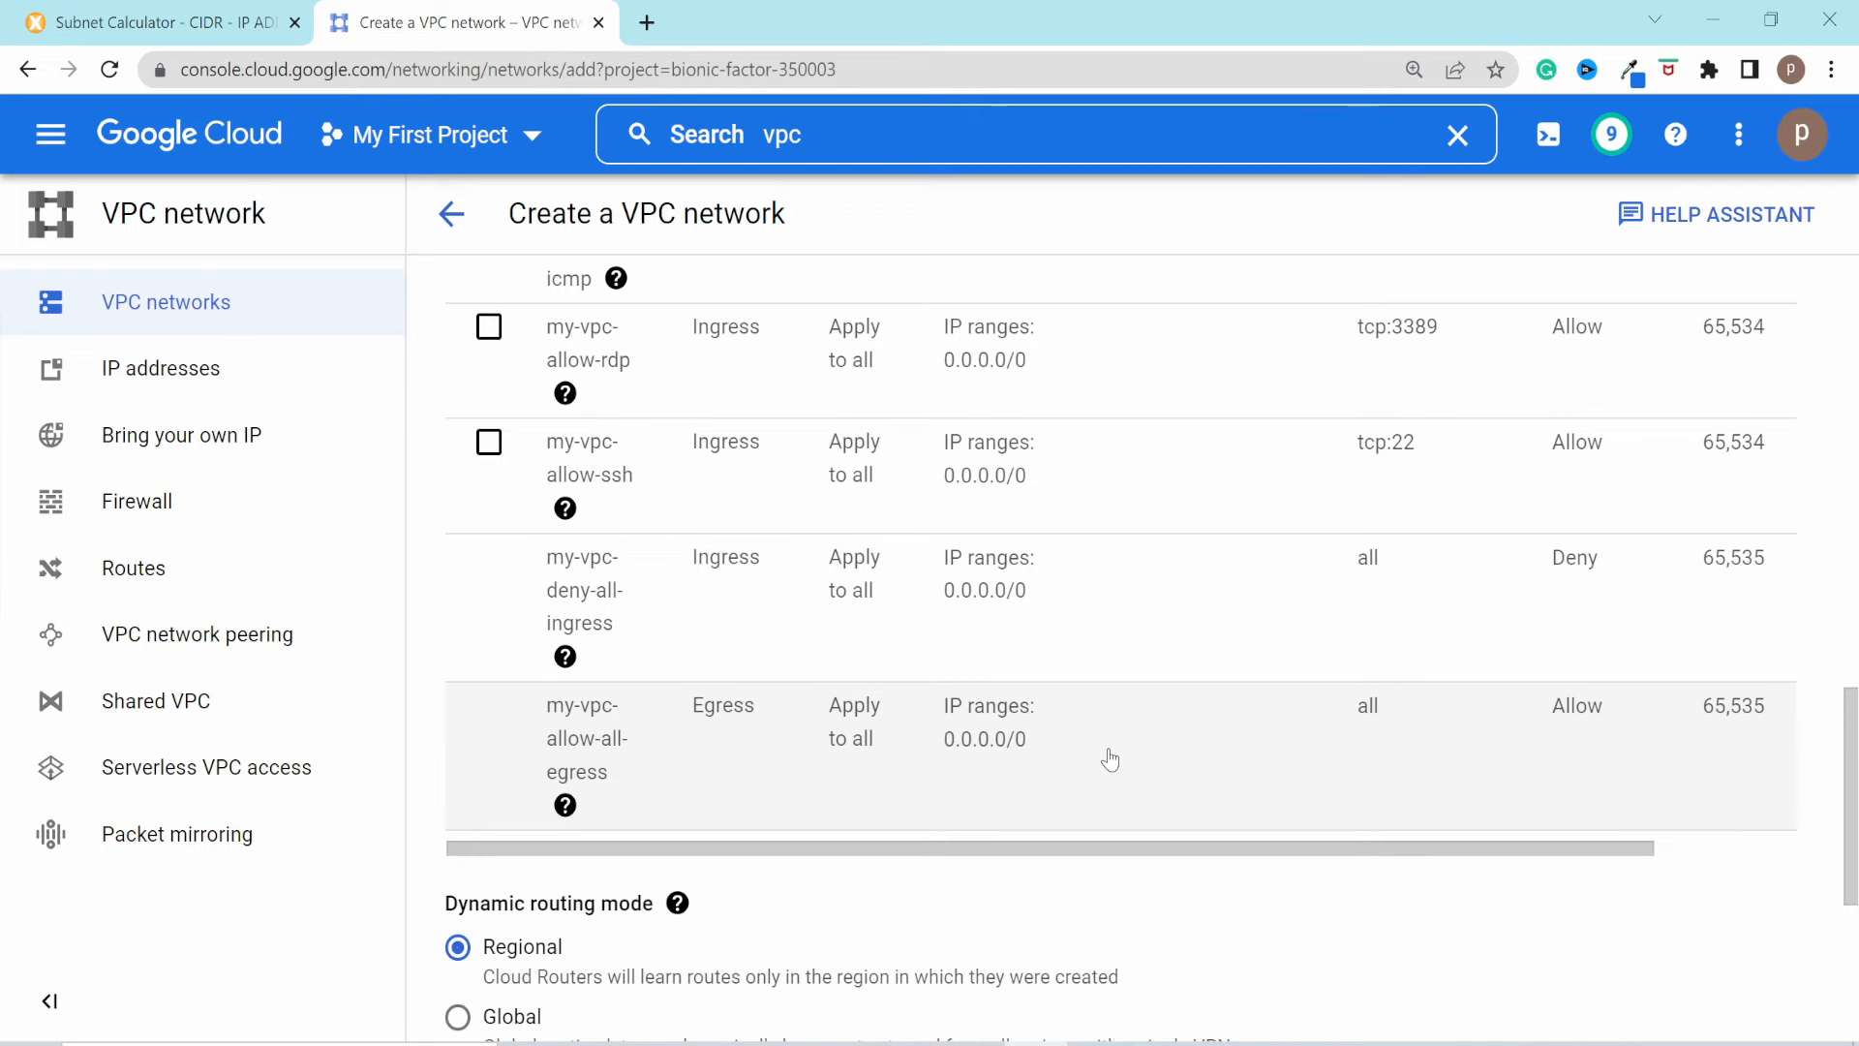
Step: Create the VPC network, keeping Regional dynamic routing, no DNS server policy and an MTU of 1460
scroll(1211, 746, down, 3)
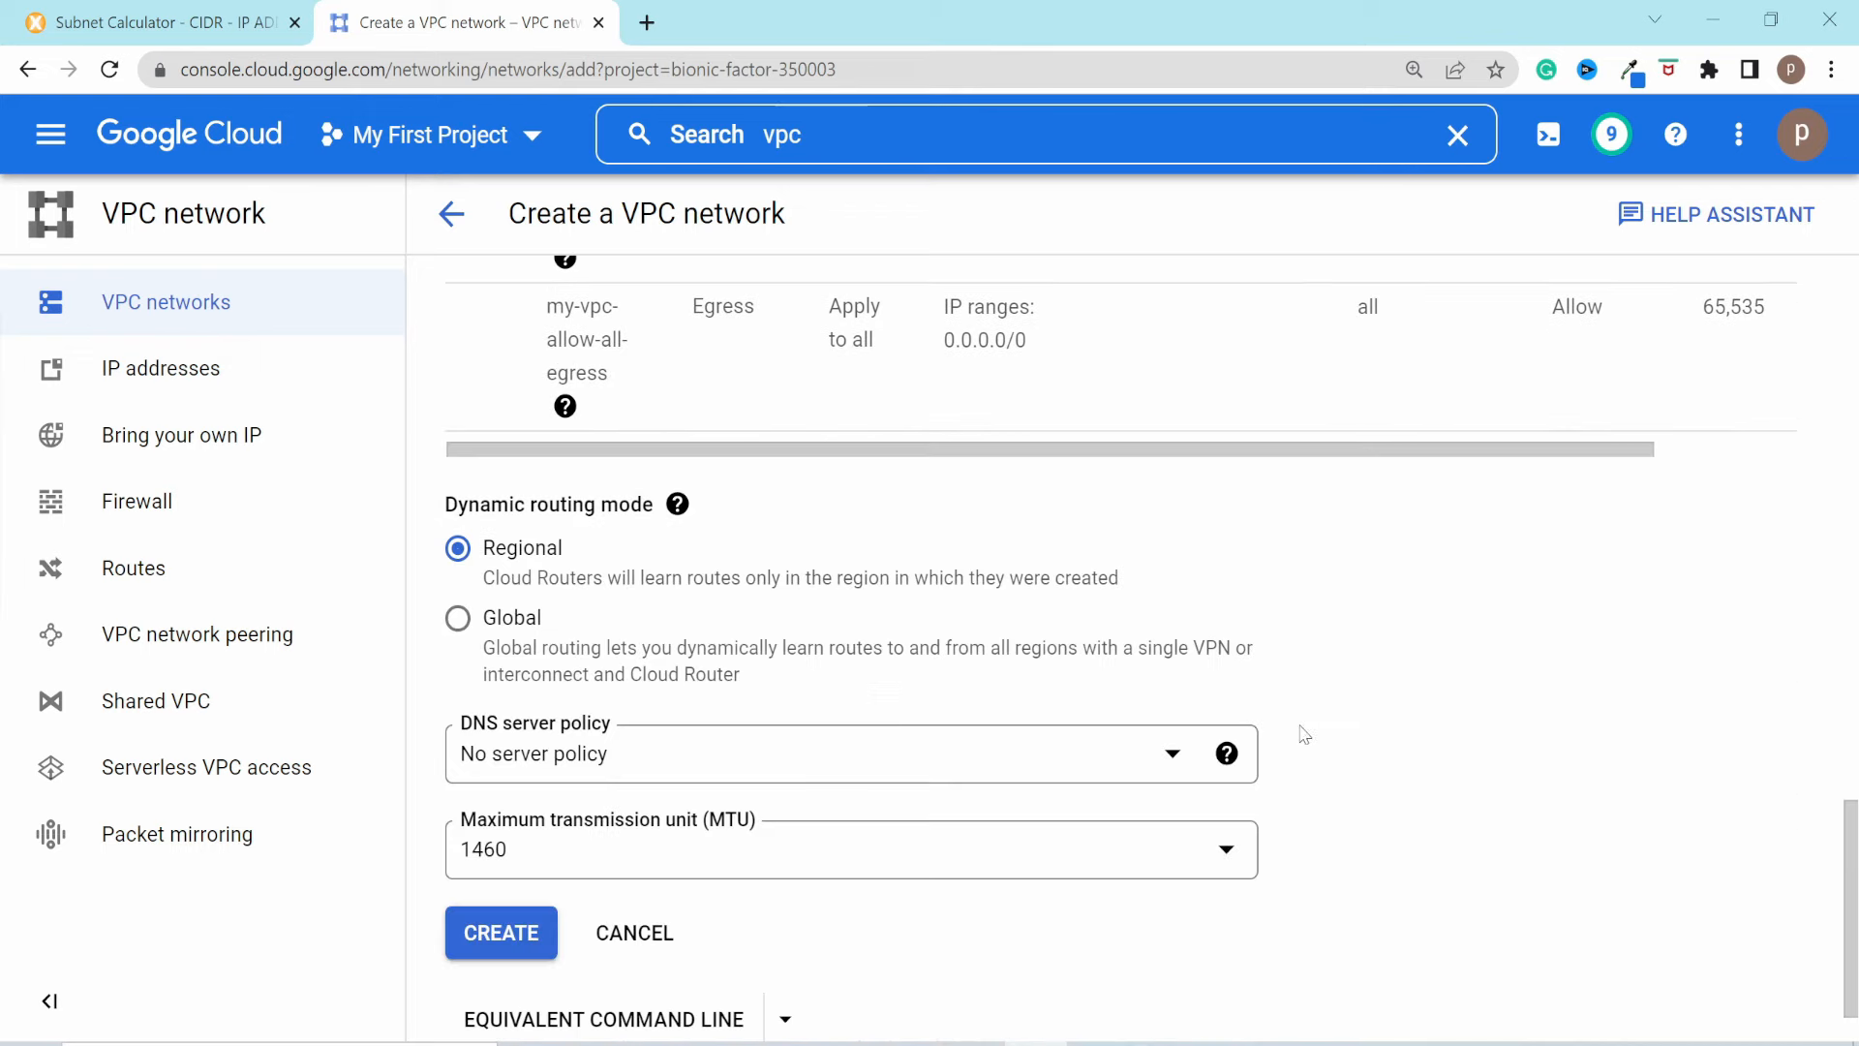
scroll(891, 683, down, 1)
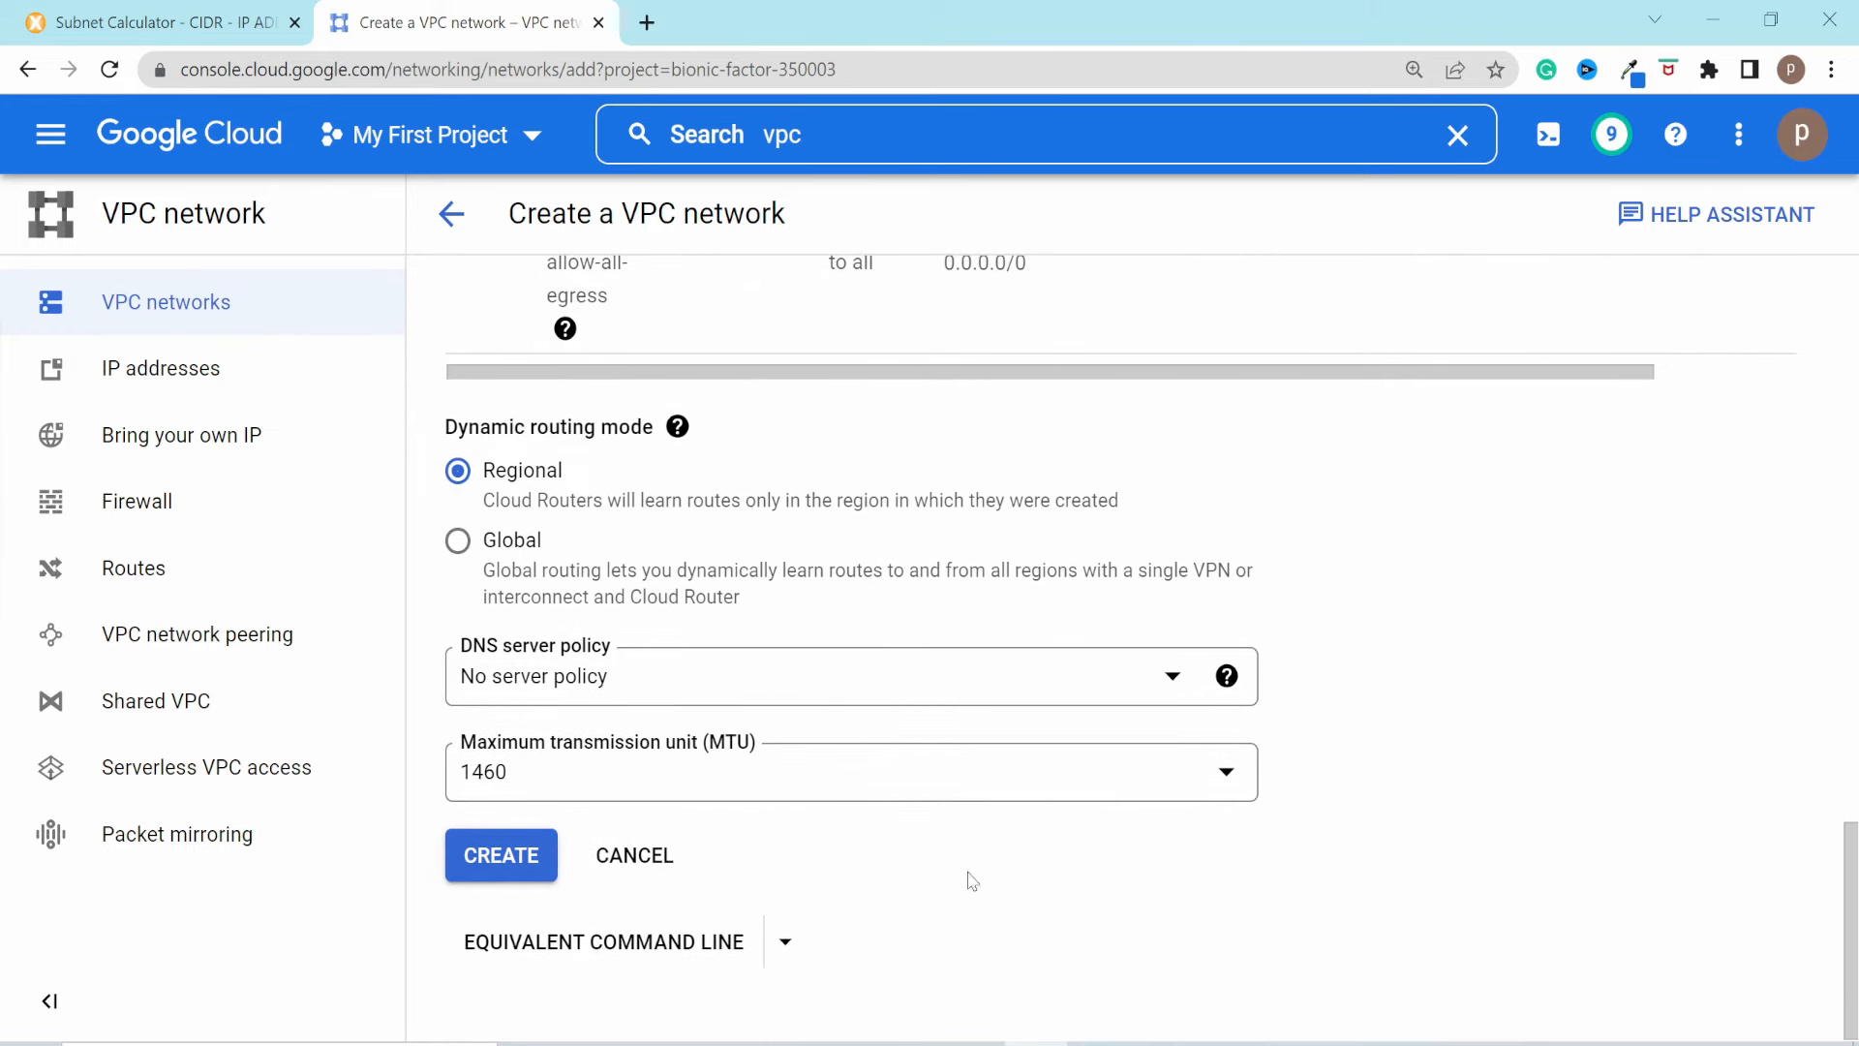
click(501, 856)
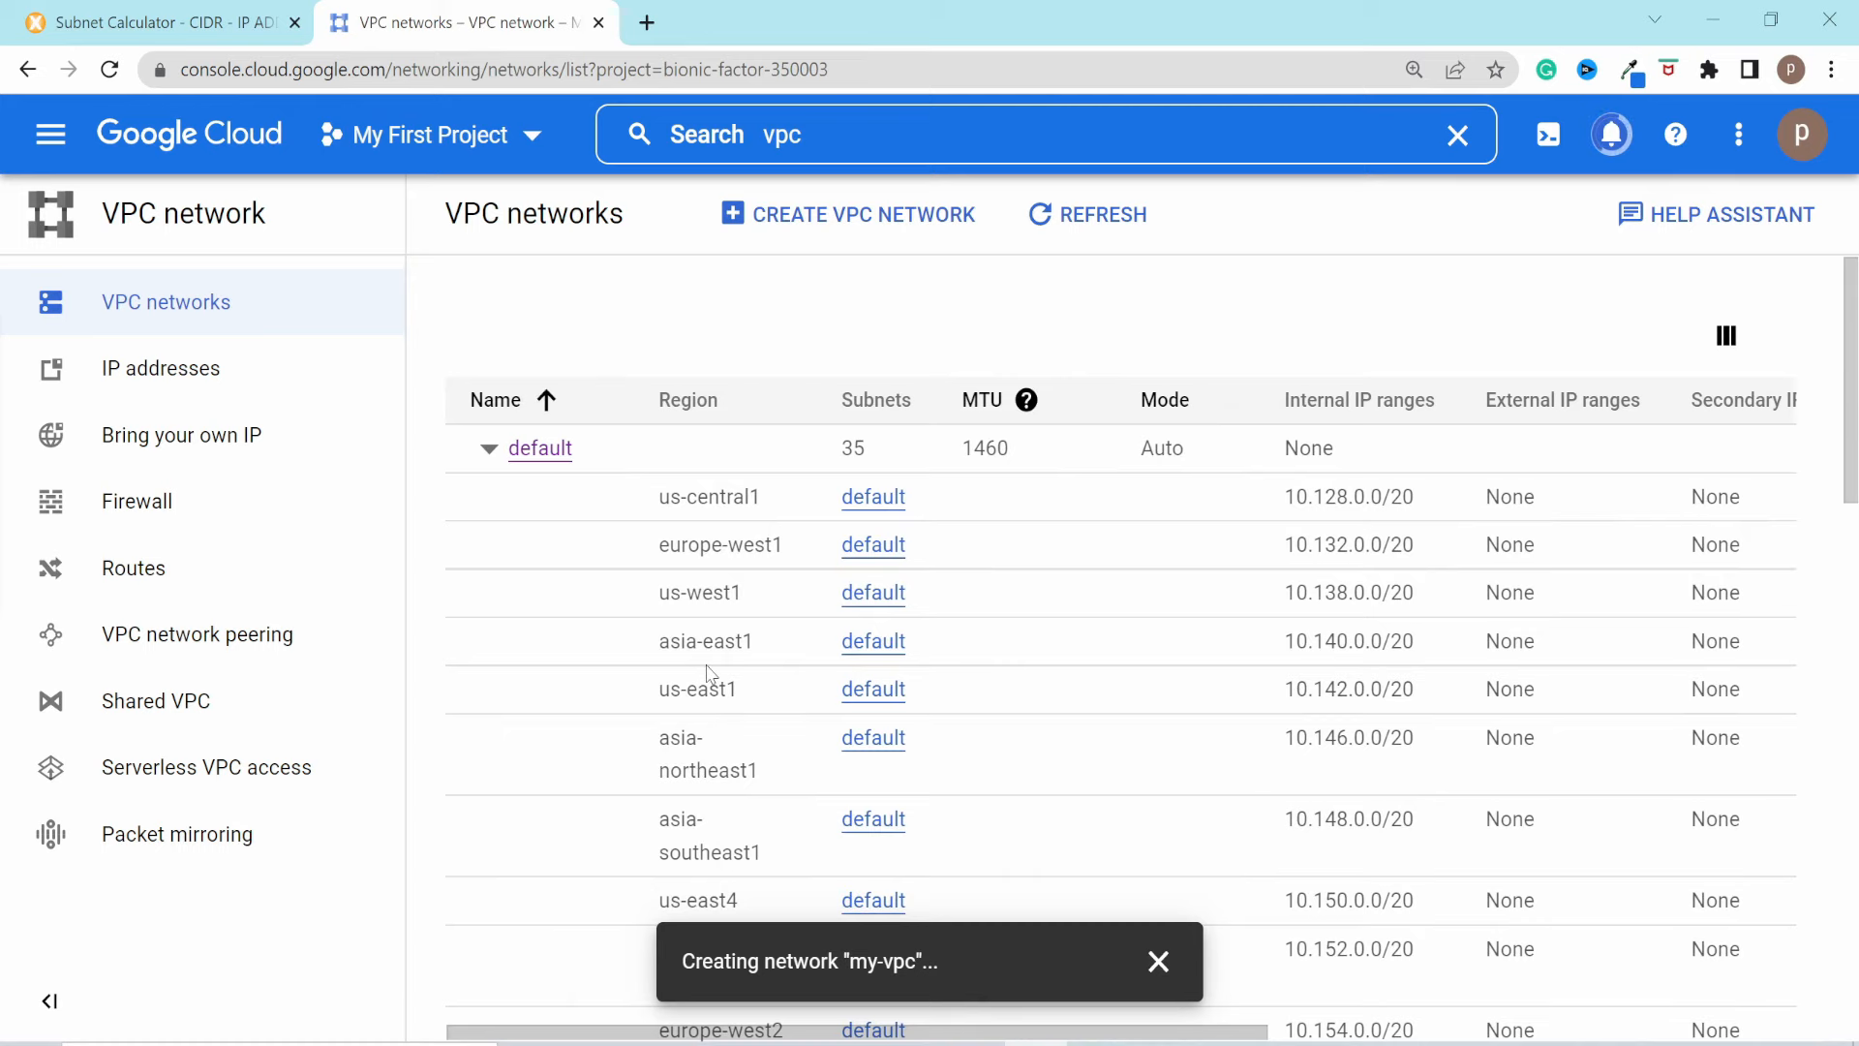
Step: Find my-vpc in the list of VPC networks, dismiss the creation notifications and open the network's details
scroll(854, 631, down, 15)
scroll(721, 674, down, 1)
click(1159, 962)
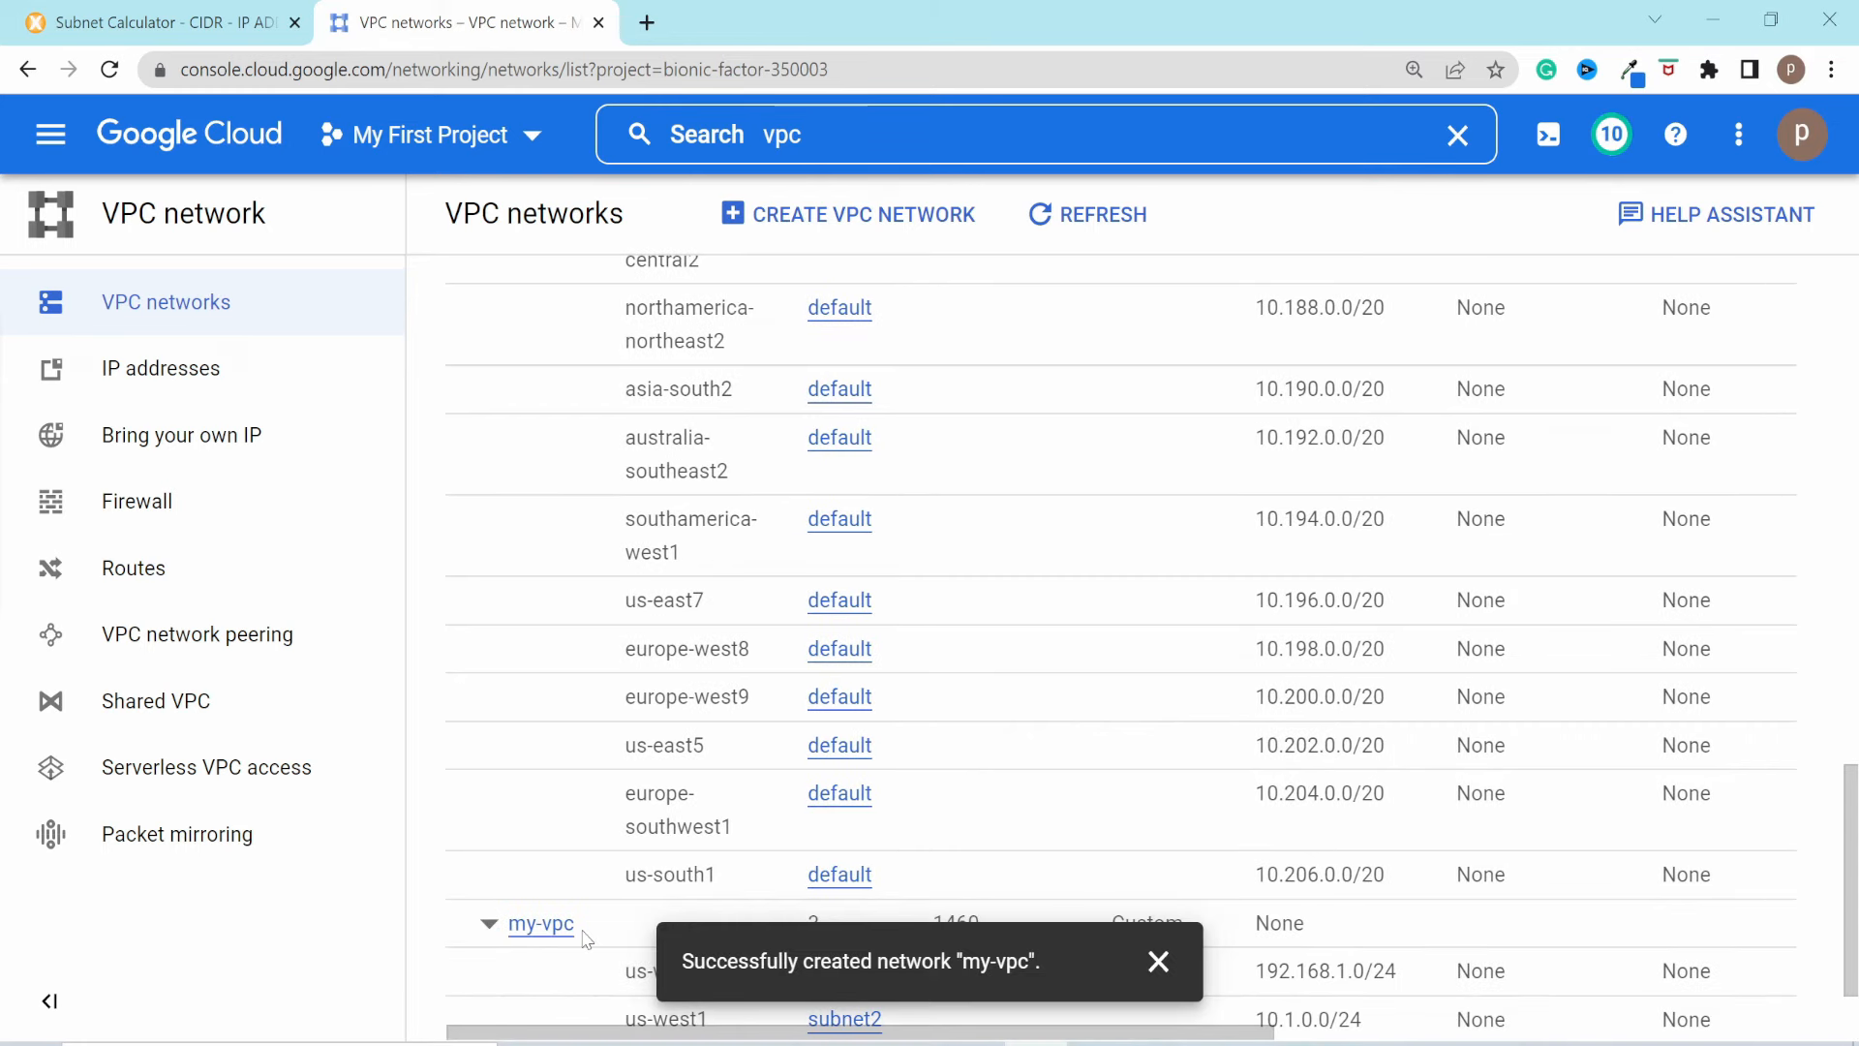
click(1158, 961)
scroll(1038, 830, down, 2)
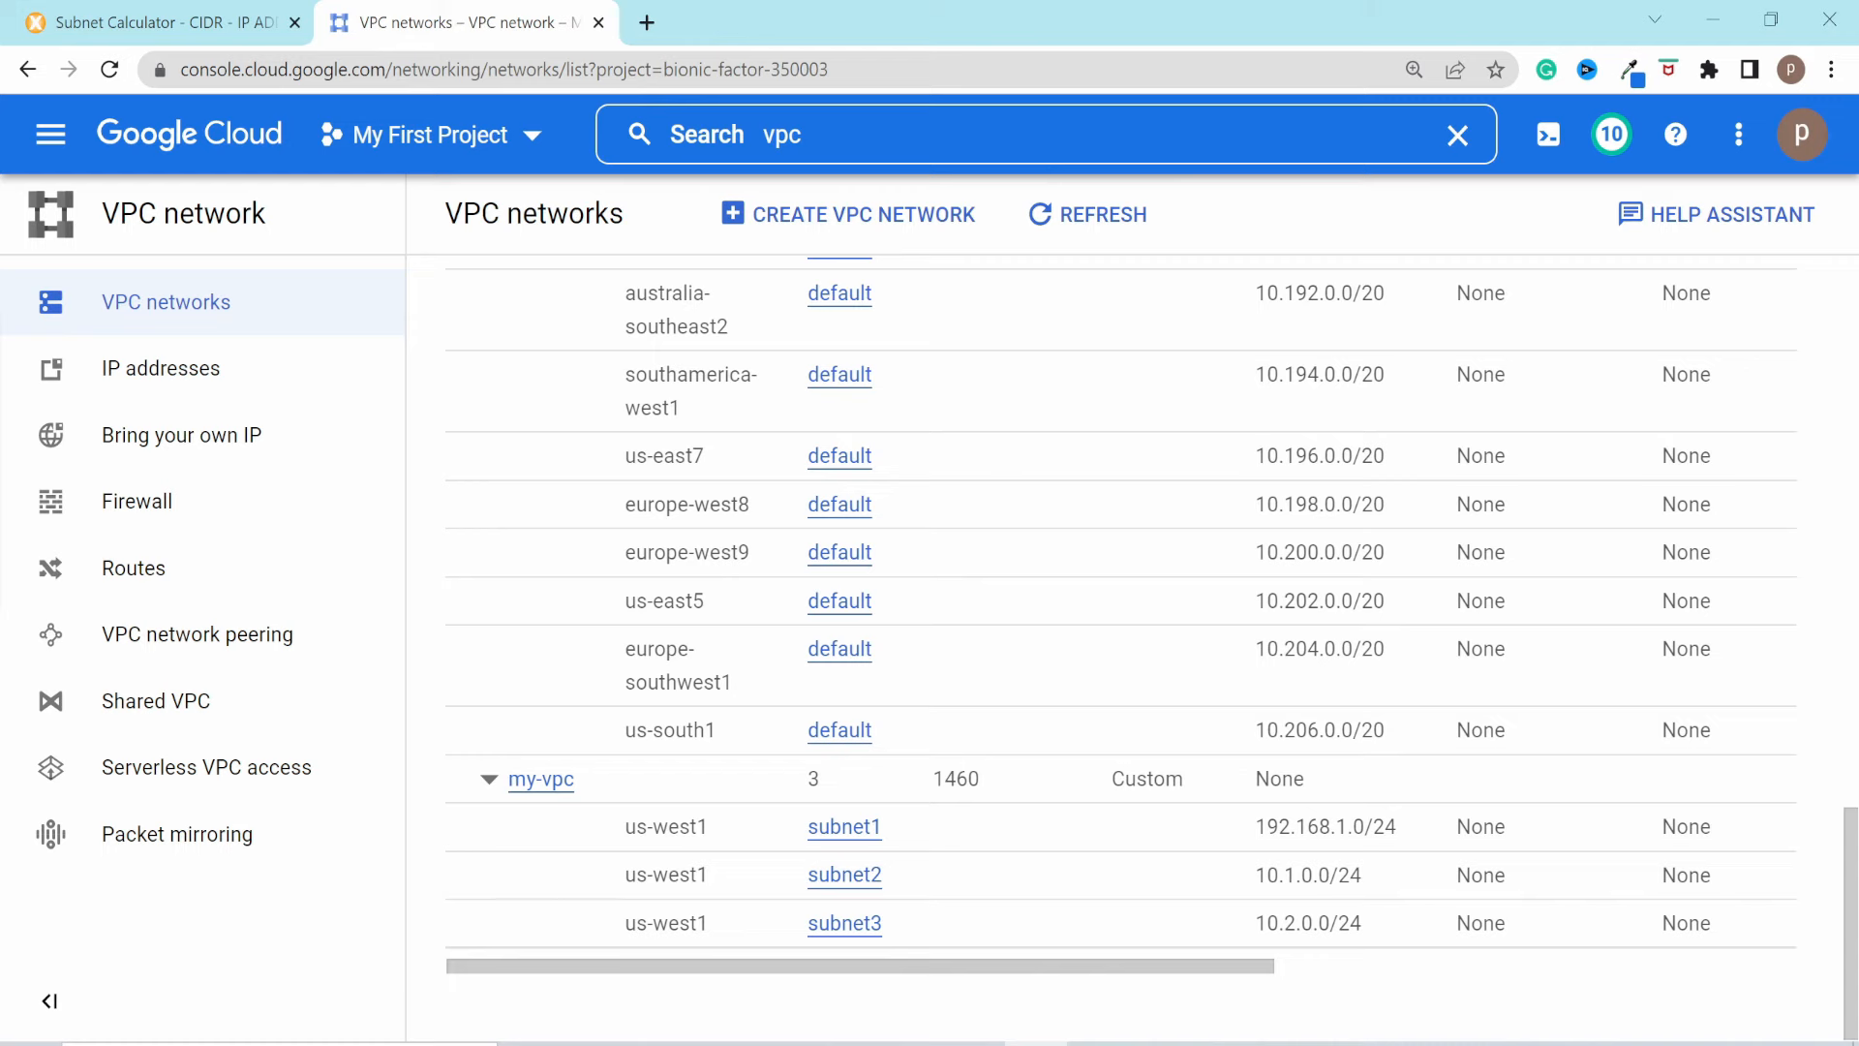
click(543, 779)
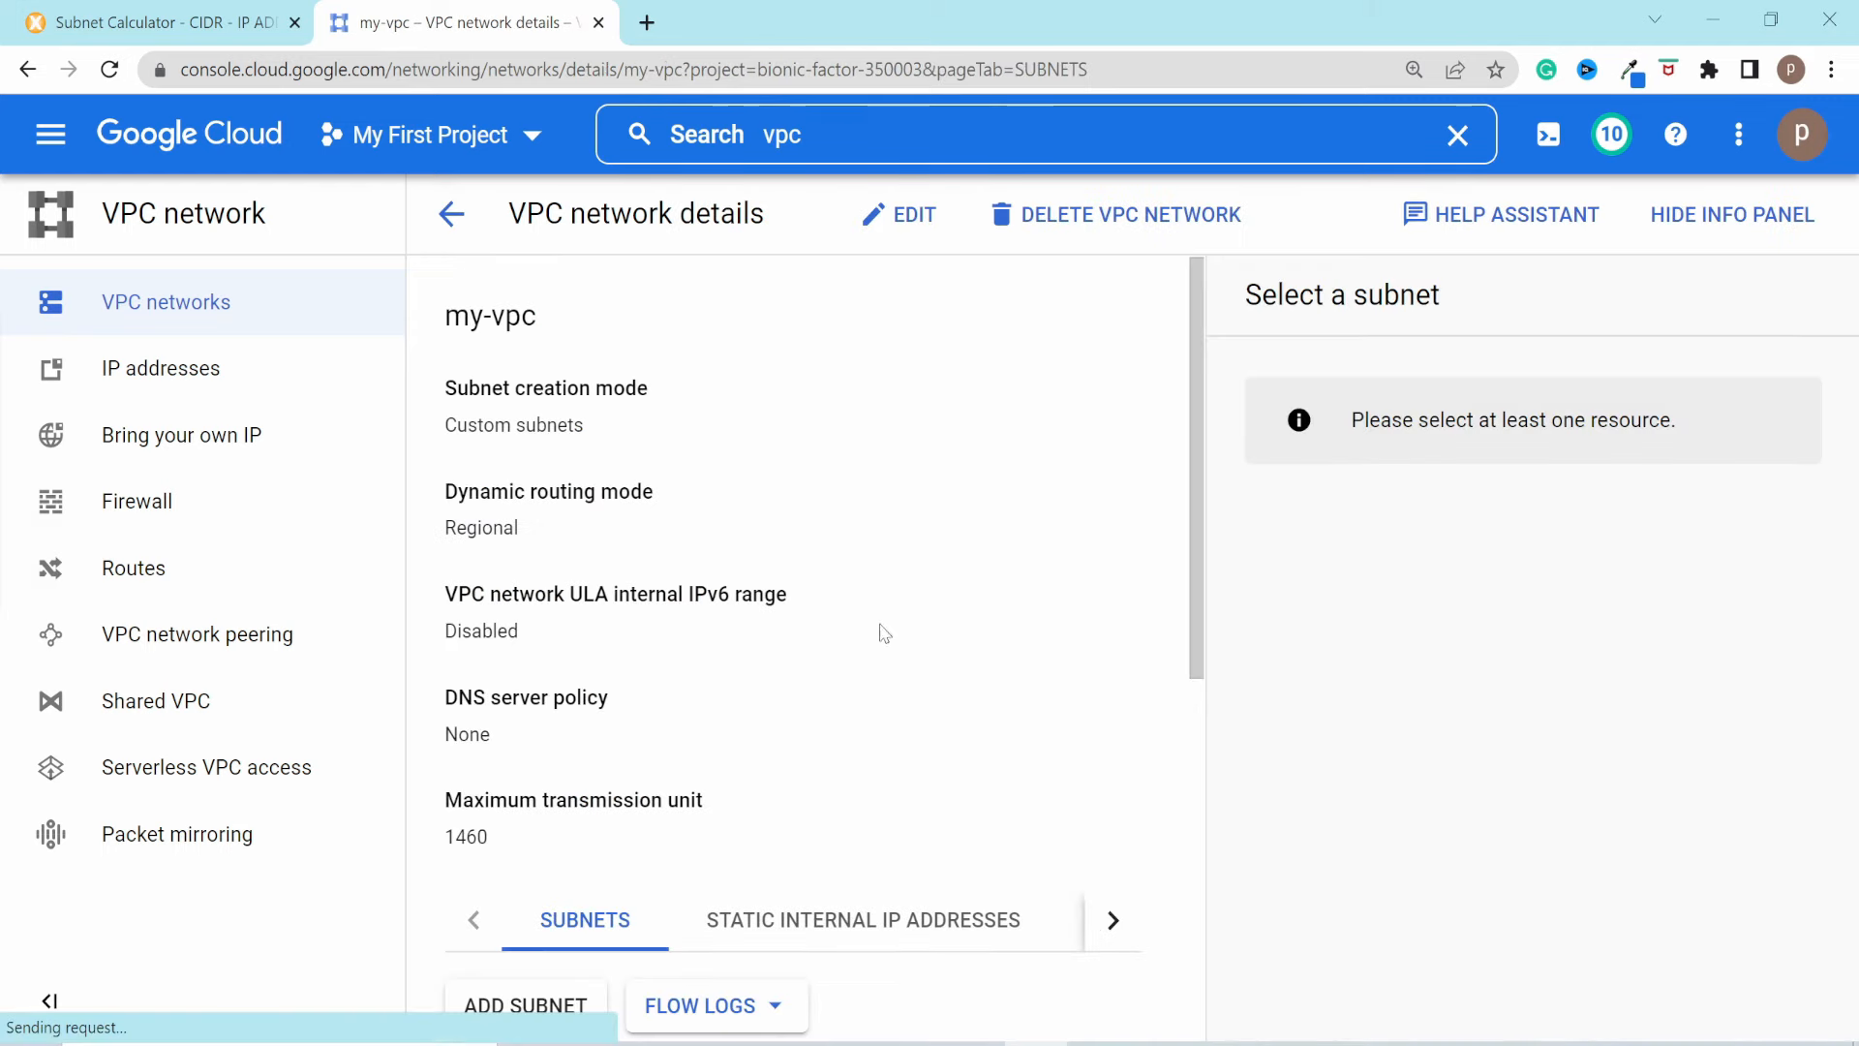
Step: Review my-vpc's settings and the regions and internal IP ranges of its subnets, zooming the page out to fit more columns
scroll(997, 657, down, 7)
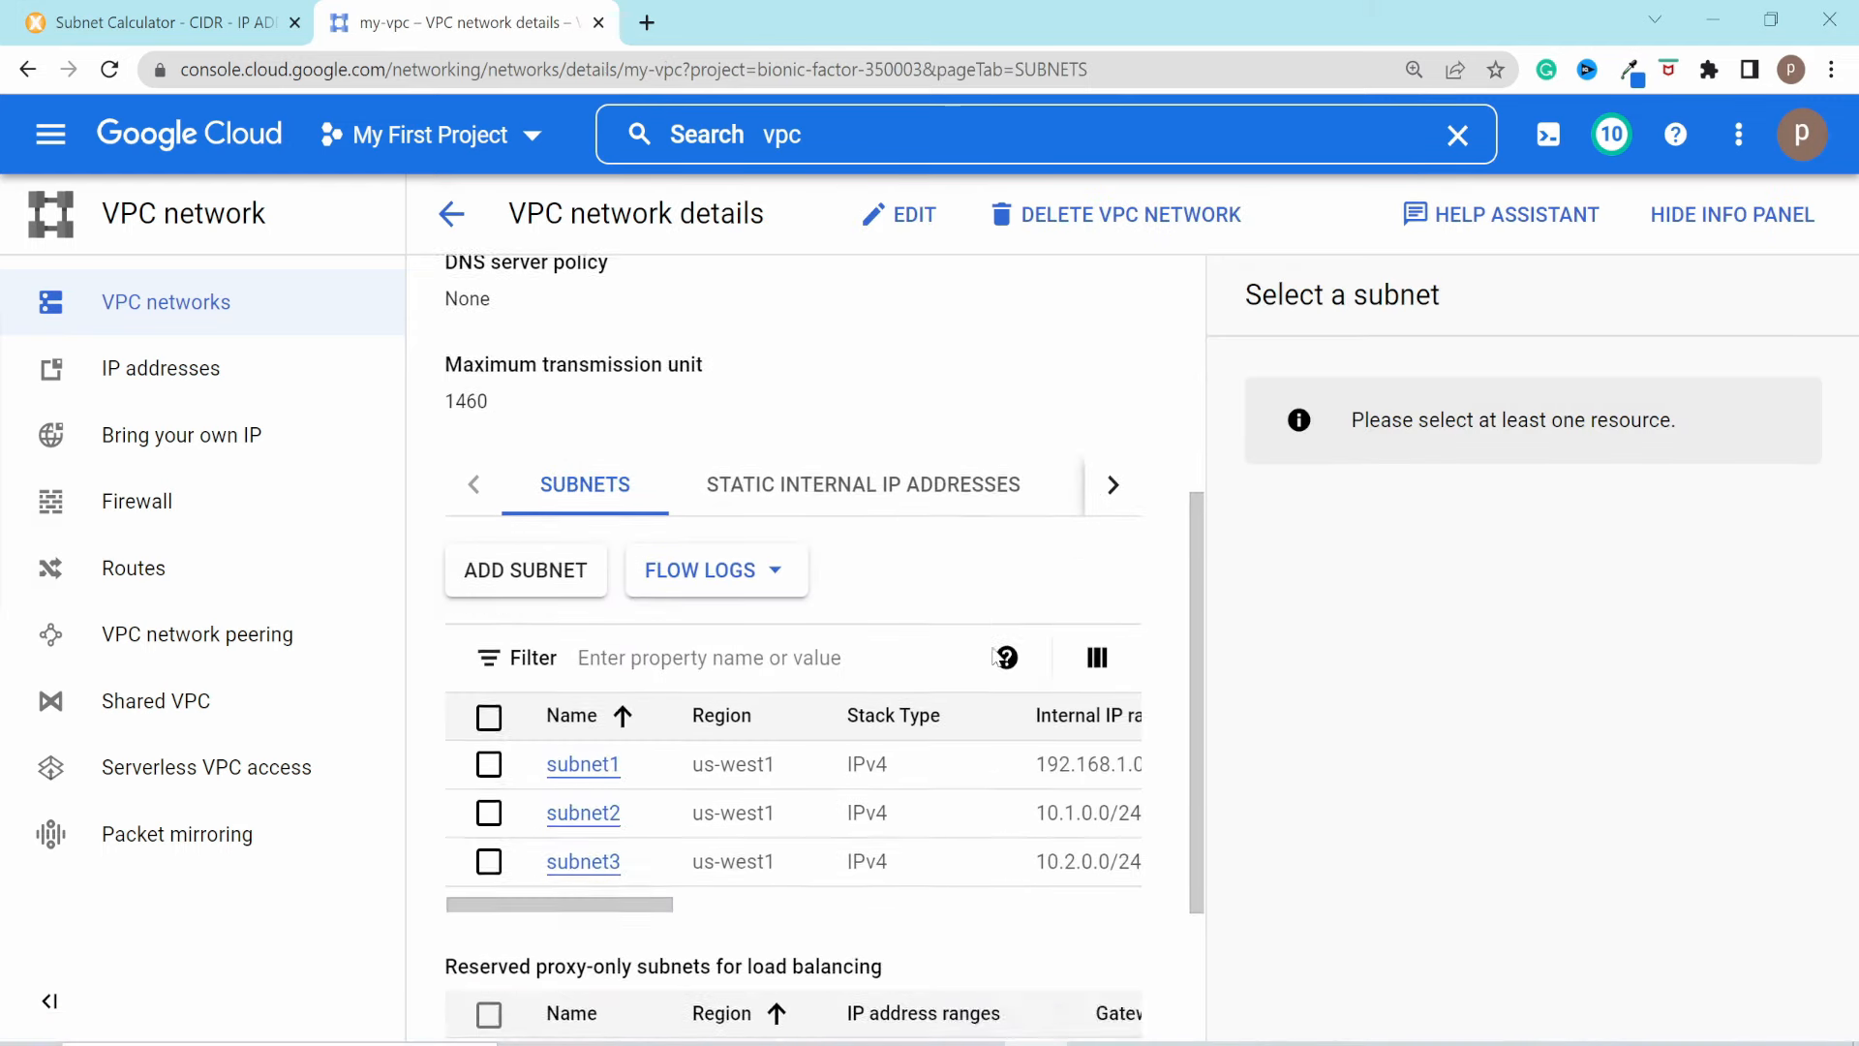
scroll(978, 669, up, 3)
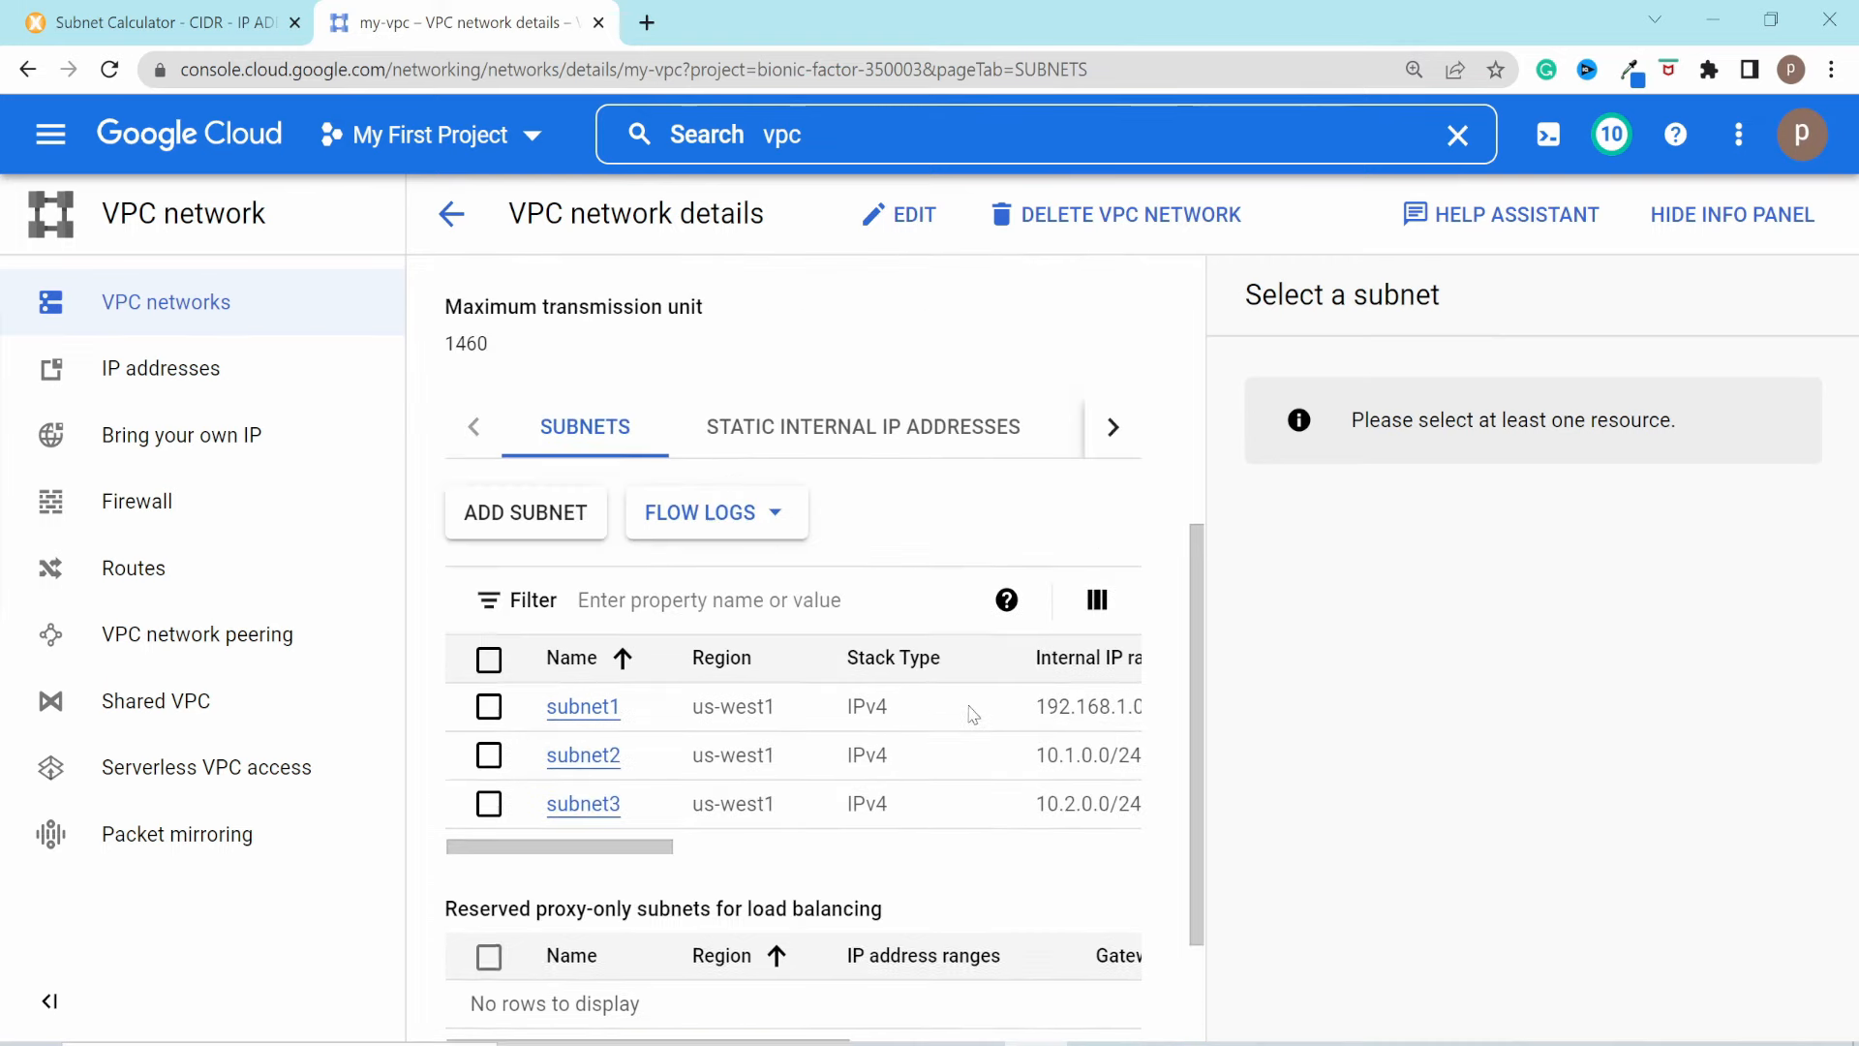
key(ctrl+minus)
key(ctrl+minus)
scroll(997, 542, up, 2)
scroll(852, 528, down, 3)
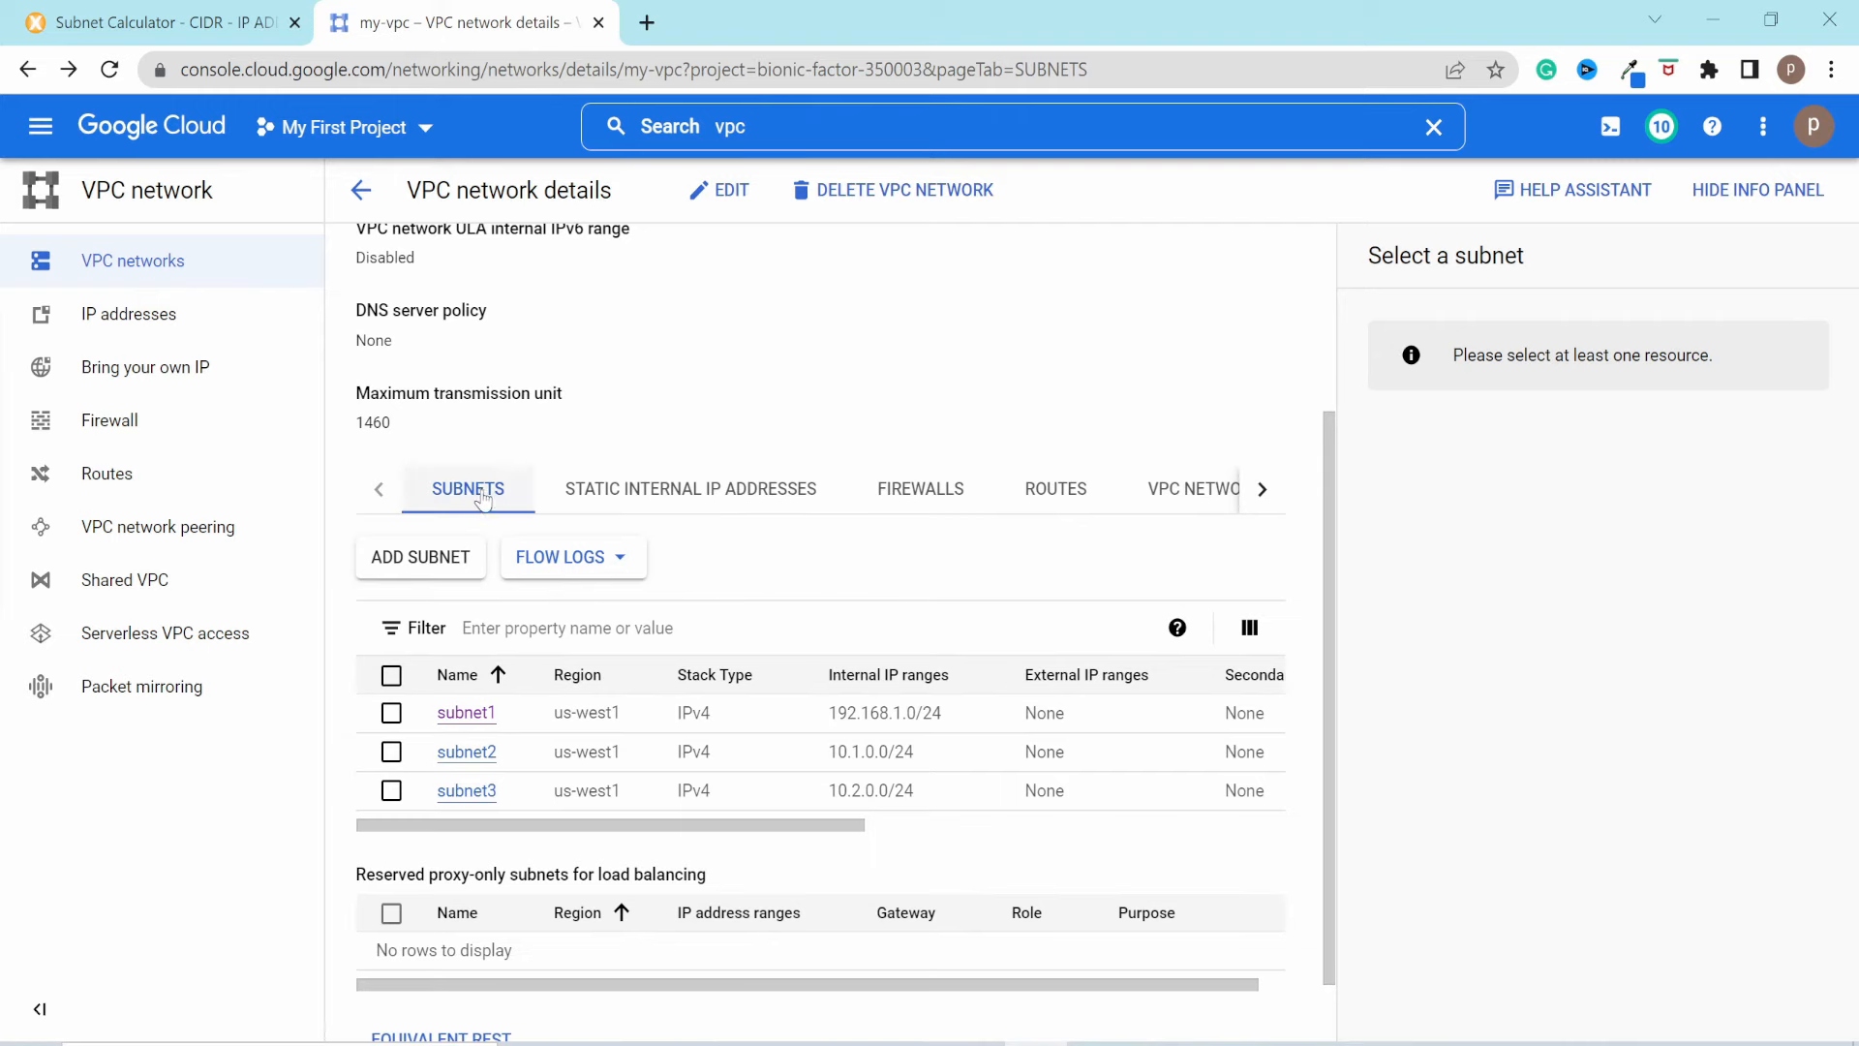
drag(829, 827, 603, 827)
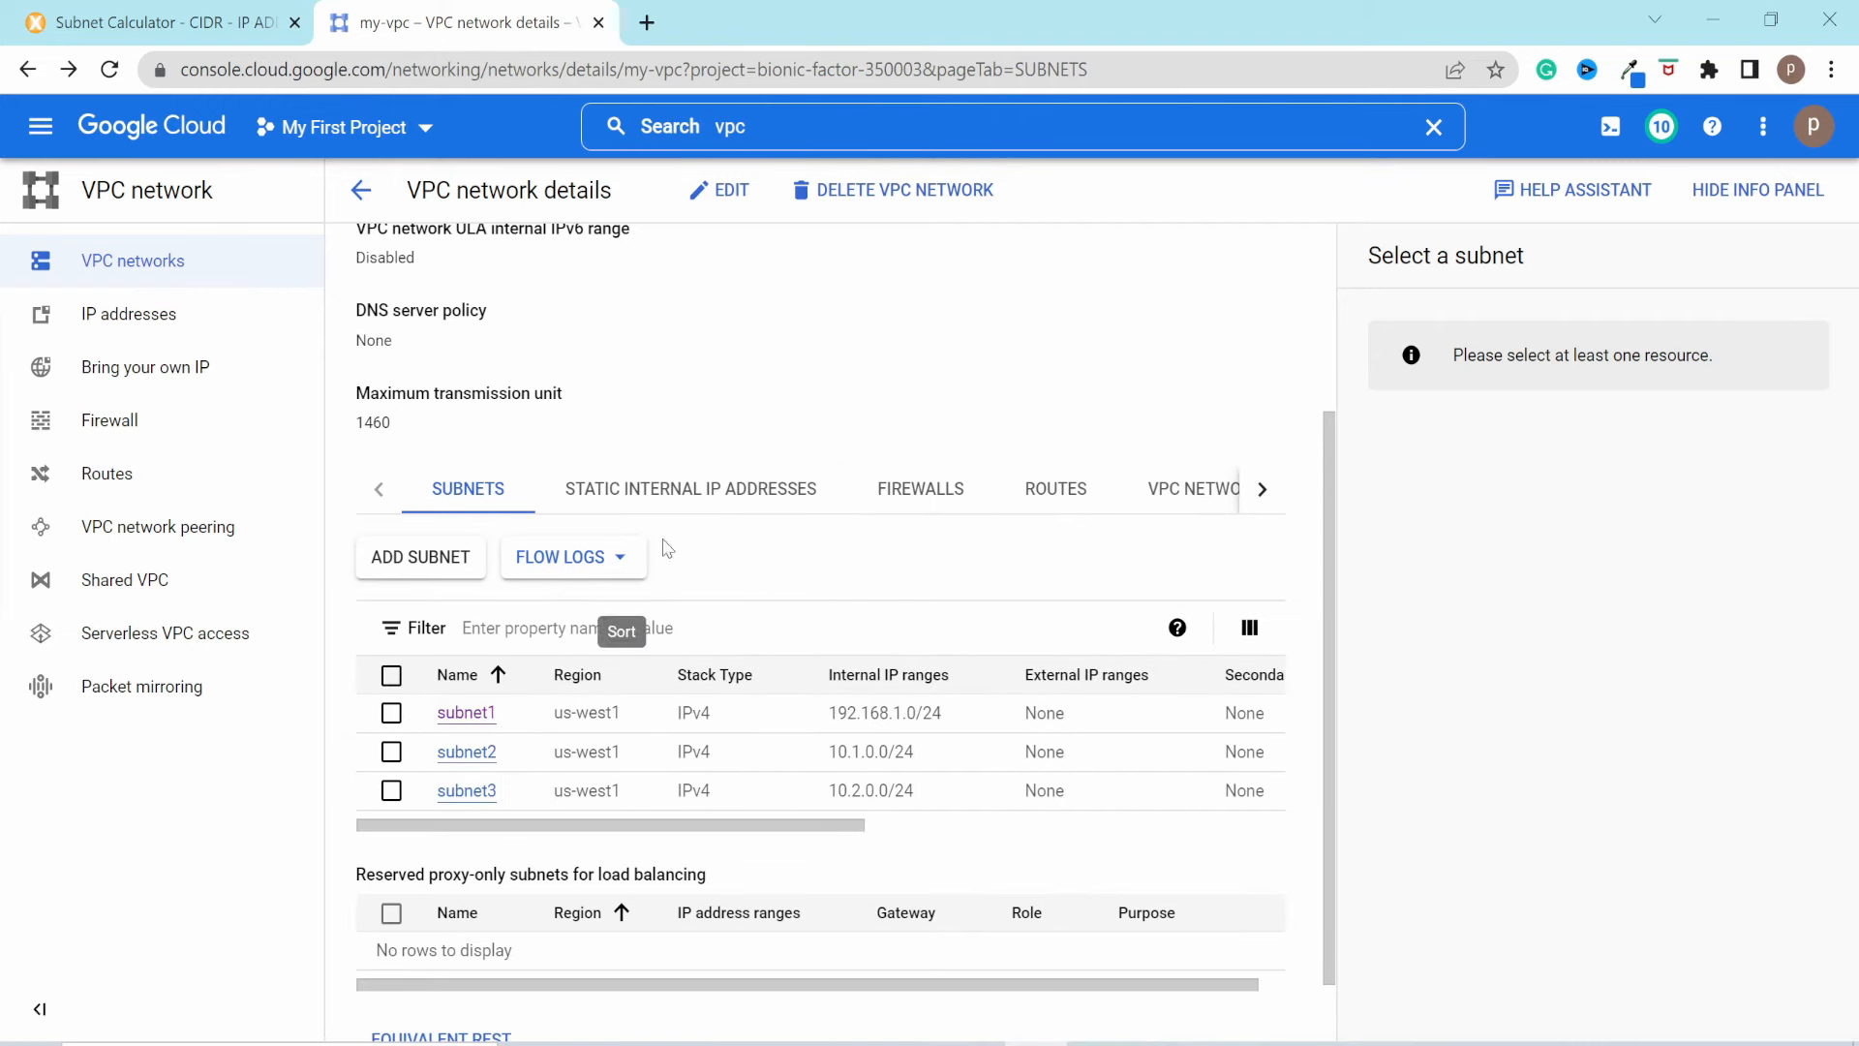
Step: Inspect my-vpc's static internal IP addresses, routes and firewall rules
click(689, 492)
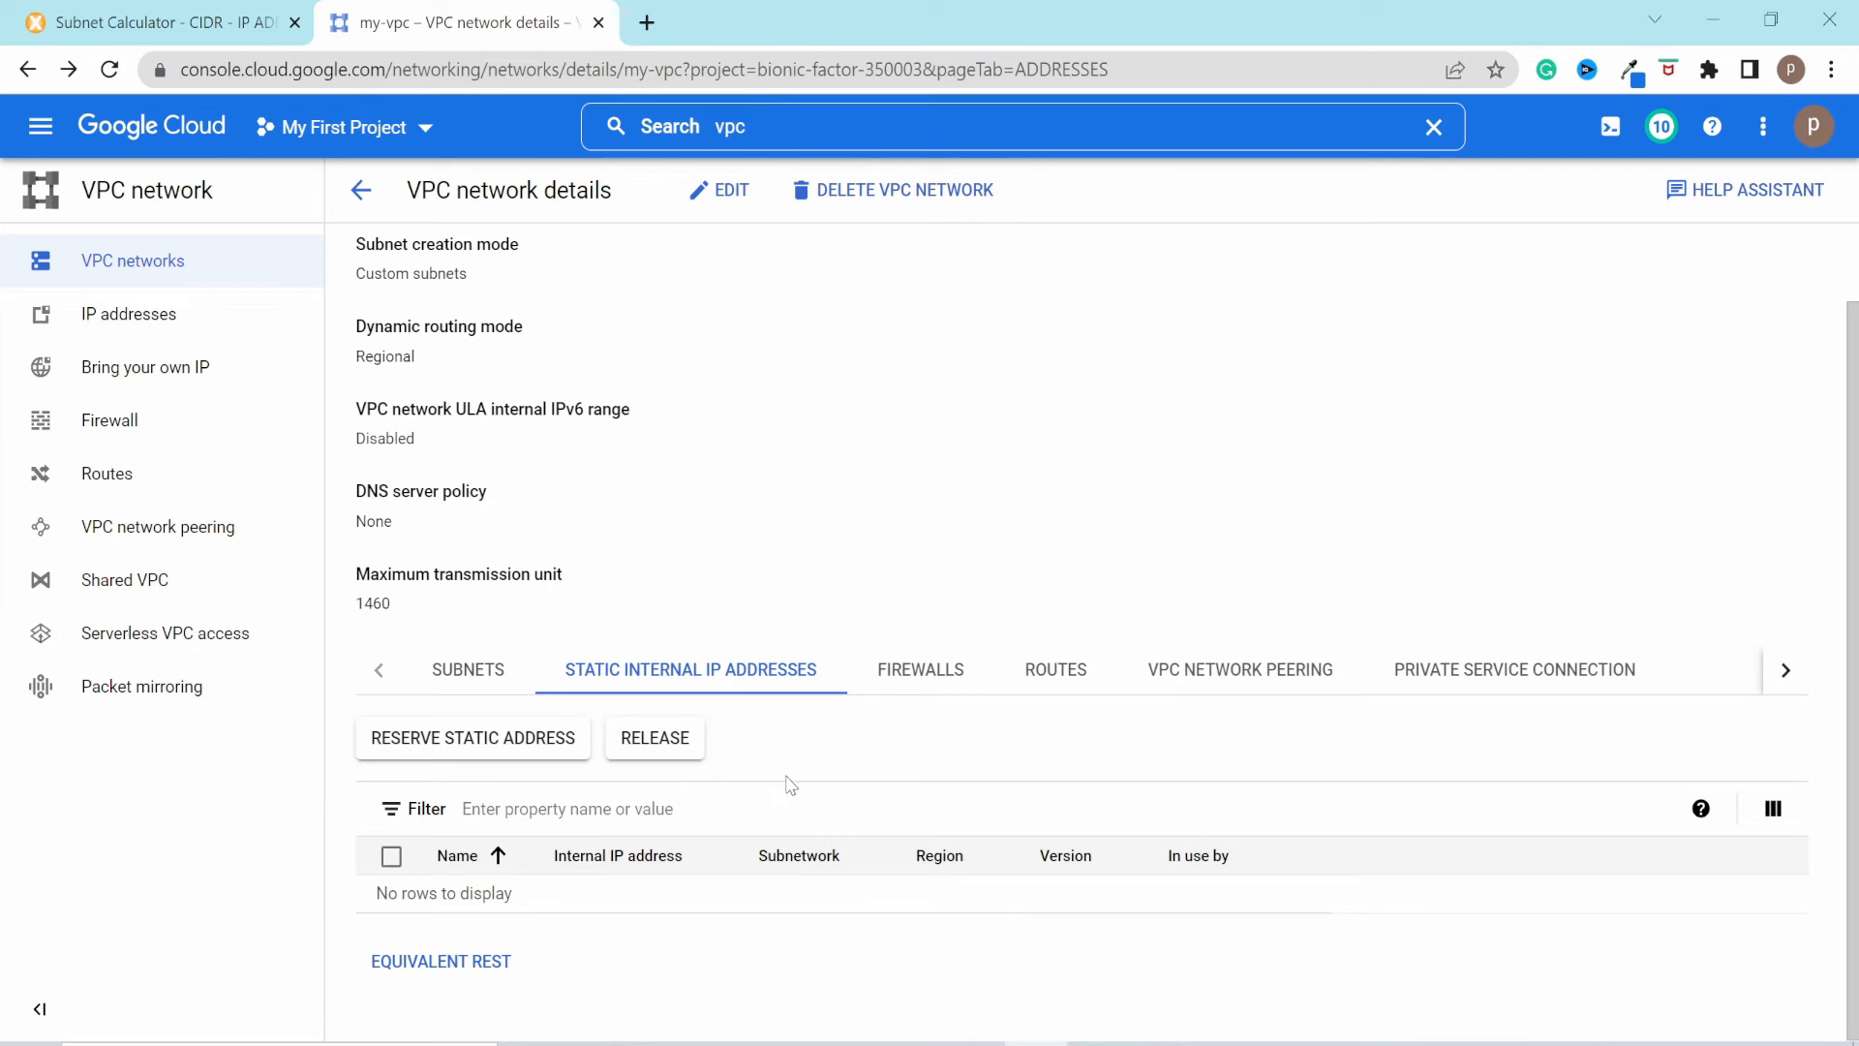
click(1027, 680)
scroll(936, 692, down, 3)
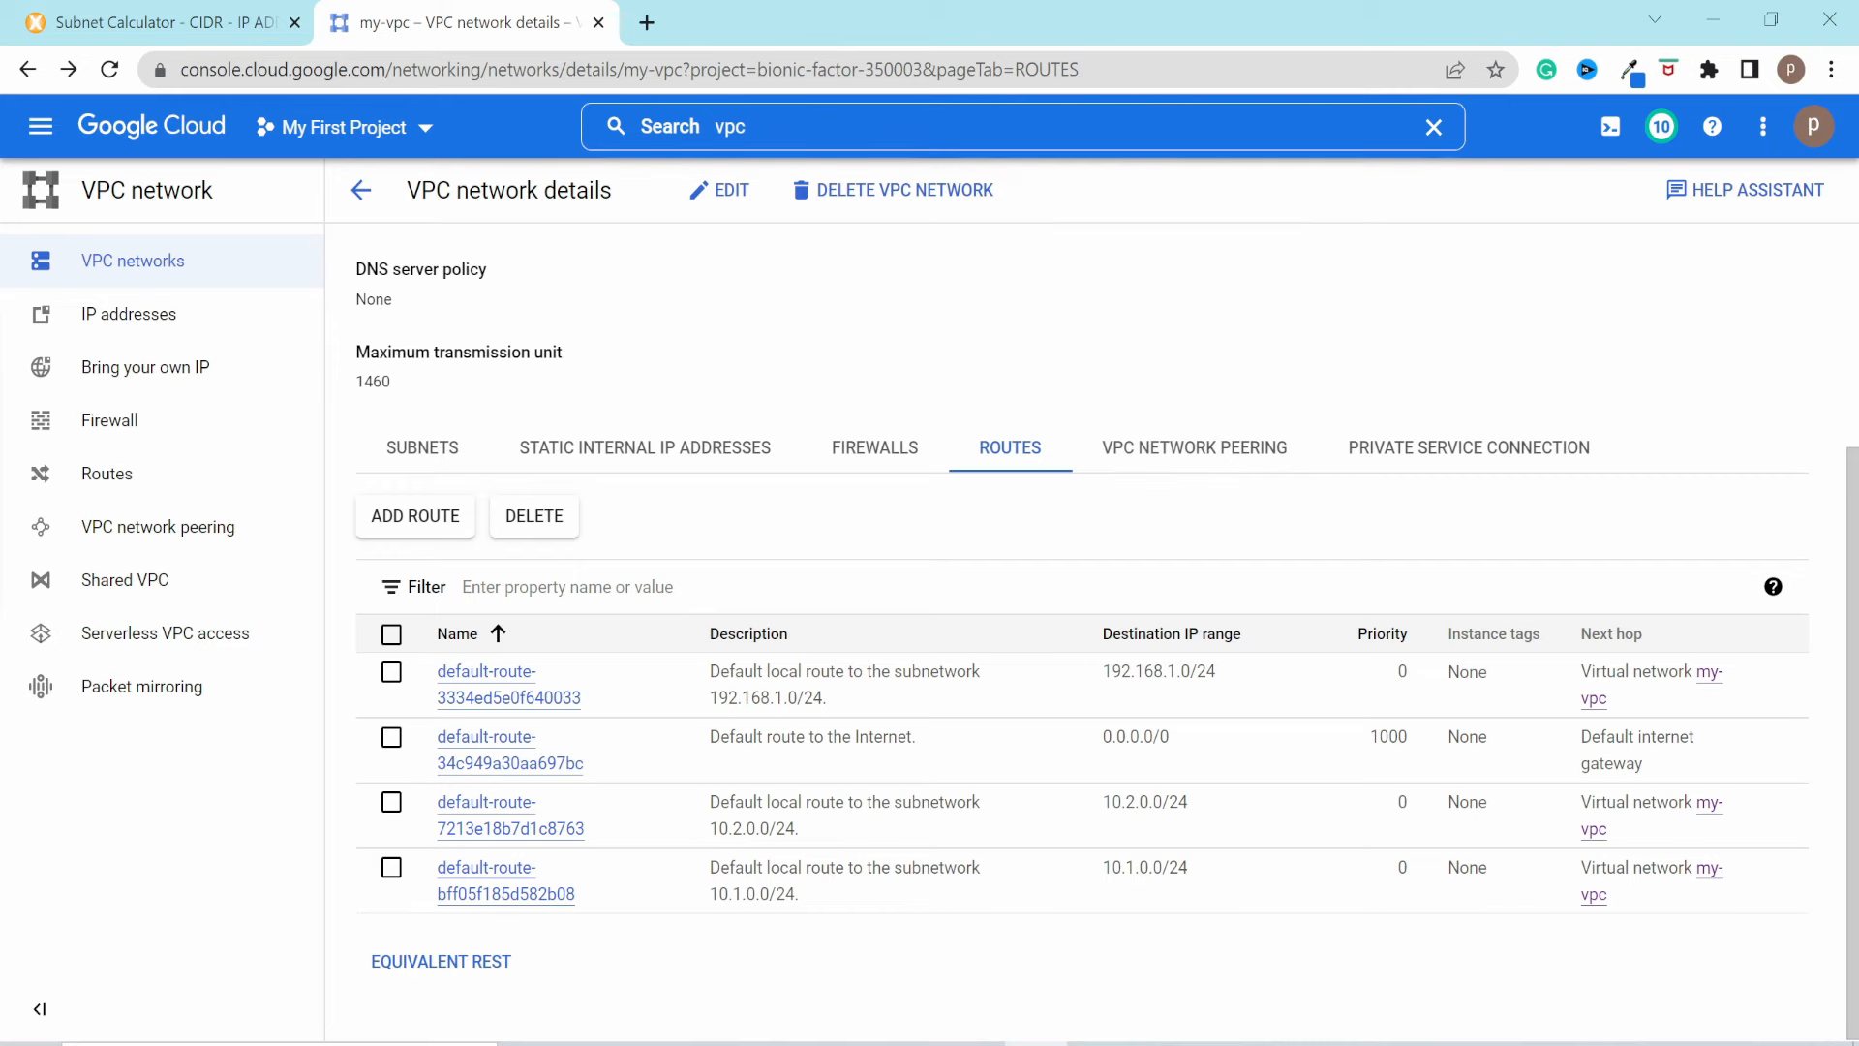
scroll(1201, 542, up, 3)
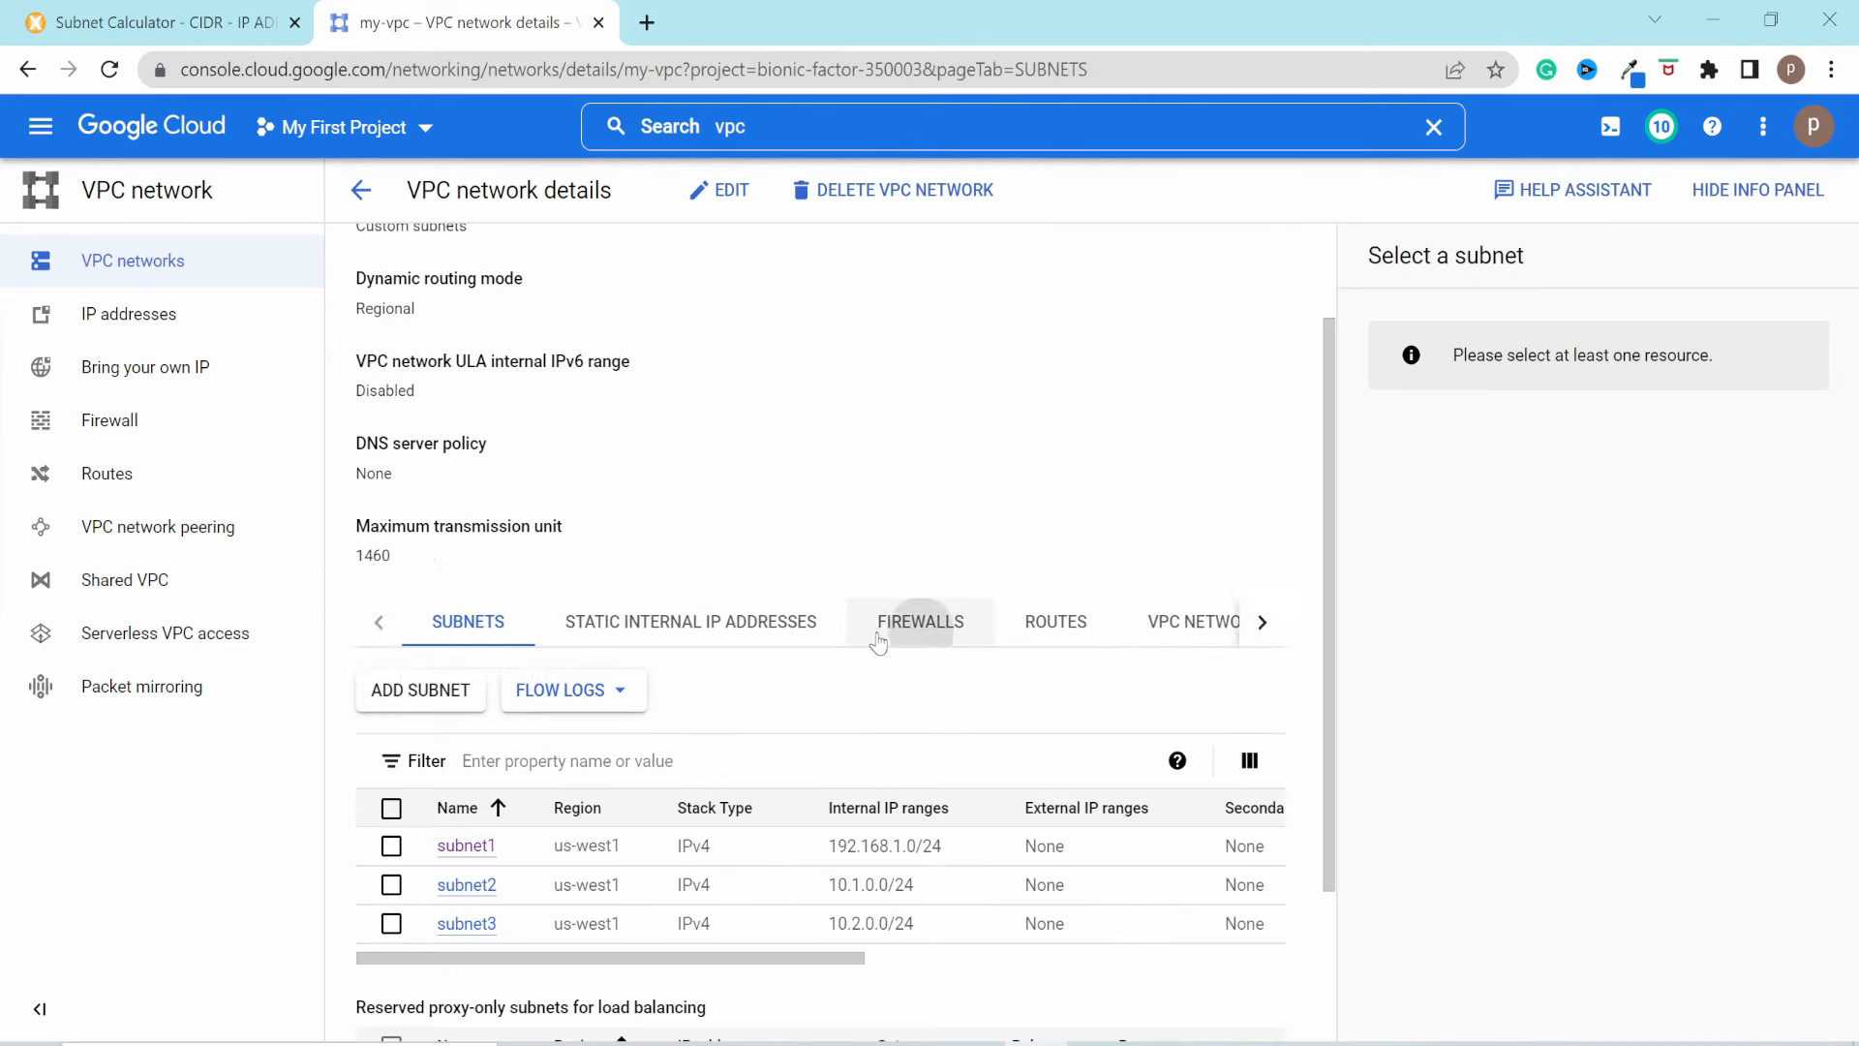
click(877, 639)
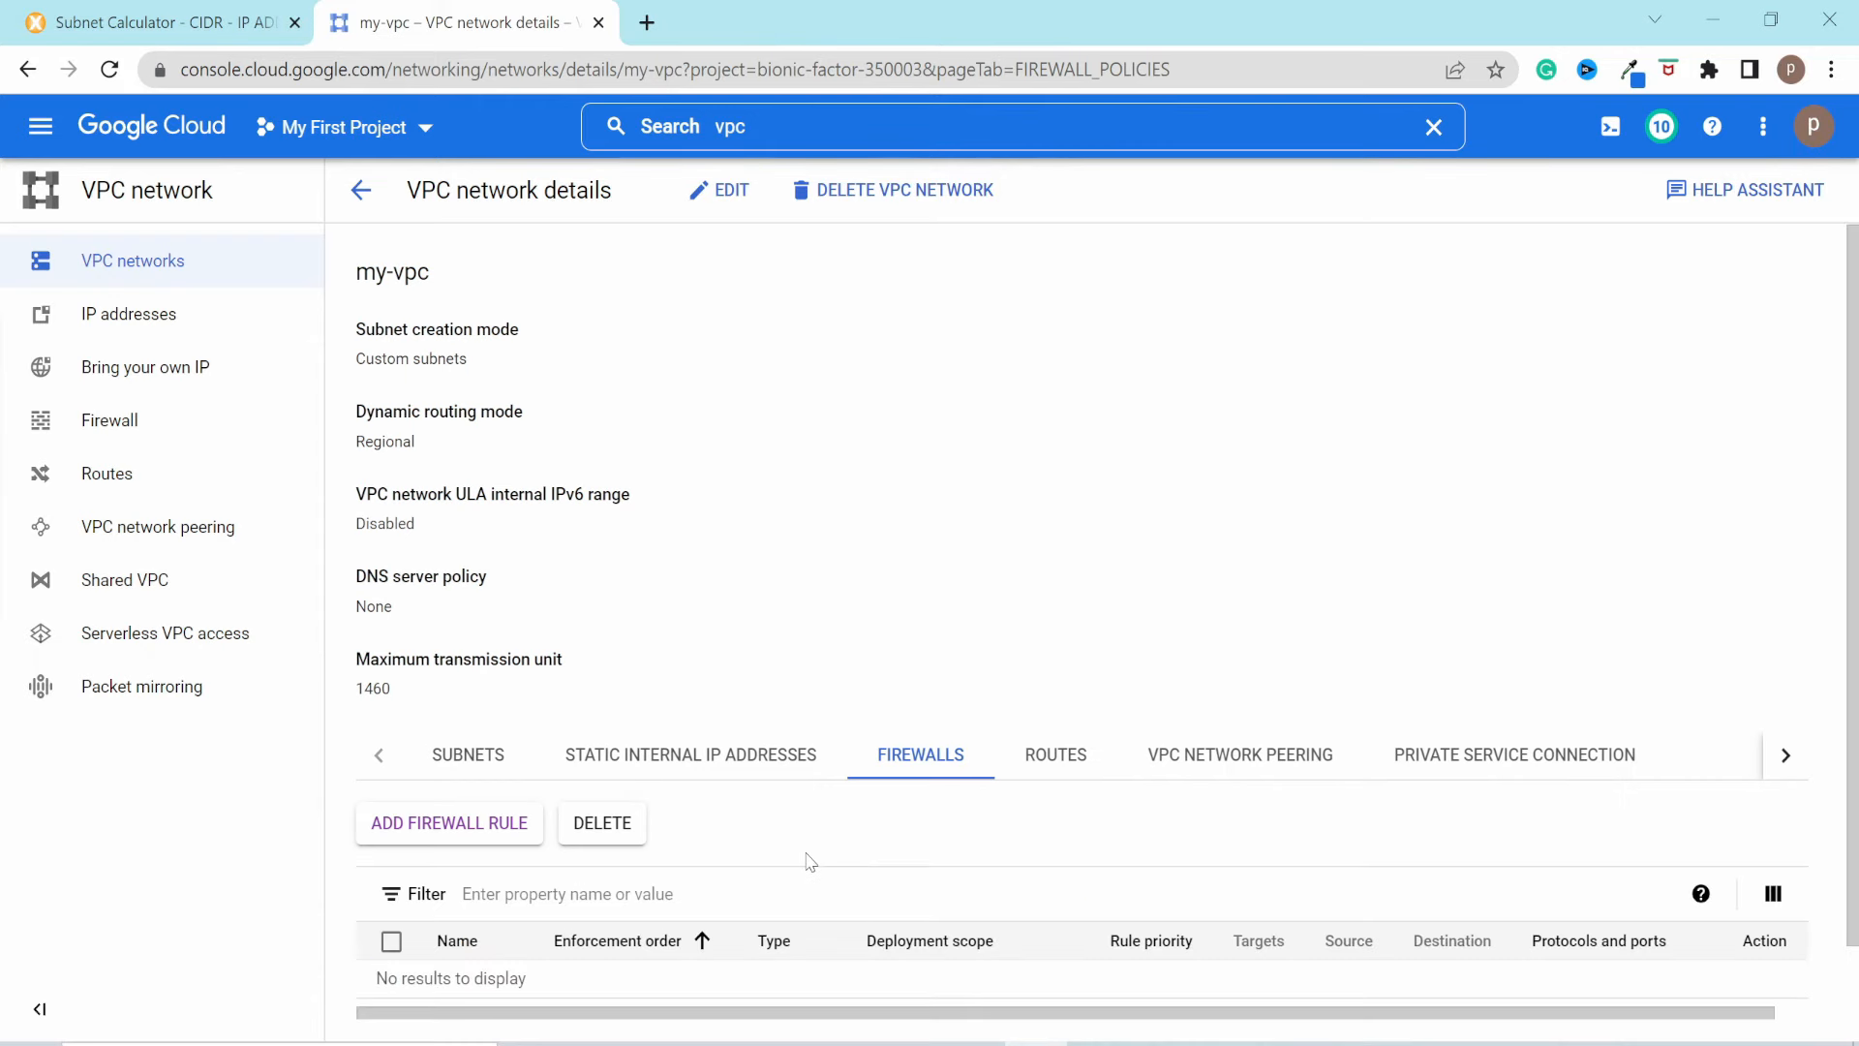
Step: Start a new firewall rule for the my-vpc network and name it allow-ssh
scroll(809, 862, down, 1)
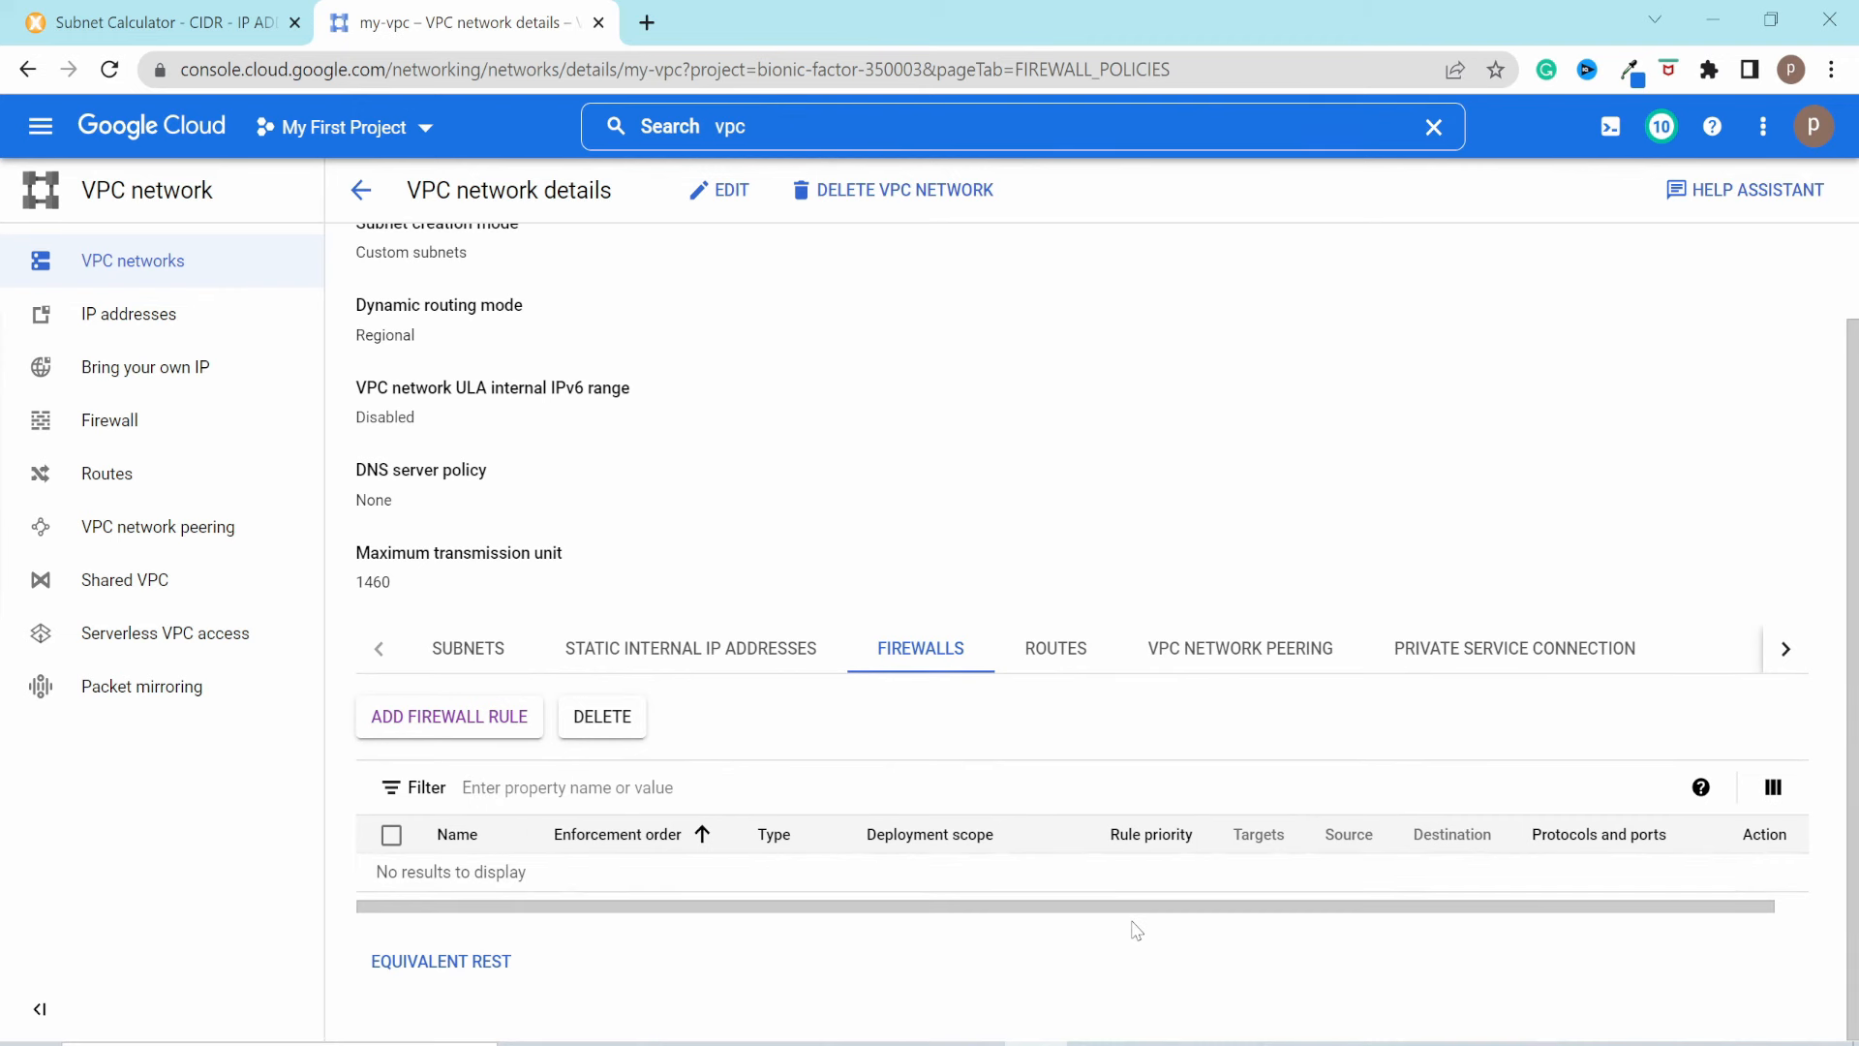
mouse_move(1149, 908)
mouse_down()
mouse_move(1298, 907)
mouse_move(1115, 914)
mouse_up()
scroll(852, 756, up, 1)
scroll(841, 630, down, 1)
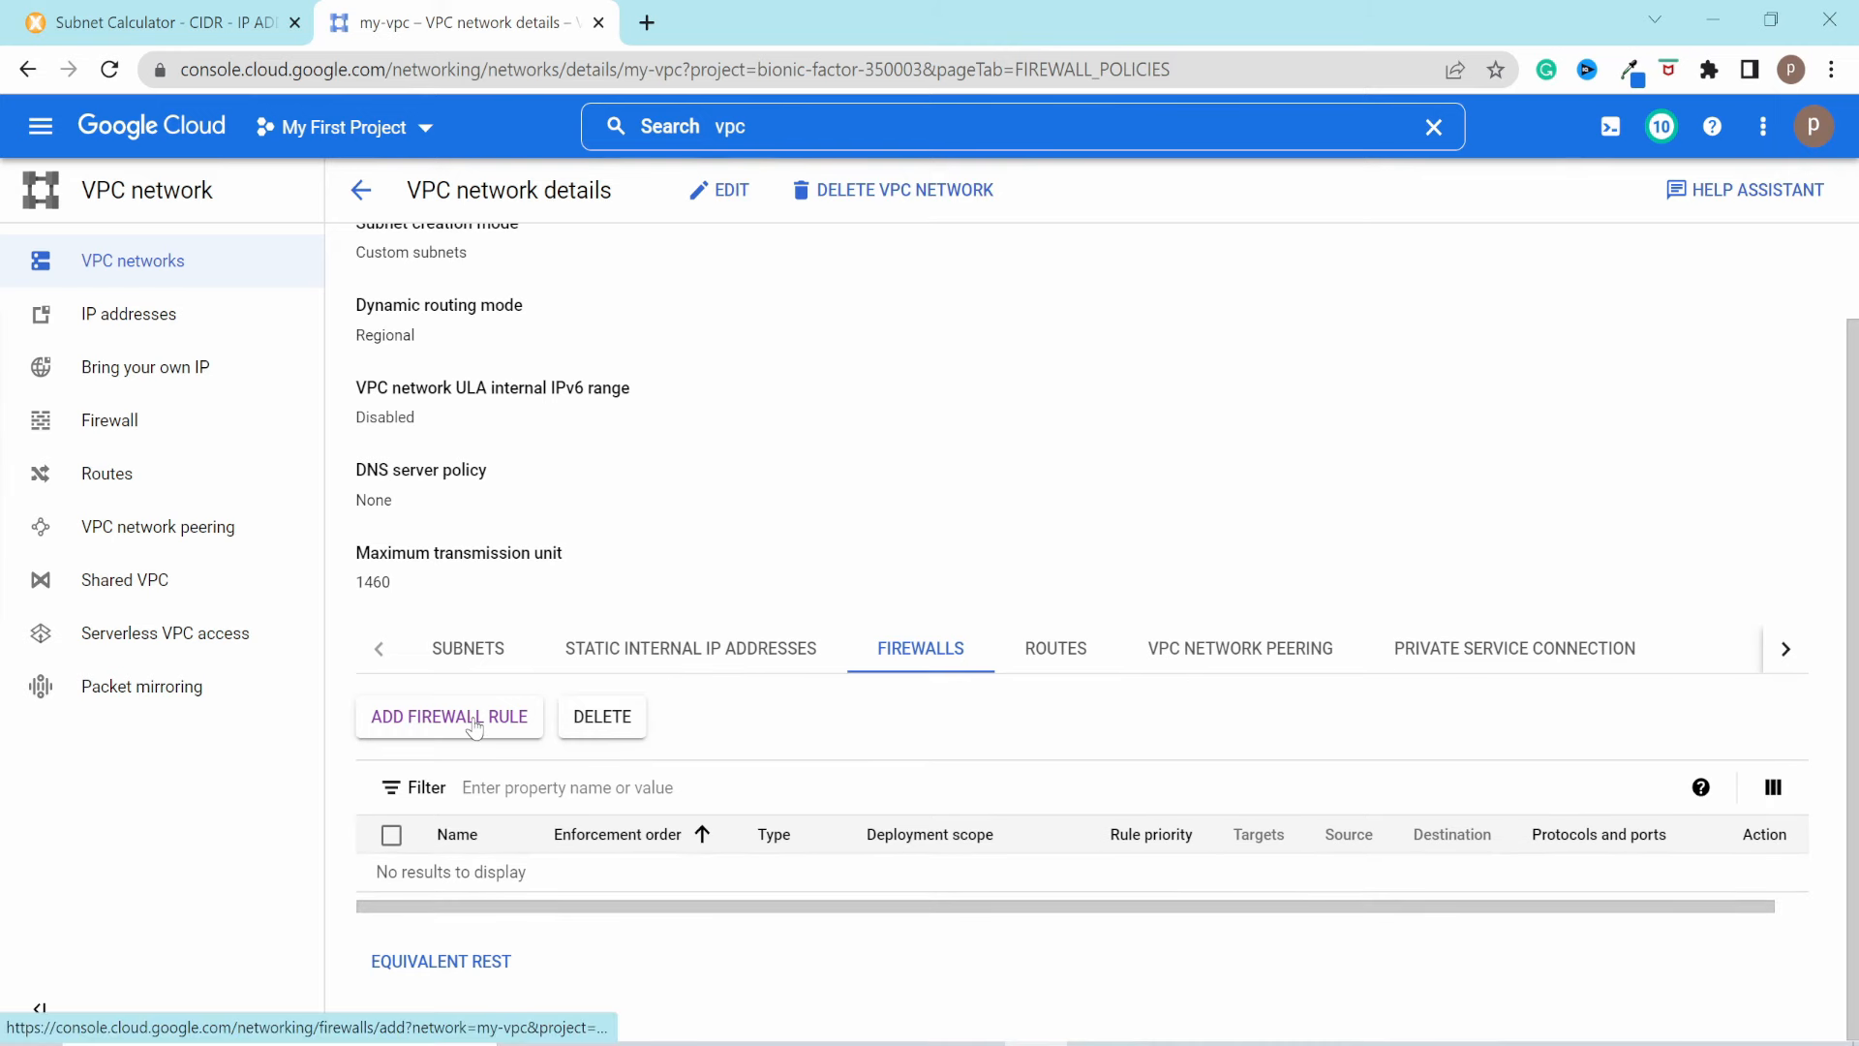
click(474, 725)
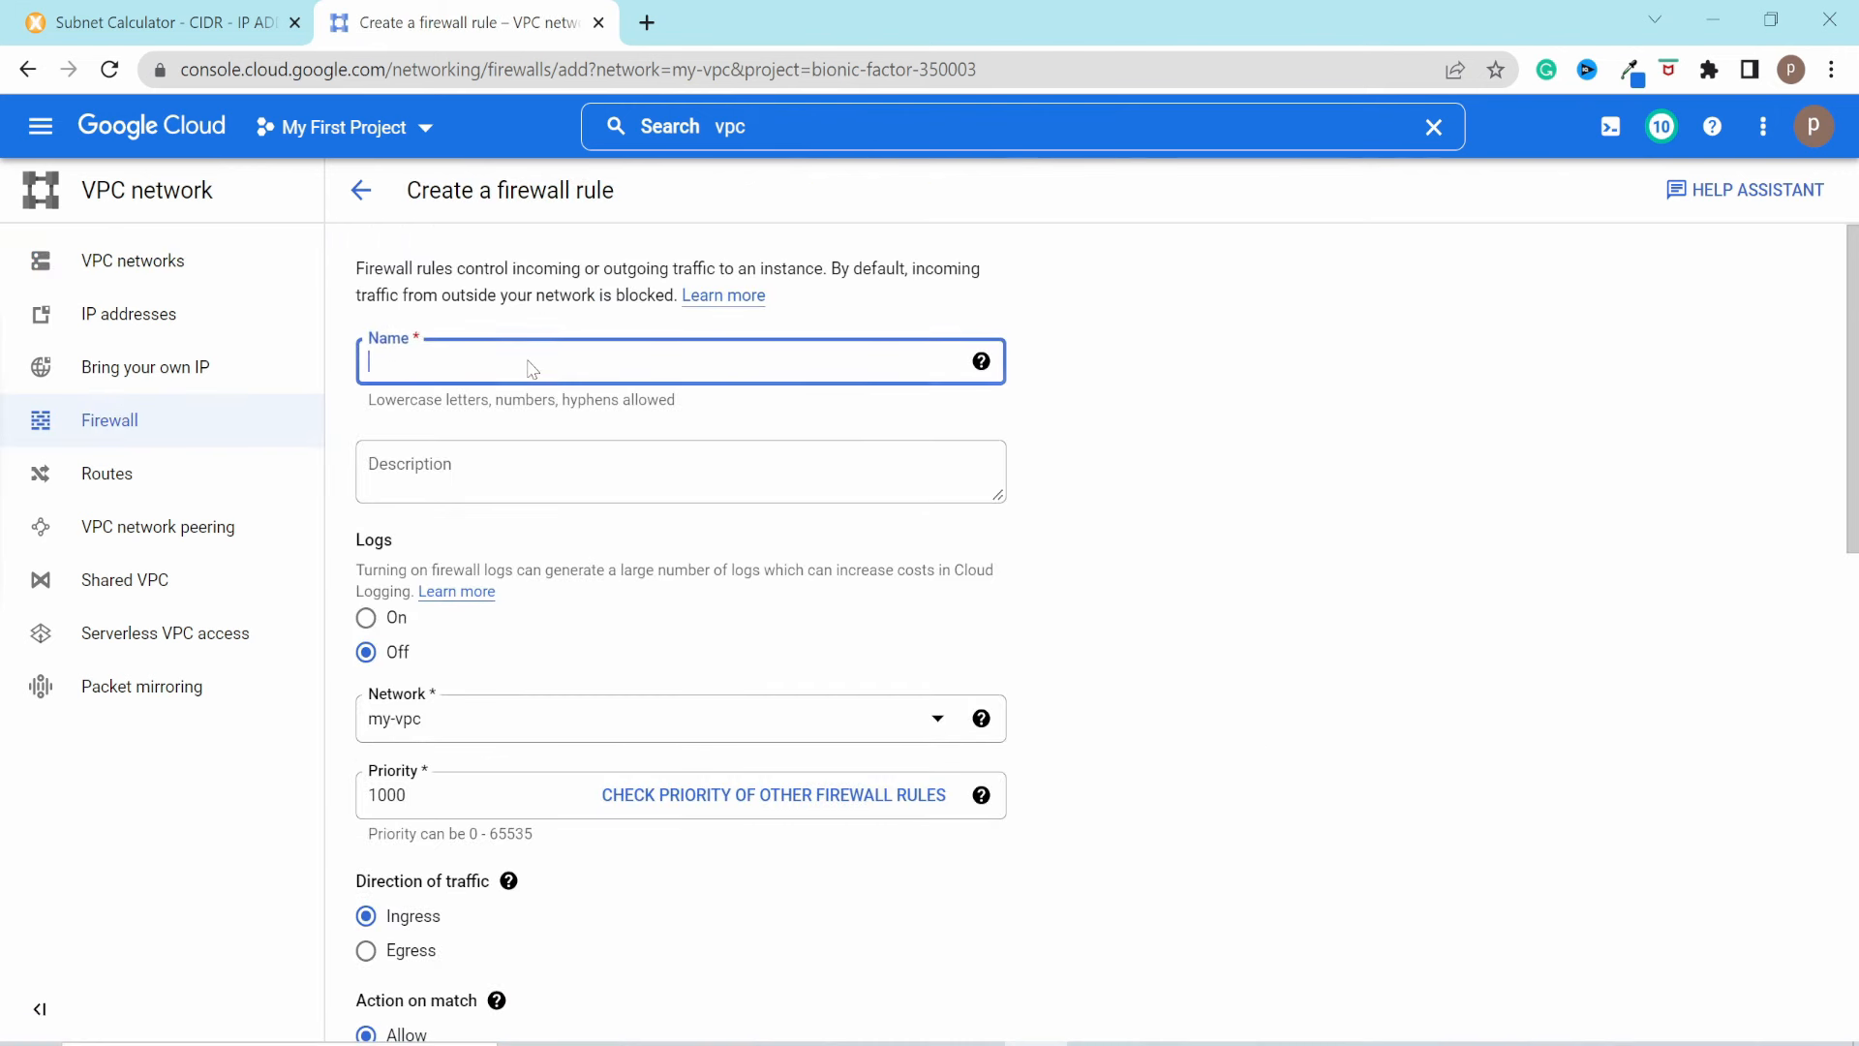
text(allow-ssh)
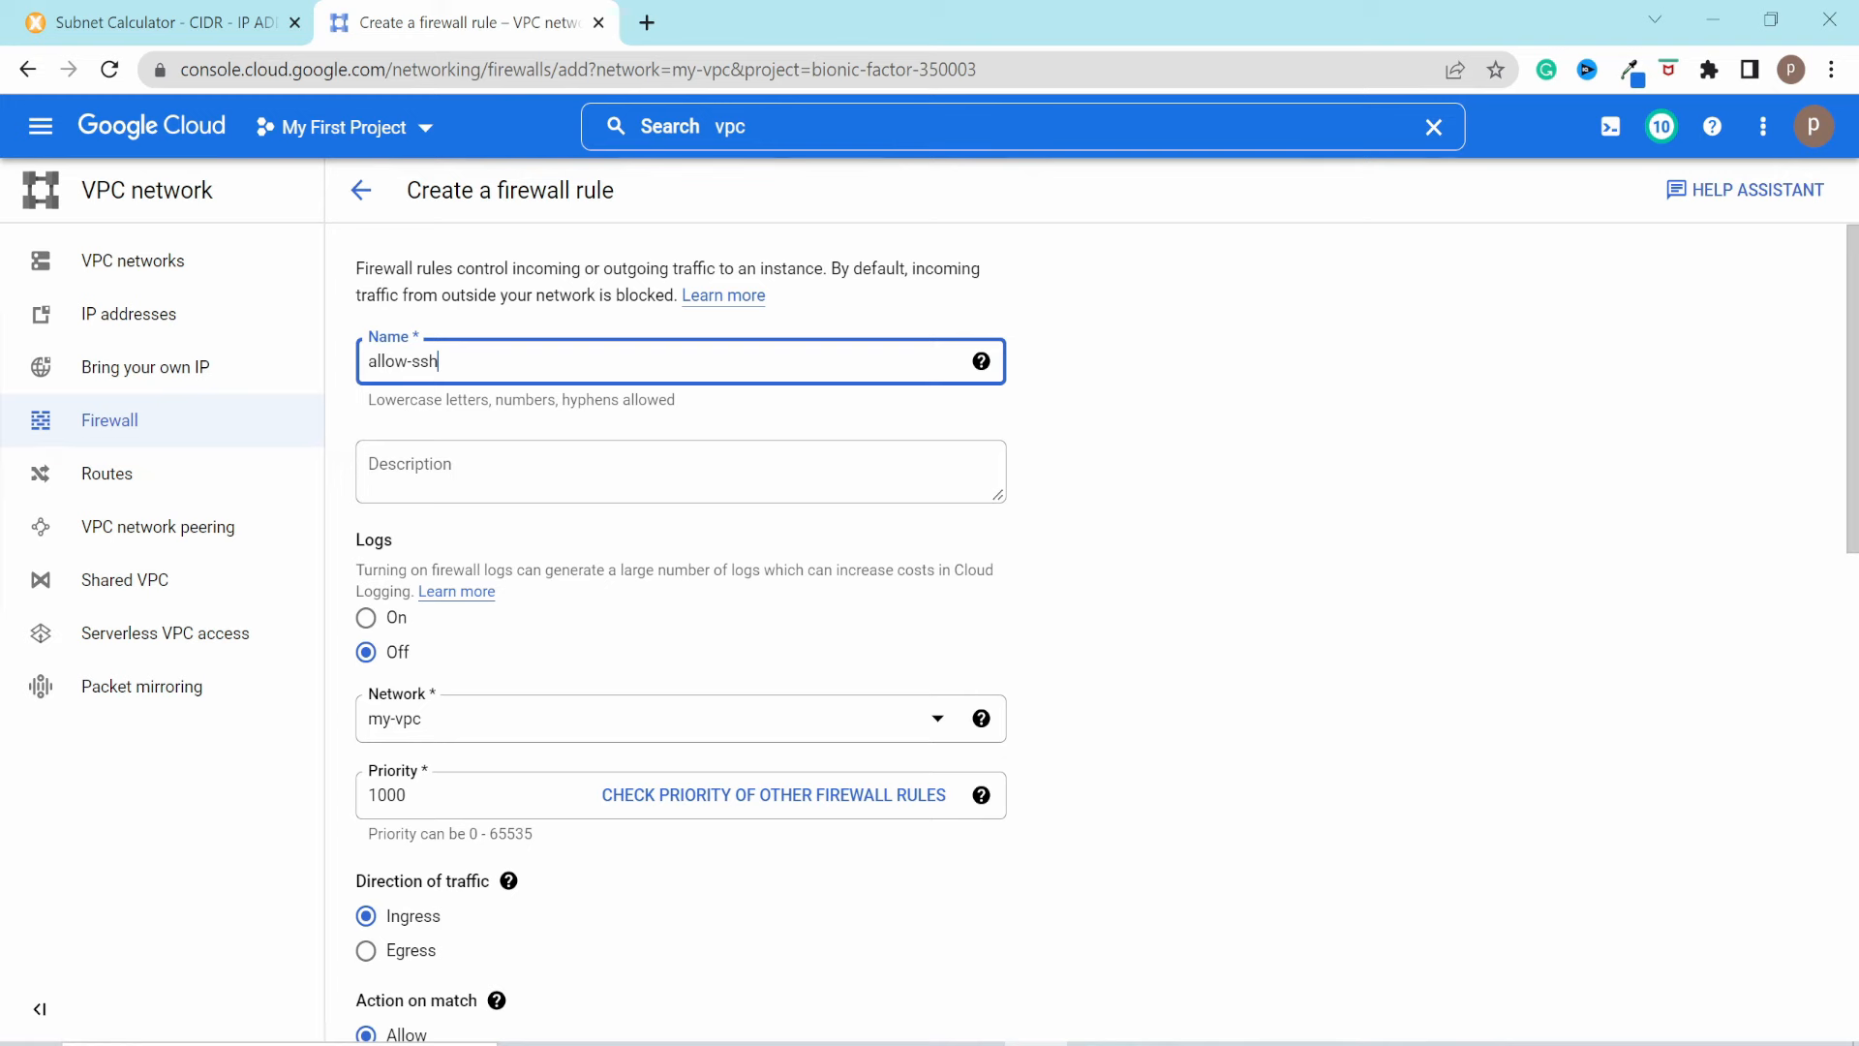
click(1054, 490)
Step: Keep logs off, priority 1000, ingress direction and the Allow action, and enter dev-server as the rule's target tag
scroll(1055, 490, down, 1)
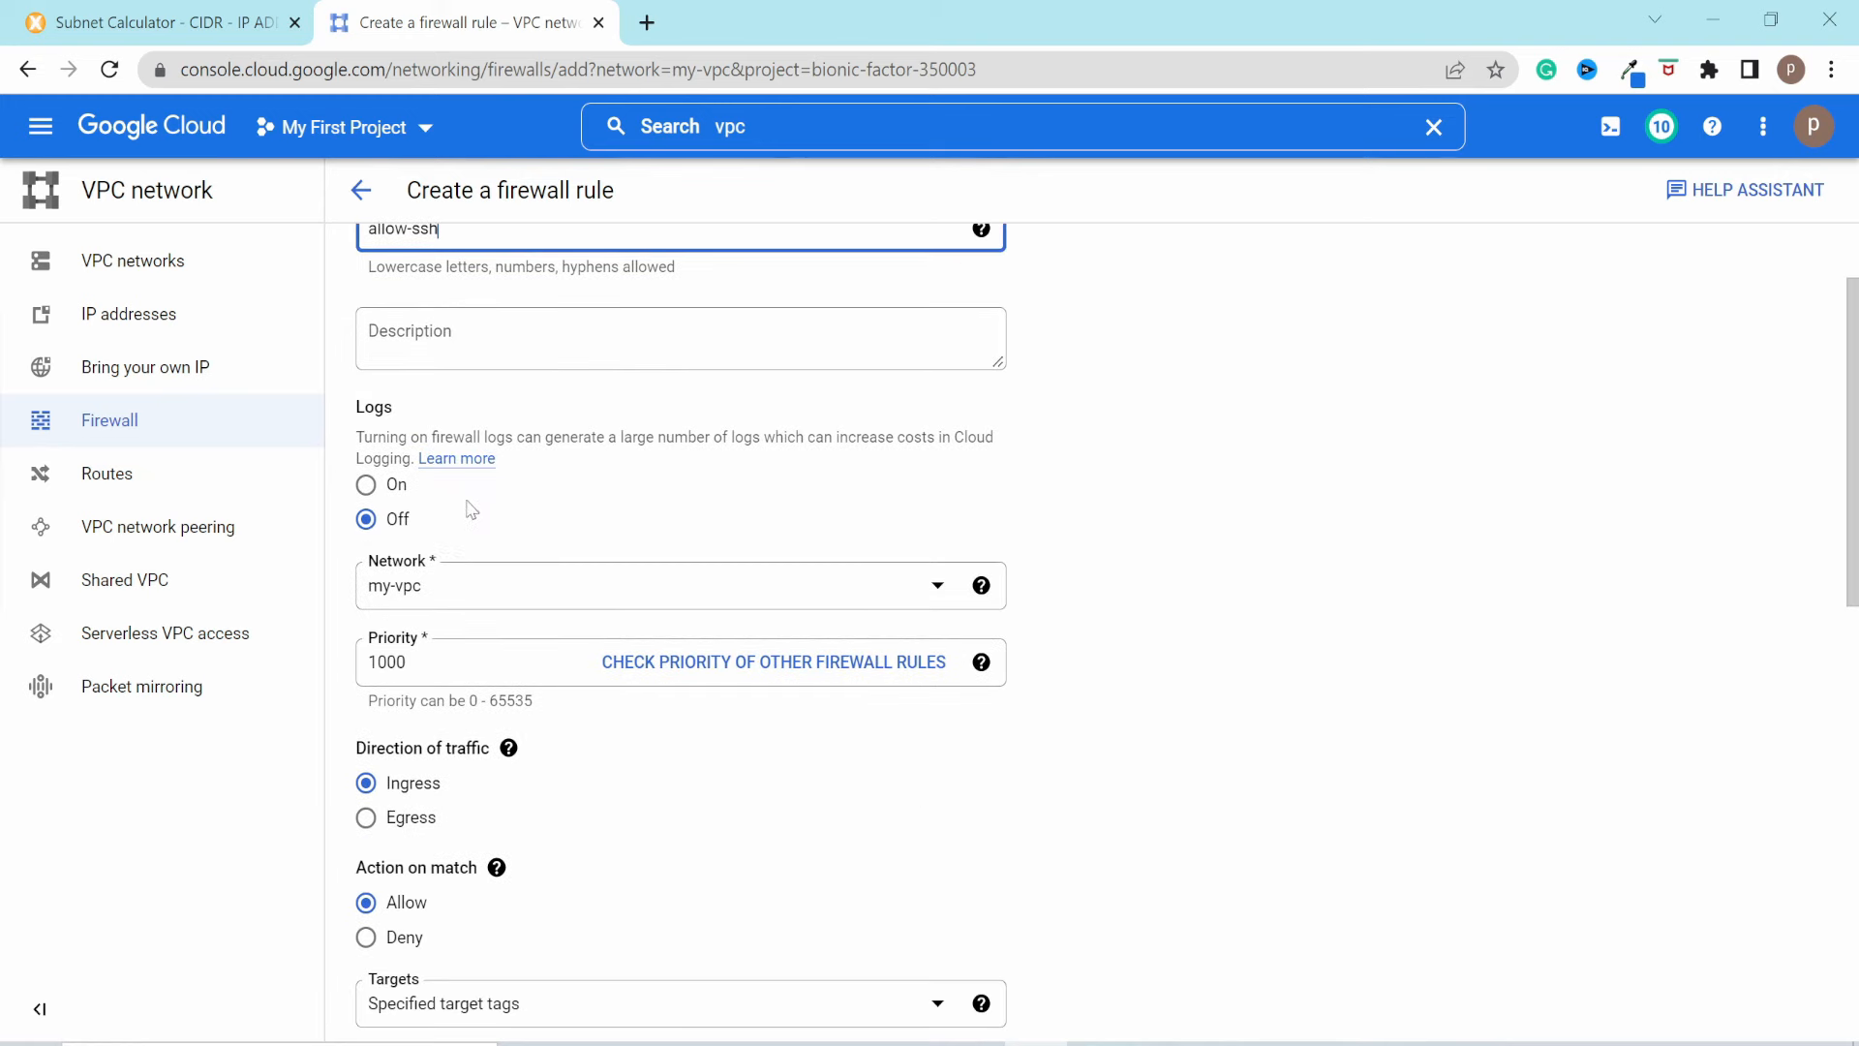
scroll(474, 509, down, 1)
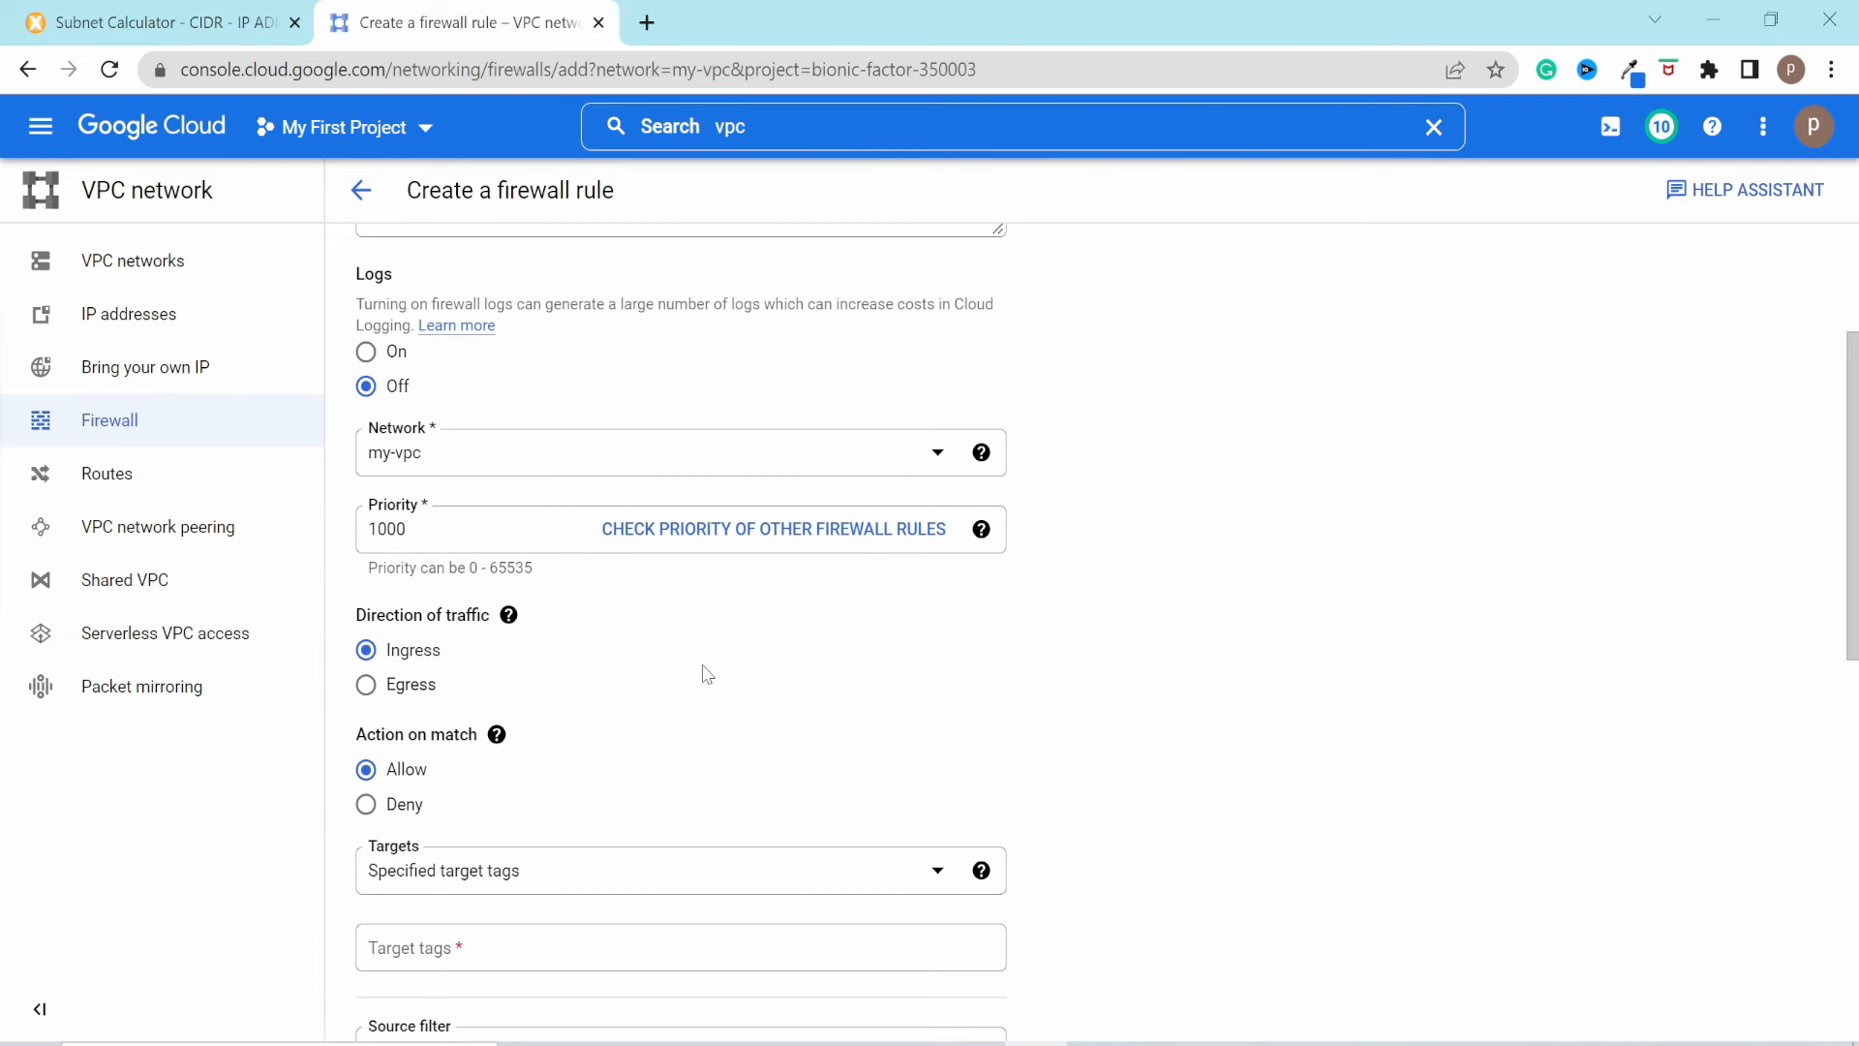
scroll(690, 661, down, 1)
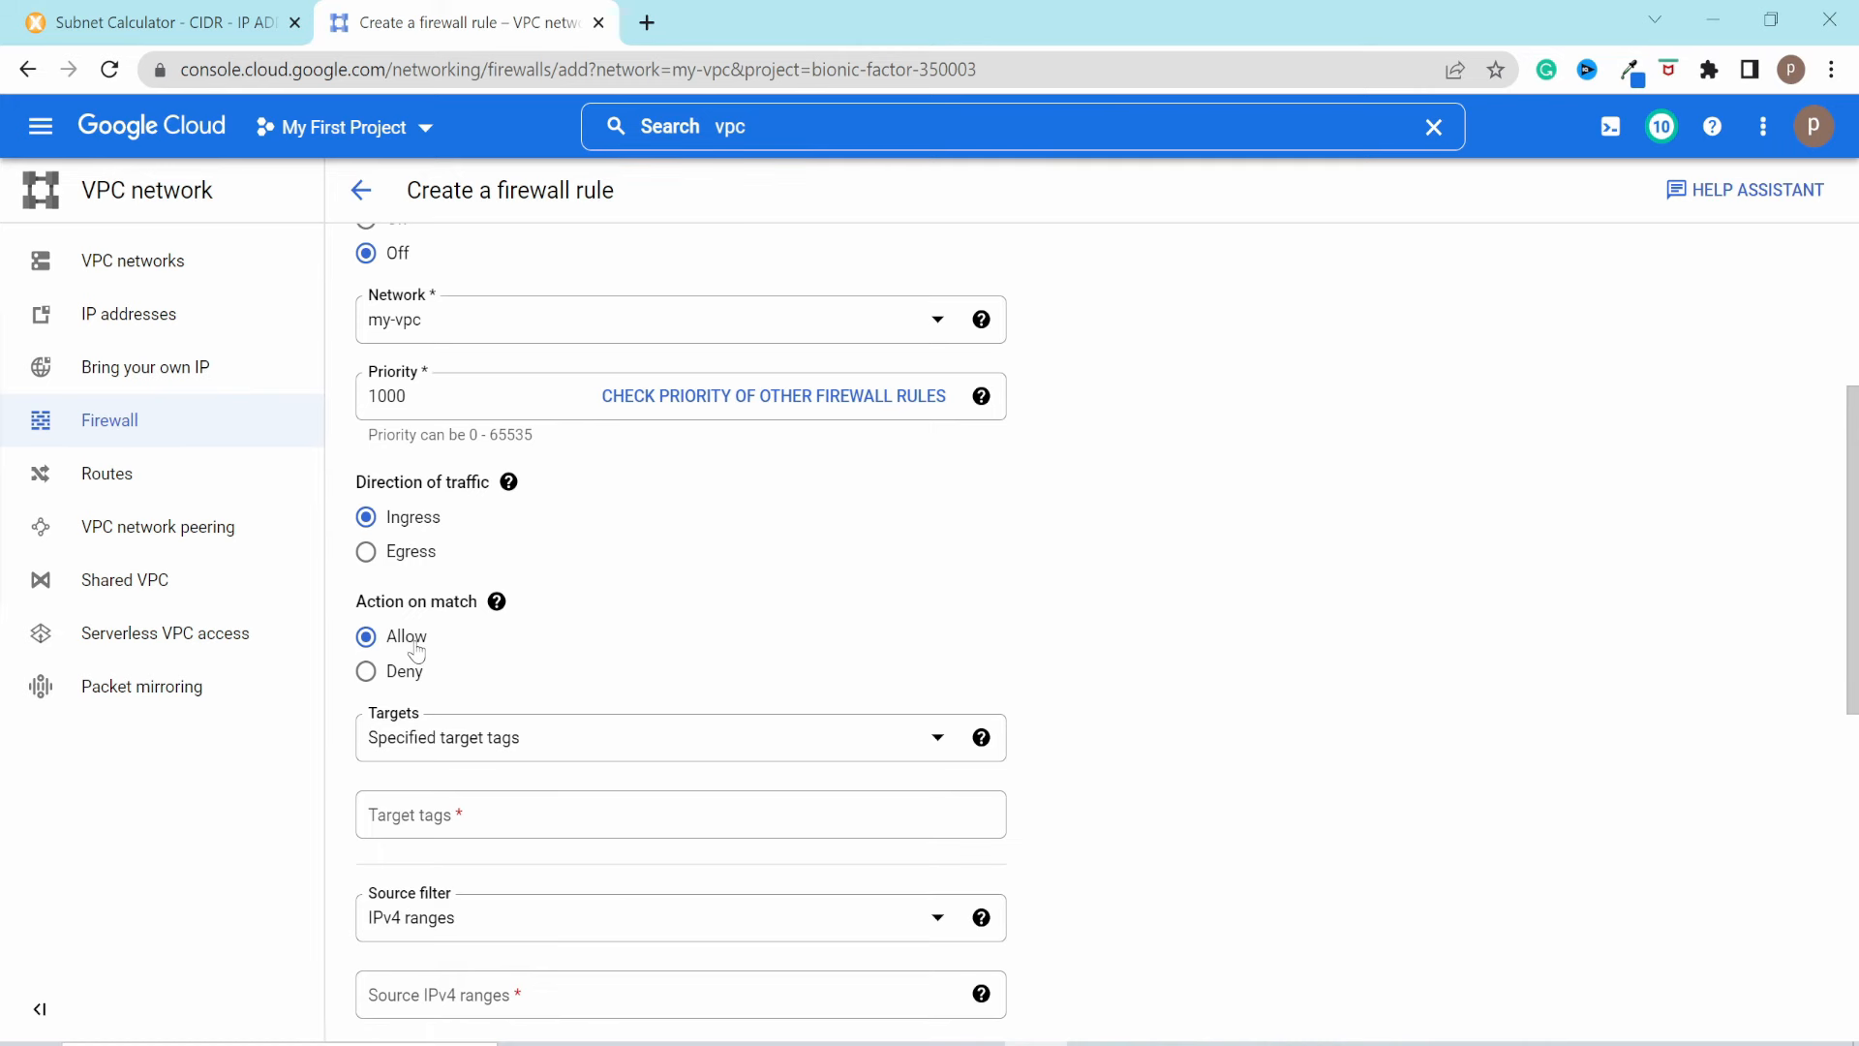
scroll(1070, 605, down, 2)
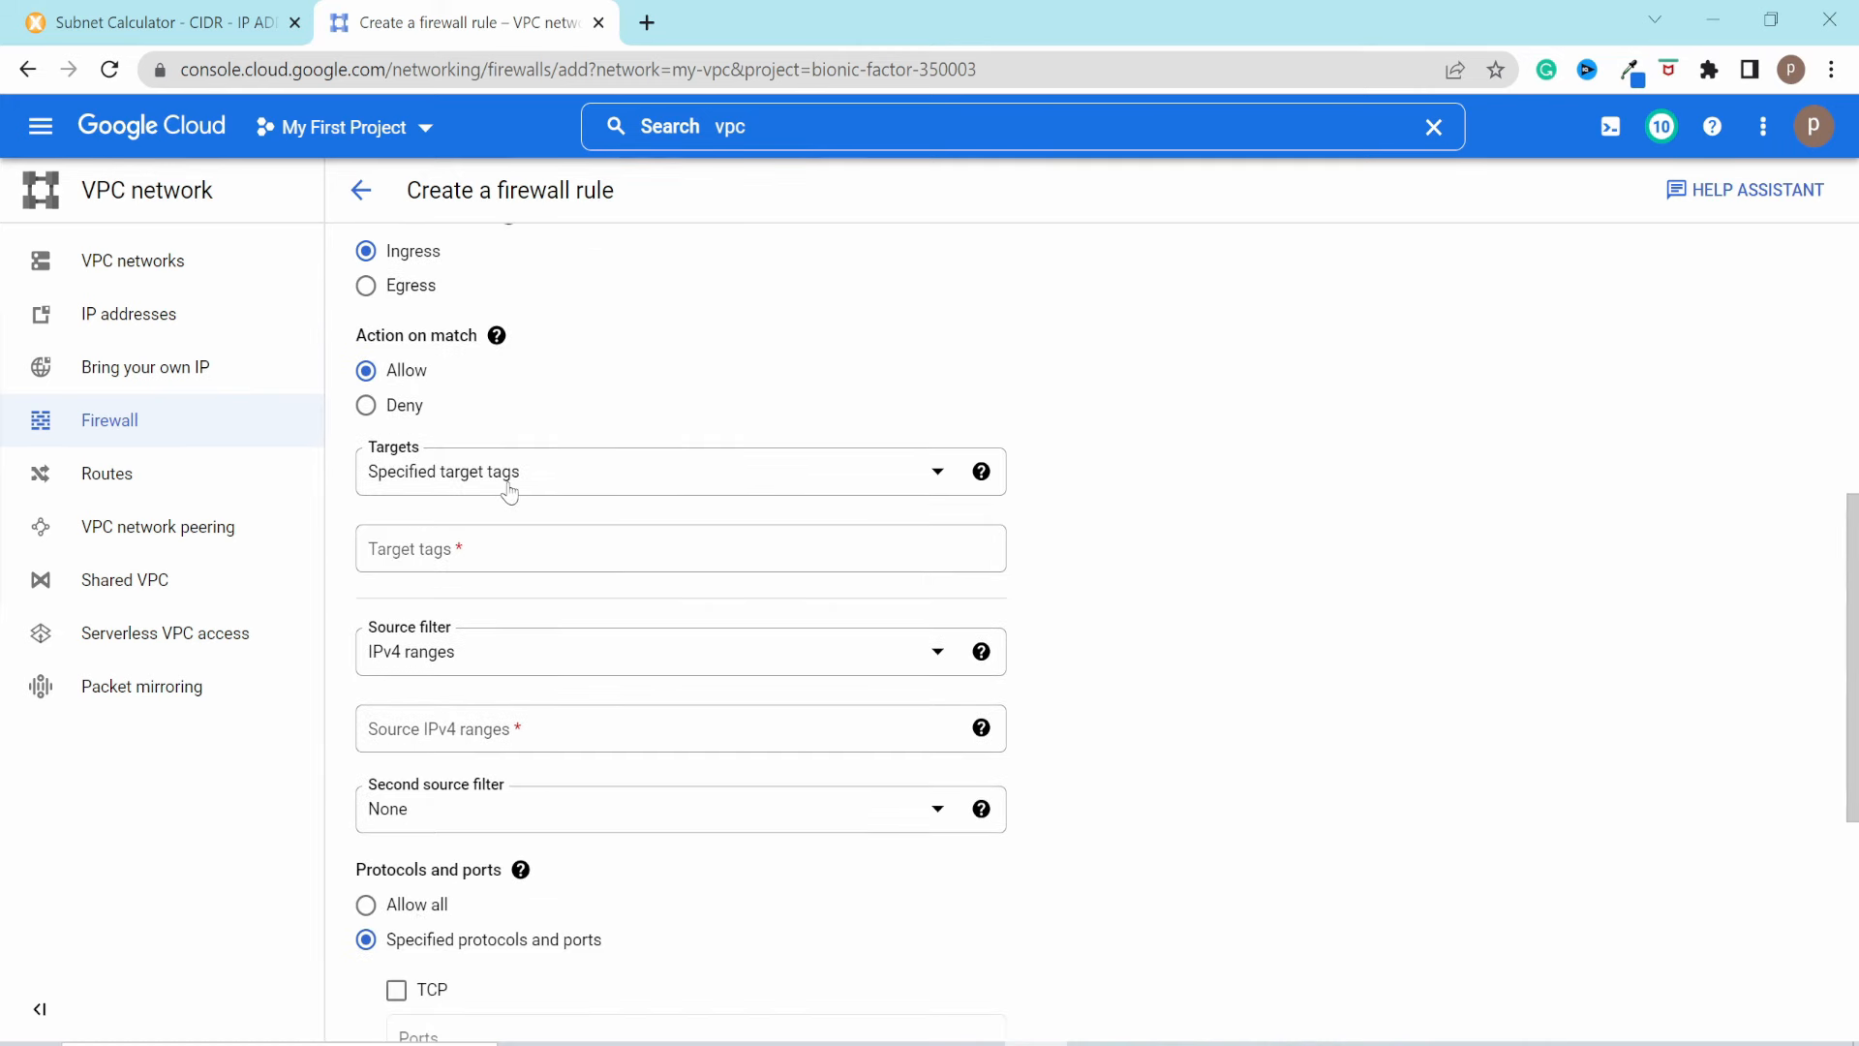
click(494, 550)
text(dev)
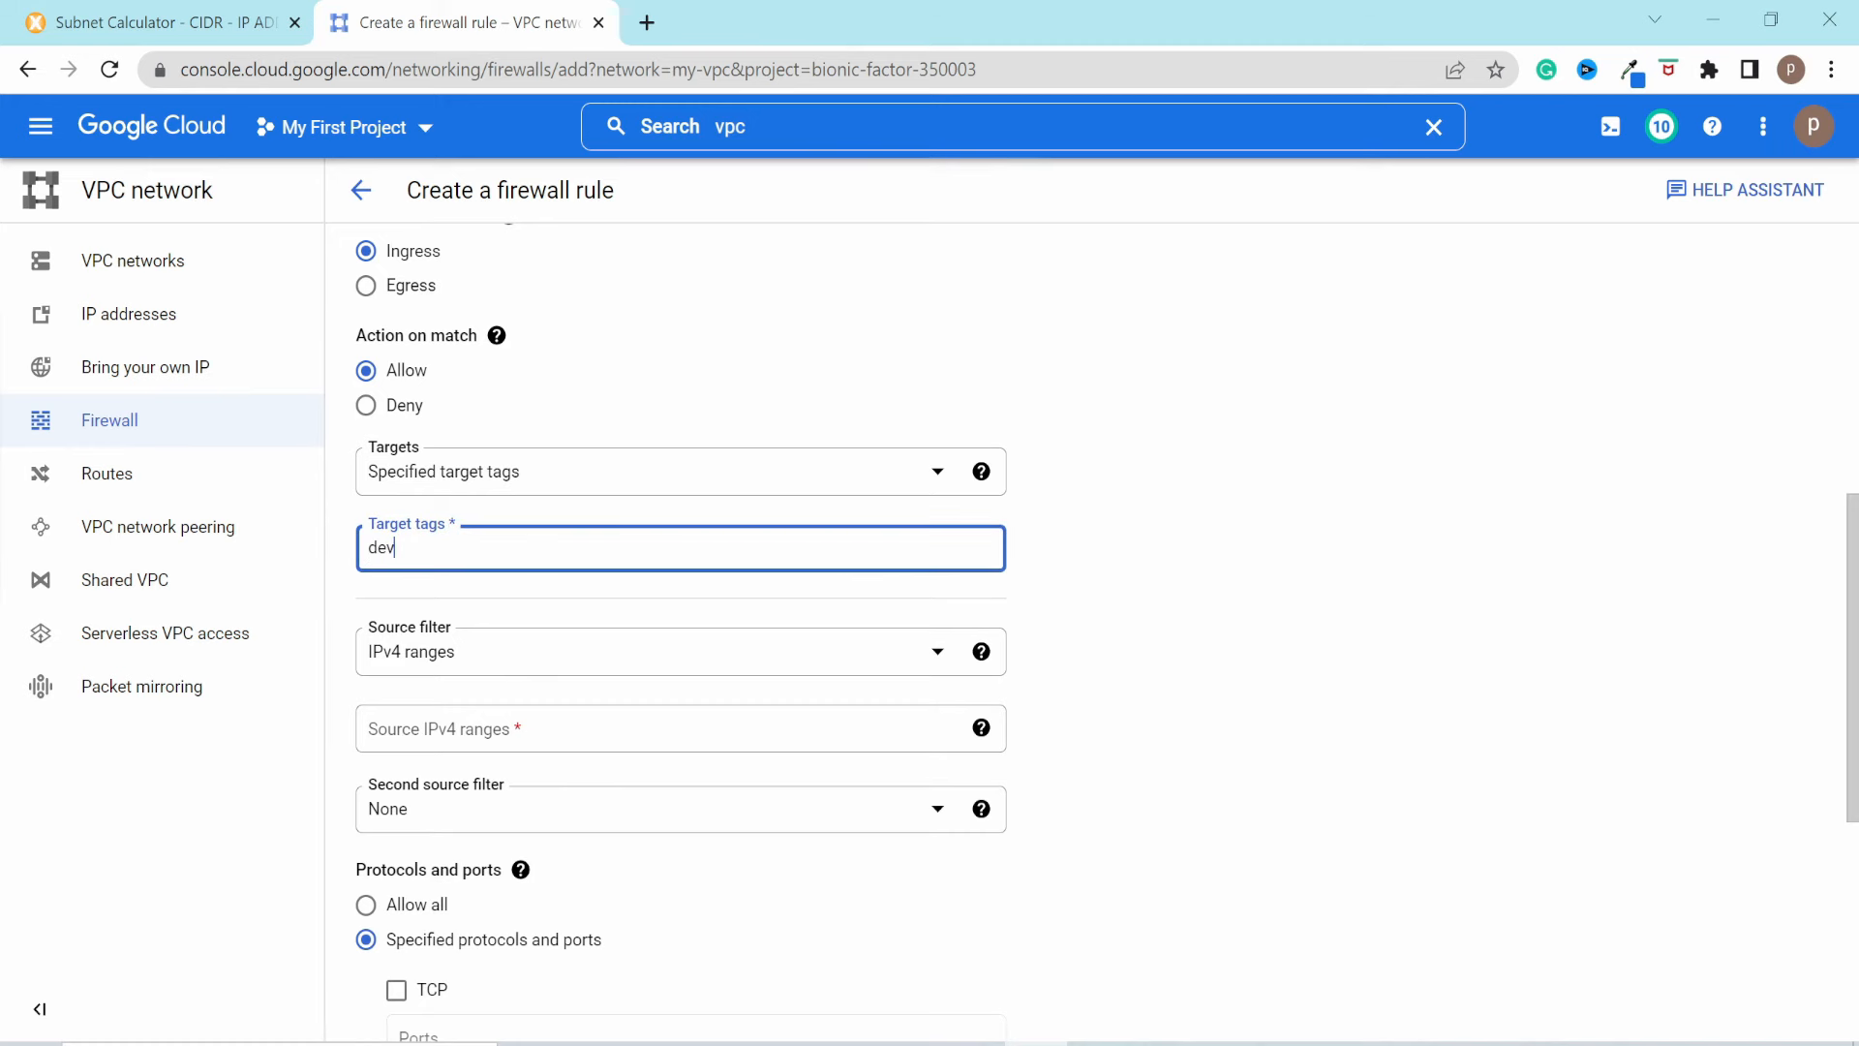
text(-server)
click(1124, 602)
Step: Set the firewall rule's source IPv4 range to 0.0.0.0/0
scroll(1128, 605, down, 1)
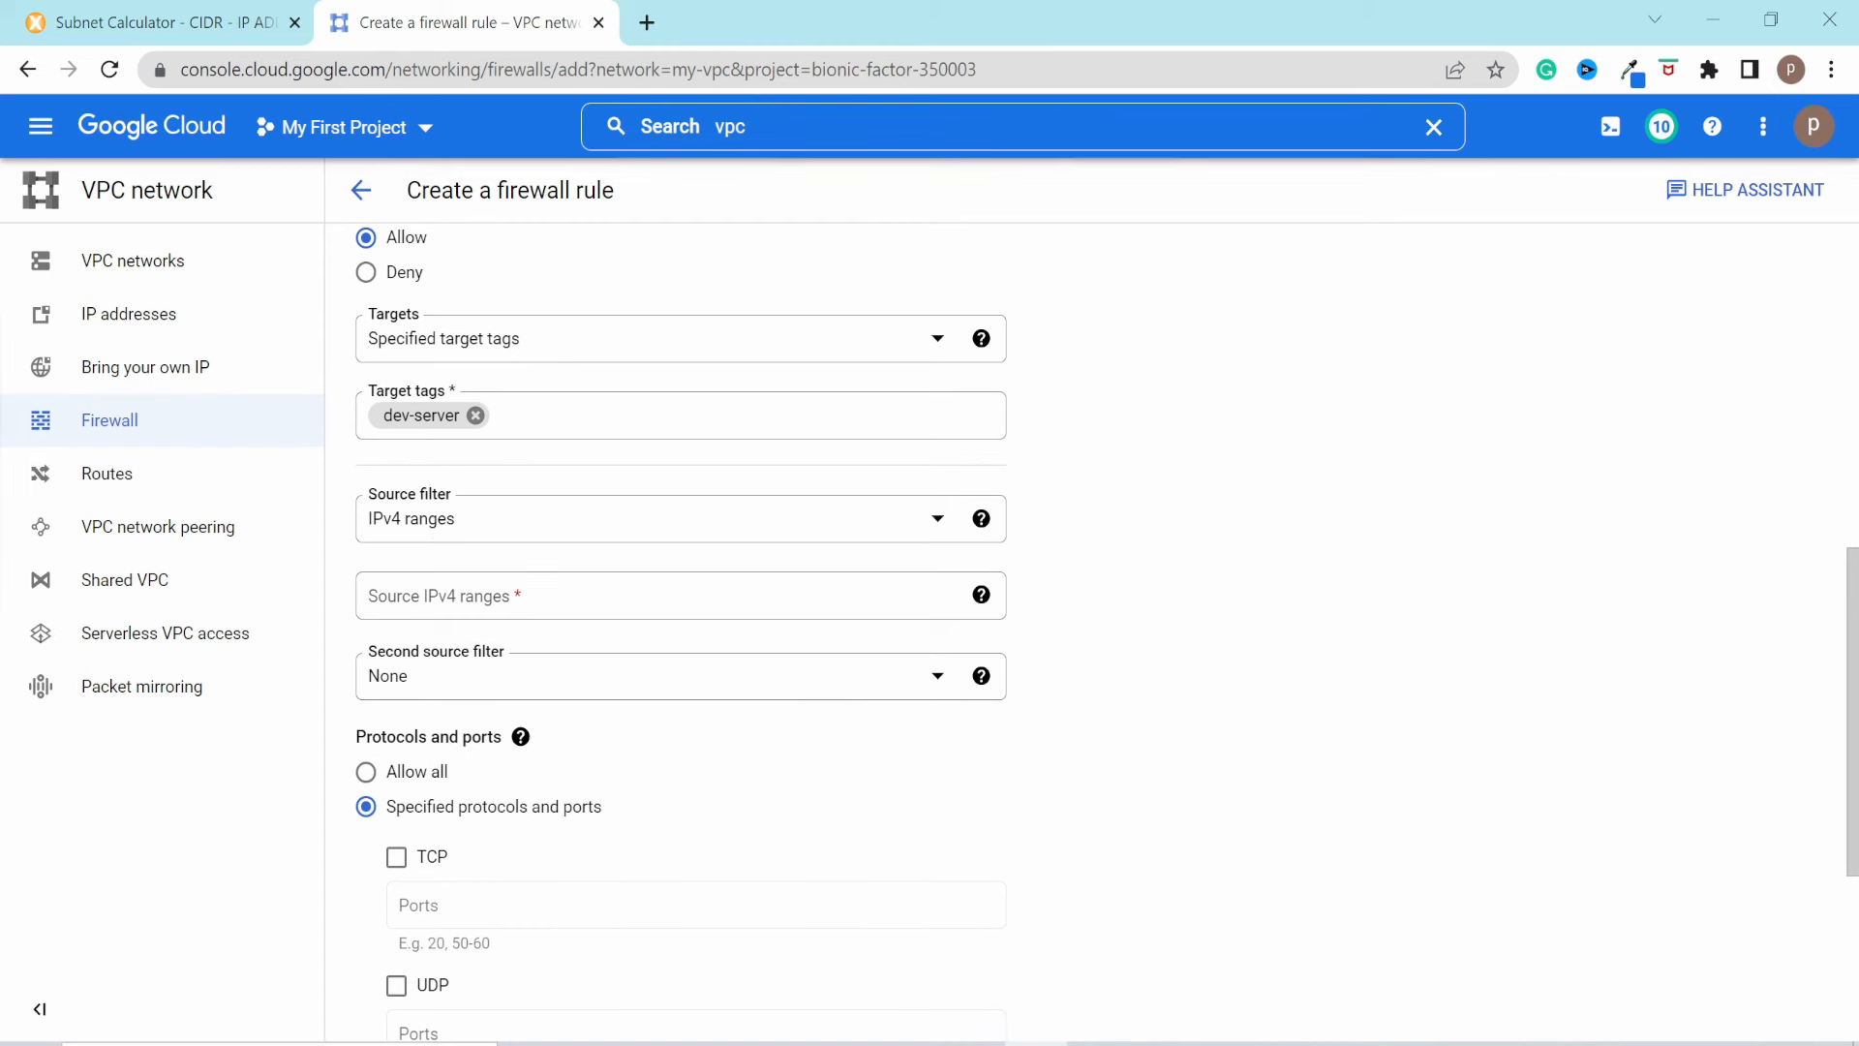
click(594, 608)
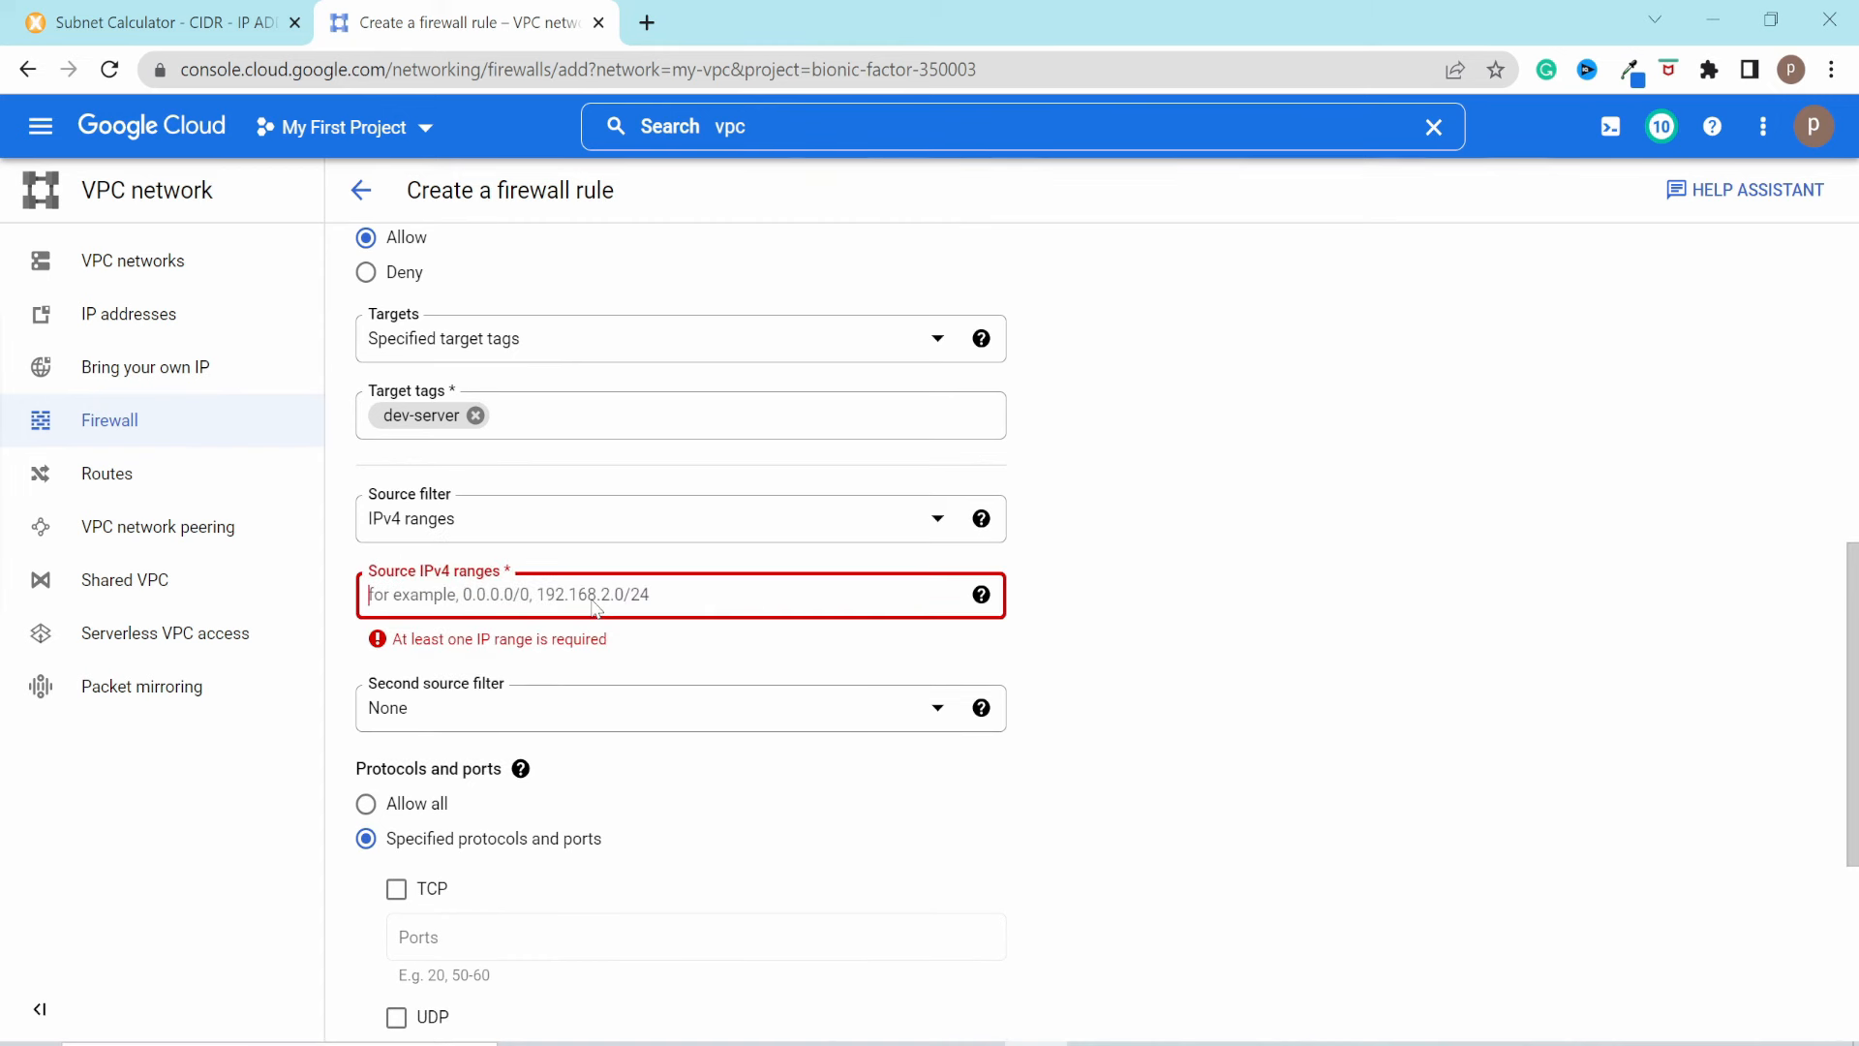
text(0.0.0.0/)
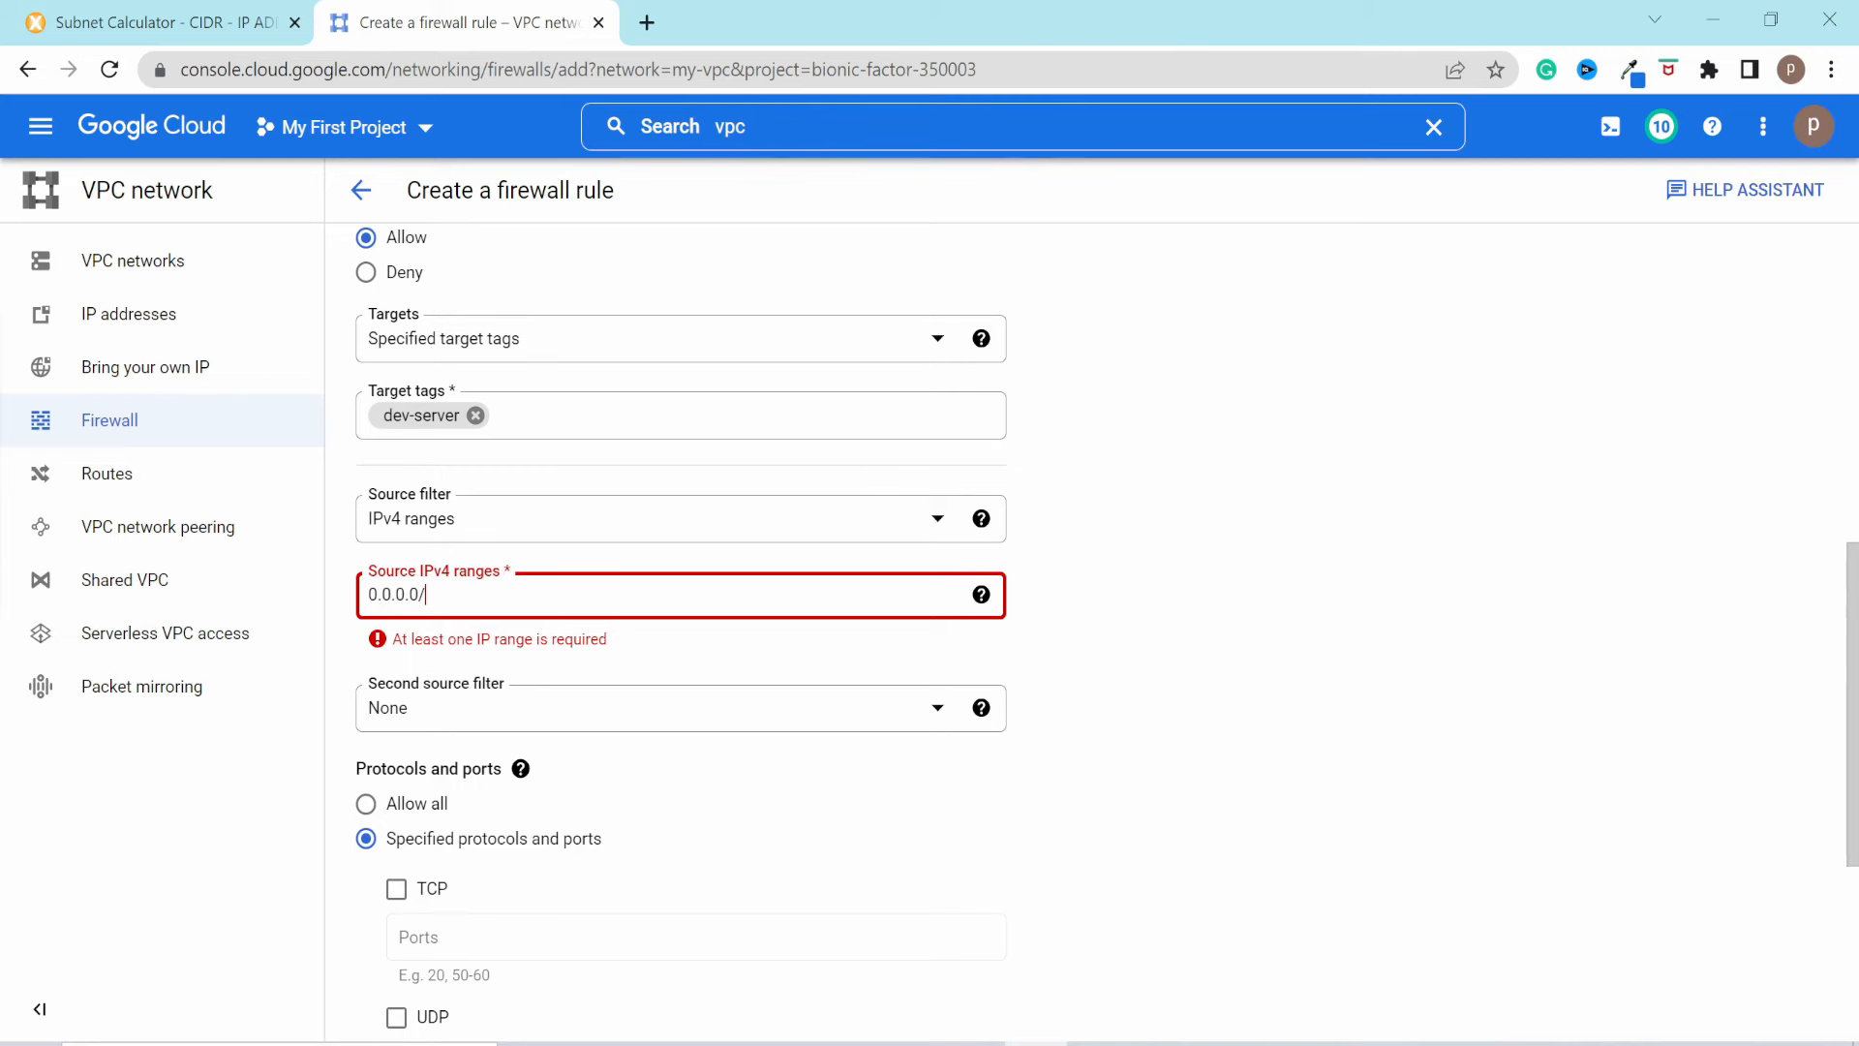
text(0)
key(Return)
Step: Restrict the firewall rule's specified protocols and ports to TCP port 22
scroll(673, 739, down, 3)
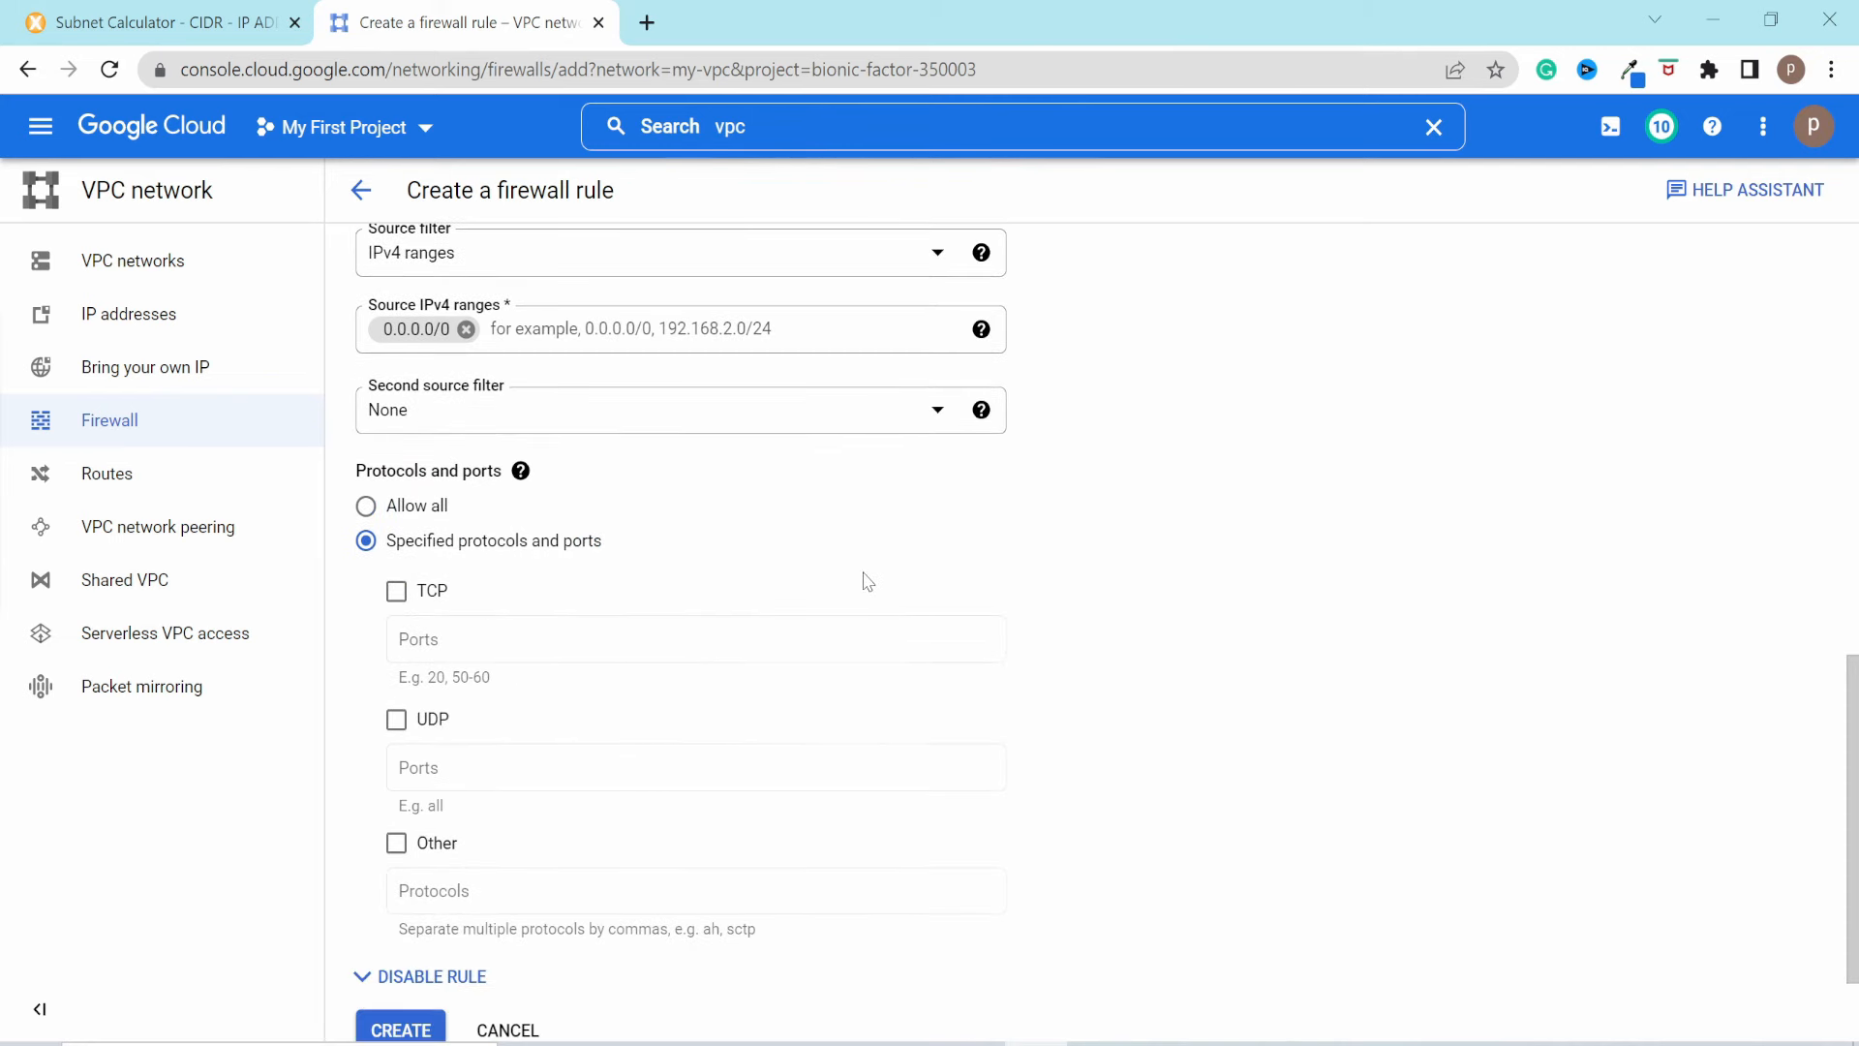
click(413, 601)
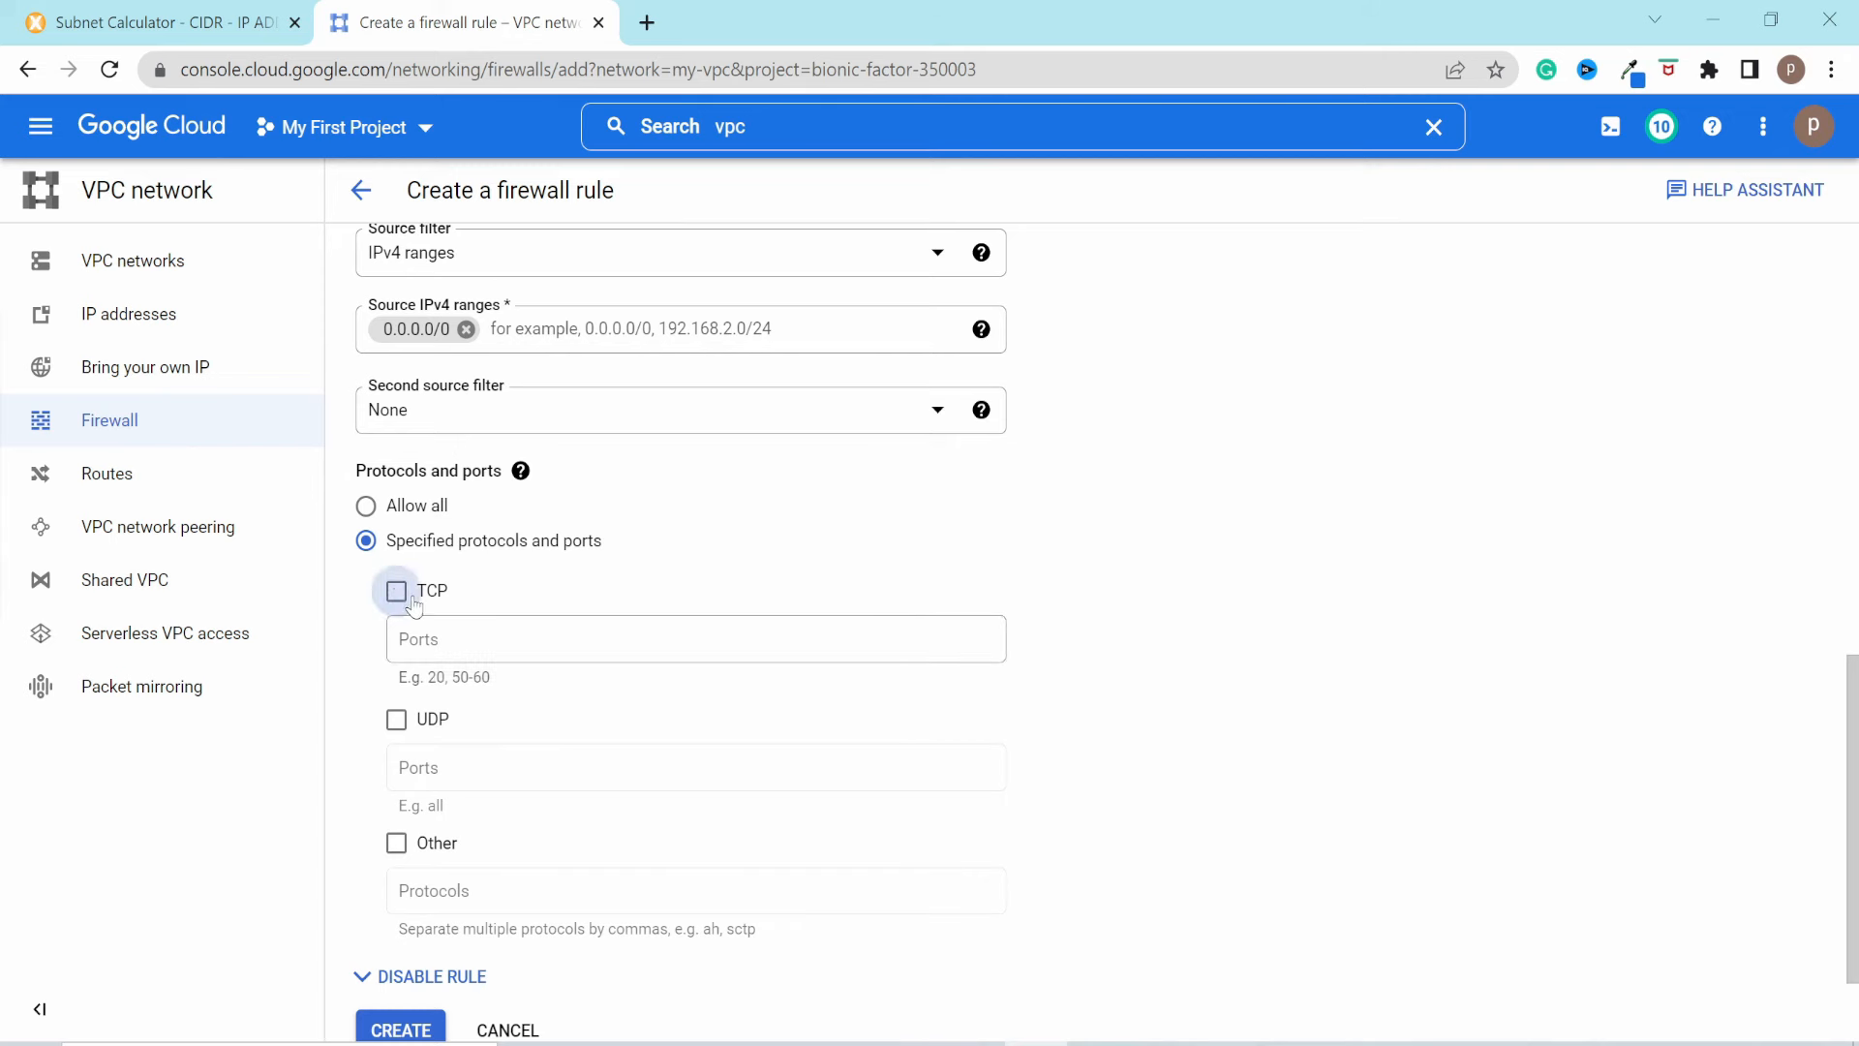
click(503, 646)
text(22)
click(1371, 603)
scroll(996, 751, down, 2)
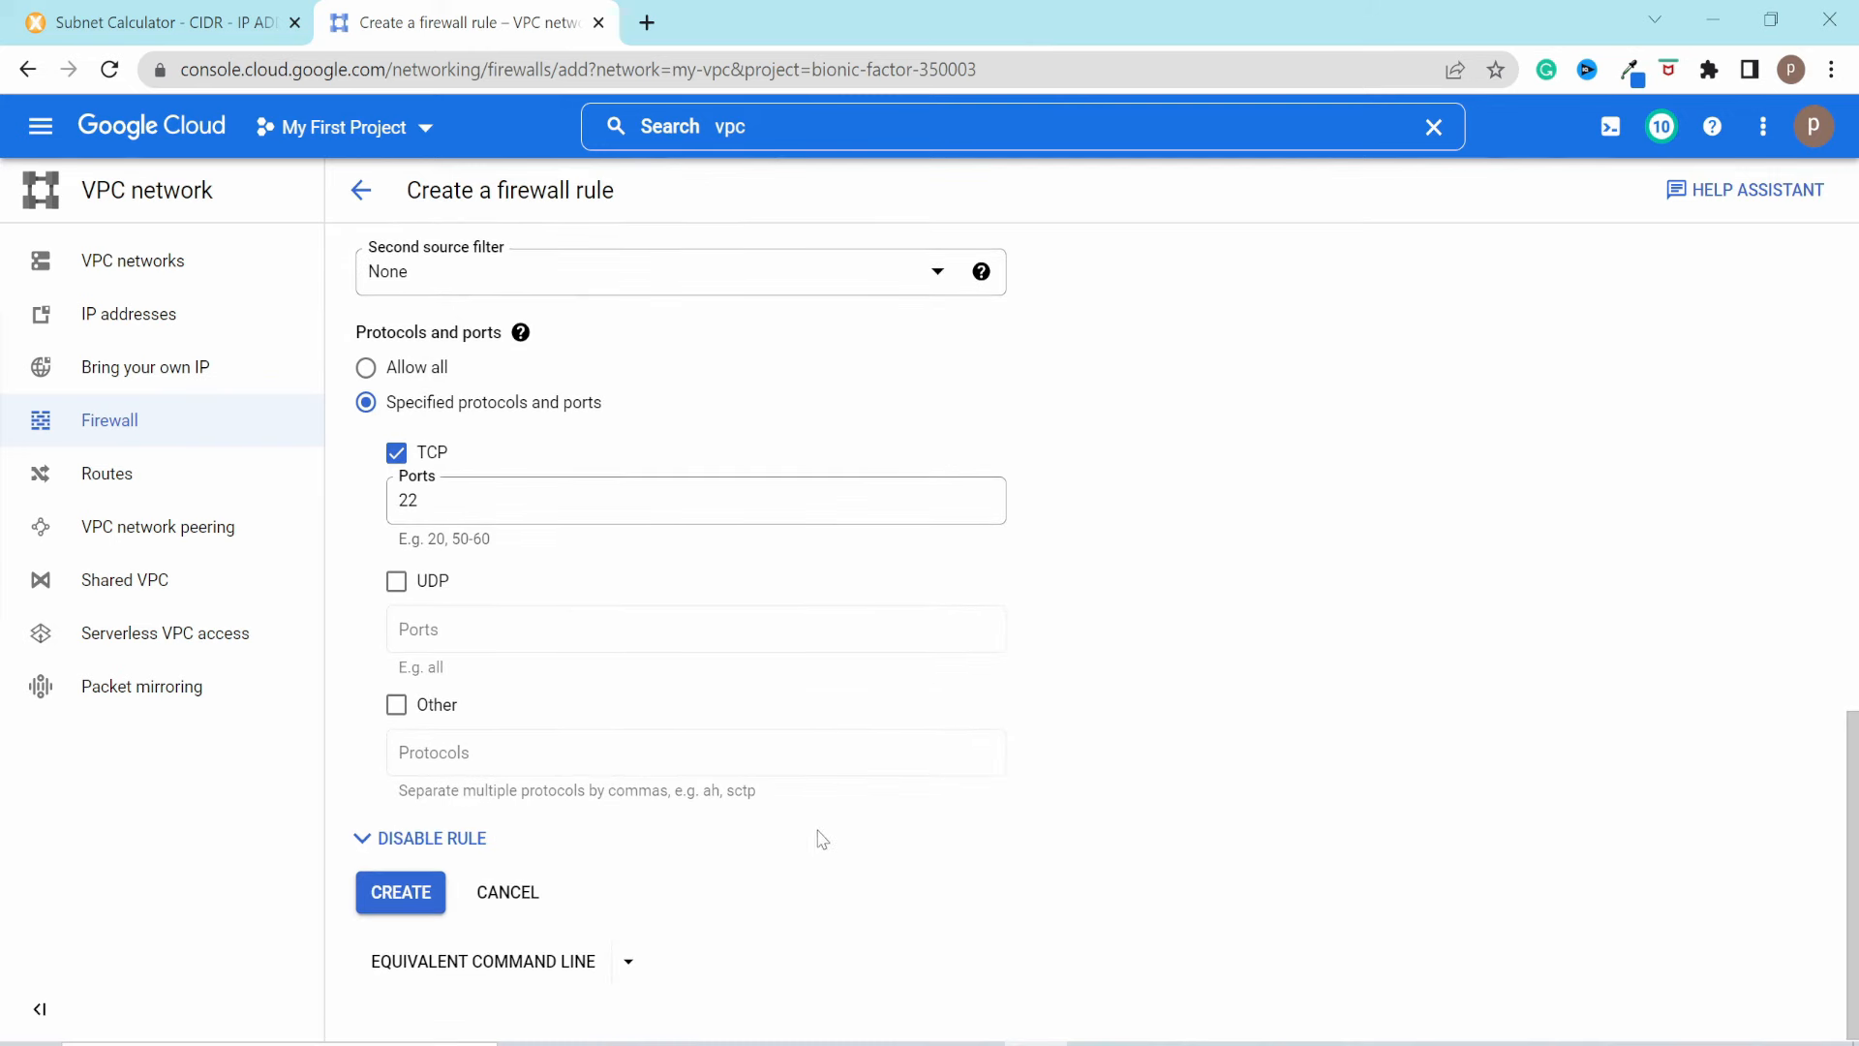
Step: Review the allow-ssh rule's settings and create the firewall rule
scroll(826, 845, up, 10)
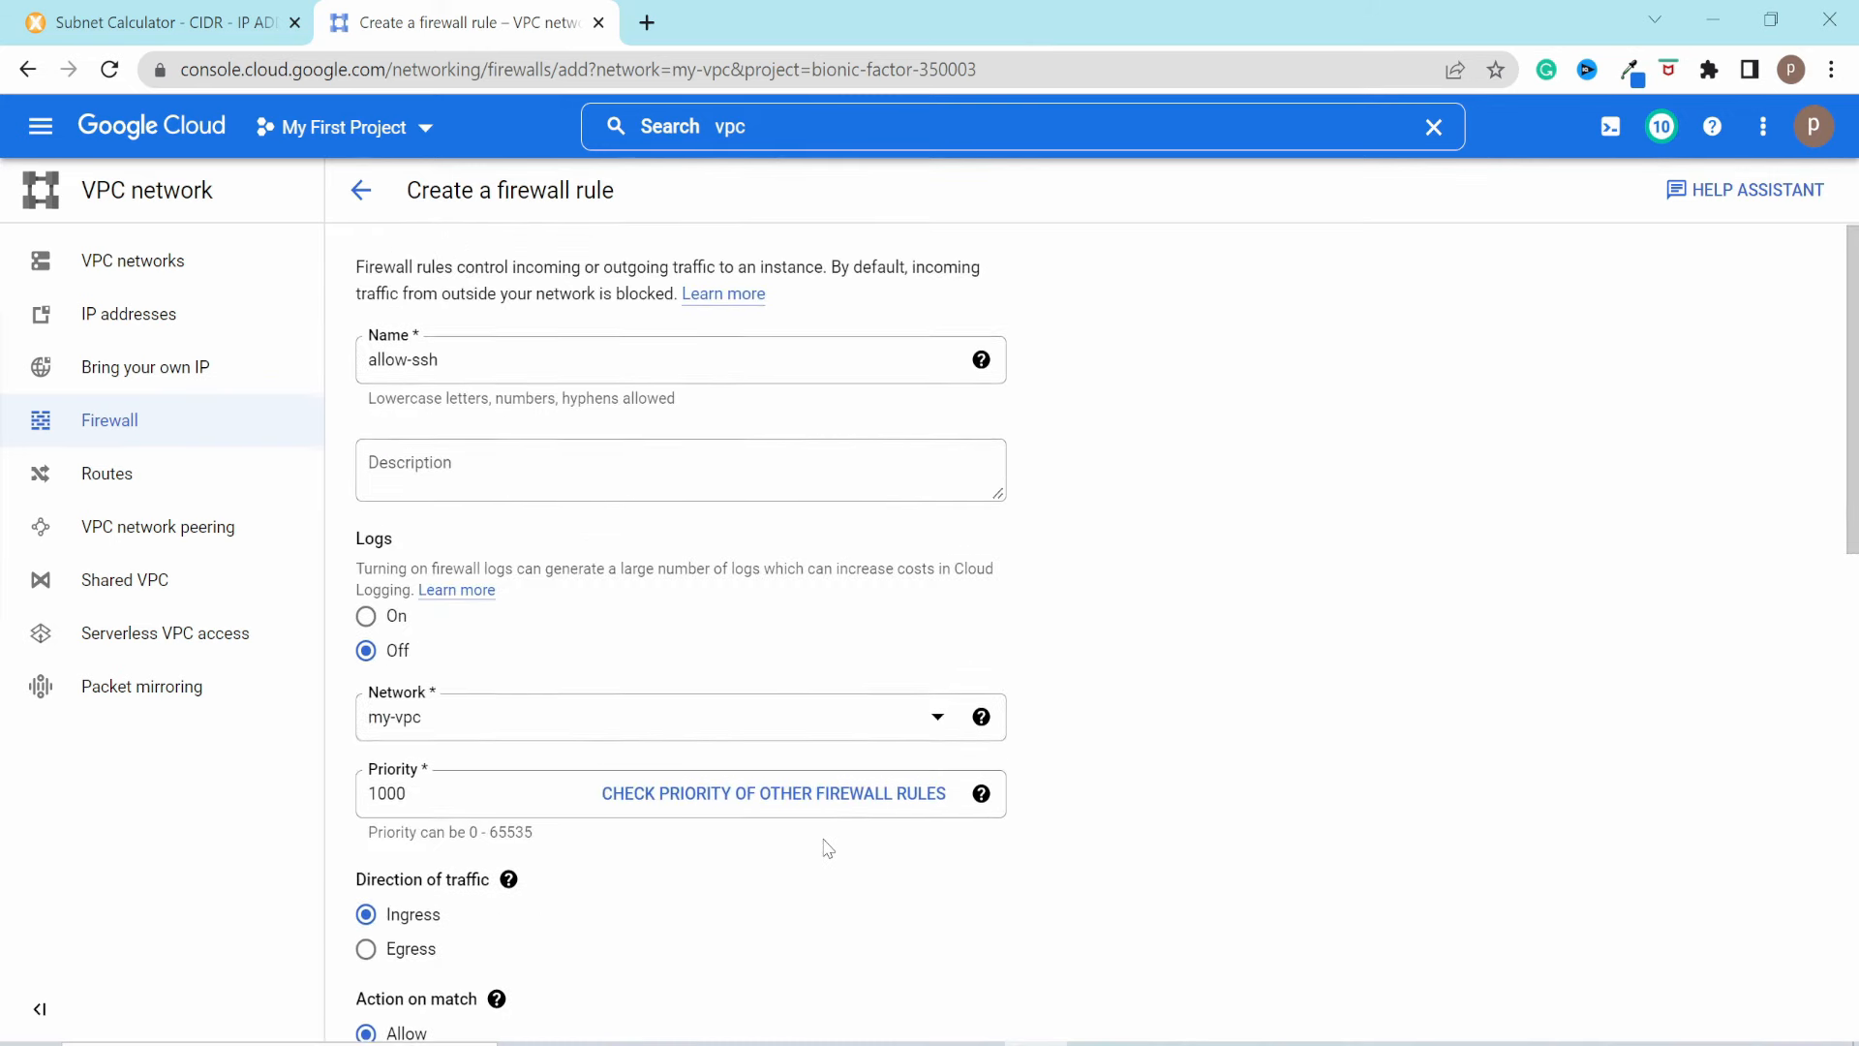
scroll(826, 846, down, 10)
click(401, 893)
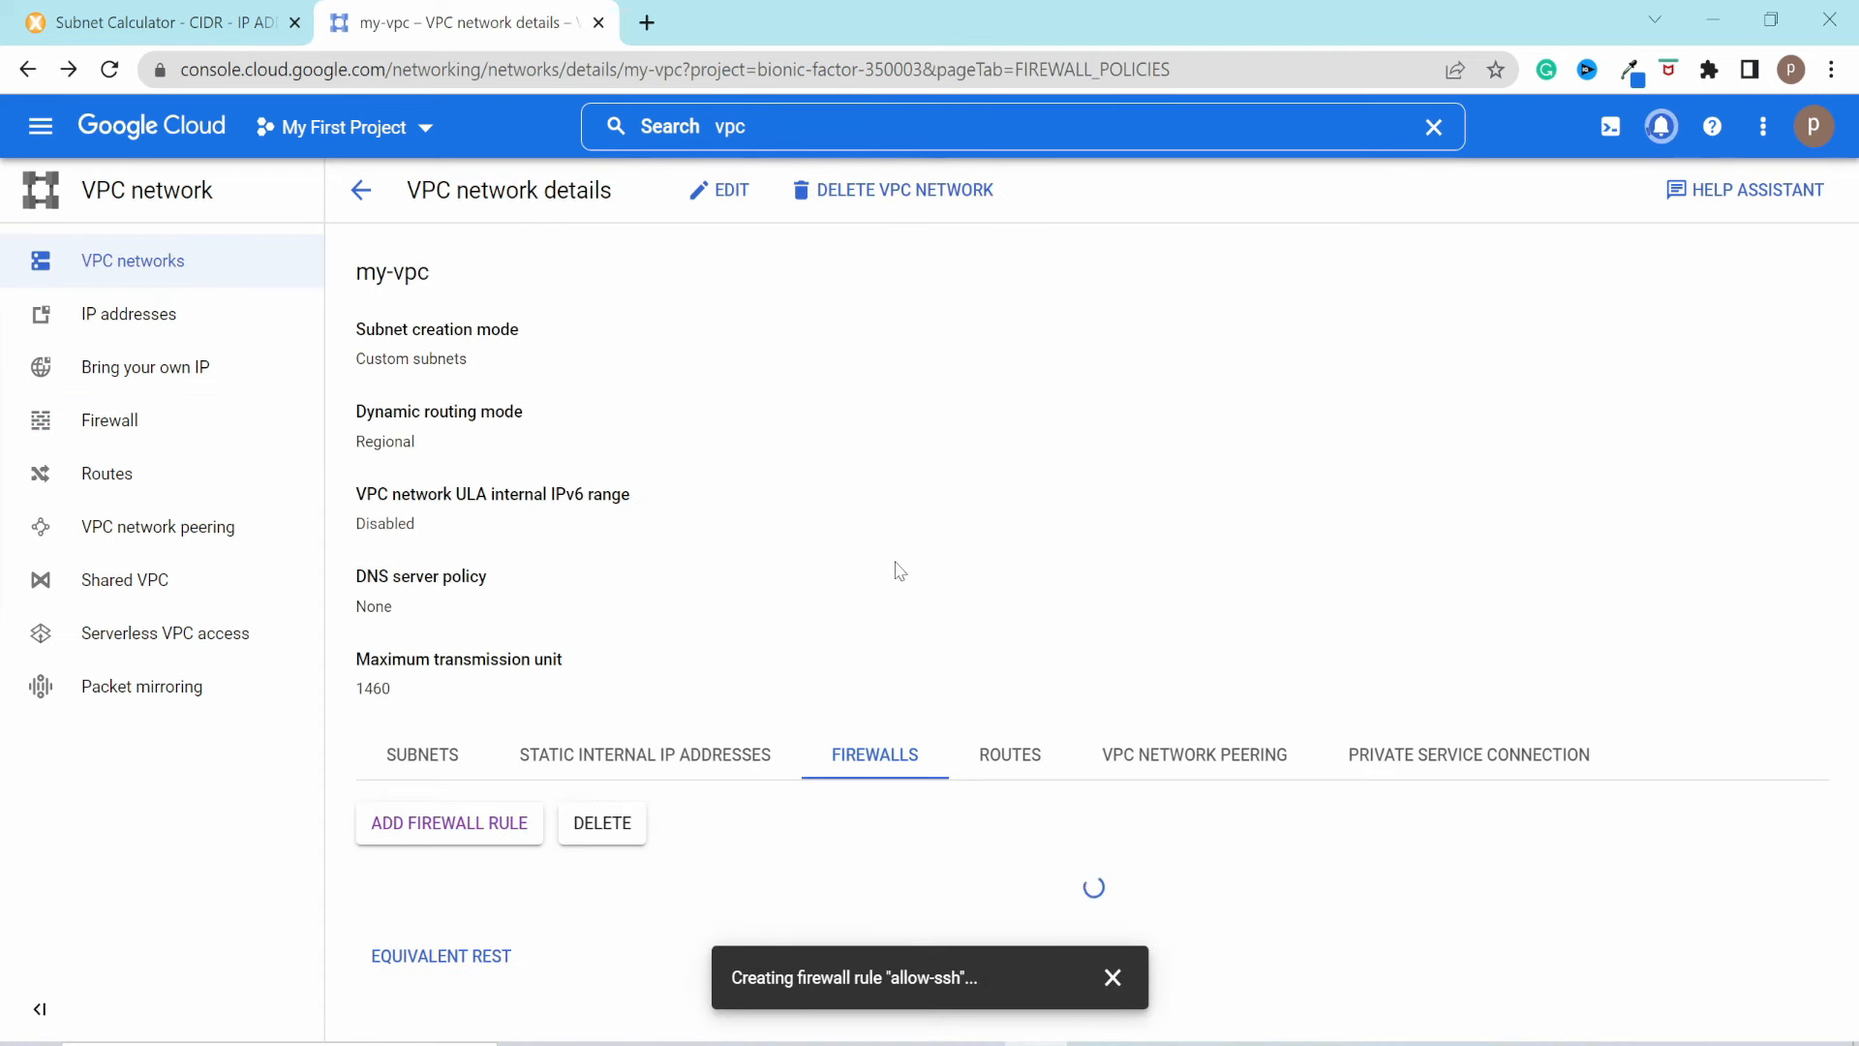
Step: Expand vpc-firewall-rules in my-vpc's firewall list and check the allow-ssh rule's targets, source and ports
scroll(640, 923, down, 2)
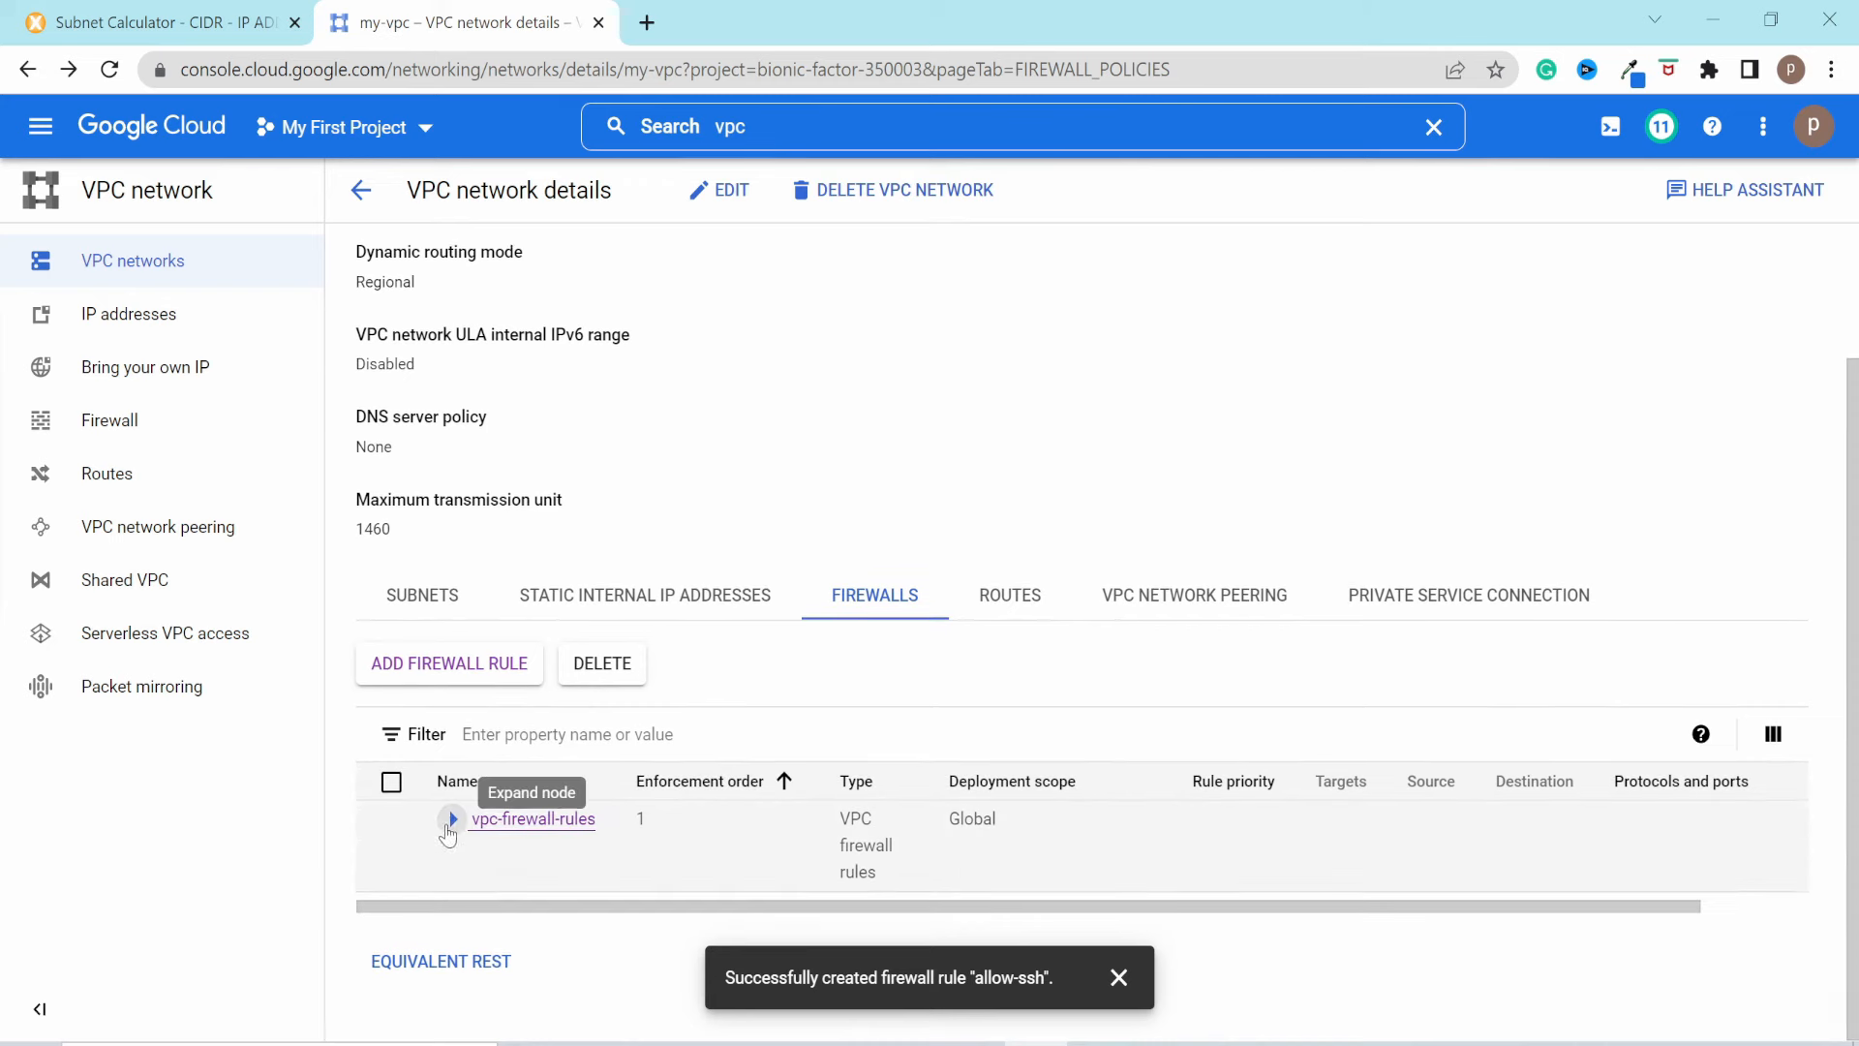
click(452, 820)
scroll(722, 631, down, 1)
click(453, 729)
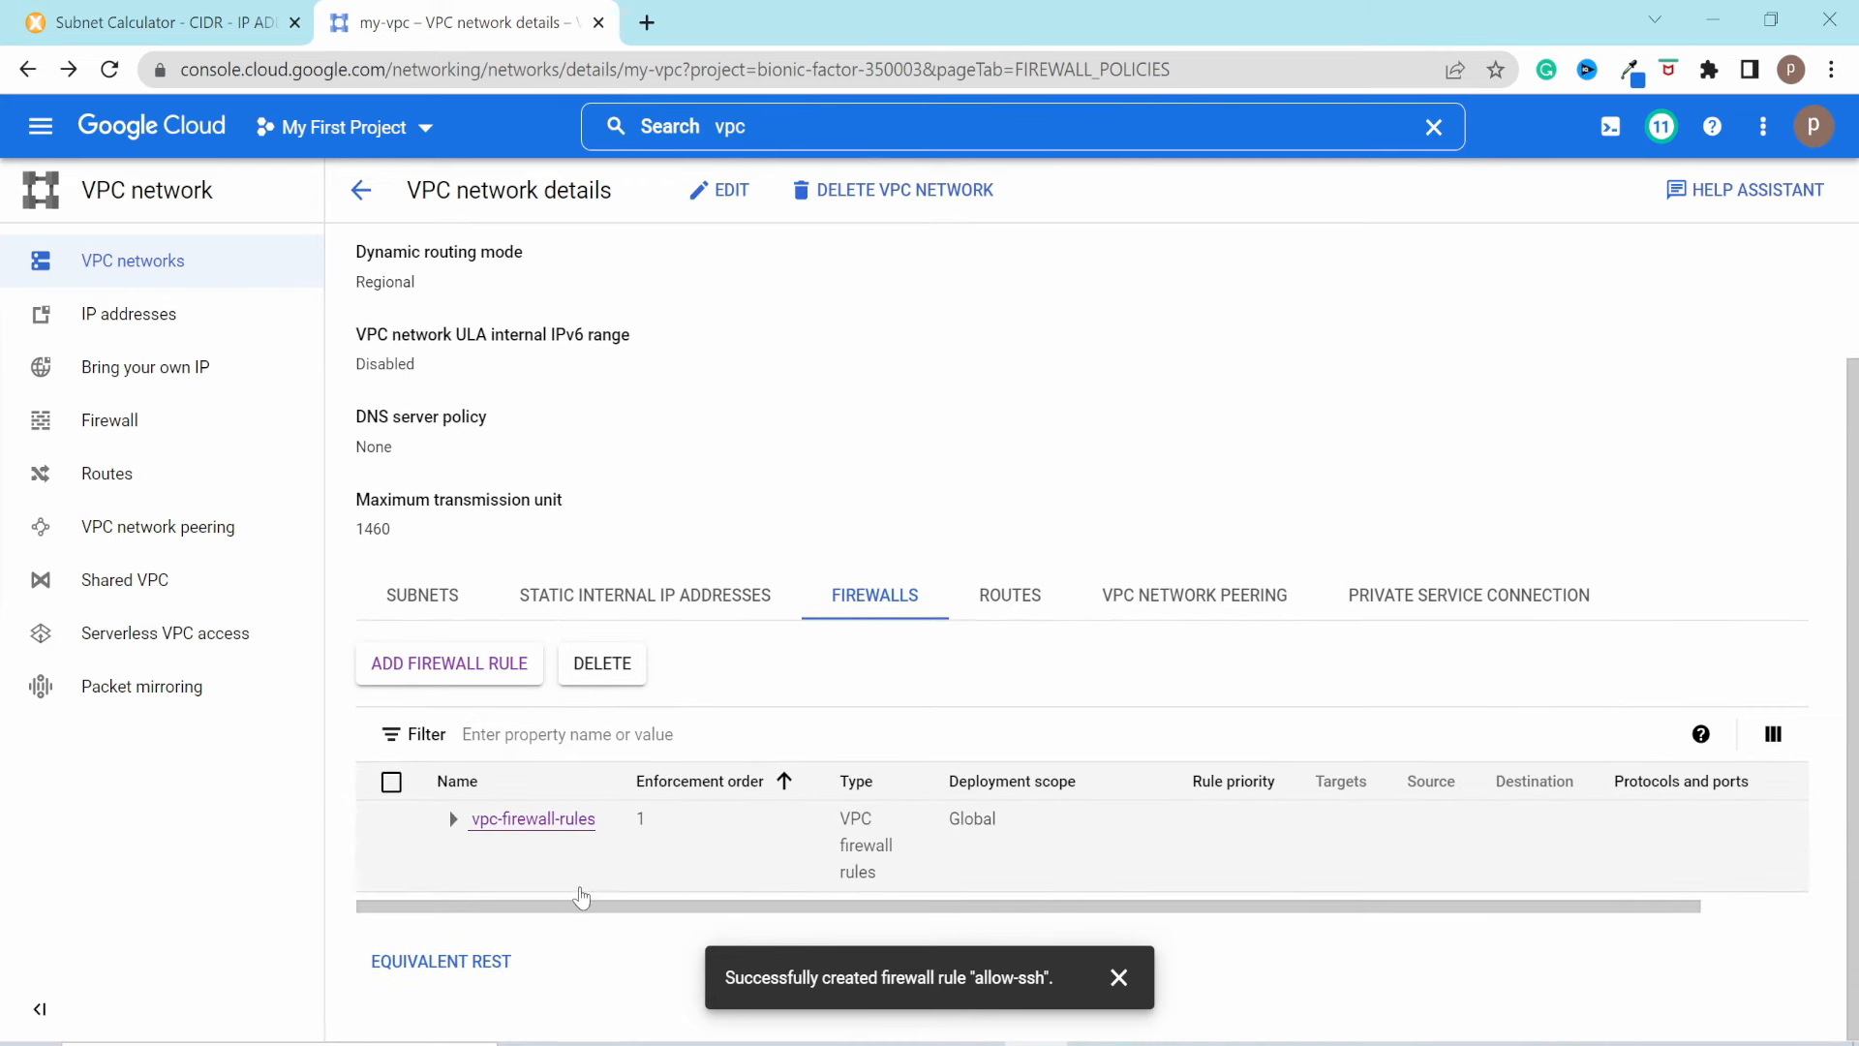
click(452, 819)
scroll(561, 869, down, 1)
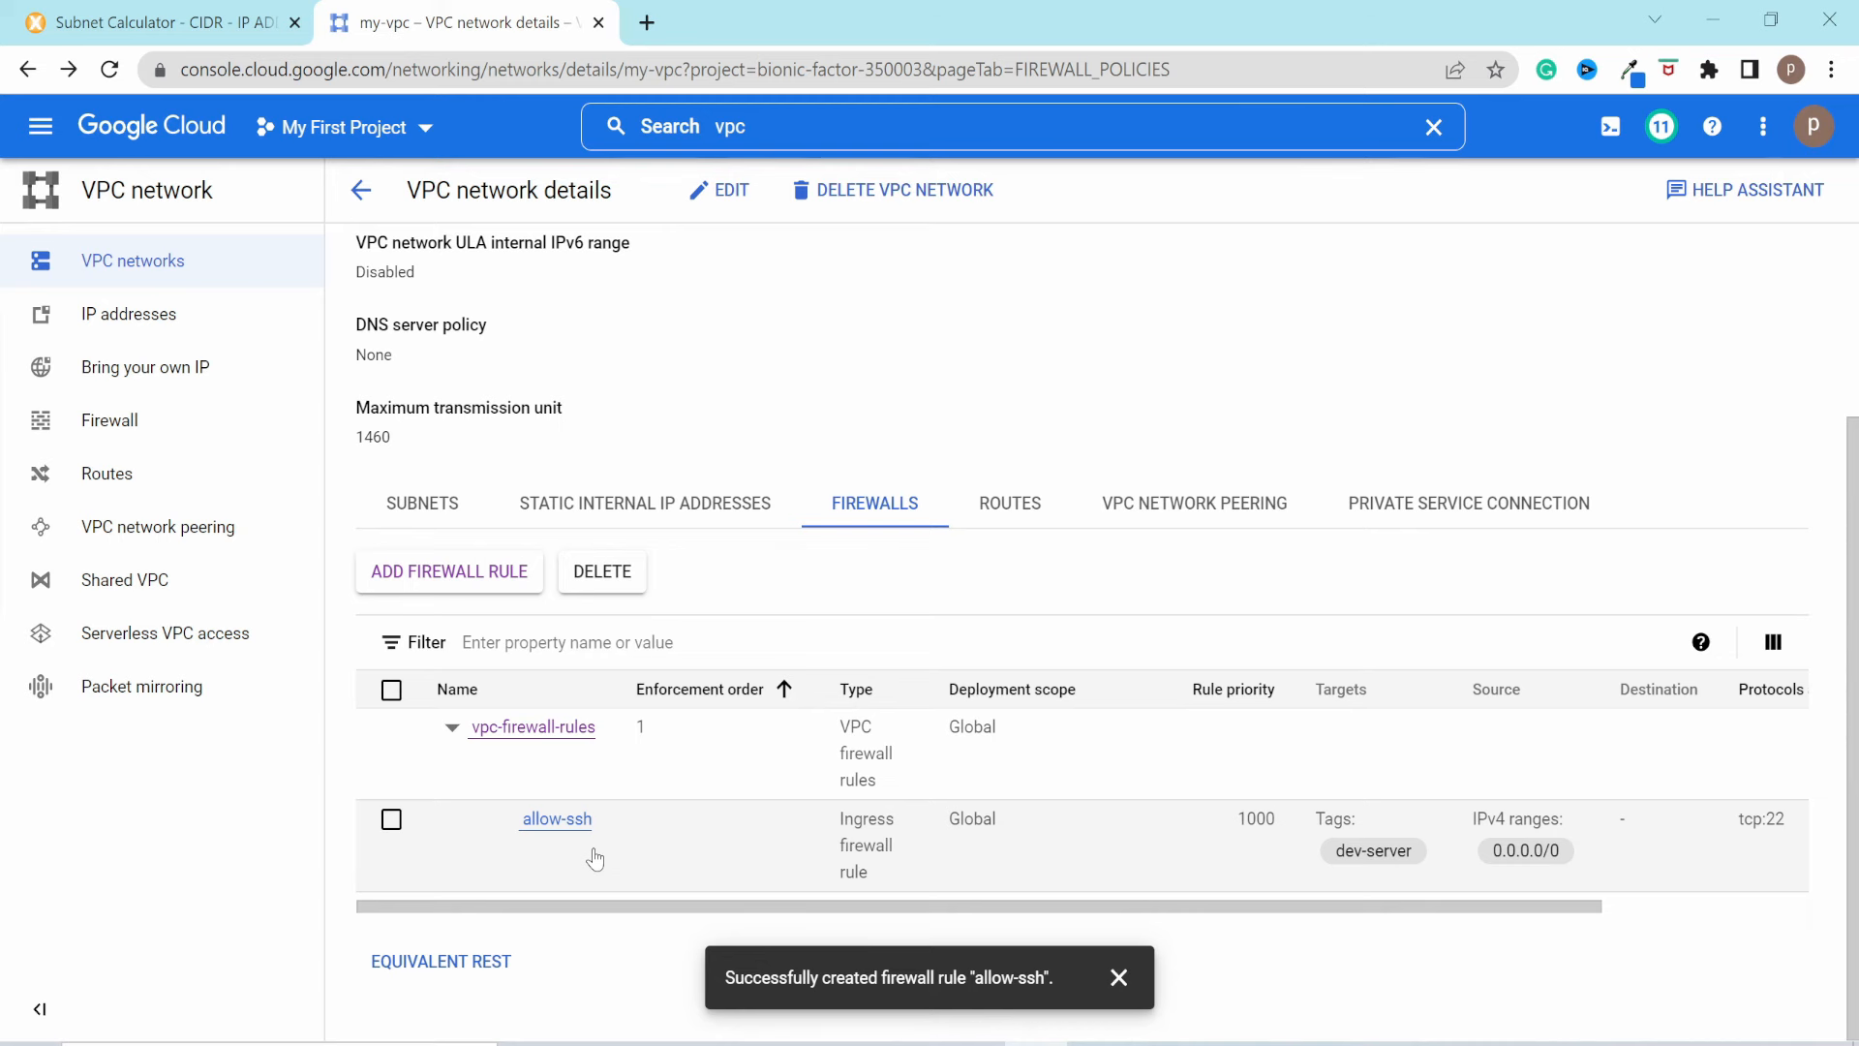
Step: Search the console for gce, open Compute Engine and start creating a VM instance
scroll(775, 290, up, 3)
click(729, 125)
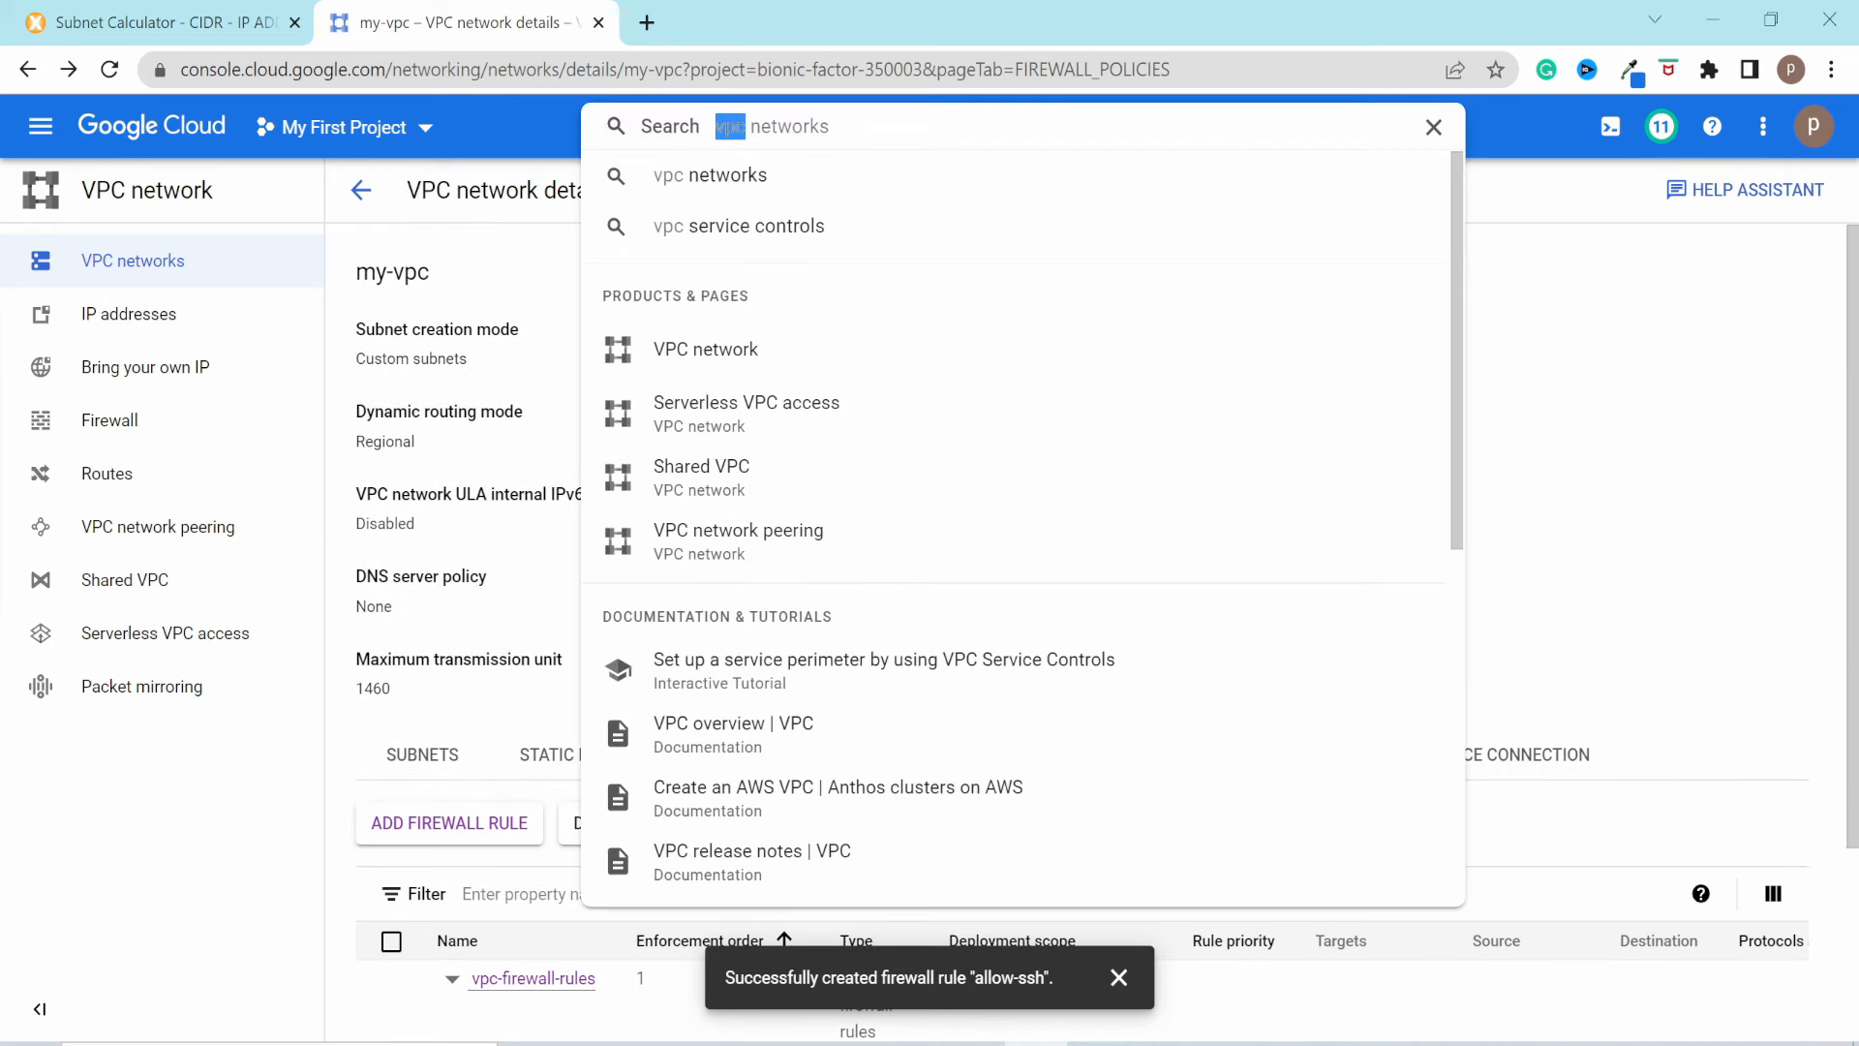
text(gce)
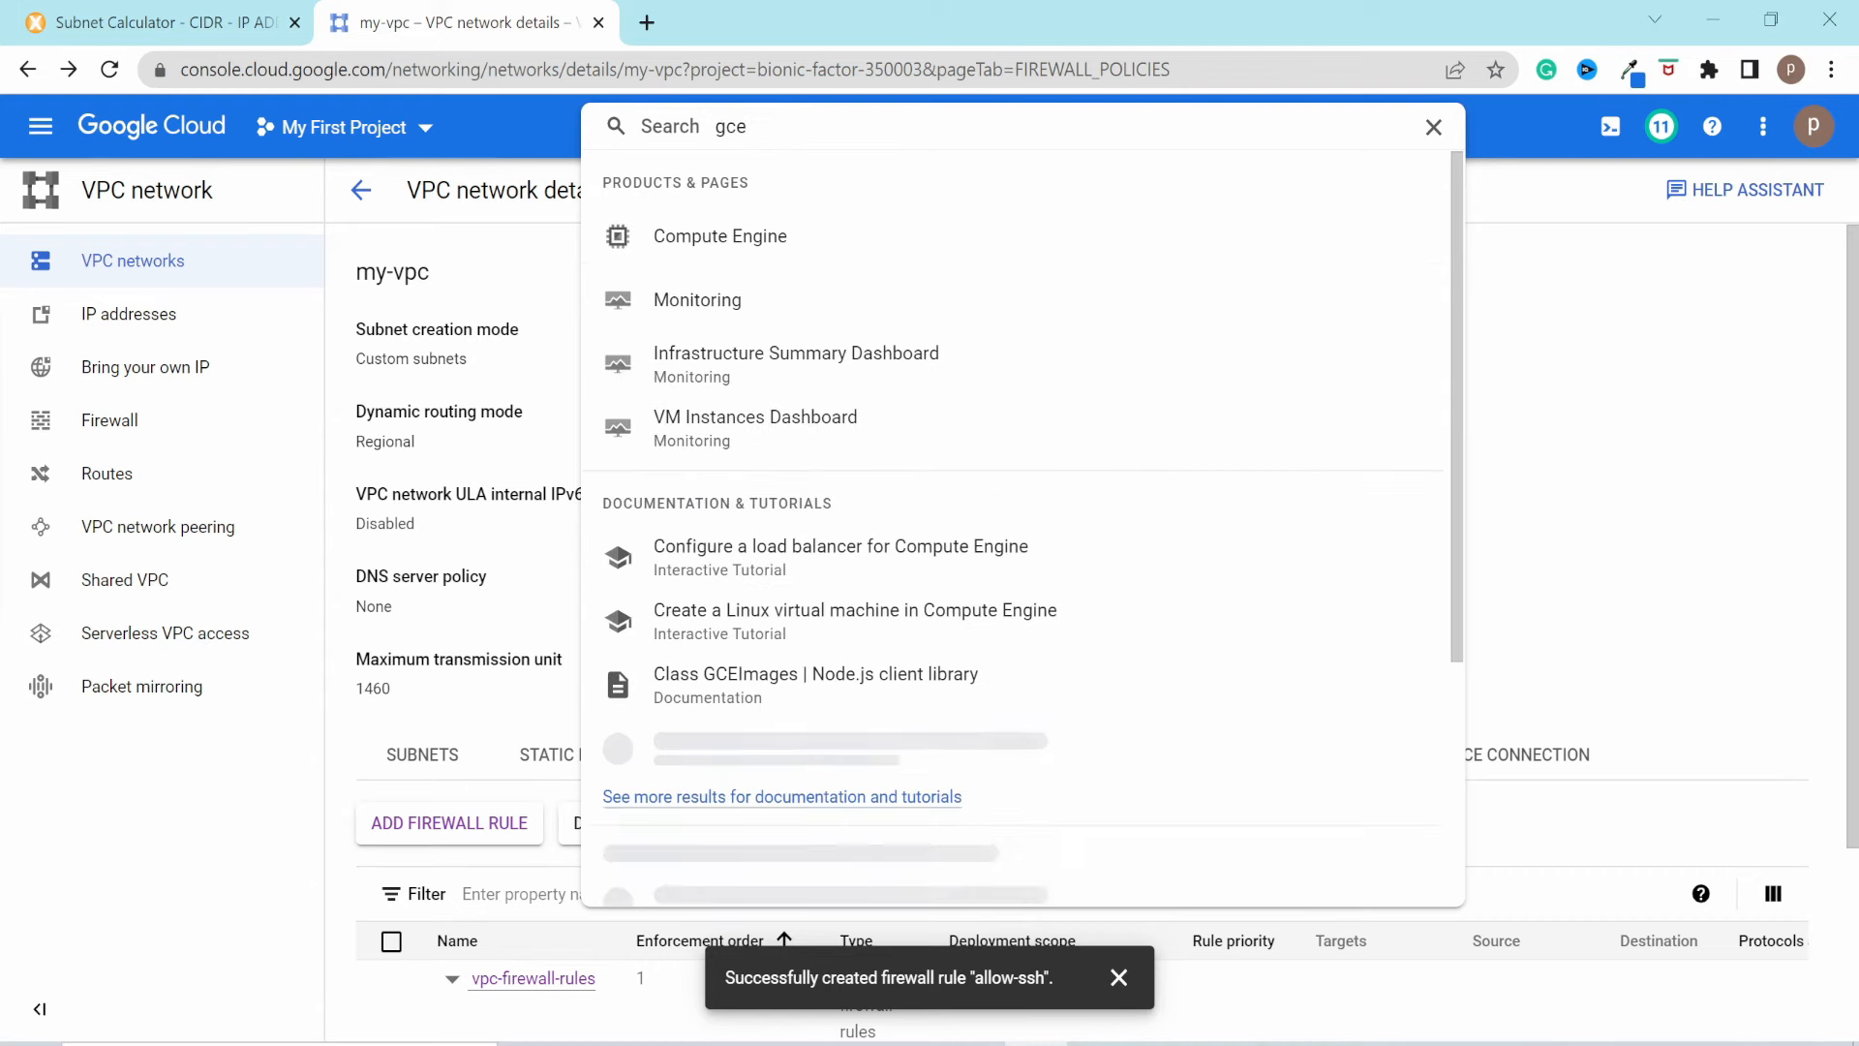
click(771, 242)
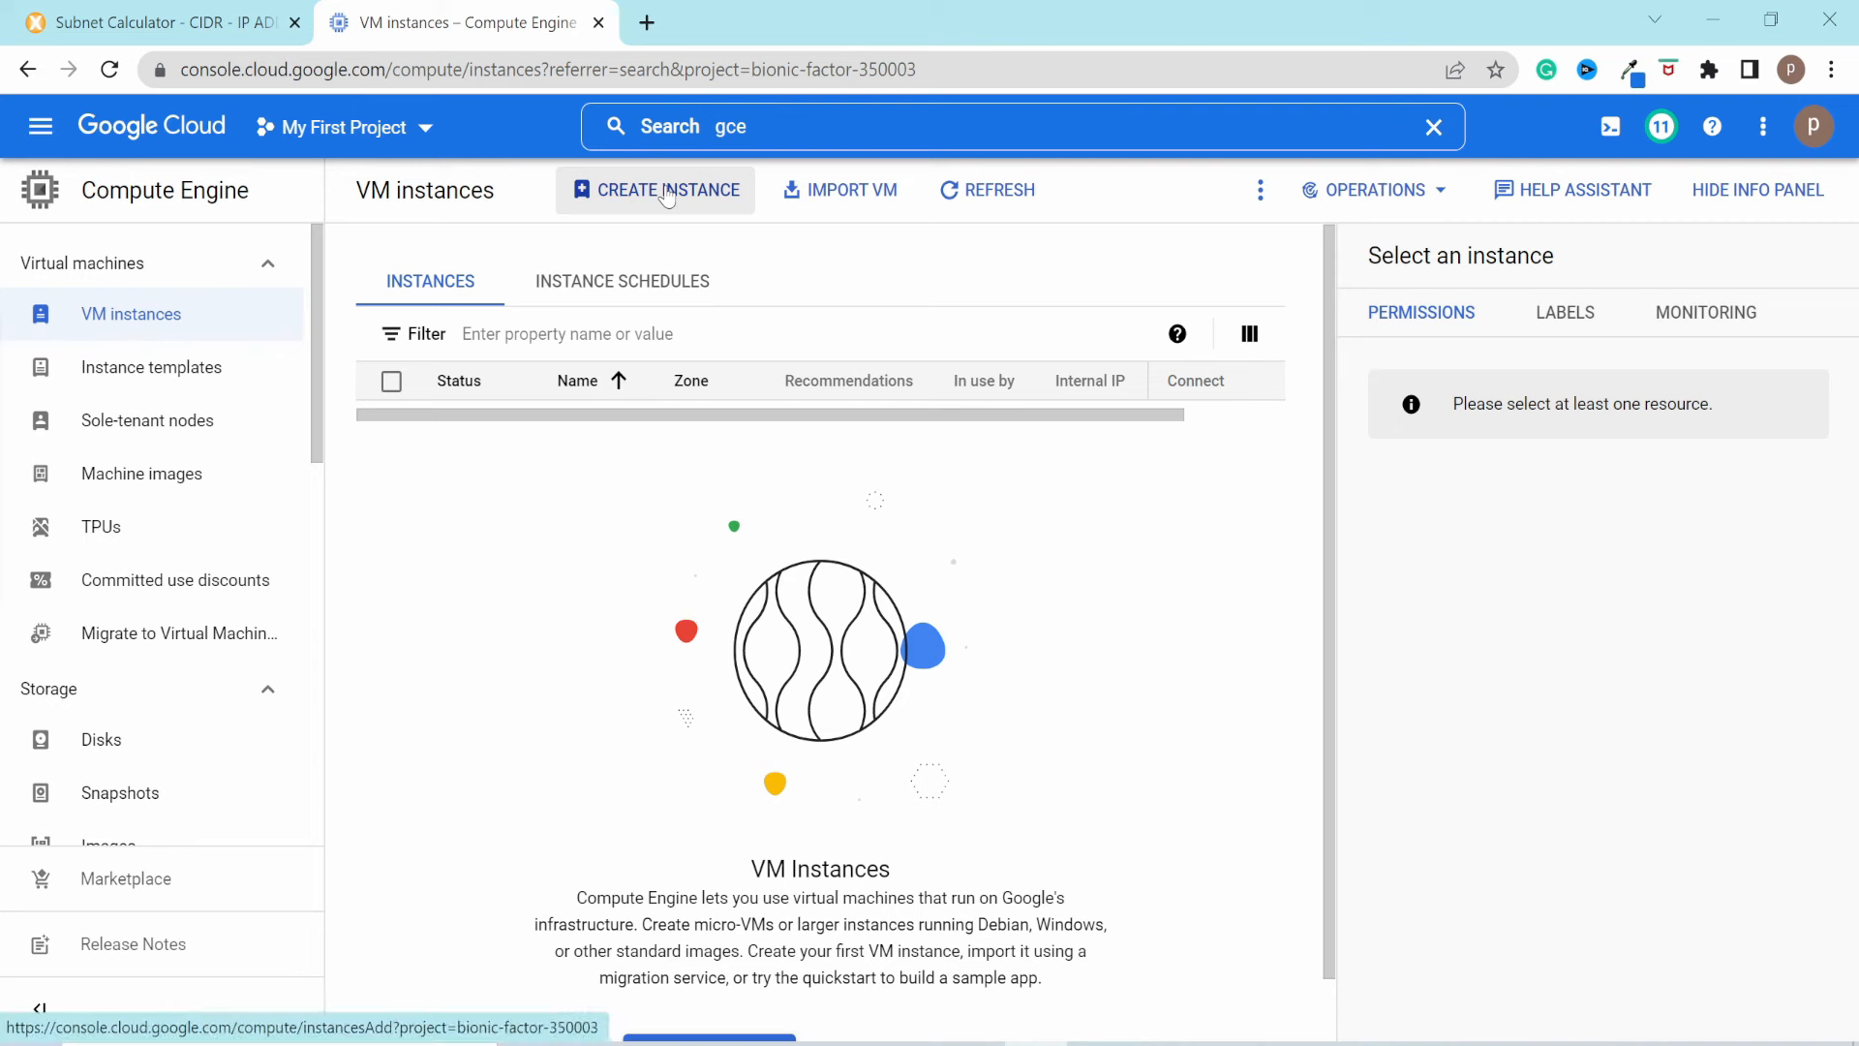
click(634, 189)
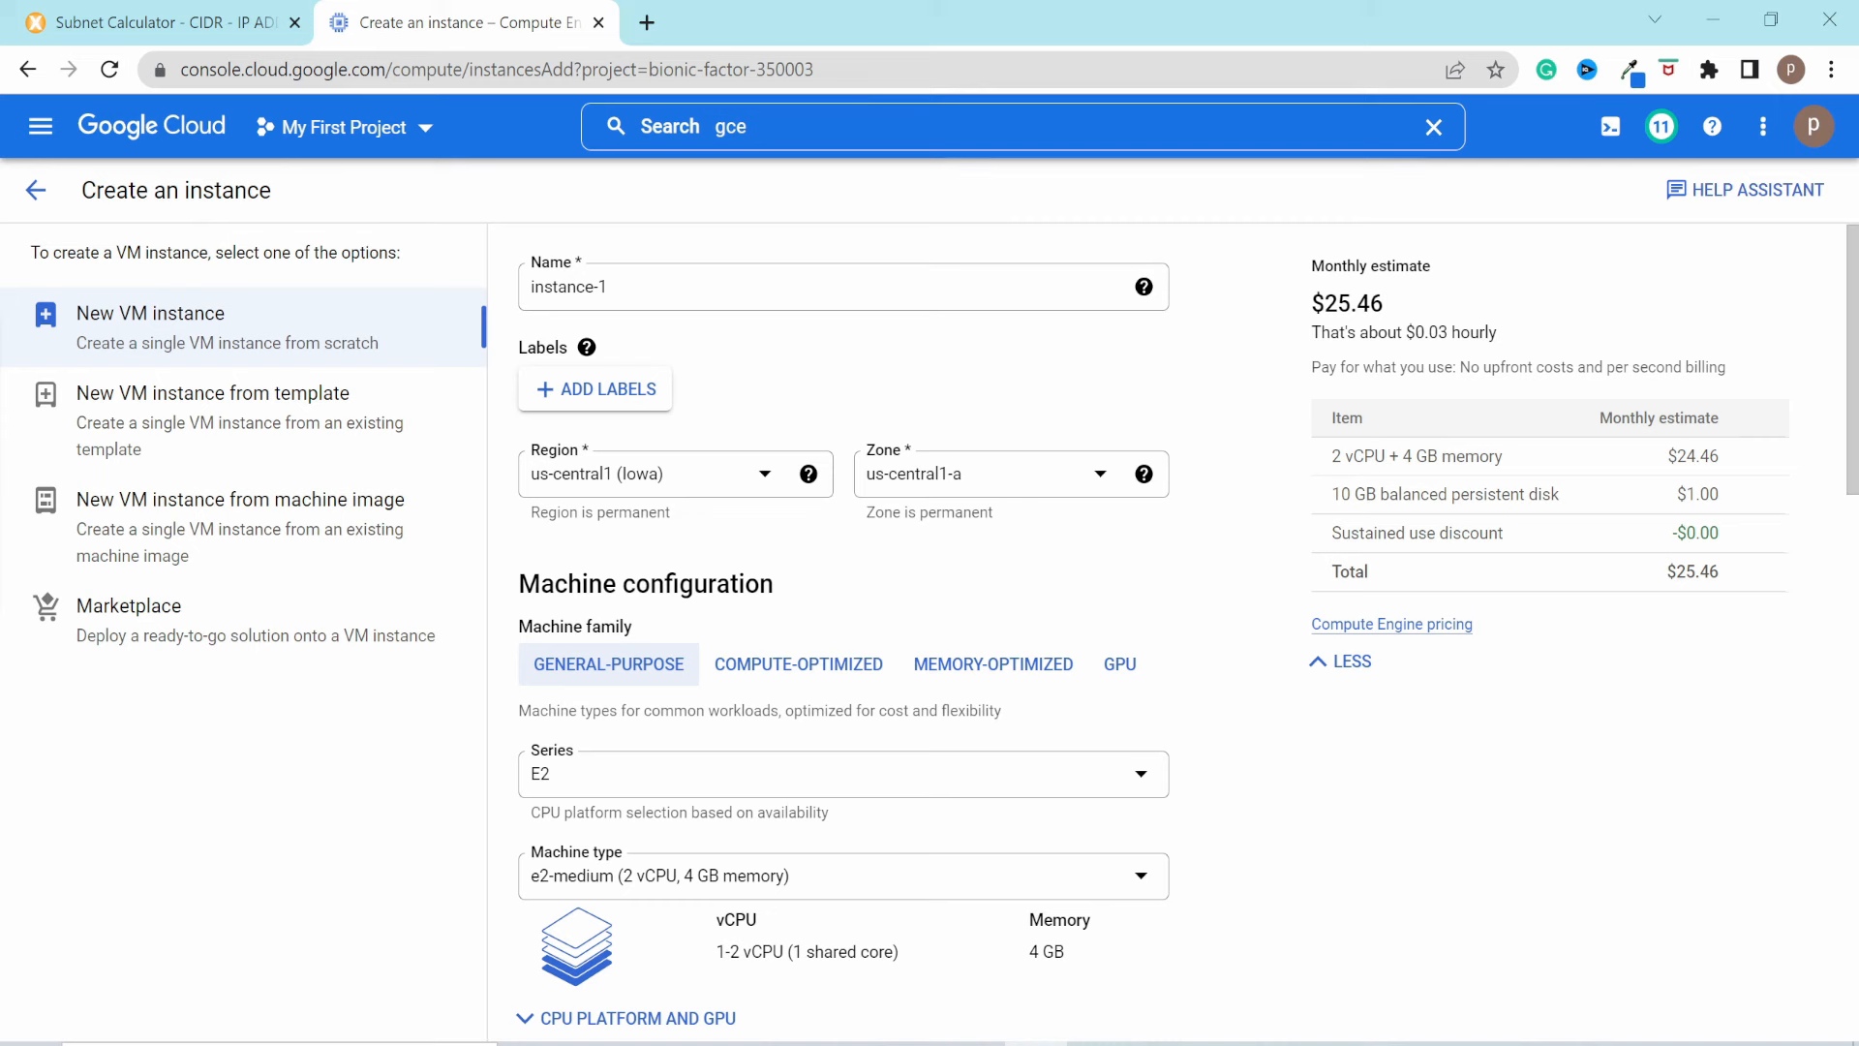
Step: Name the VM instance test-vm1 and set its machine type to e2-micro
double_click(603, 288)
key(ctrl+a)
text(test-vm1)
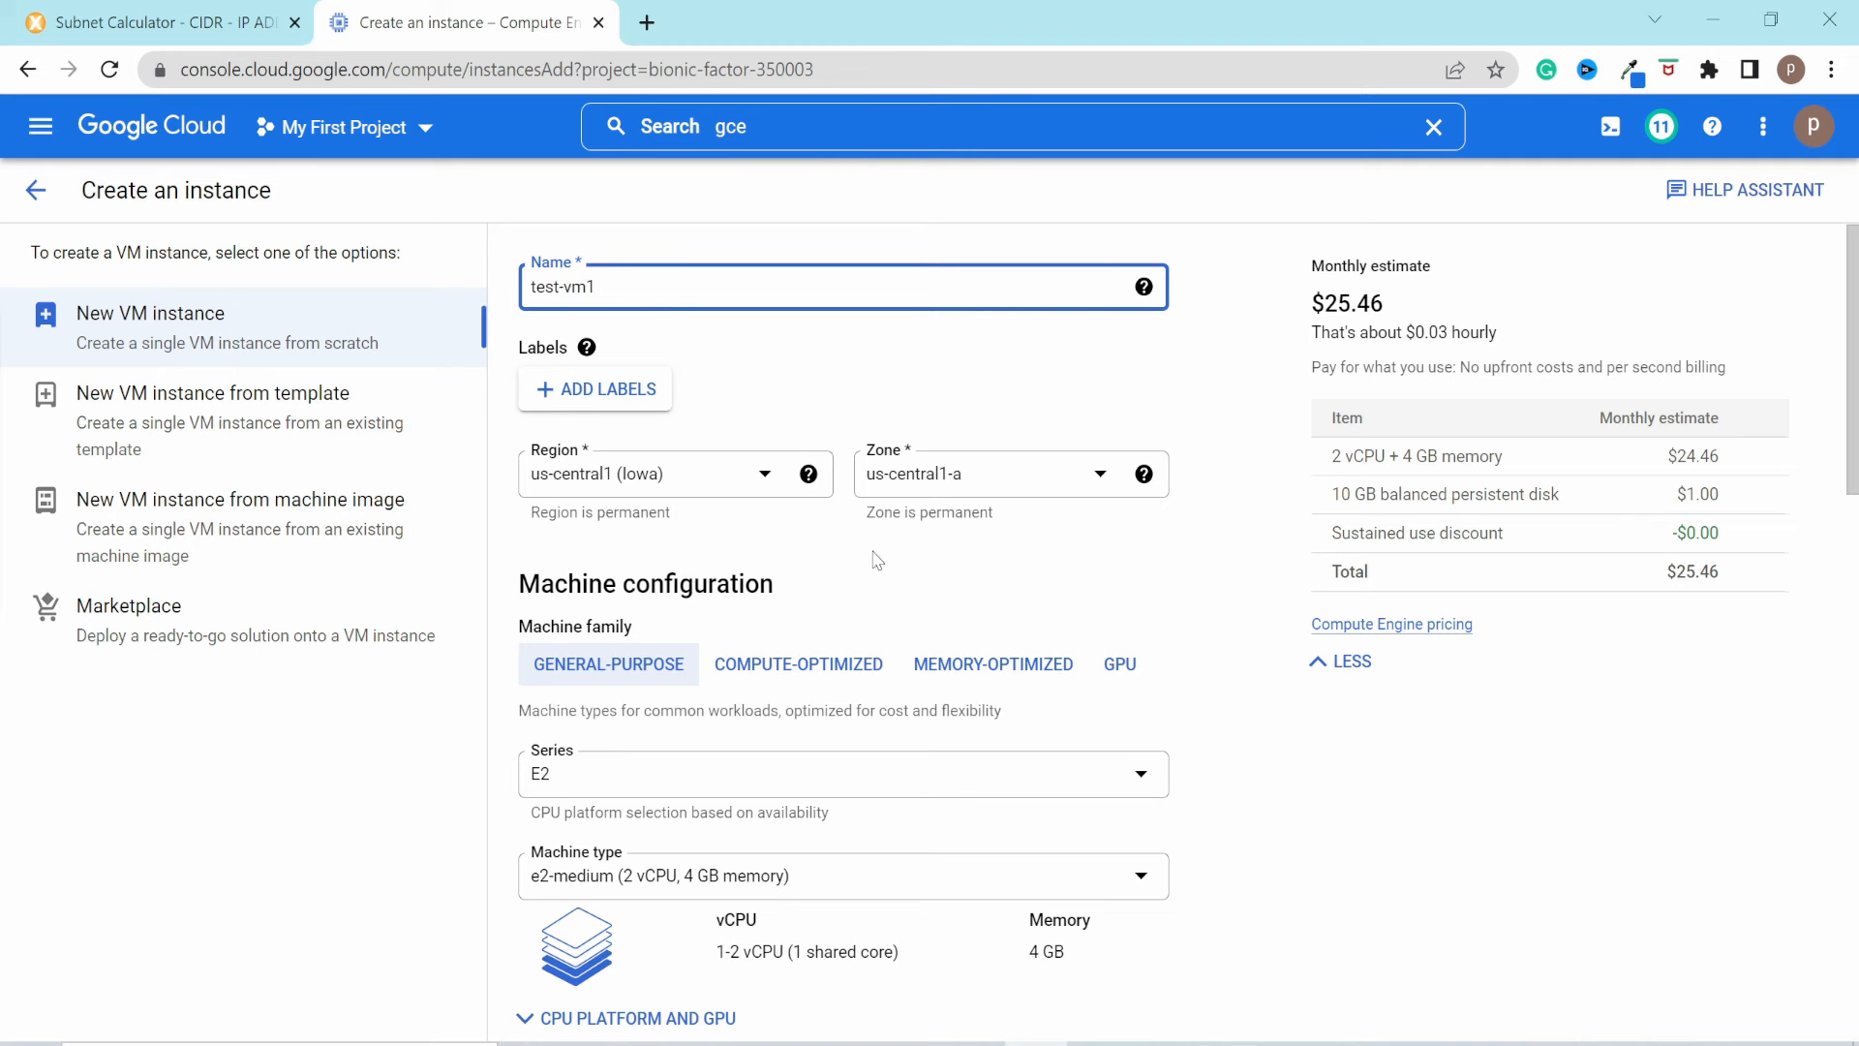
scroll(796, 563, down, 1)
scroll(796, 563, down, 1)
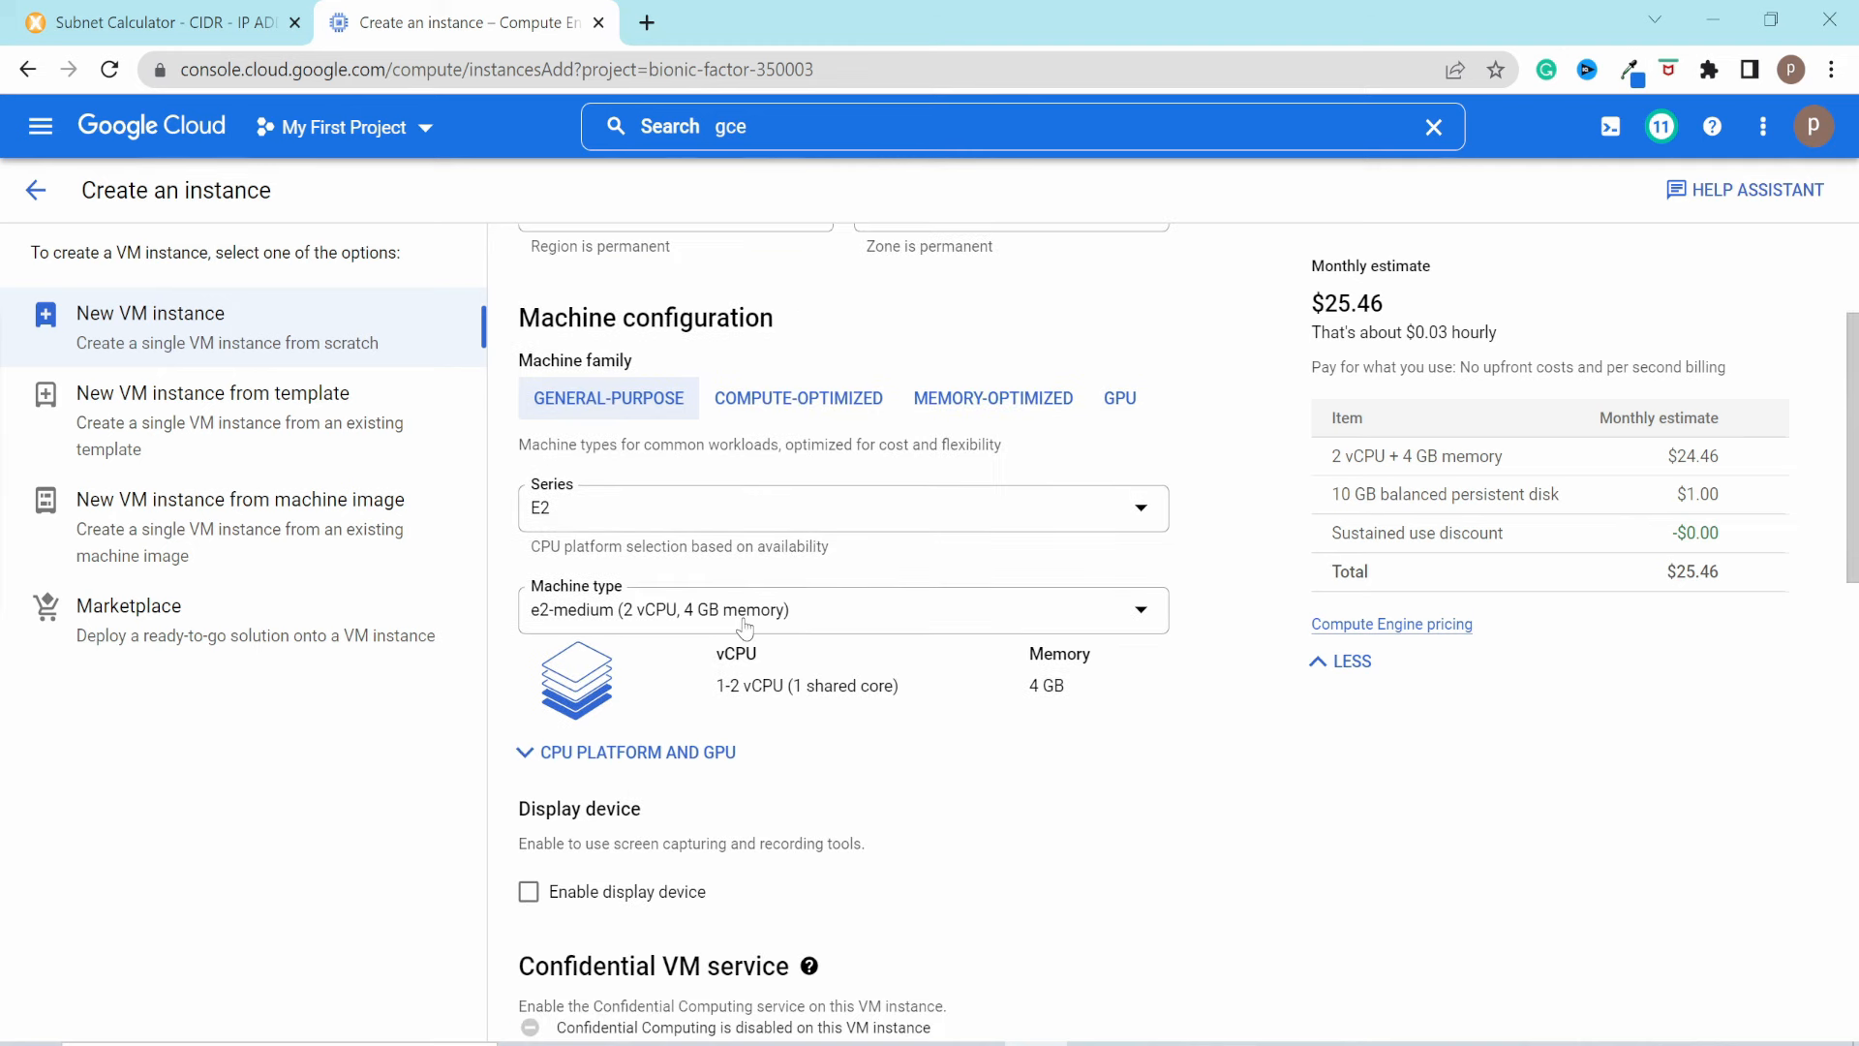
click(744, 628)
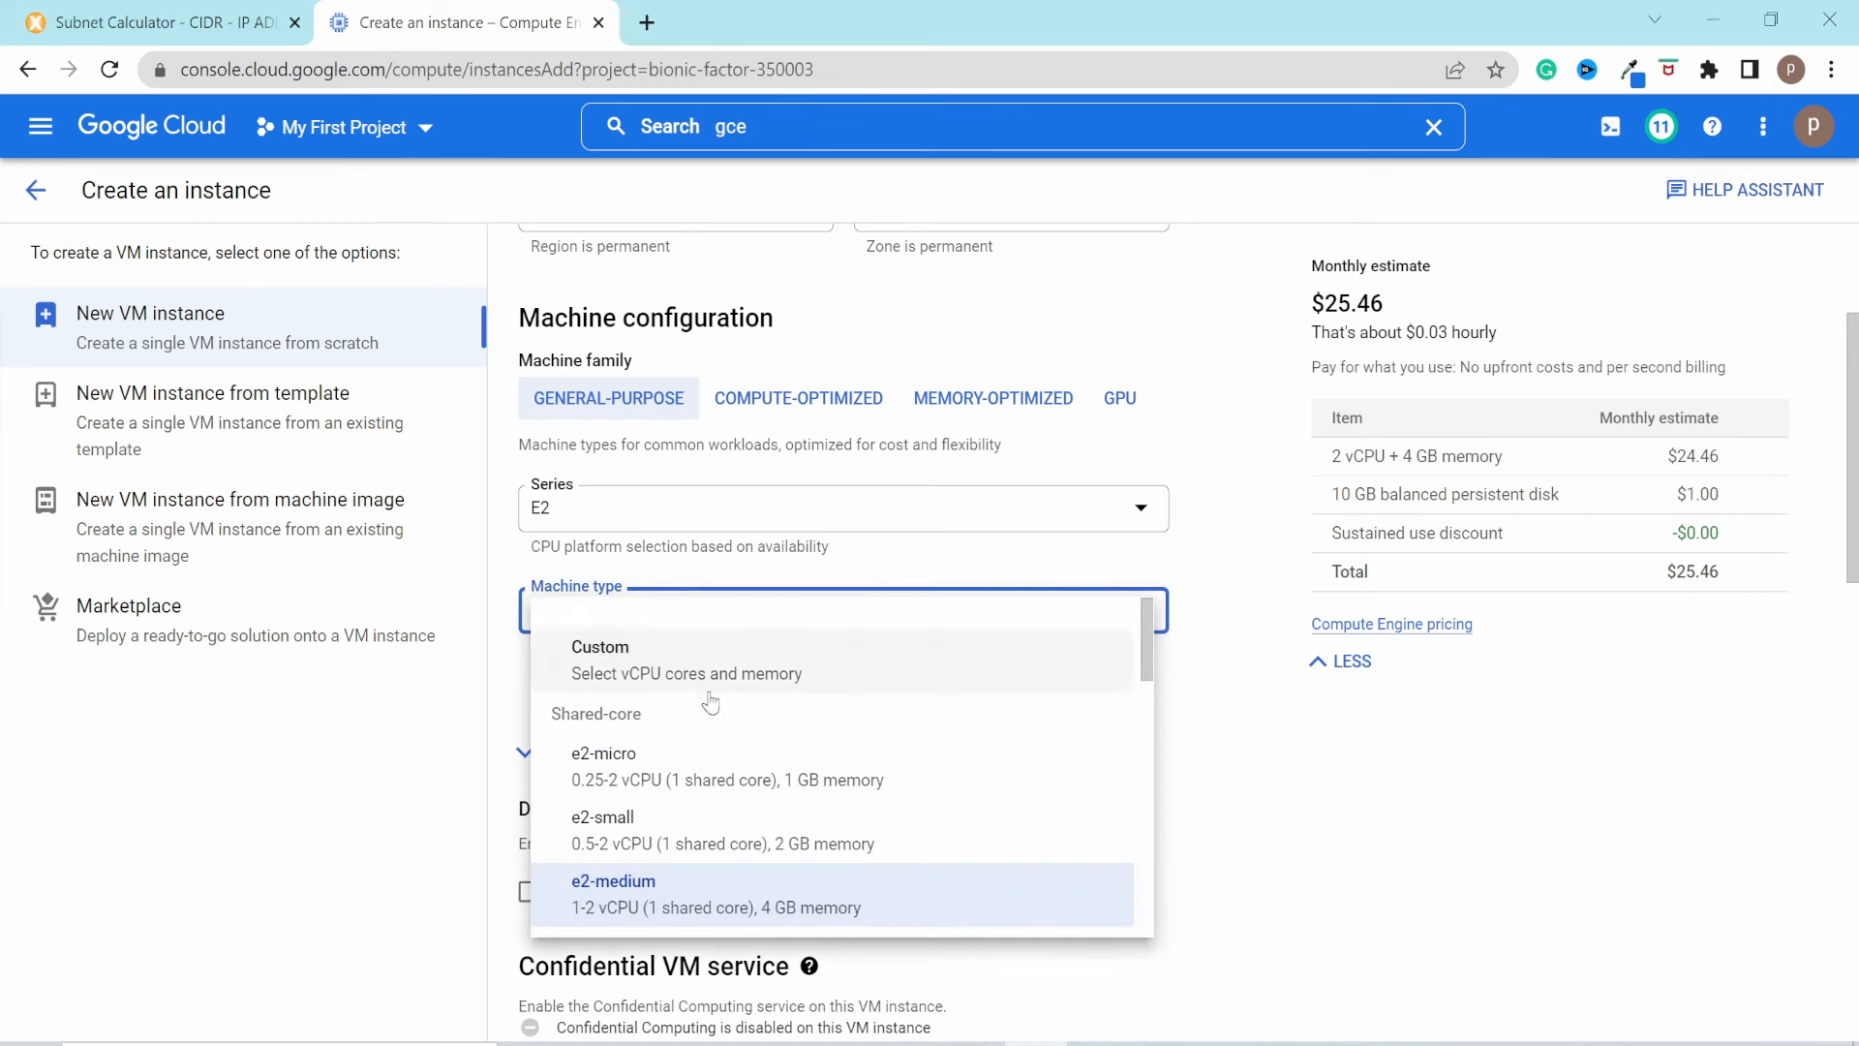
click(702, 767)
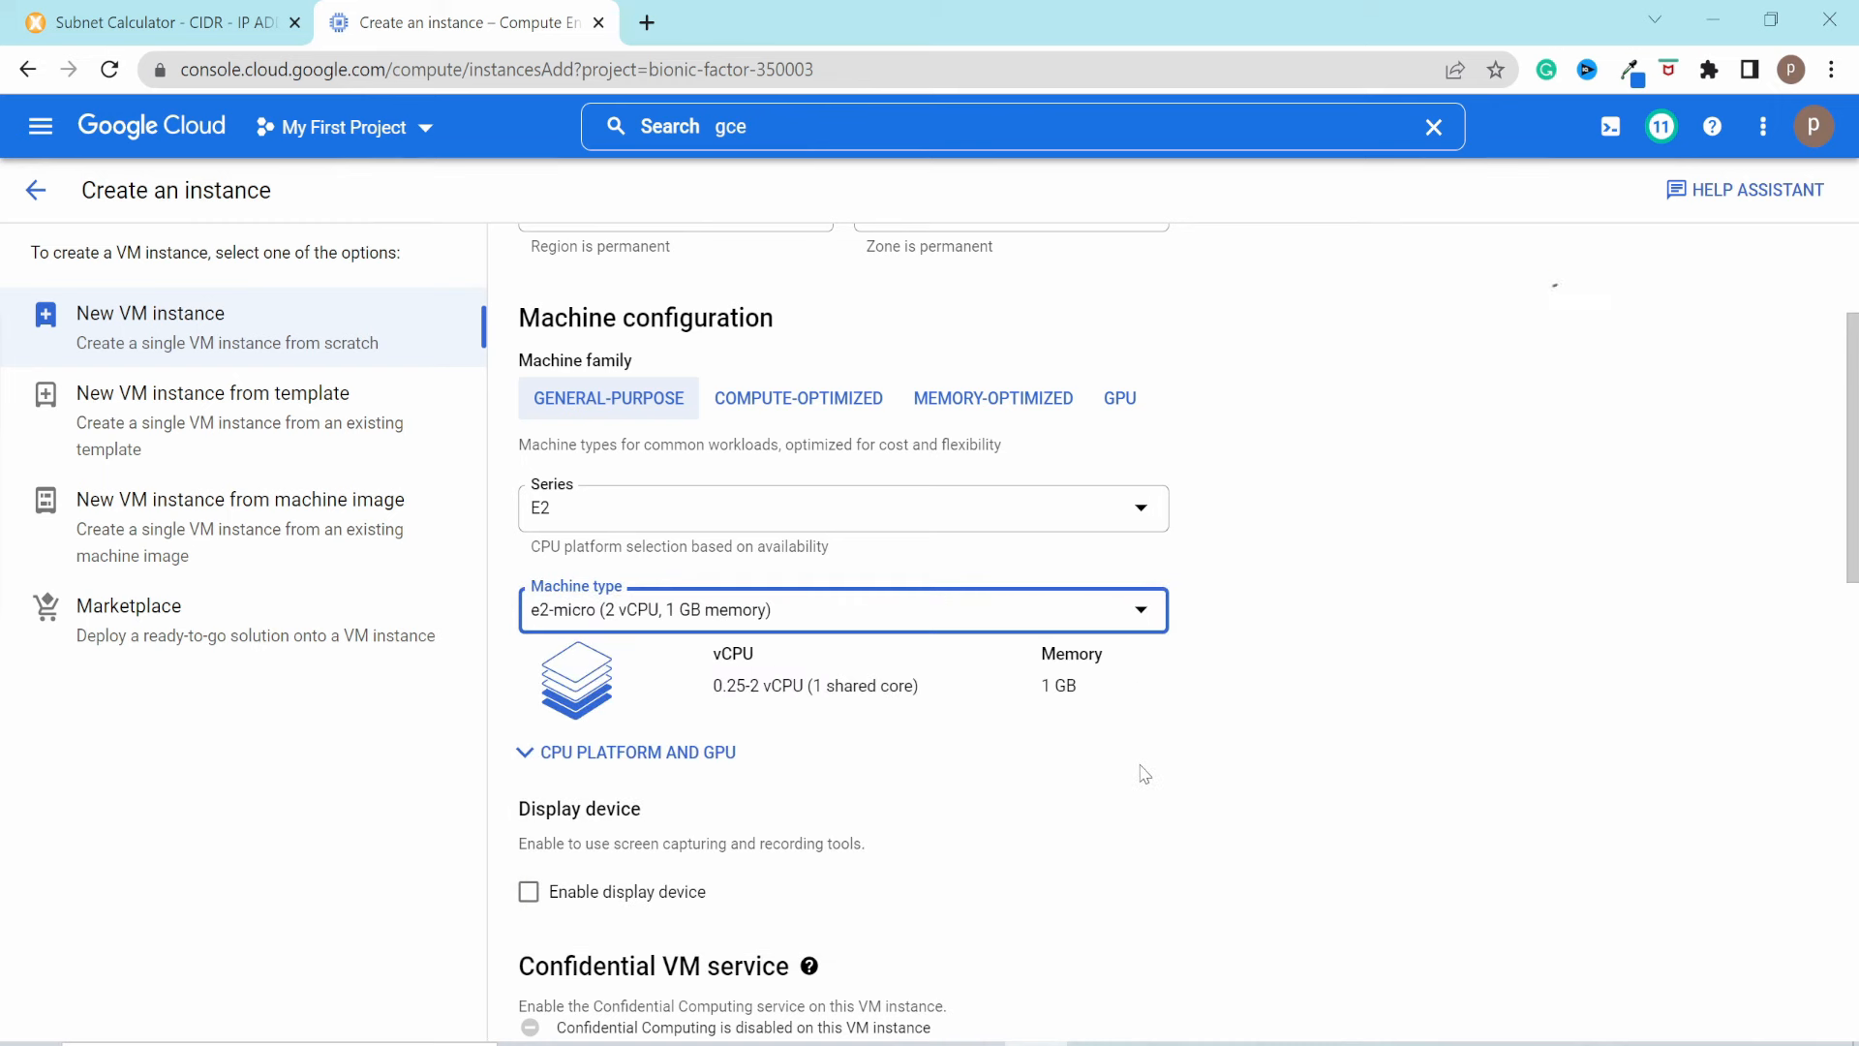
Step: Expand the instance's advanced networking options and enter dev-server as its network tag
scroll(1144, 775, down, 2)
scroll(1144, 774, down, 1)
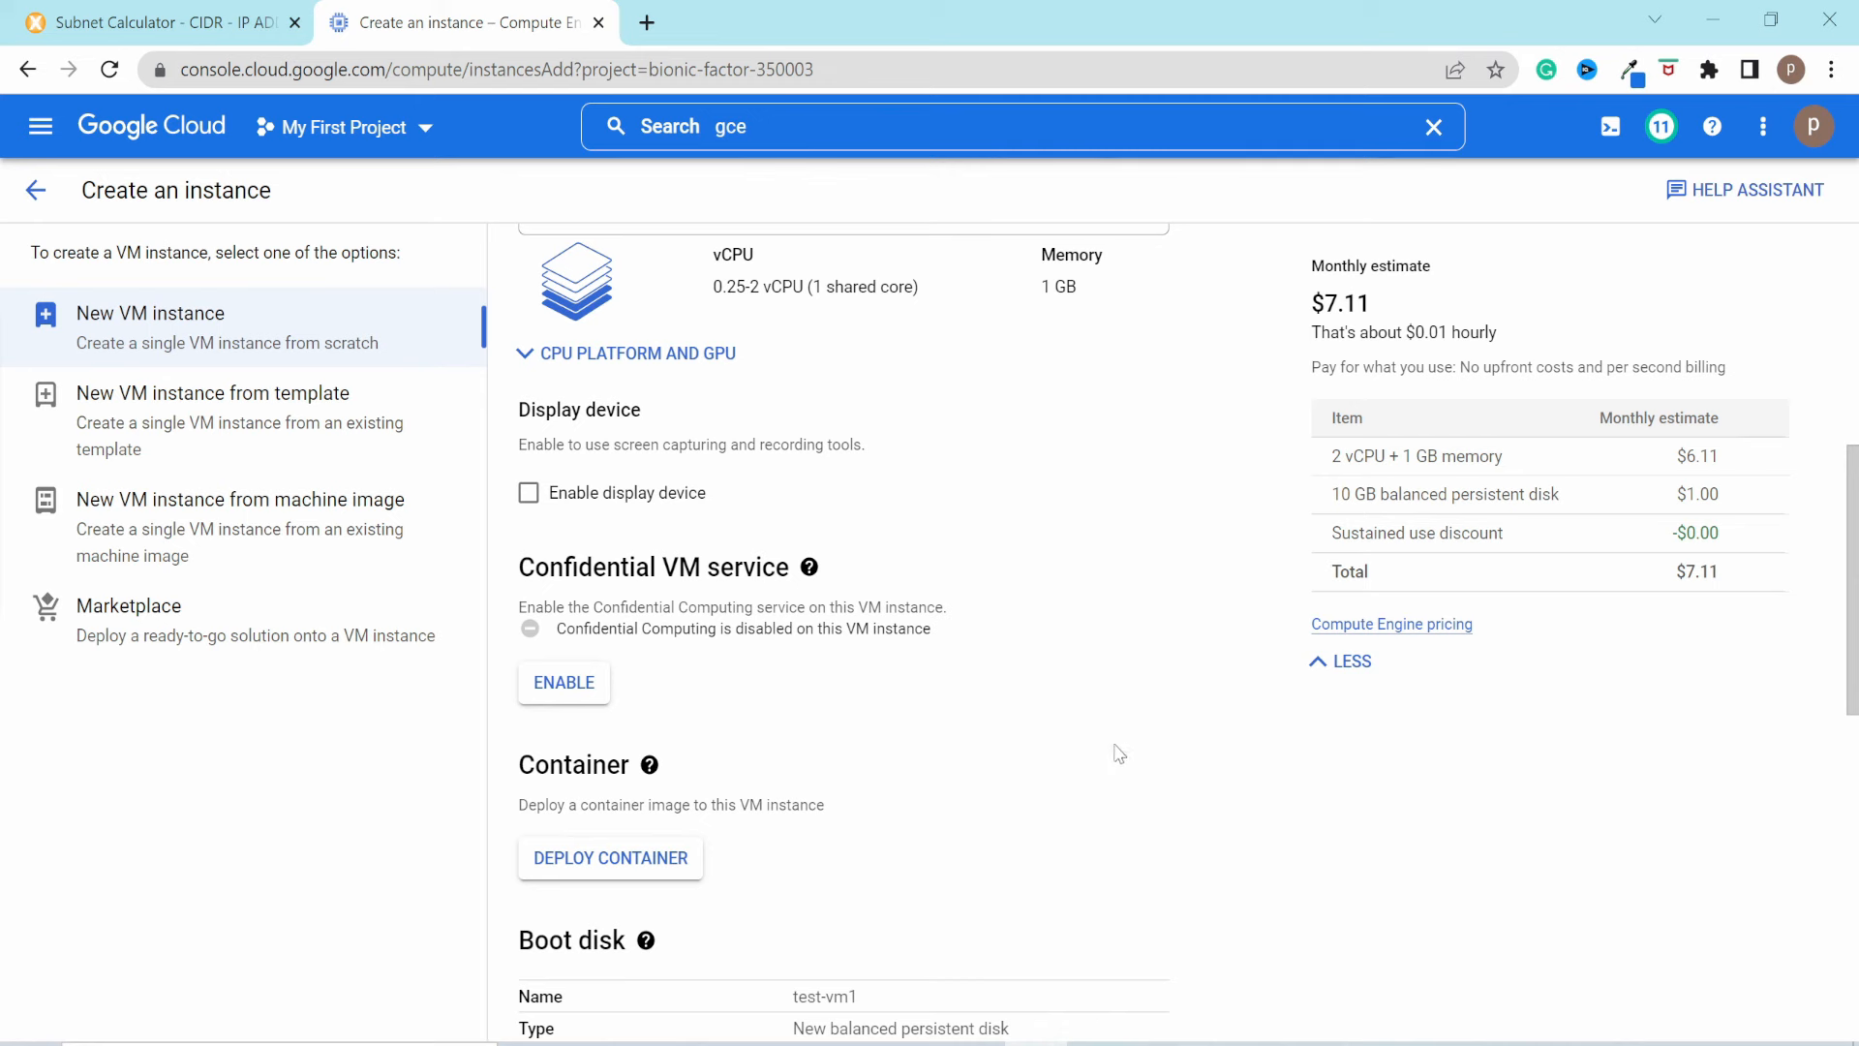
scroll(1021, 759, down, 1)
scroll(1025, 758, down, 7)
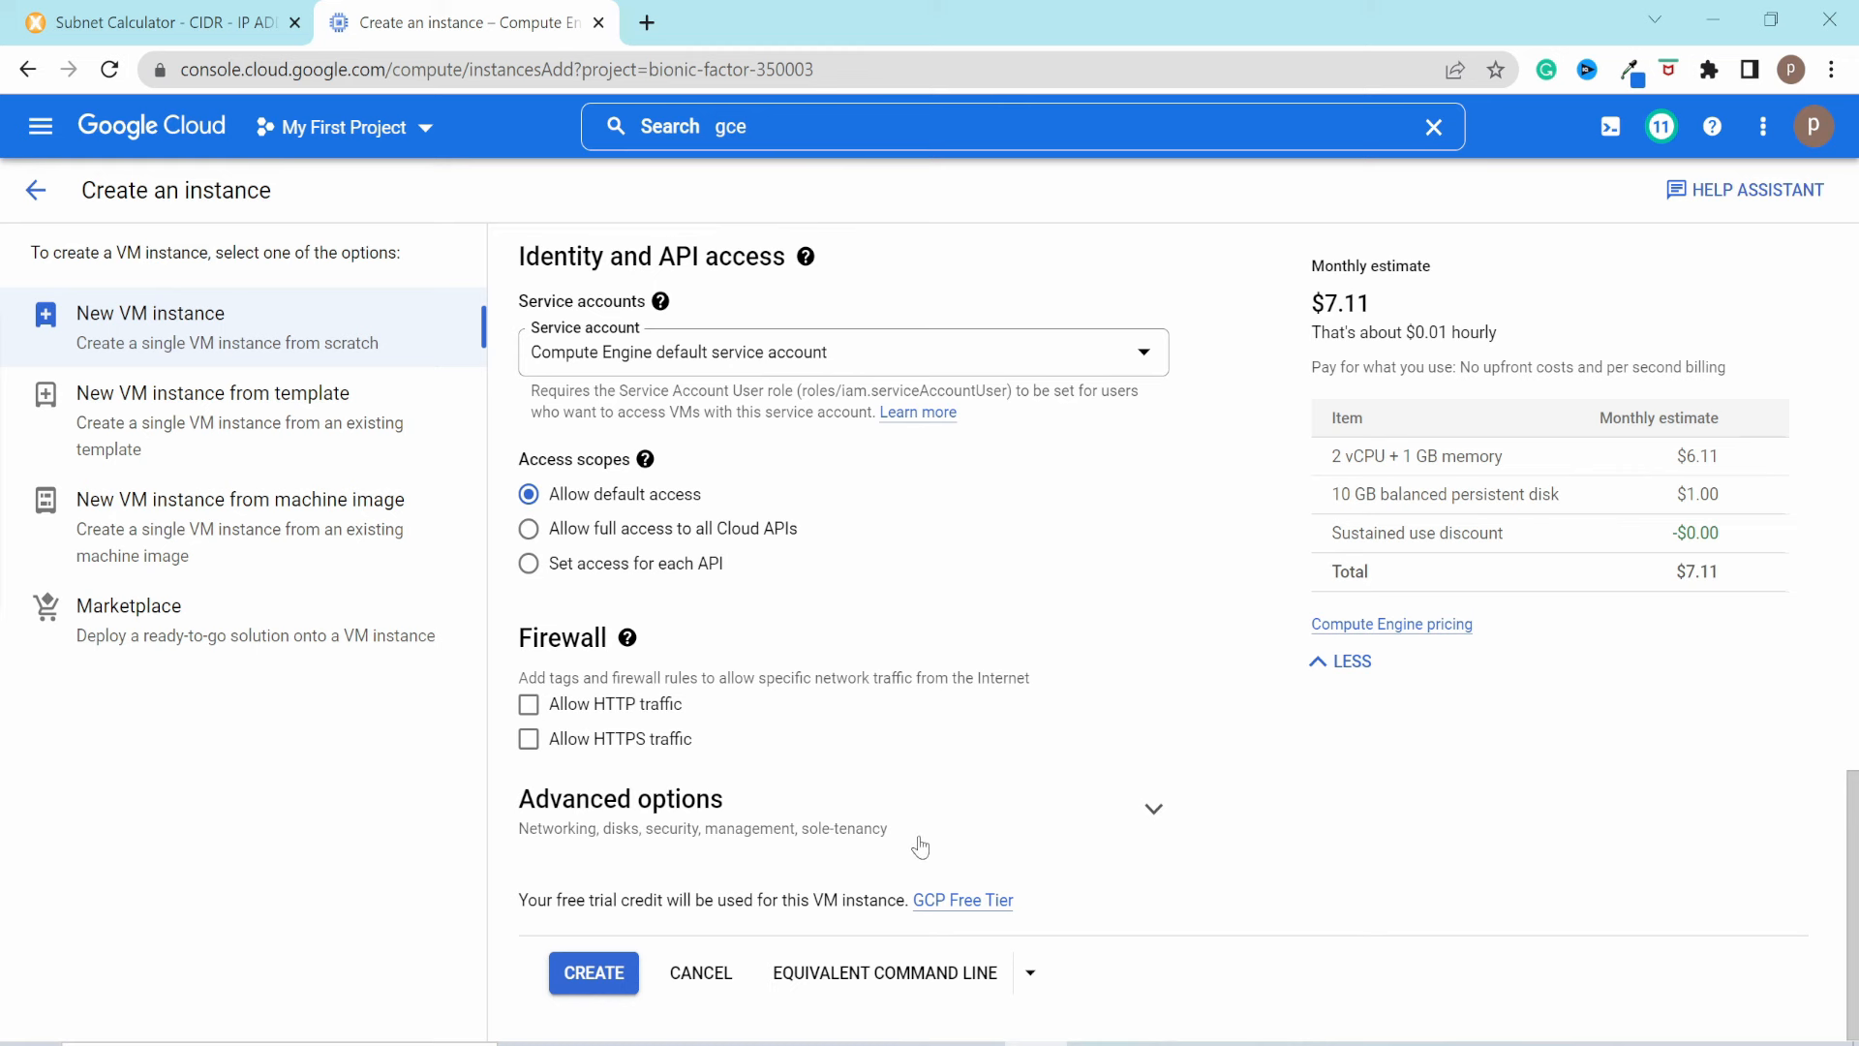
click(799, 828)
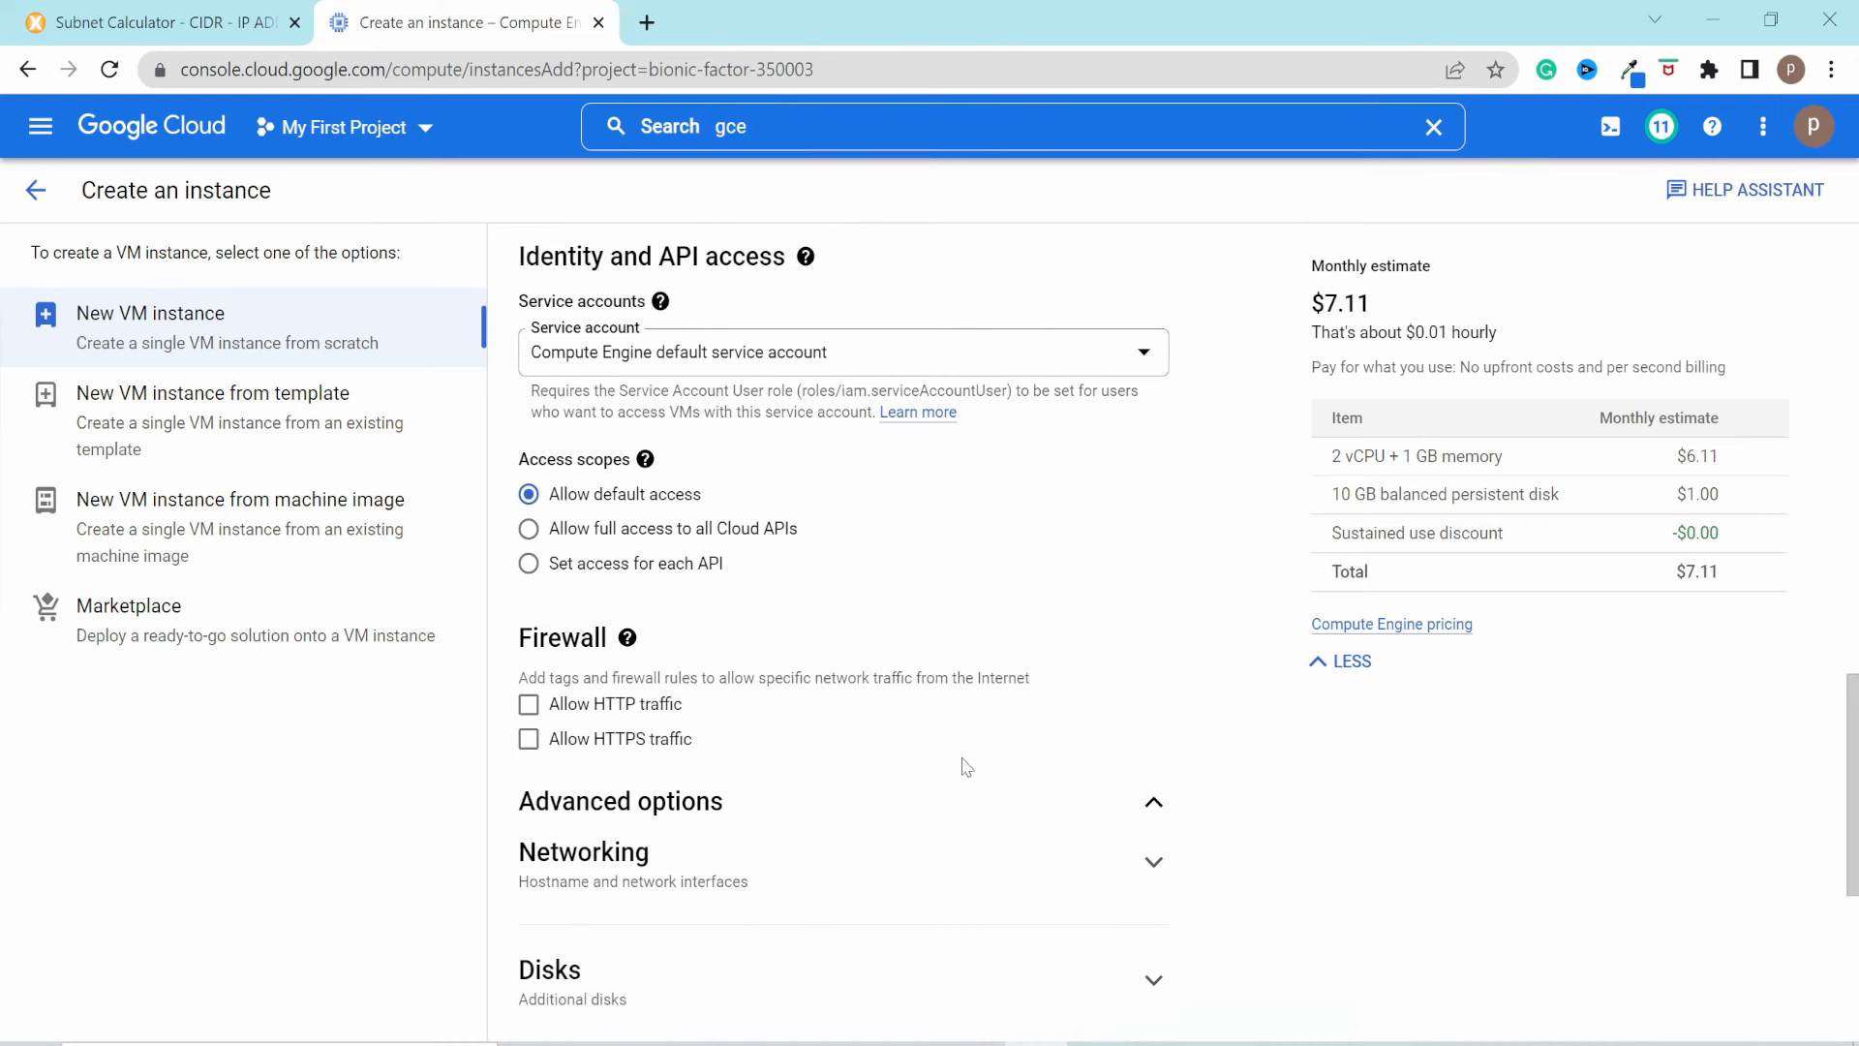
scroll(911, 784, down, 3)
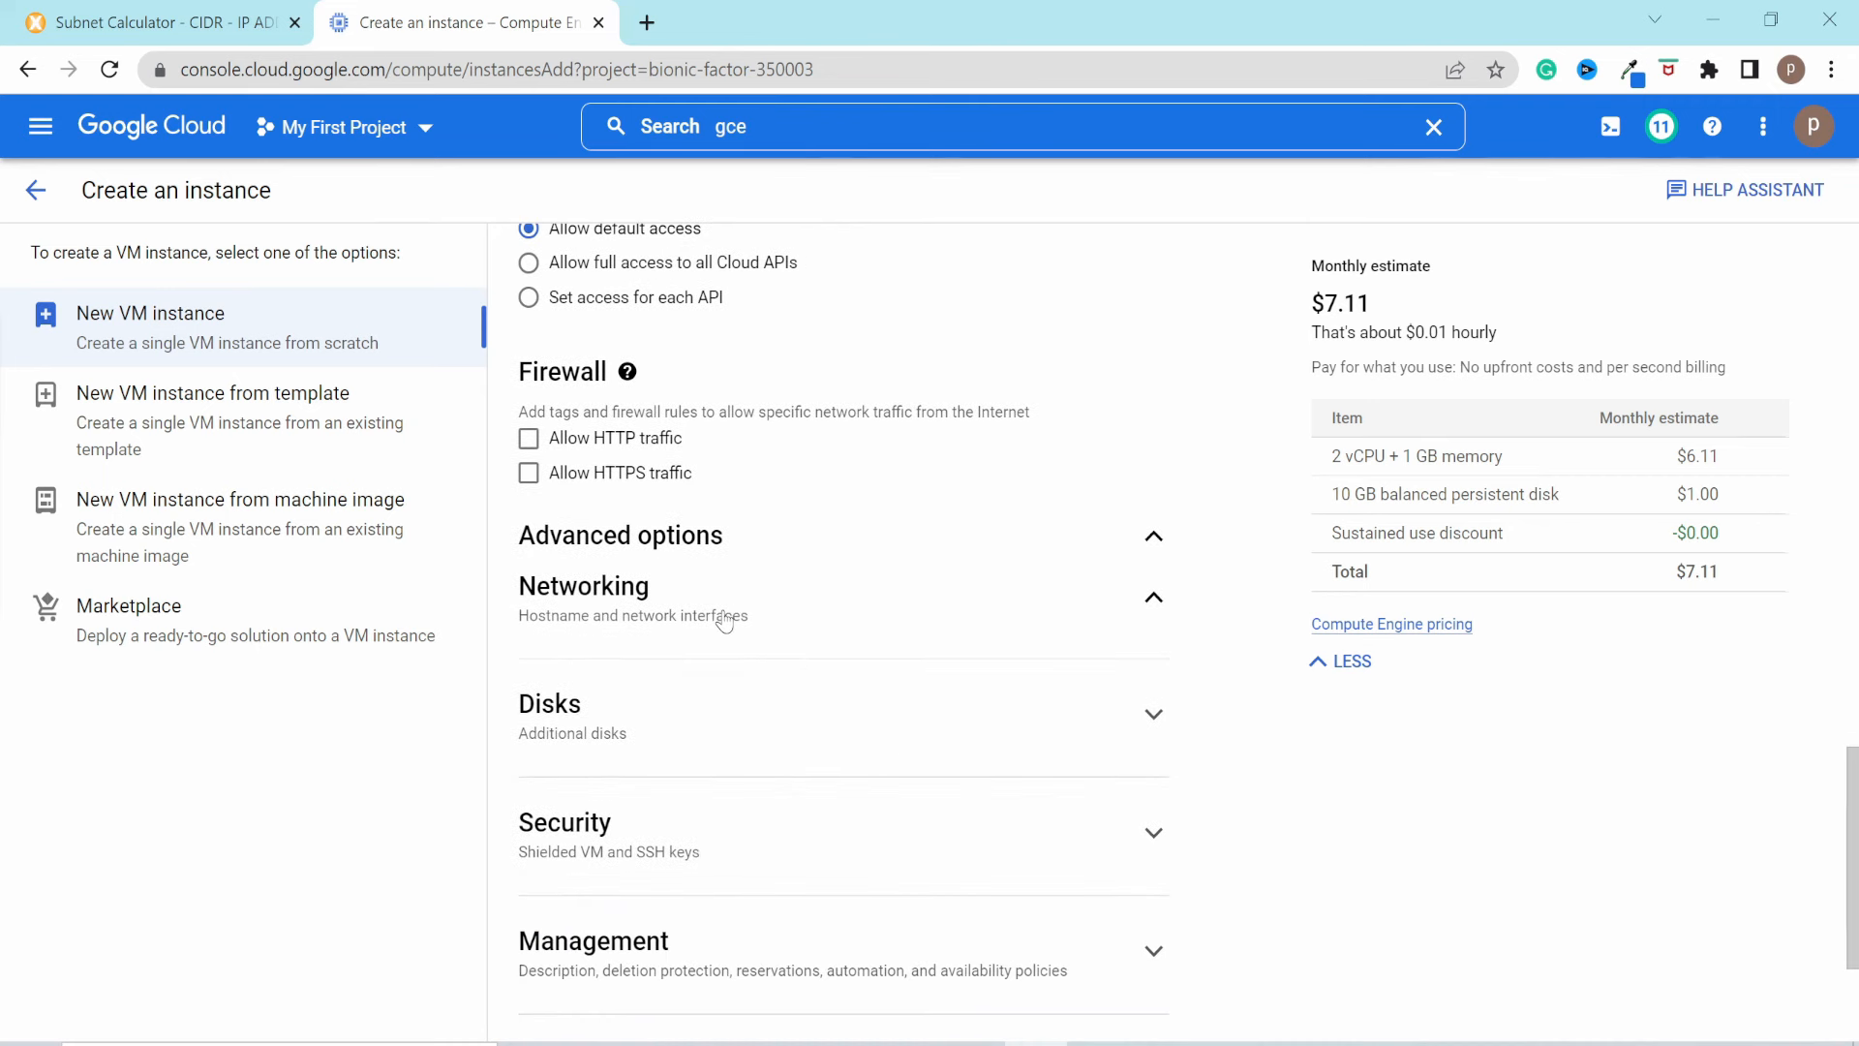
scroll(847, 577, down, 1)
click(833, 535)
text(dev)
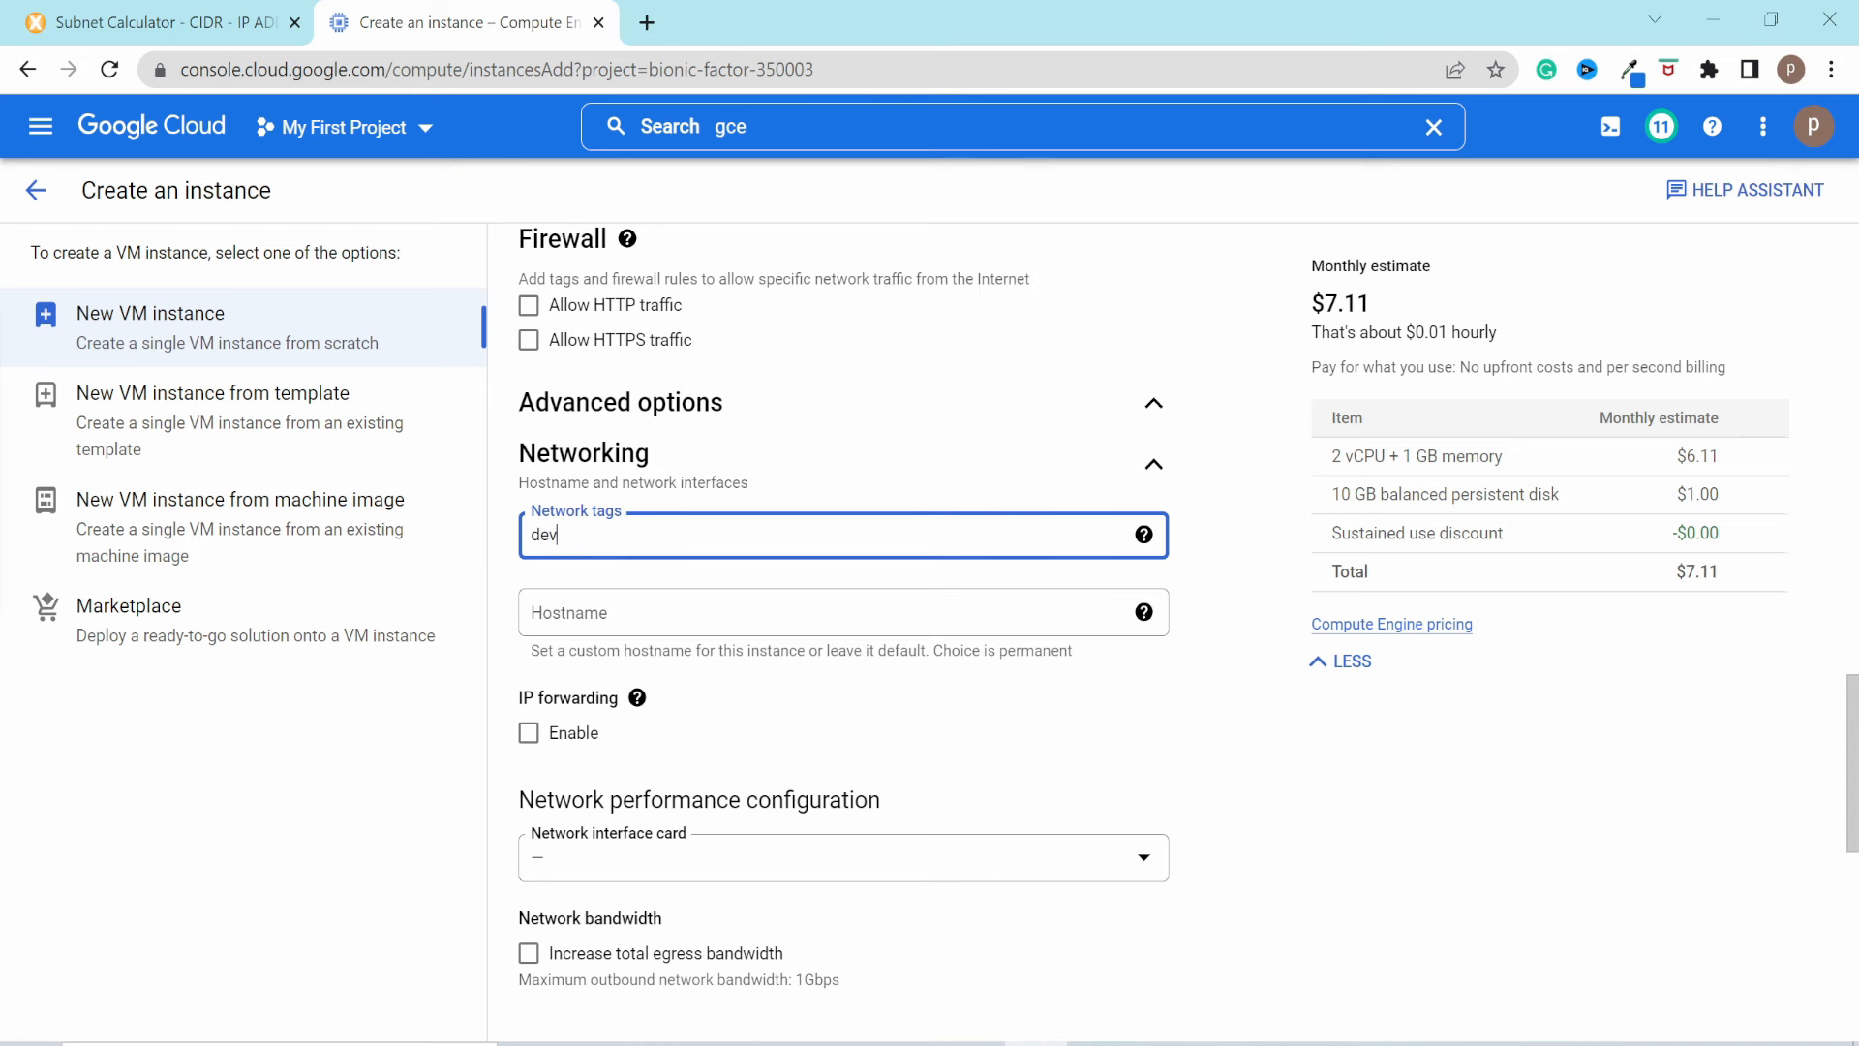
text(-server)
Step: Set the instance's network interface to the my-vpc network and try to choose a subnetwork
scroll(941, 620, down, 5)
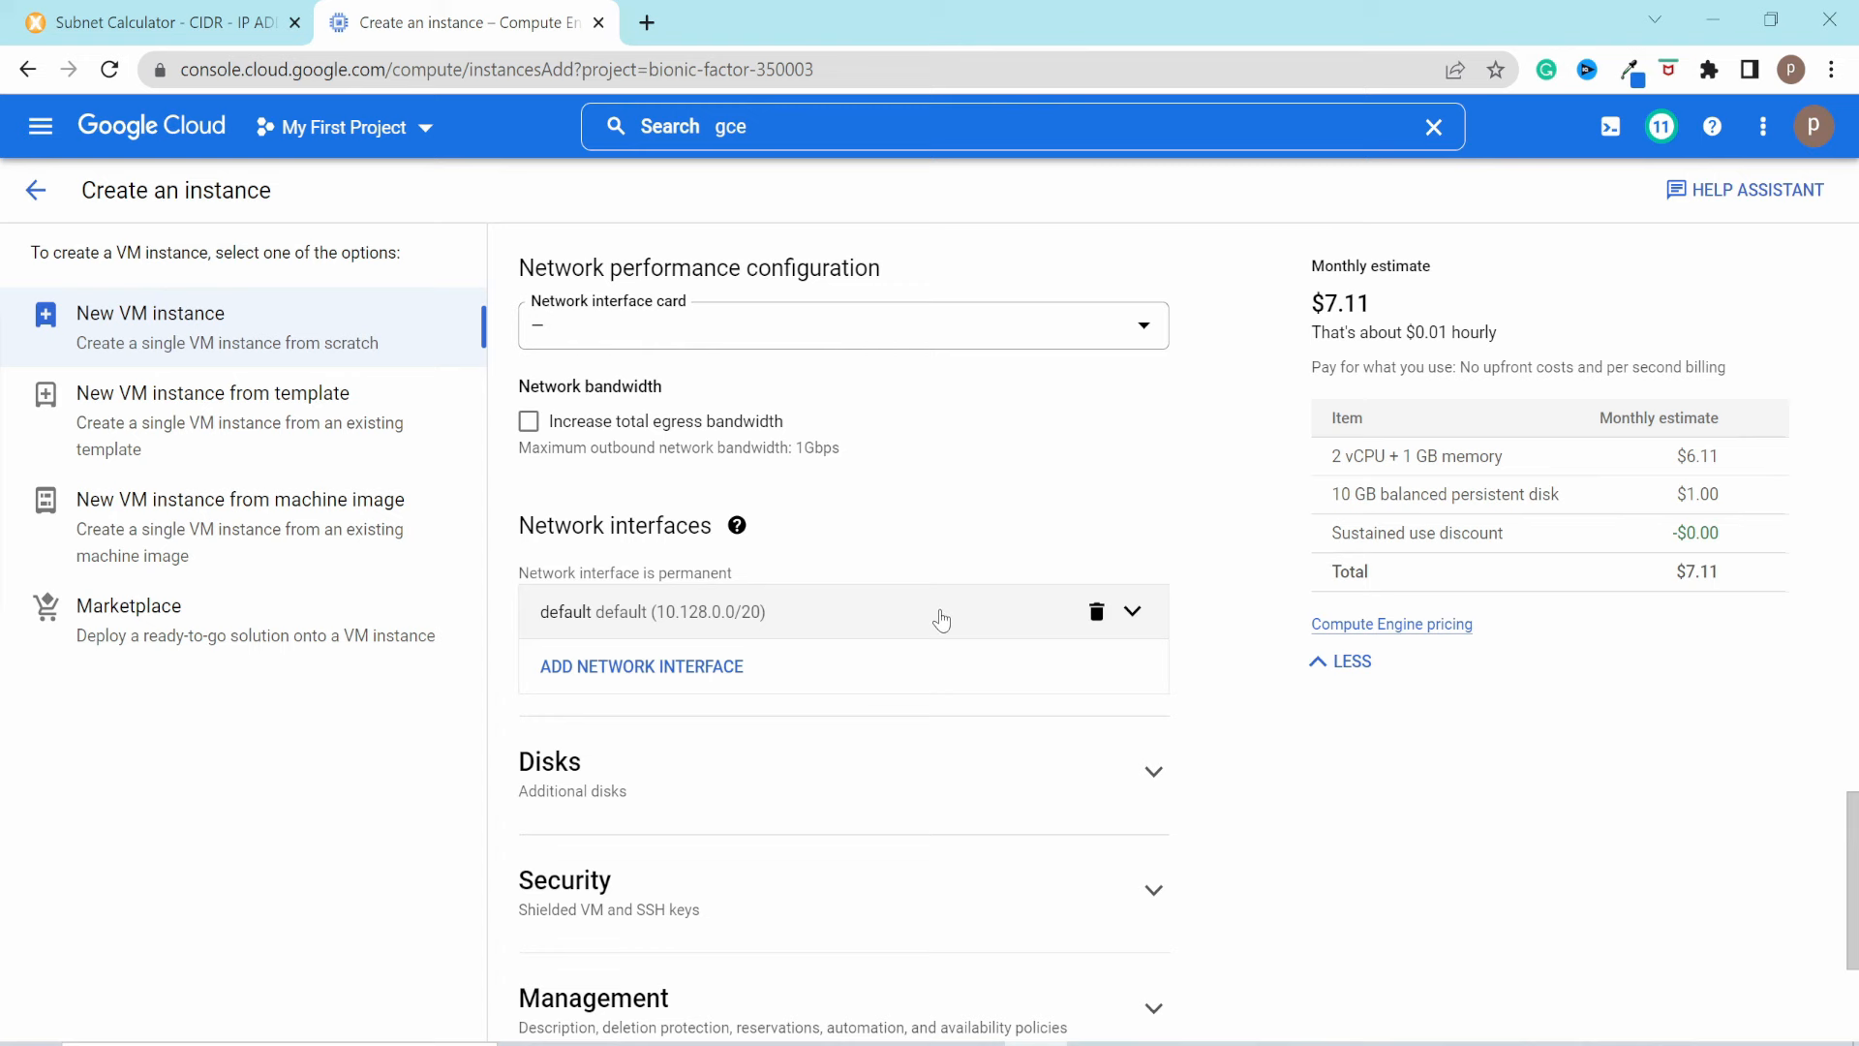
click(911, 621)
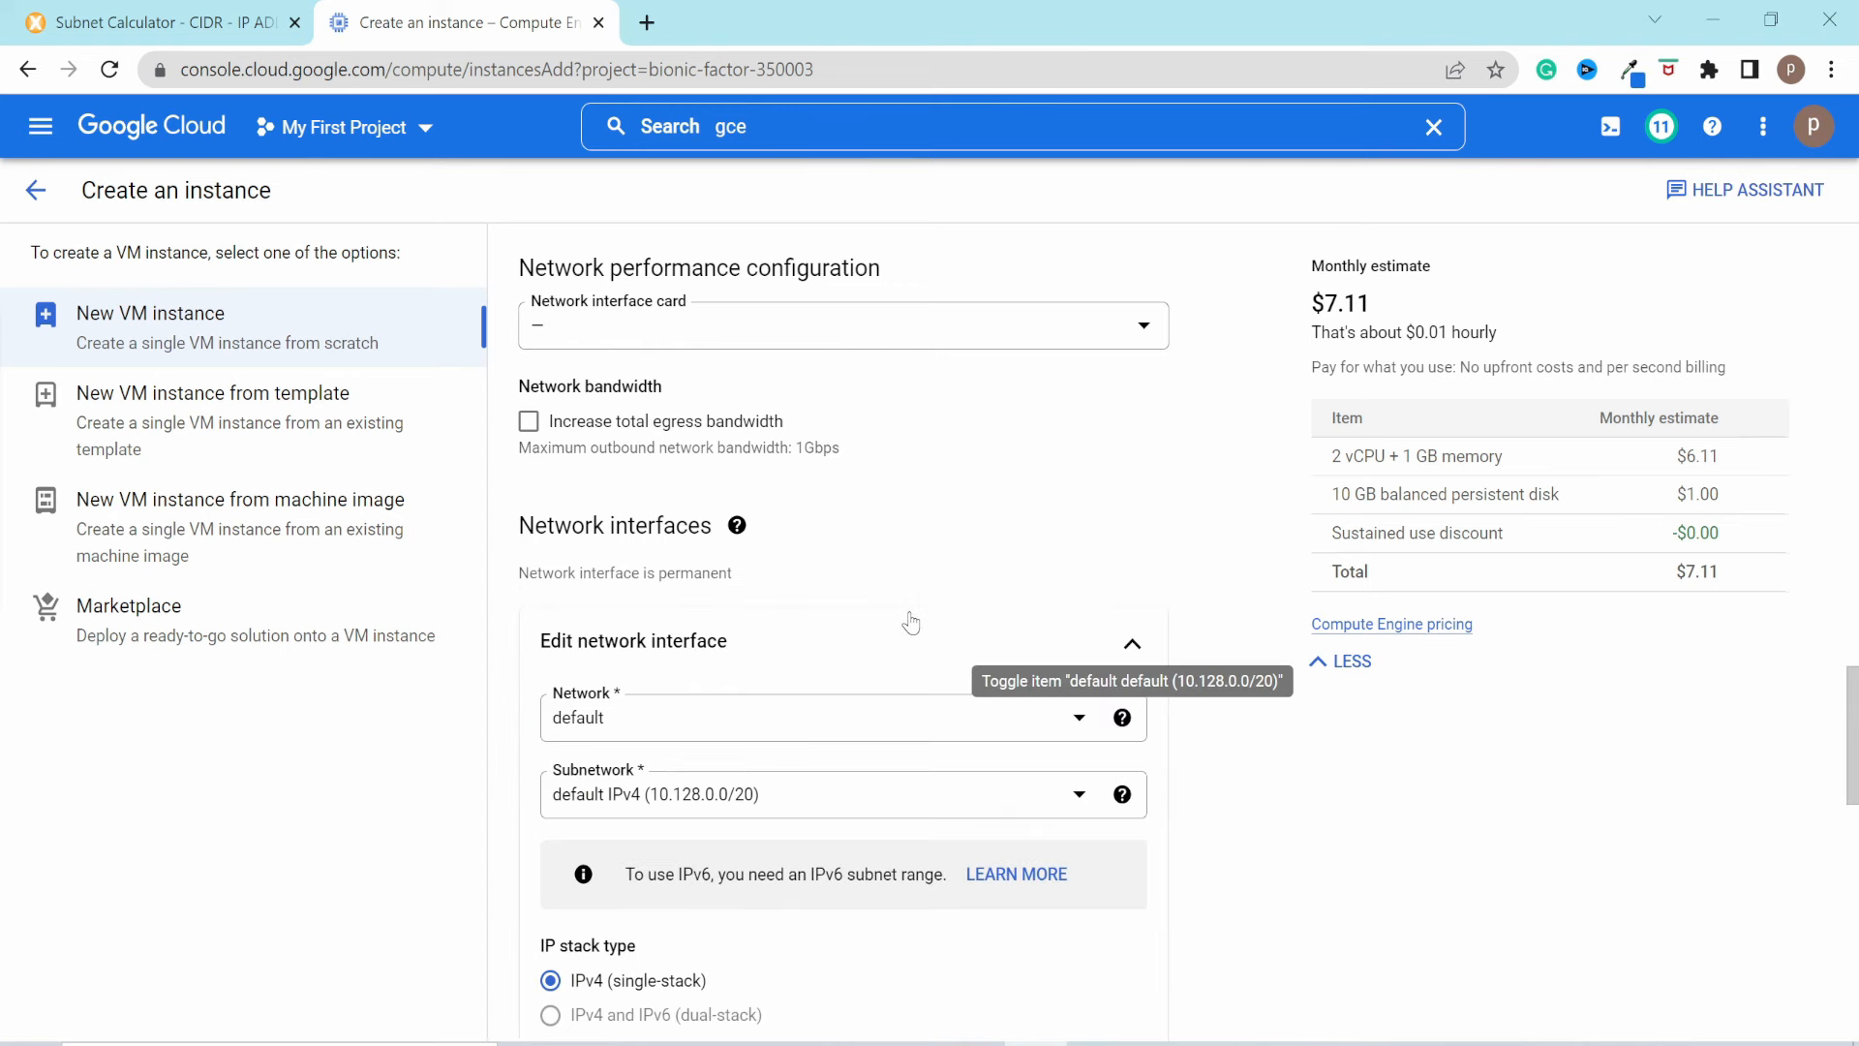
scroll(910, 621, down, 3)
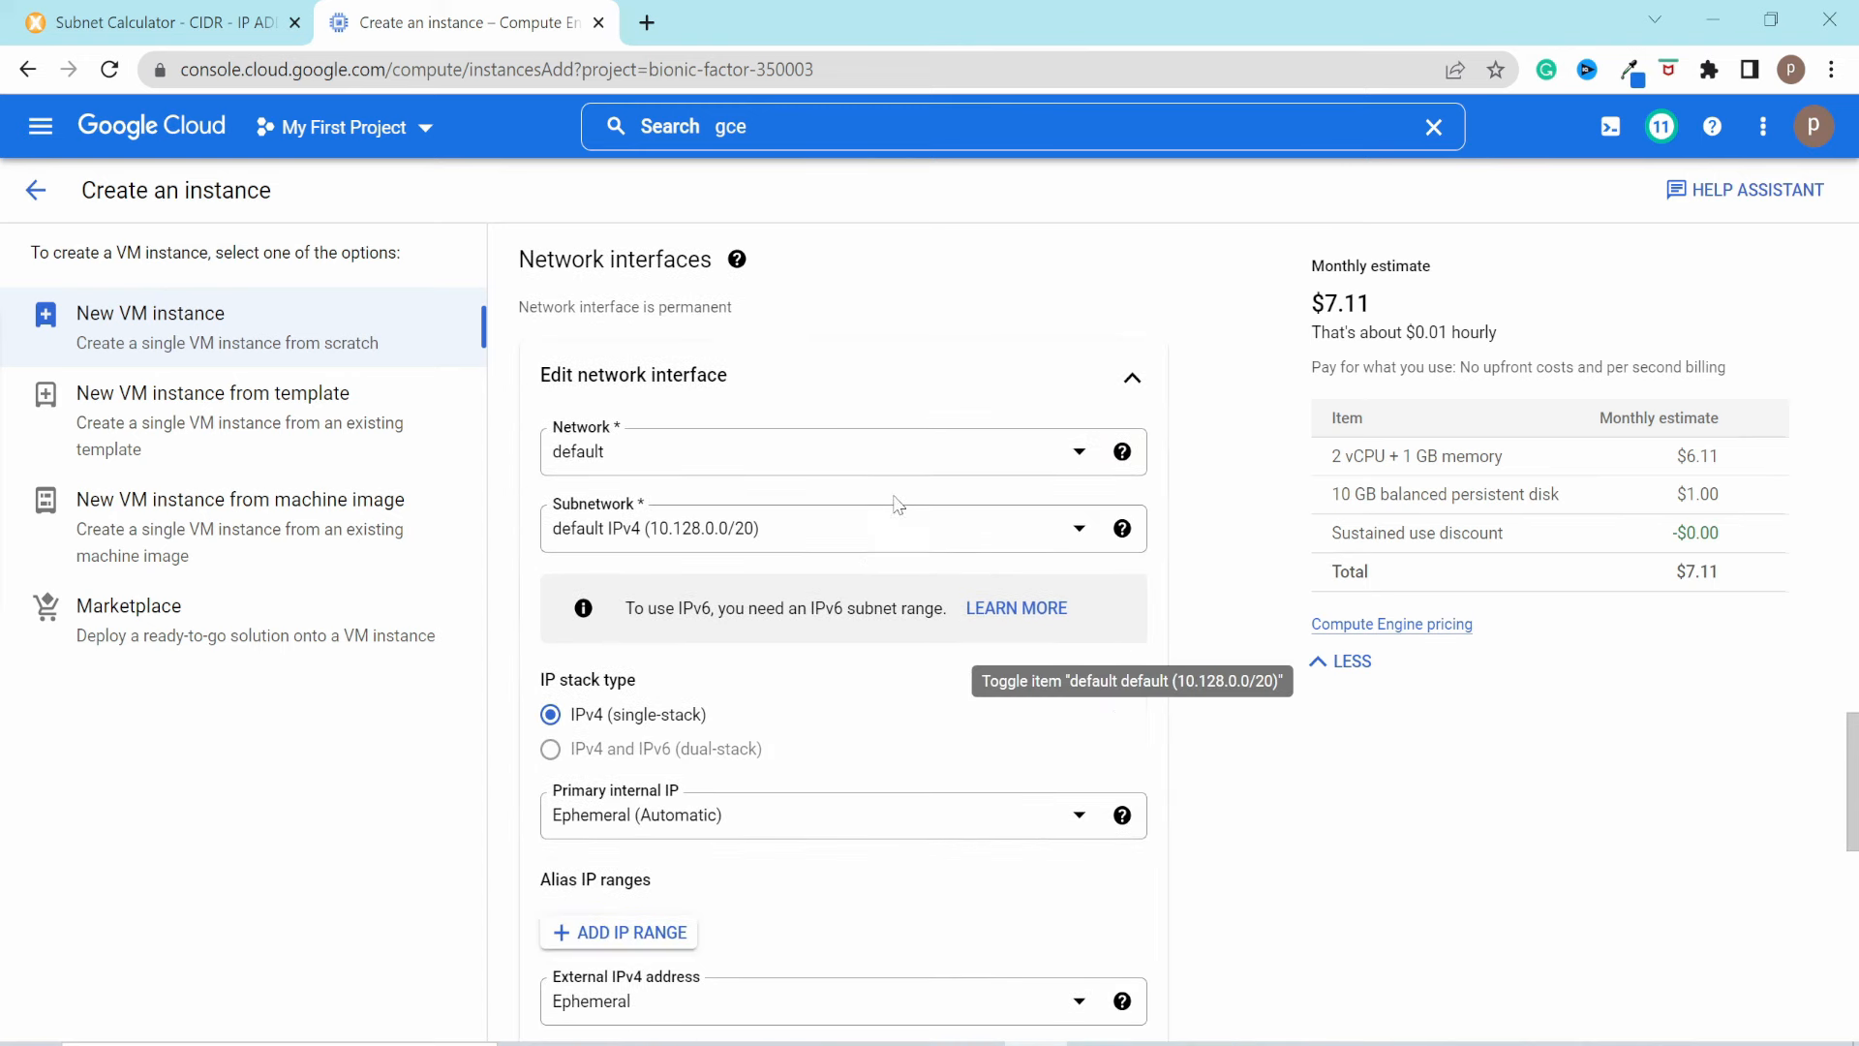
click(887, 463)
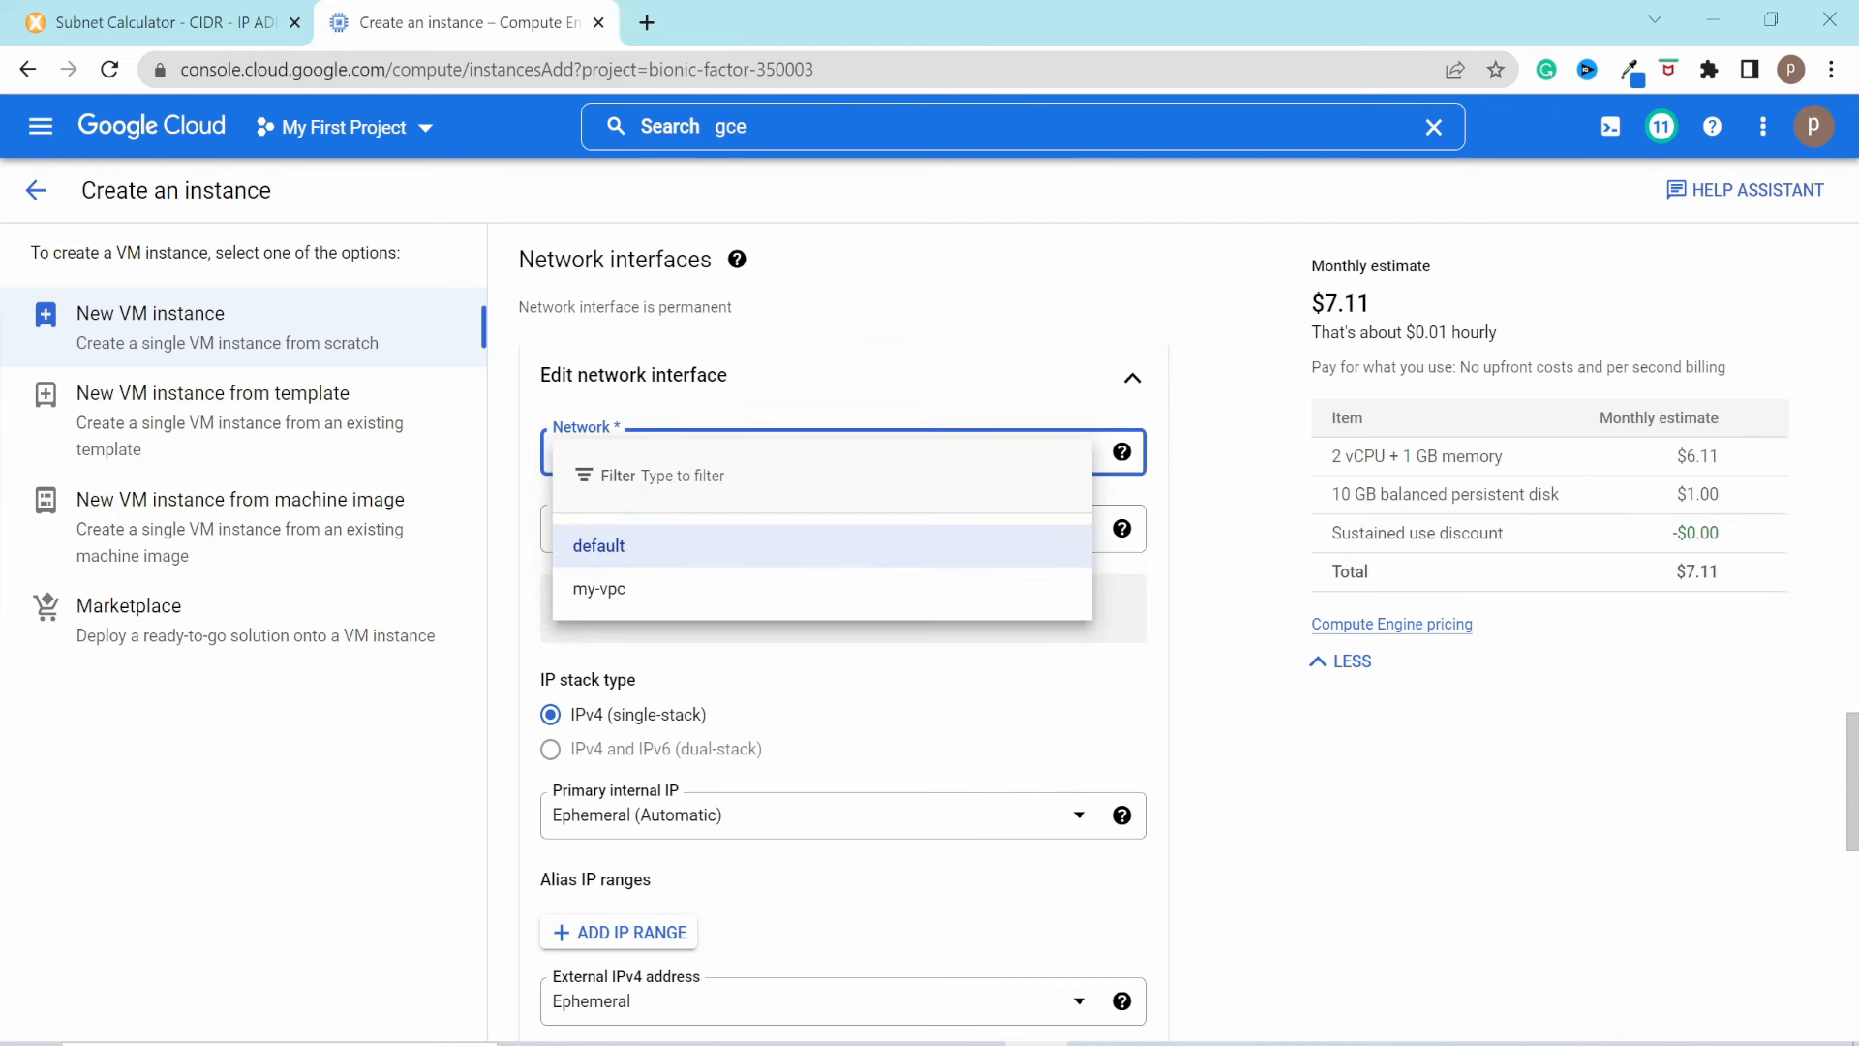
click(620, 588)
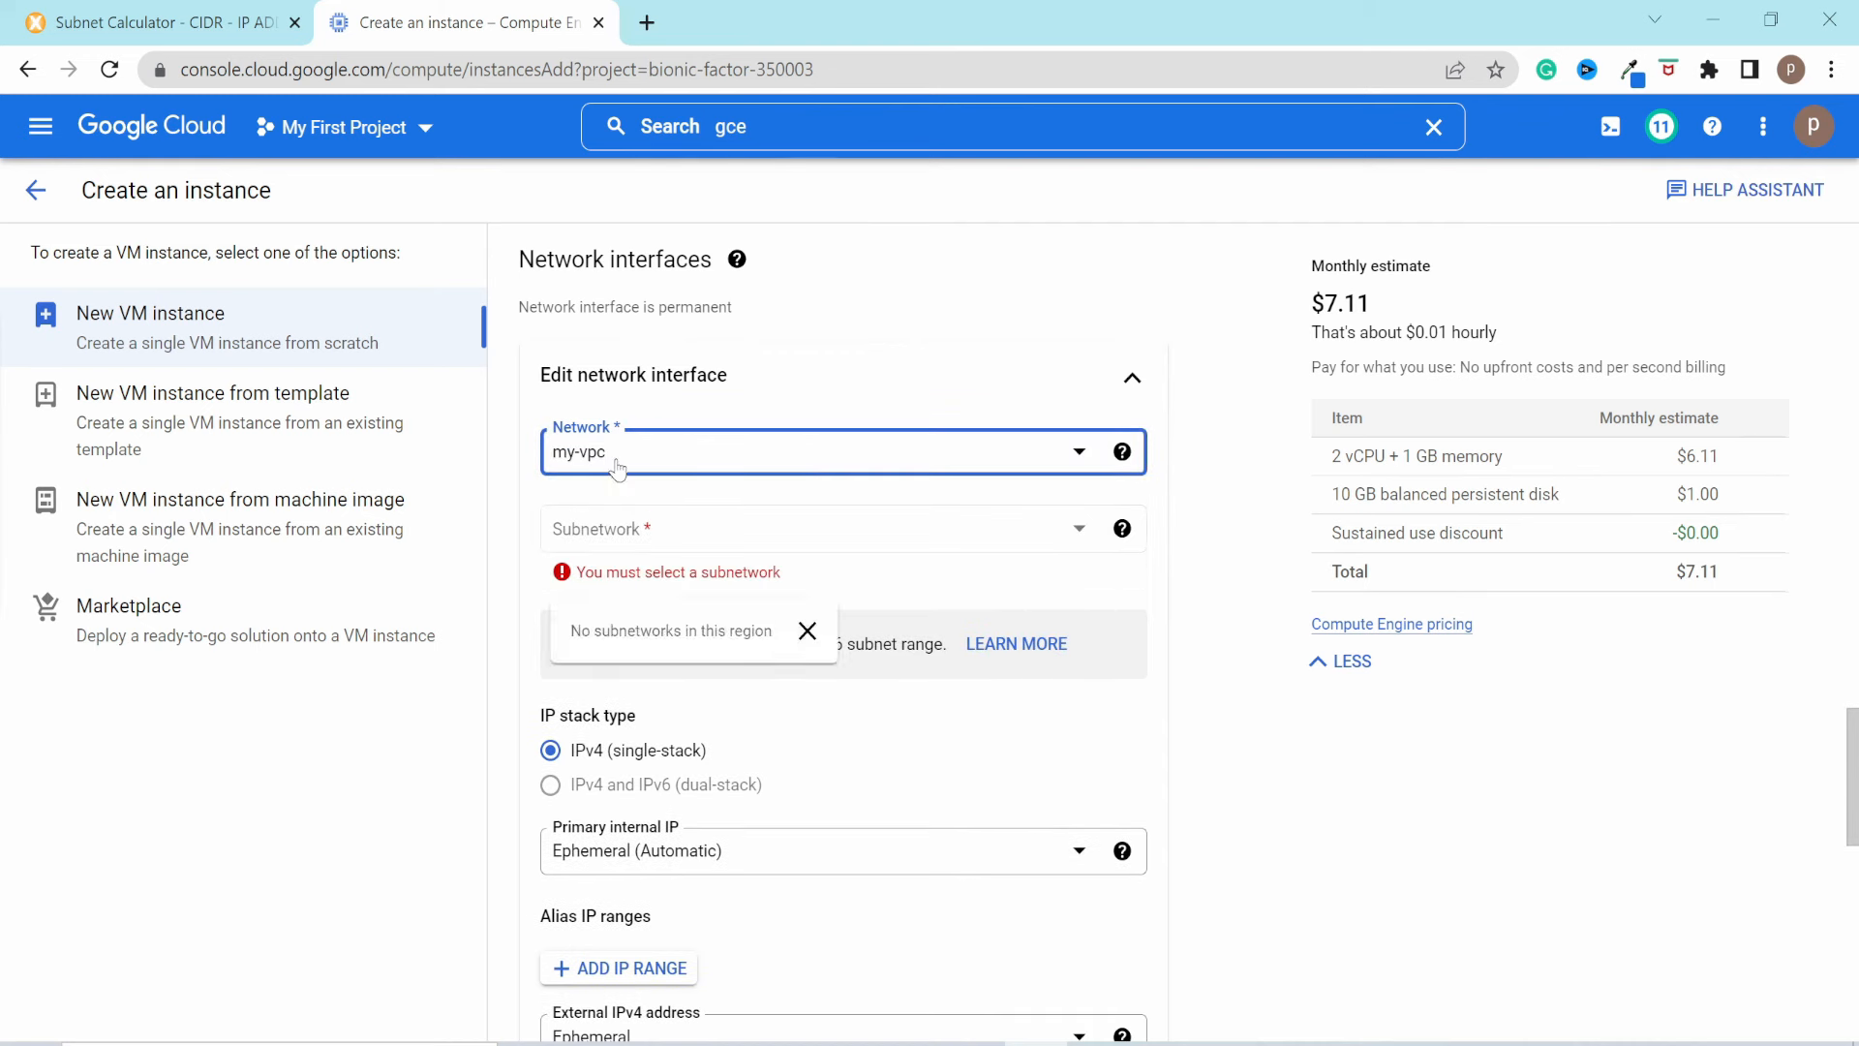
click(852, 539)
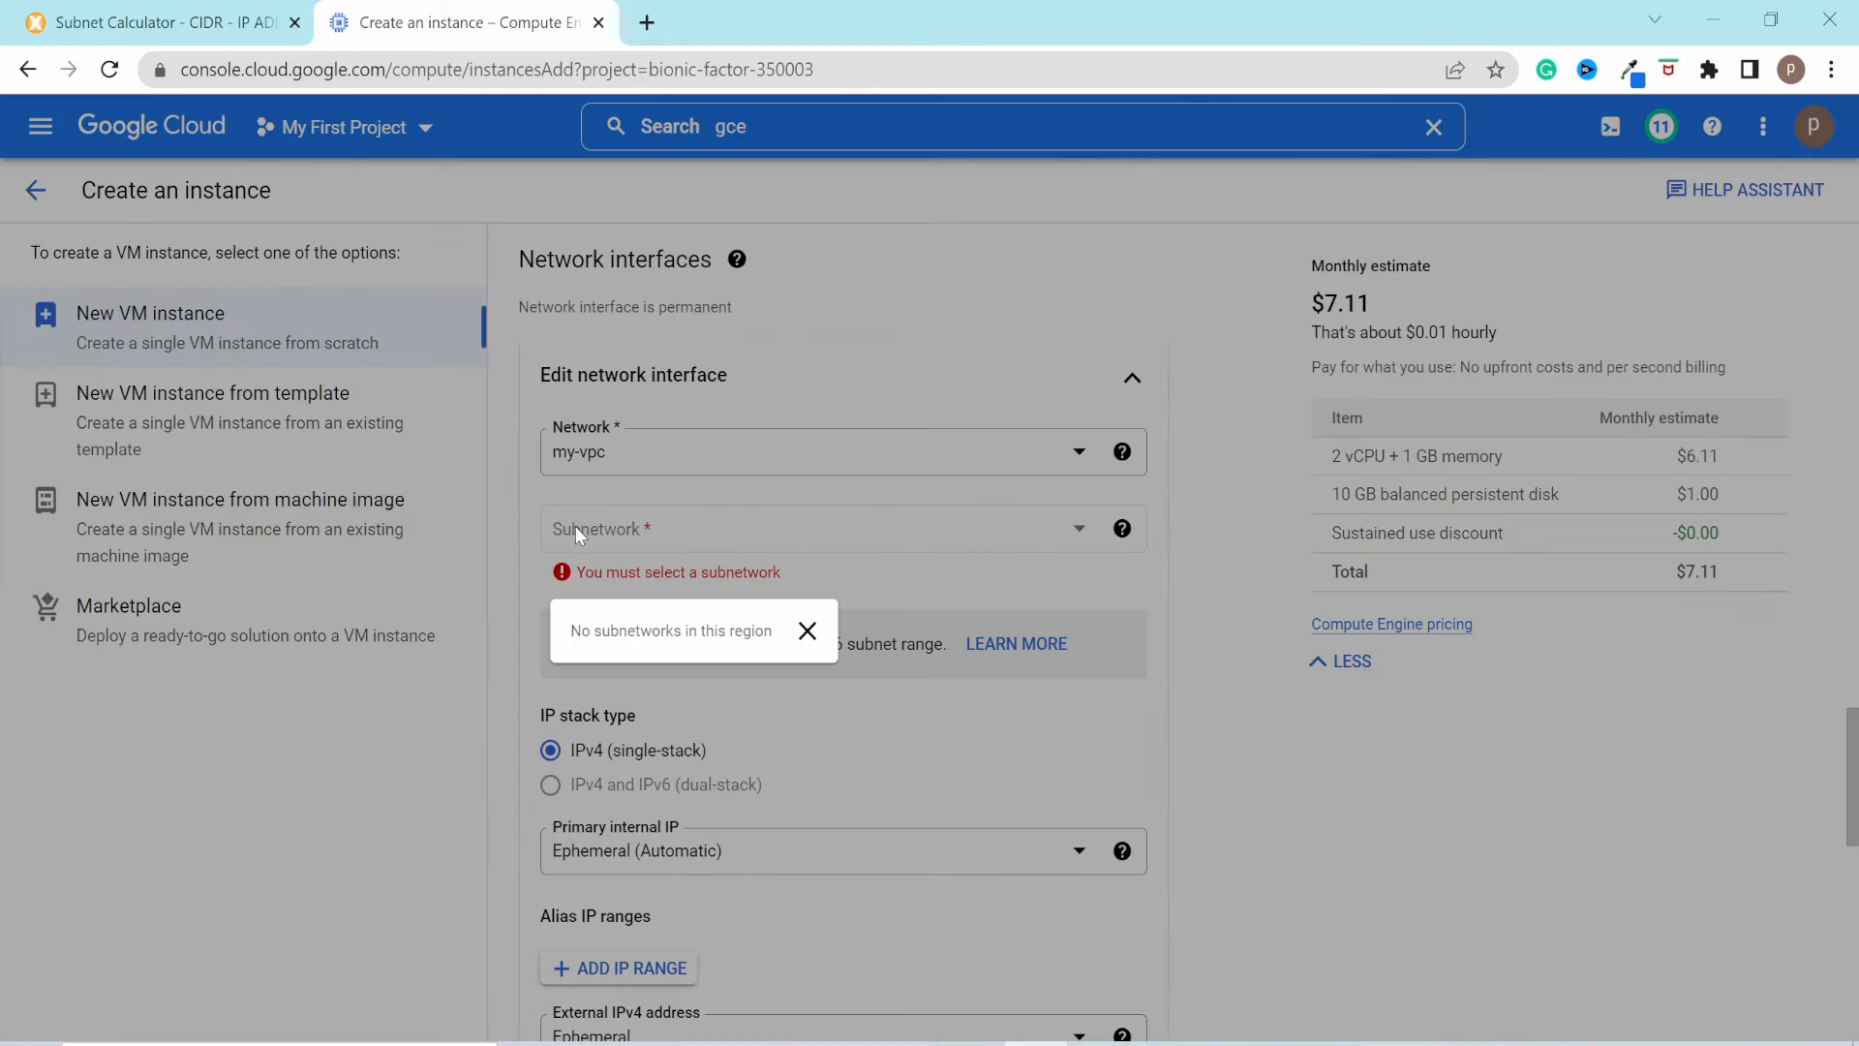
click(809, 632)
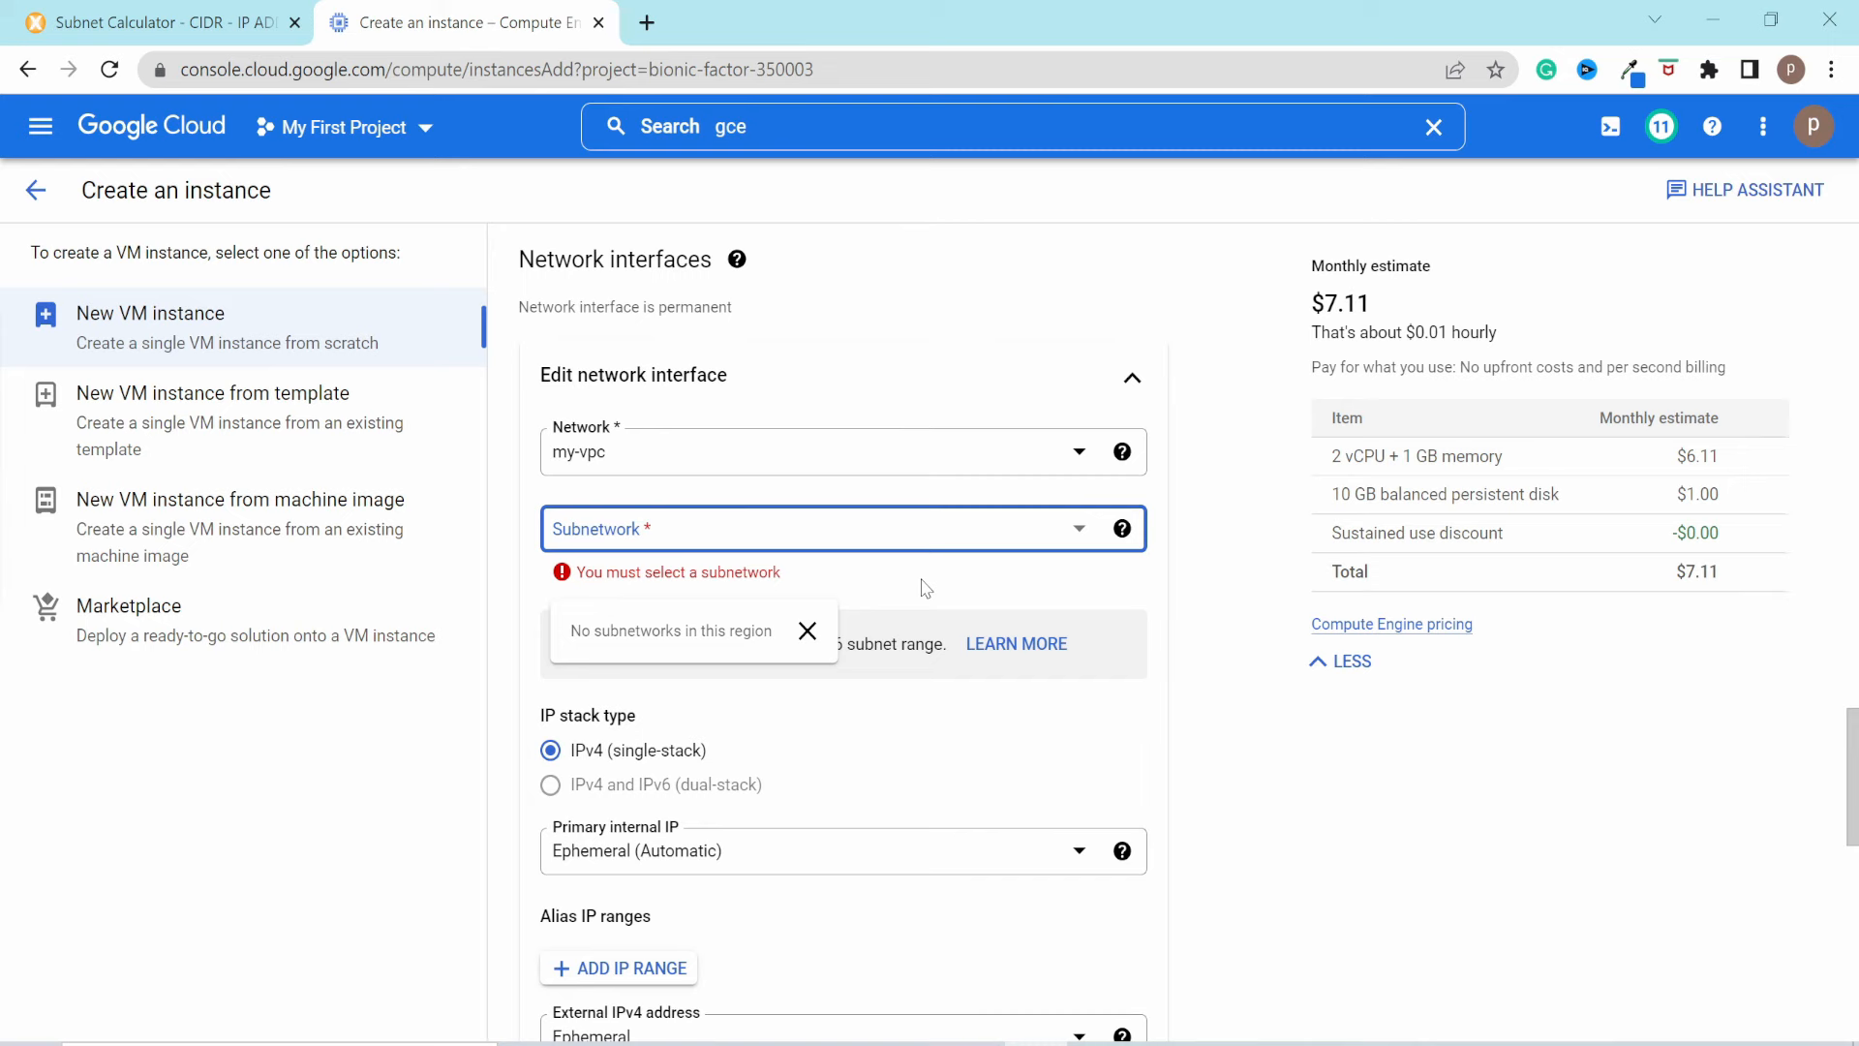
Step: Set the instance's region to us-west1 (Oregon) and its zone to us-west1-a
scroll(924, 588, up, 15)
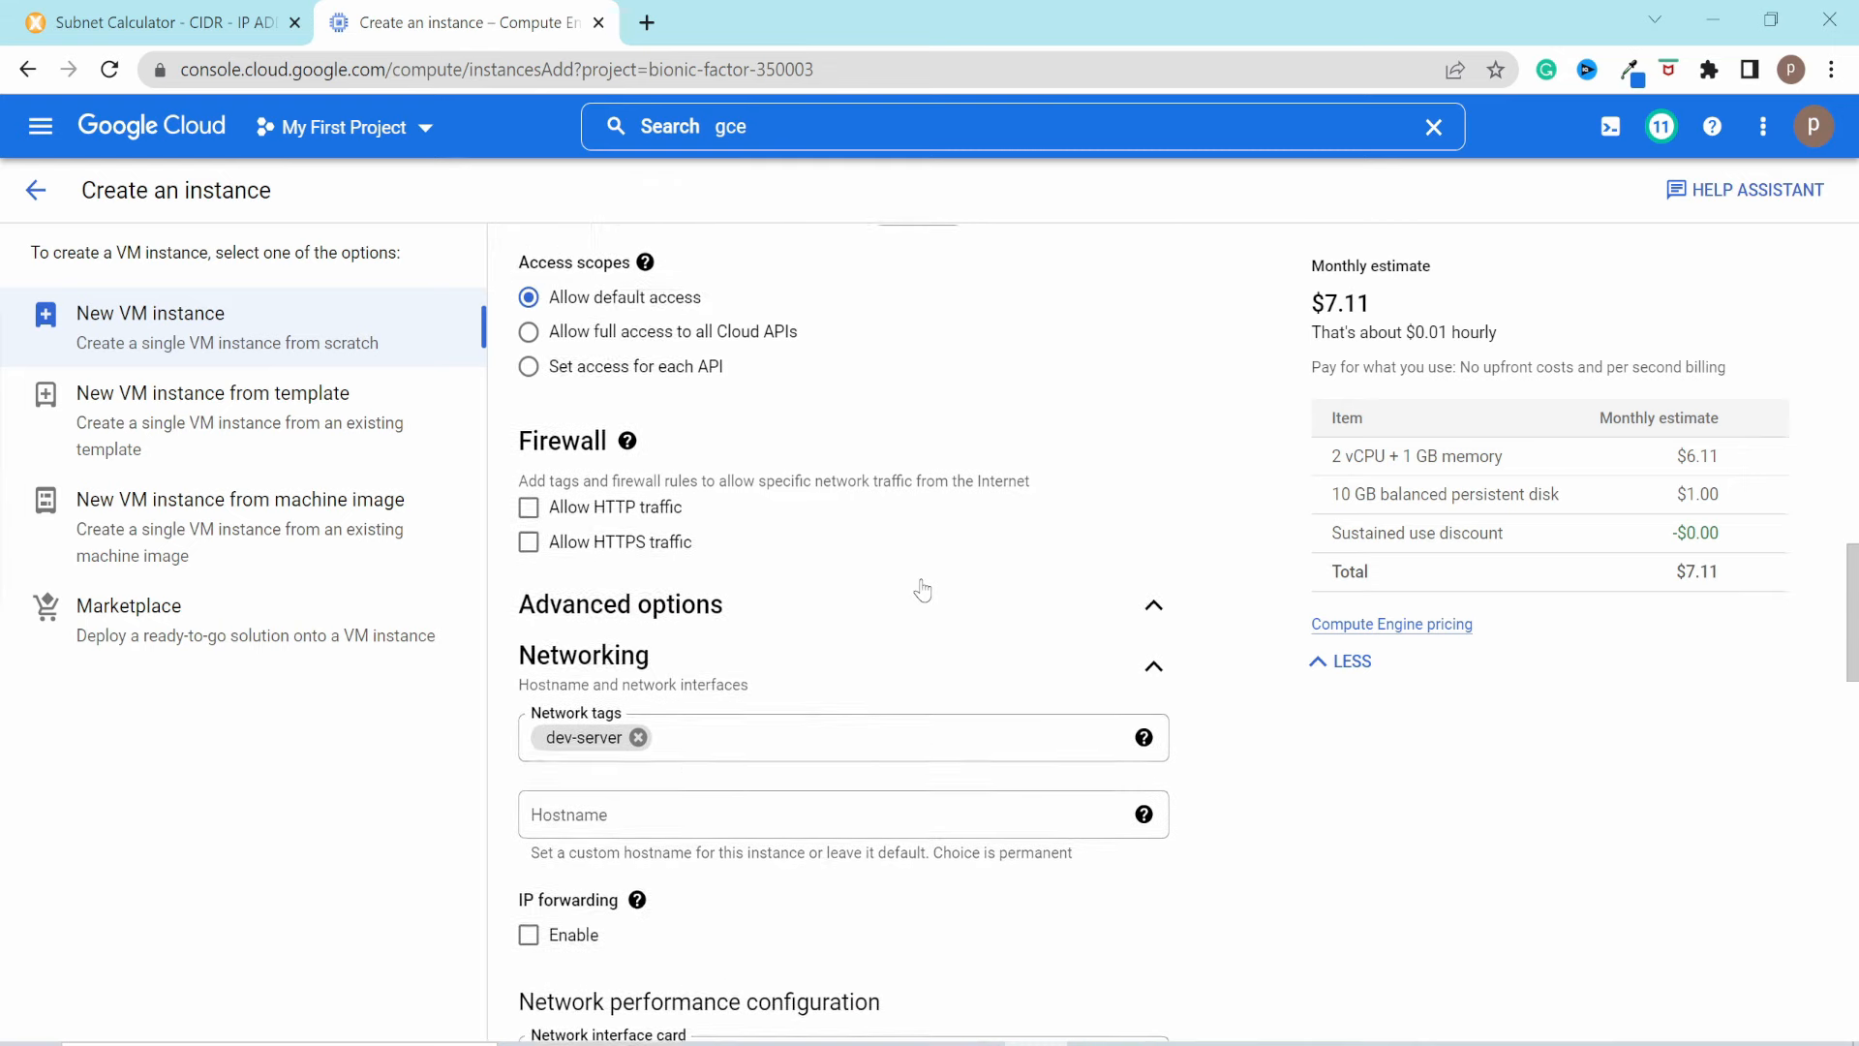
scroll(922, 588, up, 15)
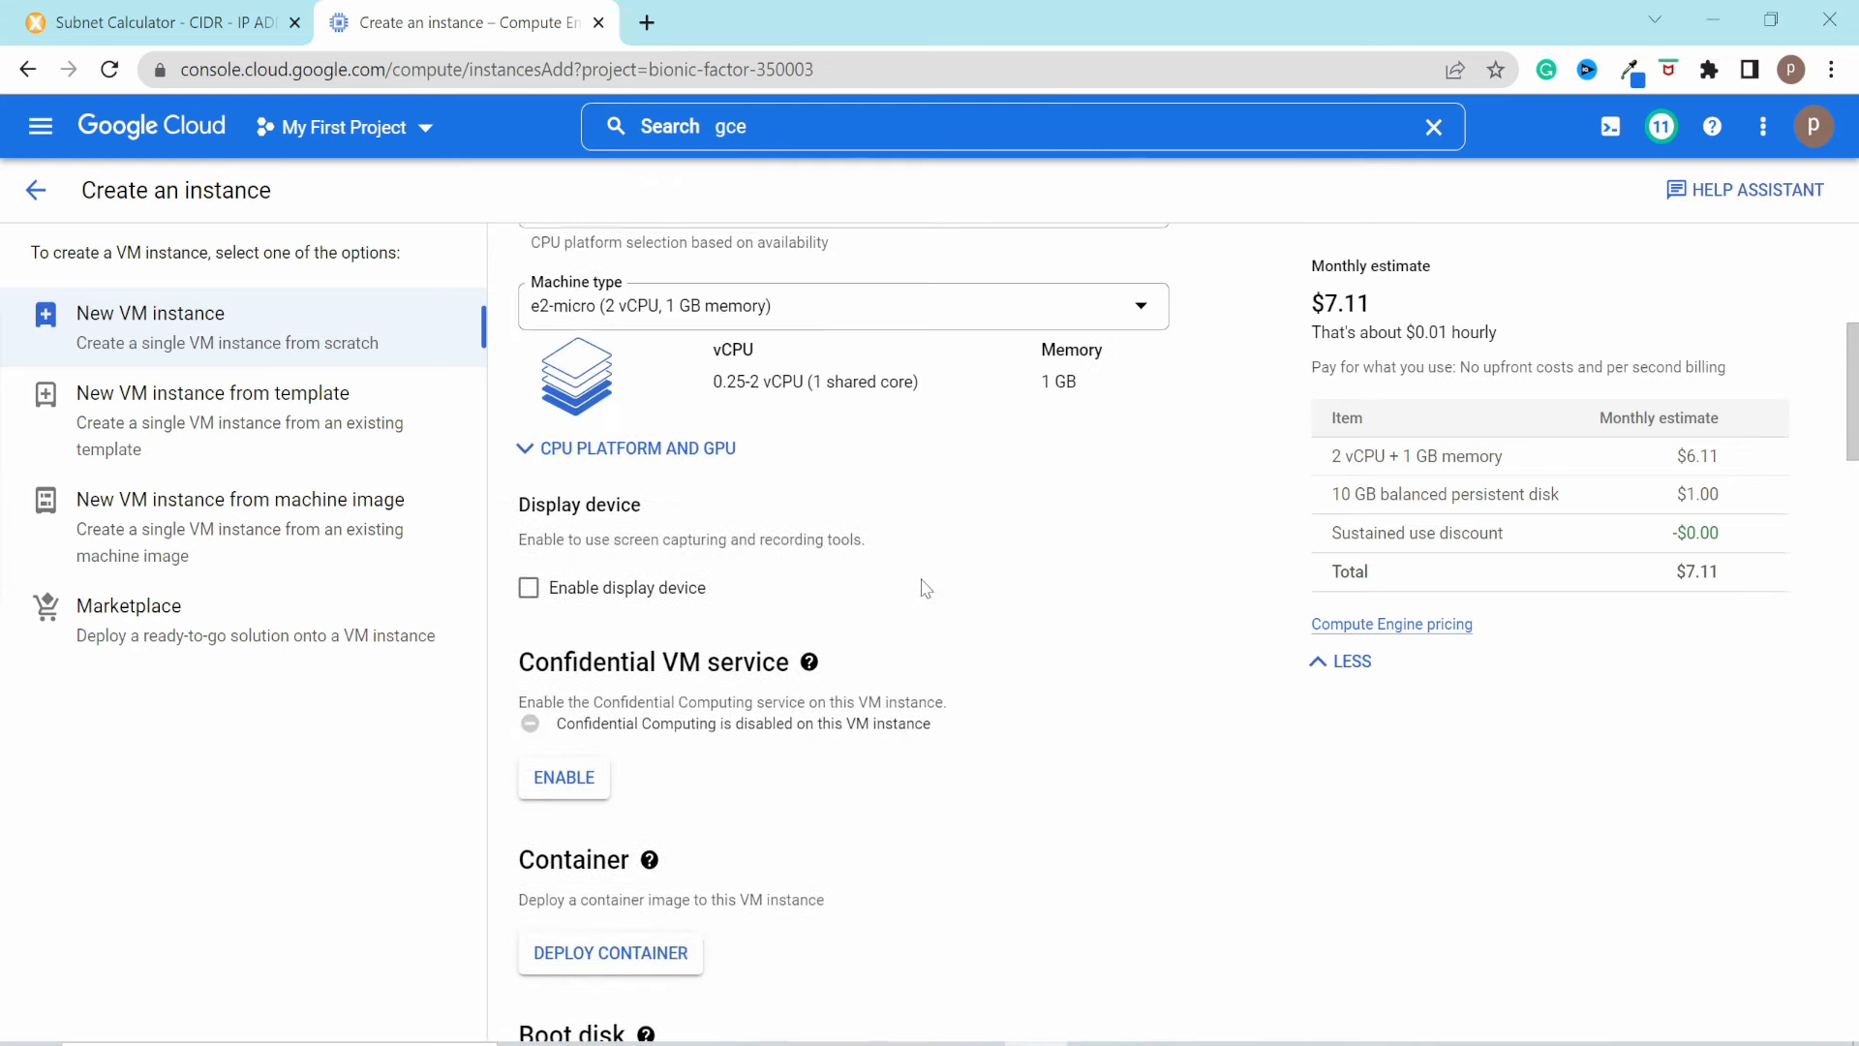
scroll(924, 587, up, 2)
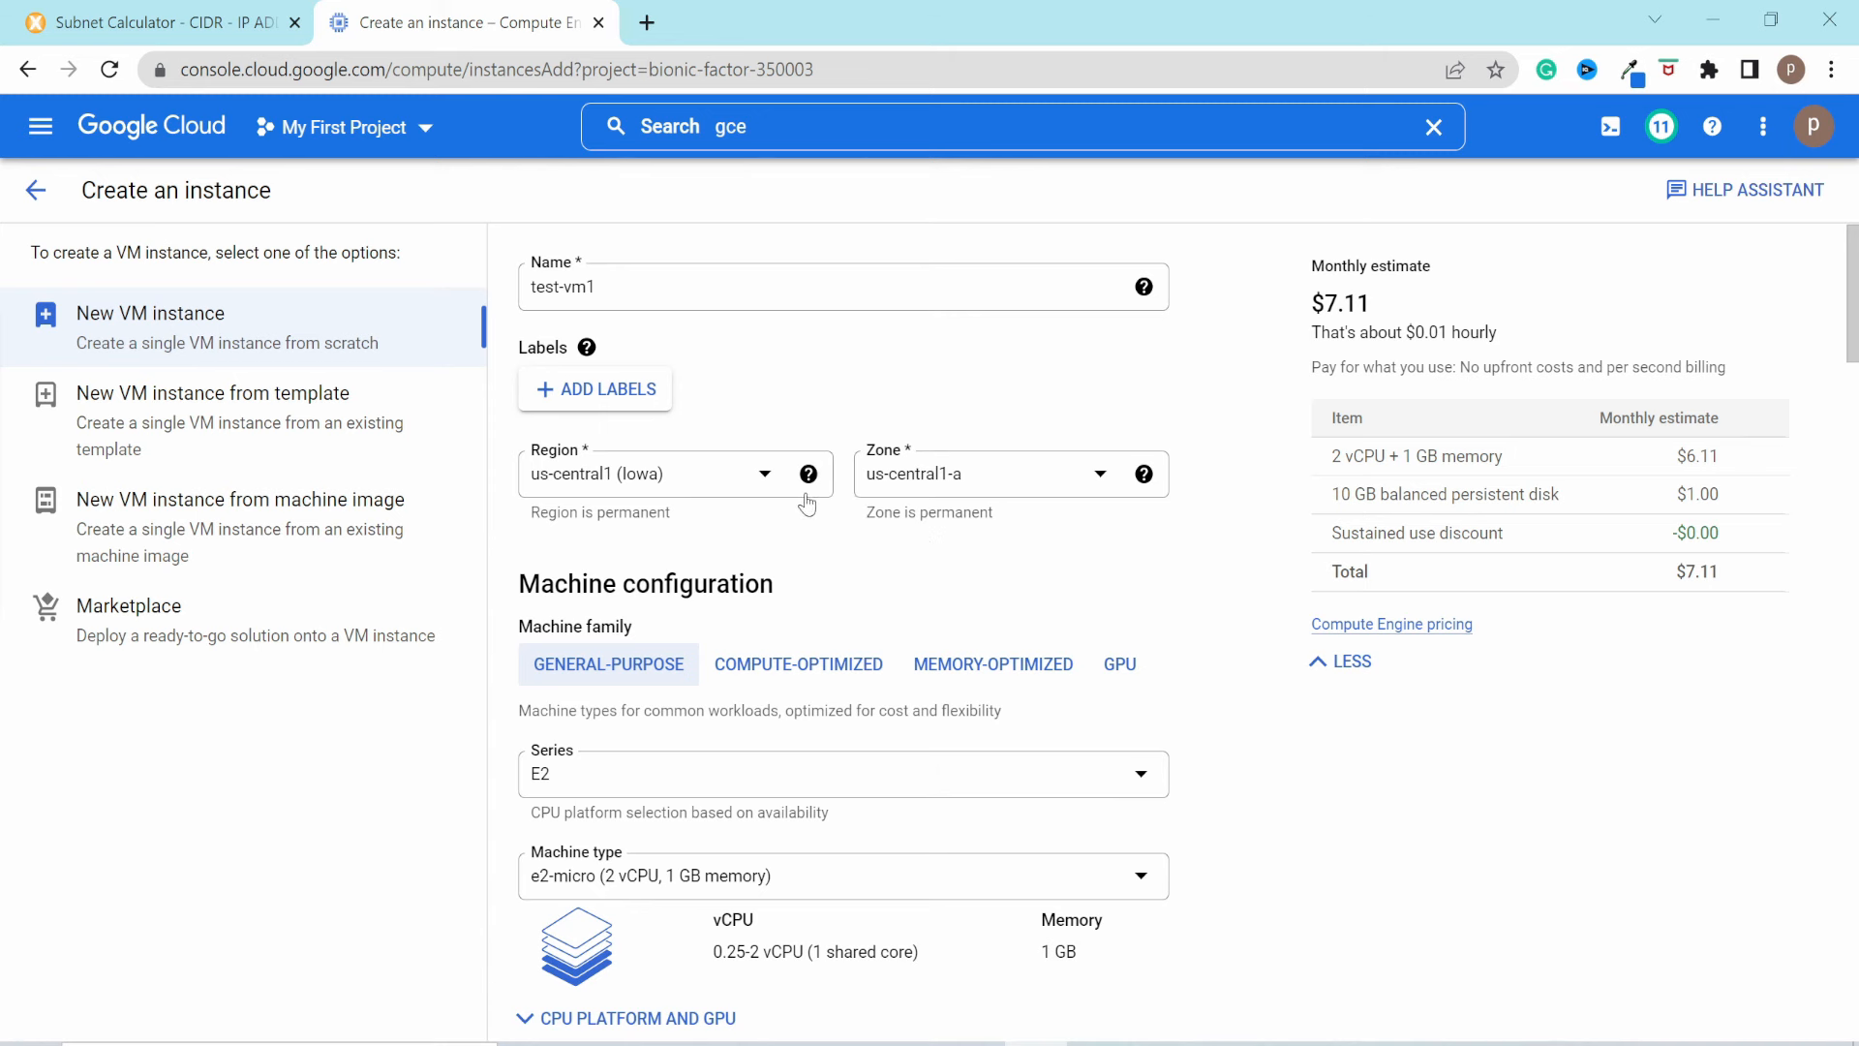
click(1004, 487)
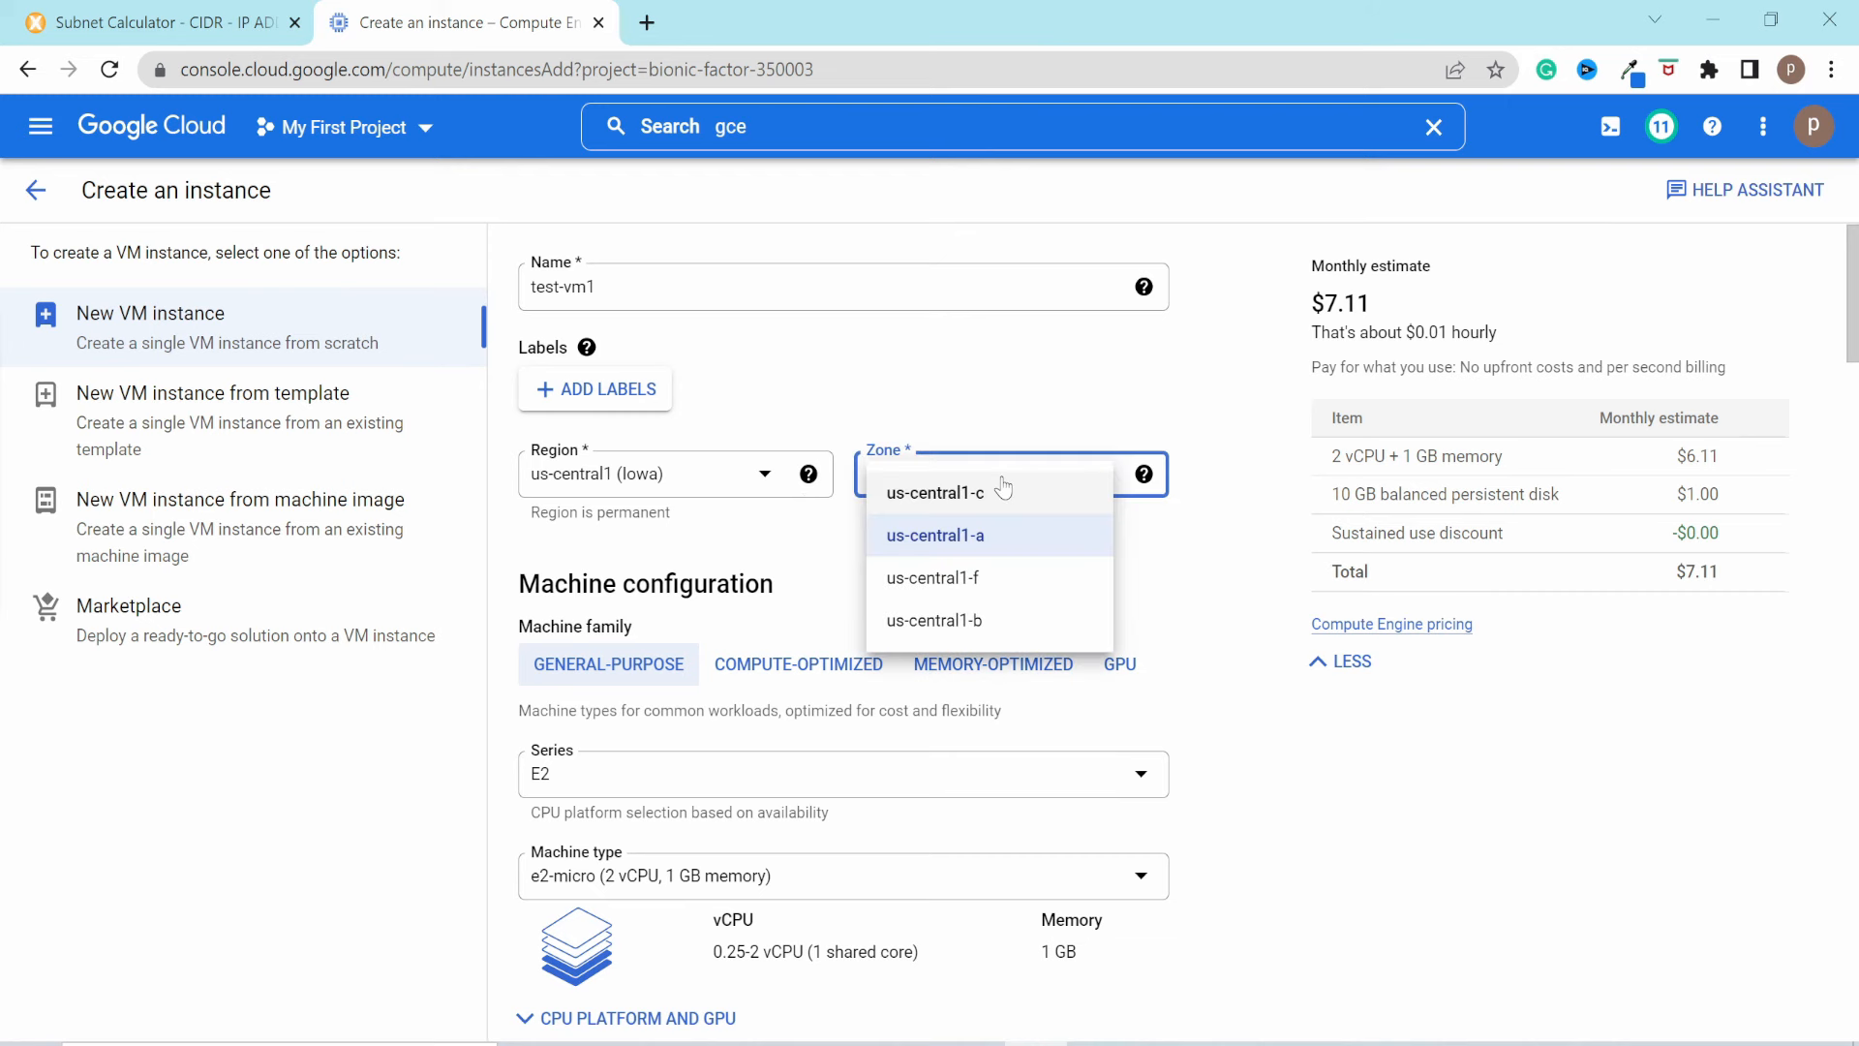
click(745, 488)
click(727, 489)
key(Down)
key(Down)
key(Down)
key(Down)
key(Down)
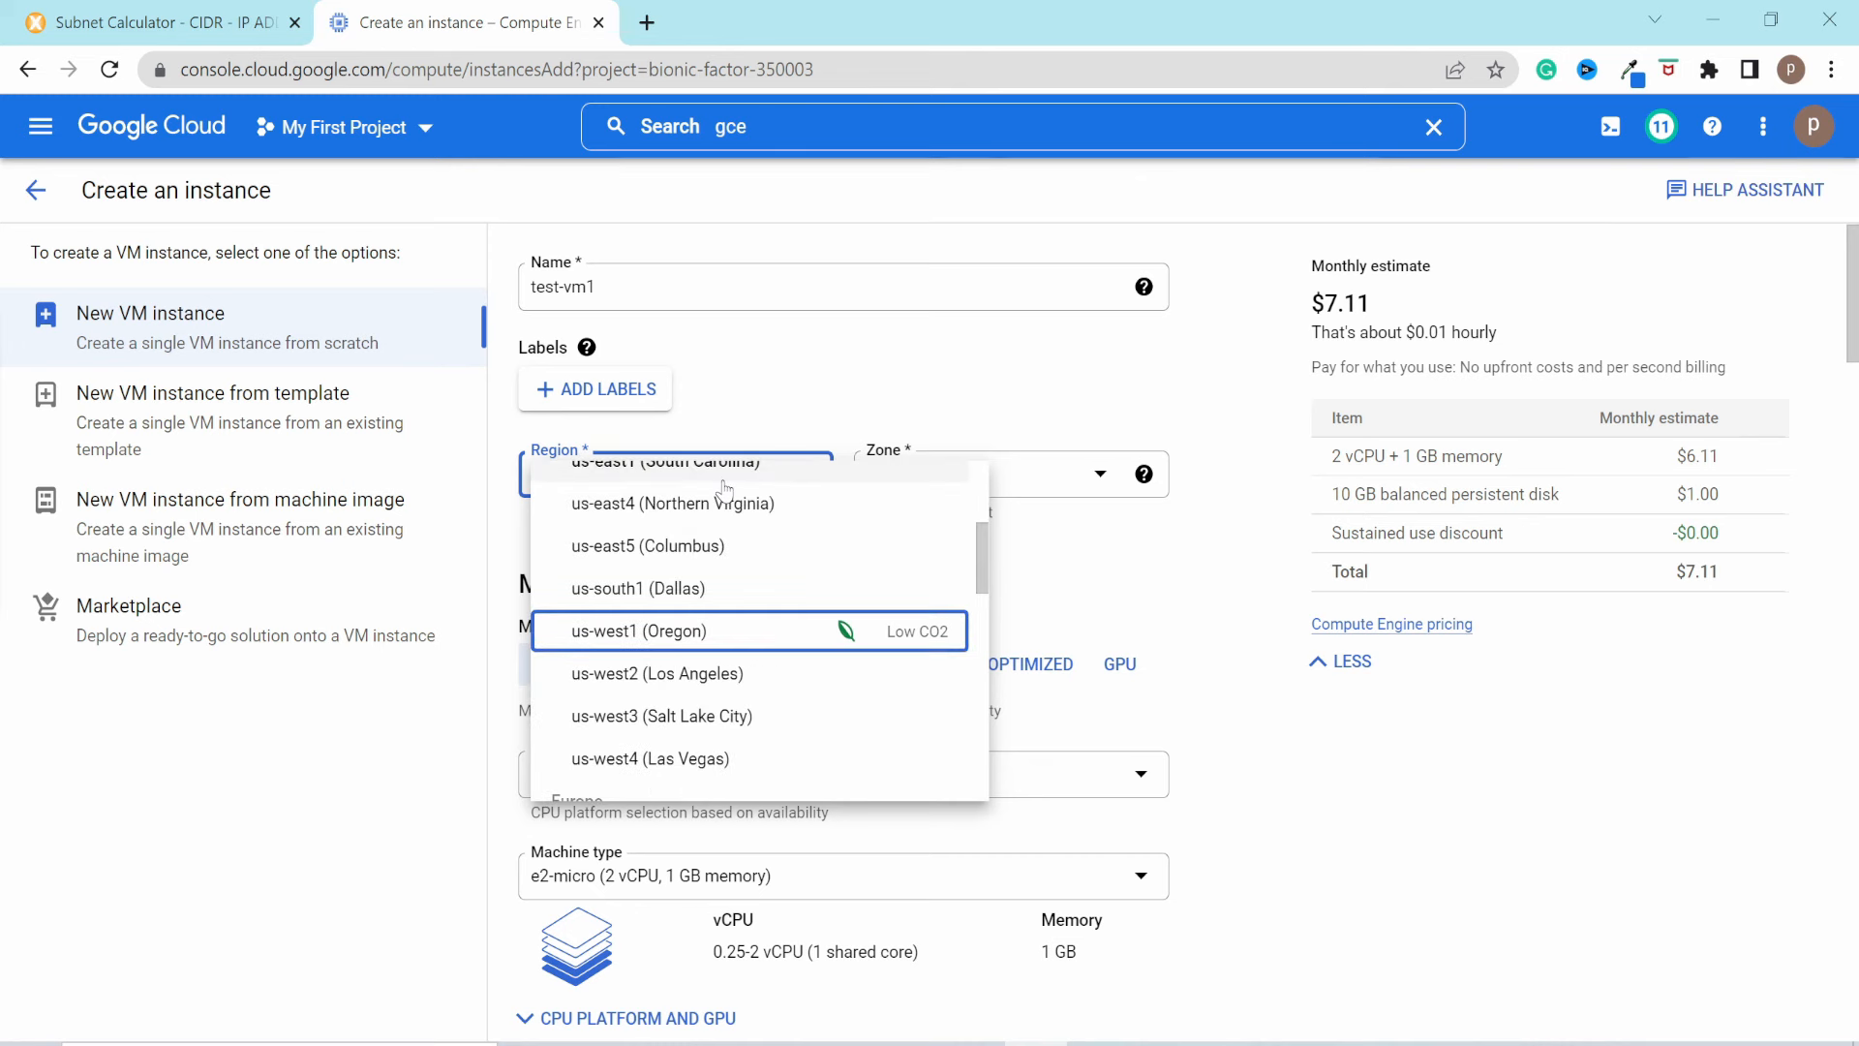
click(639, 647)
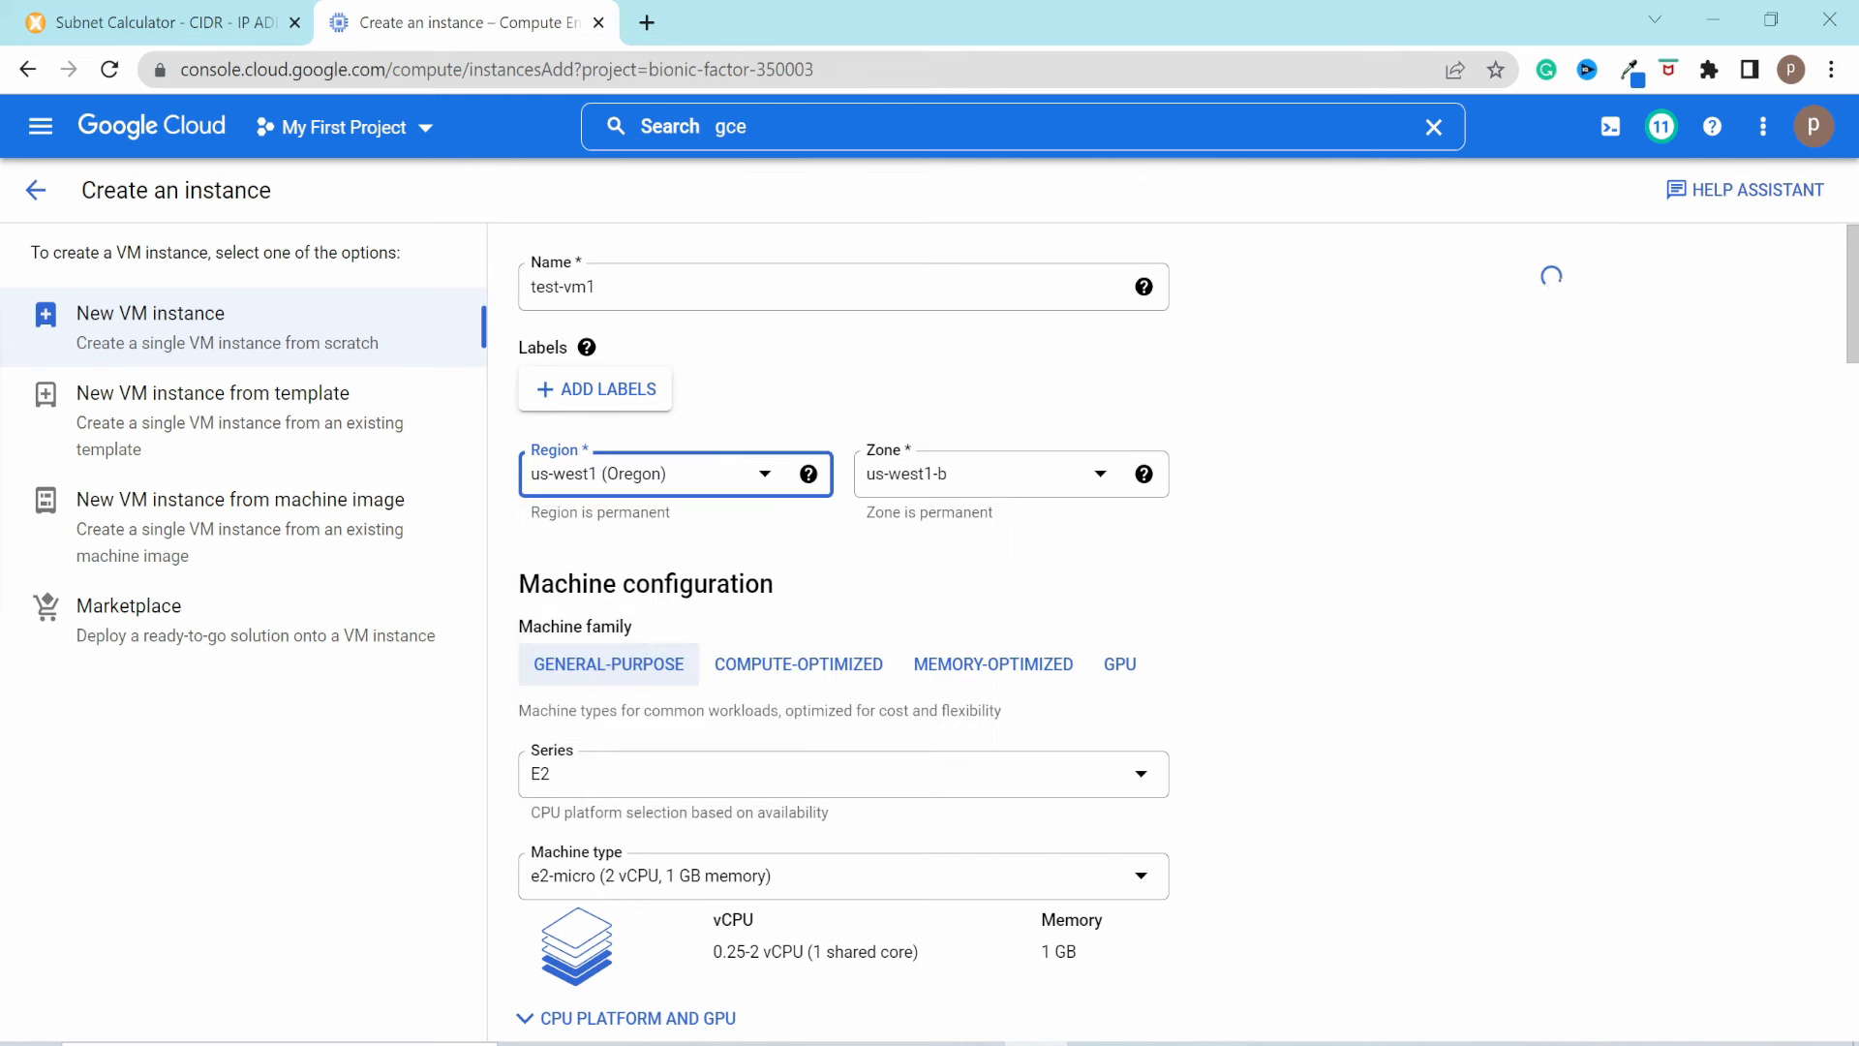
click(958, 494)
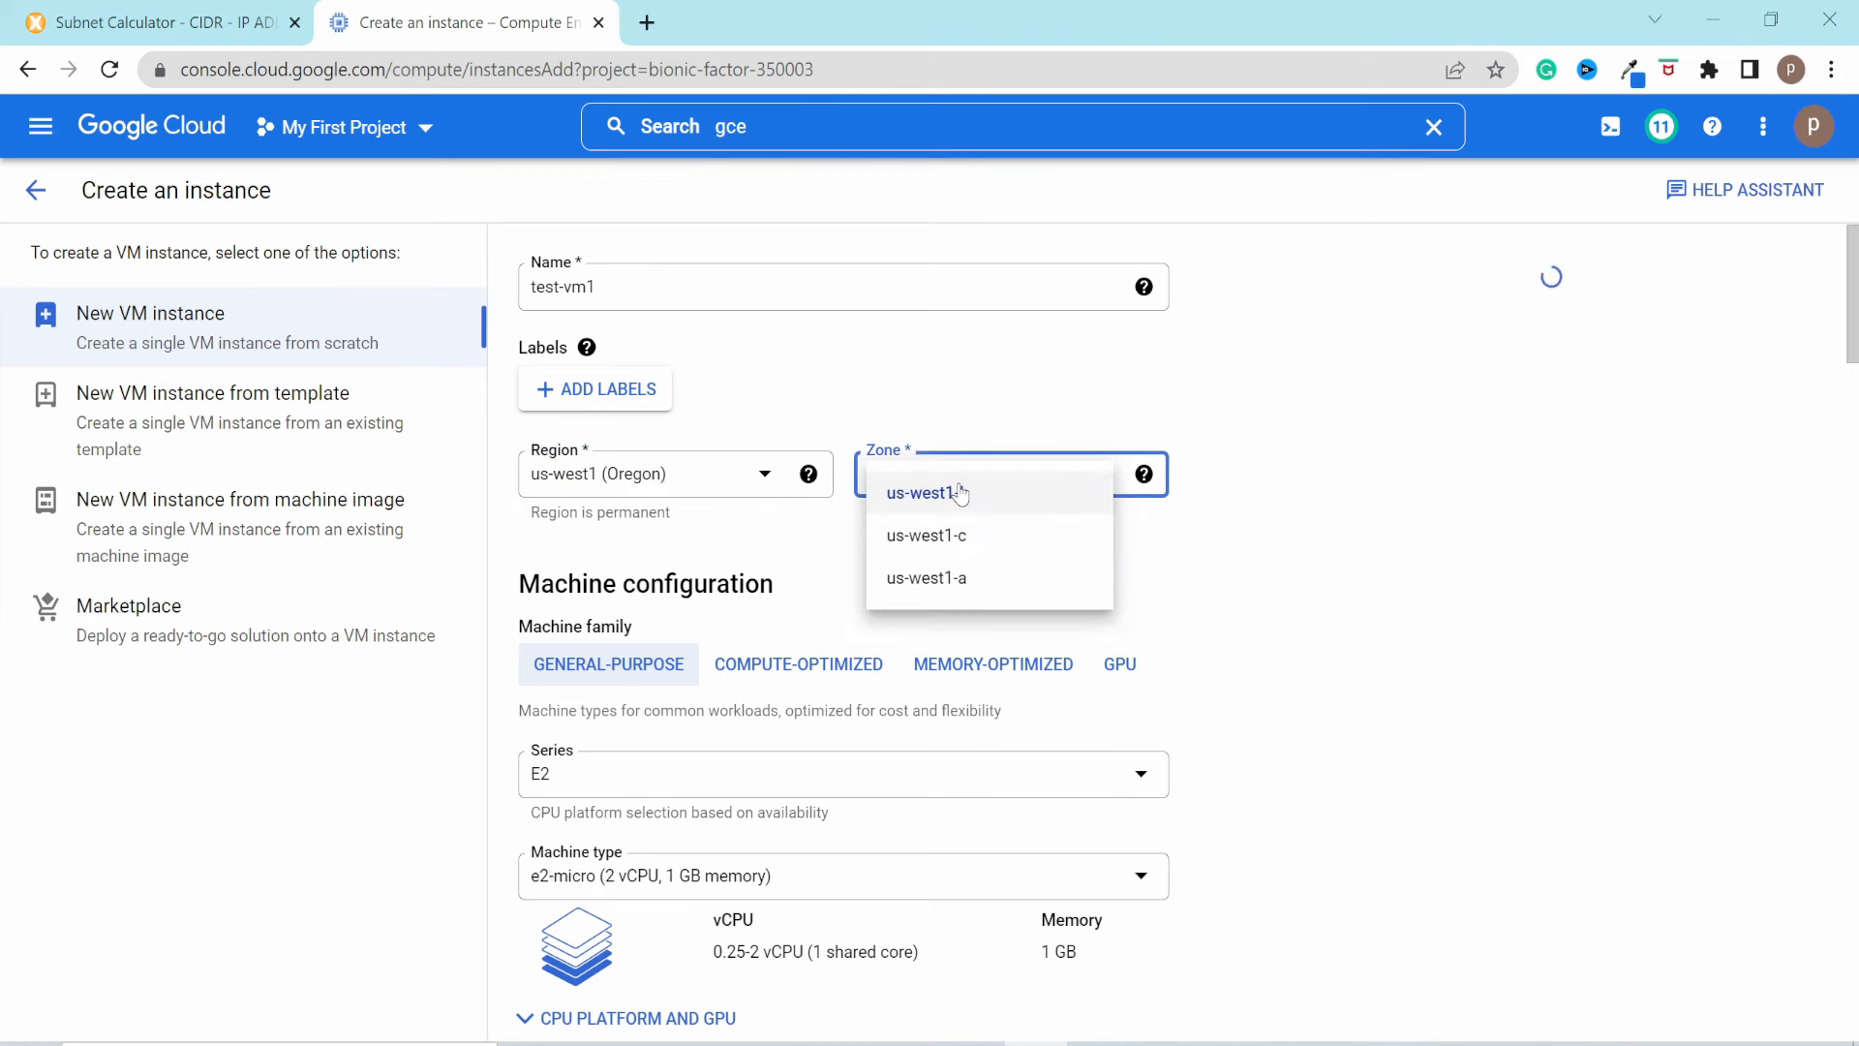
click(954, 581)
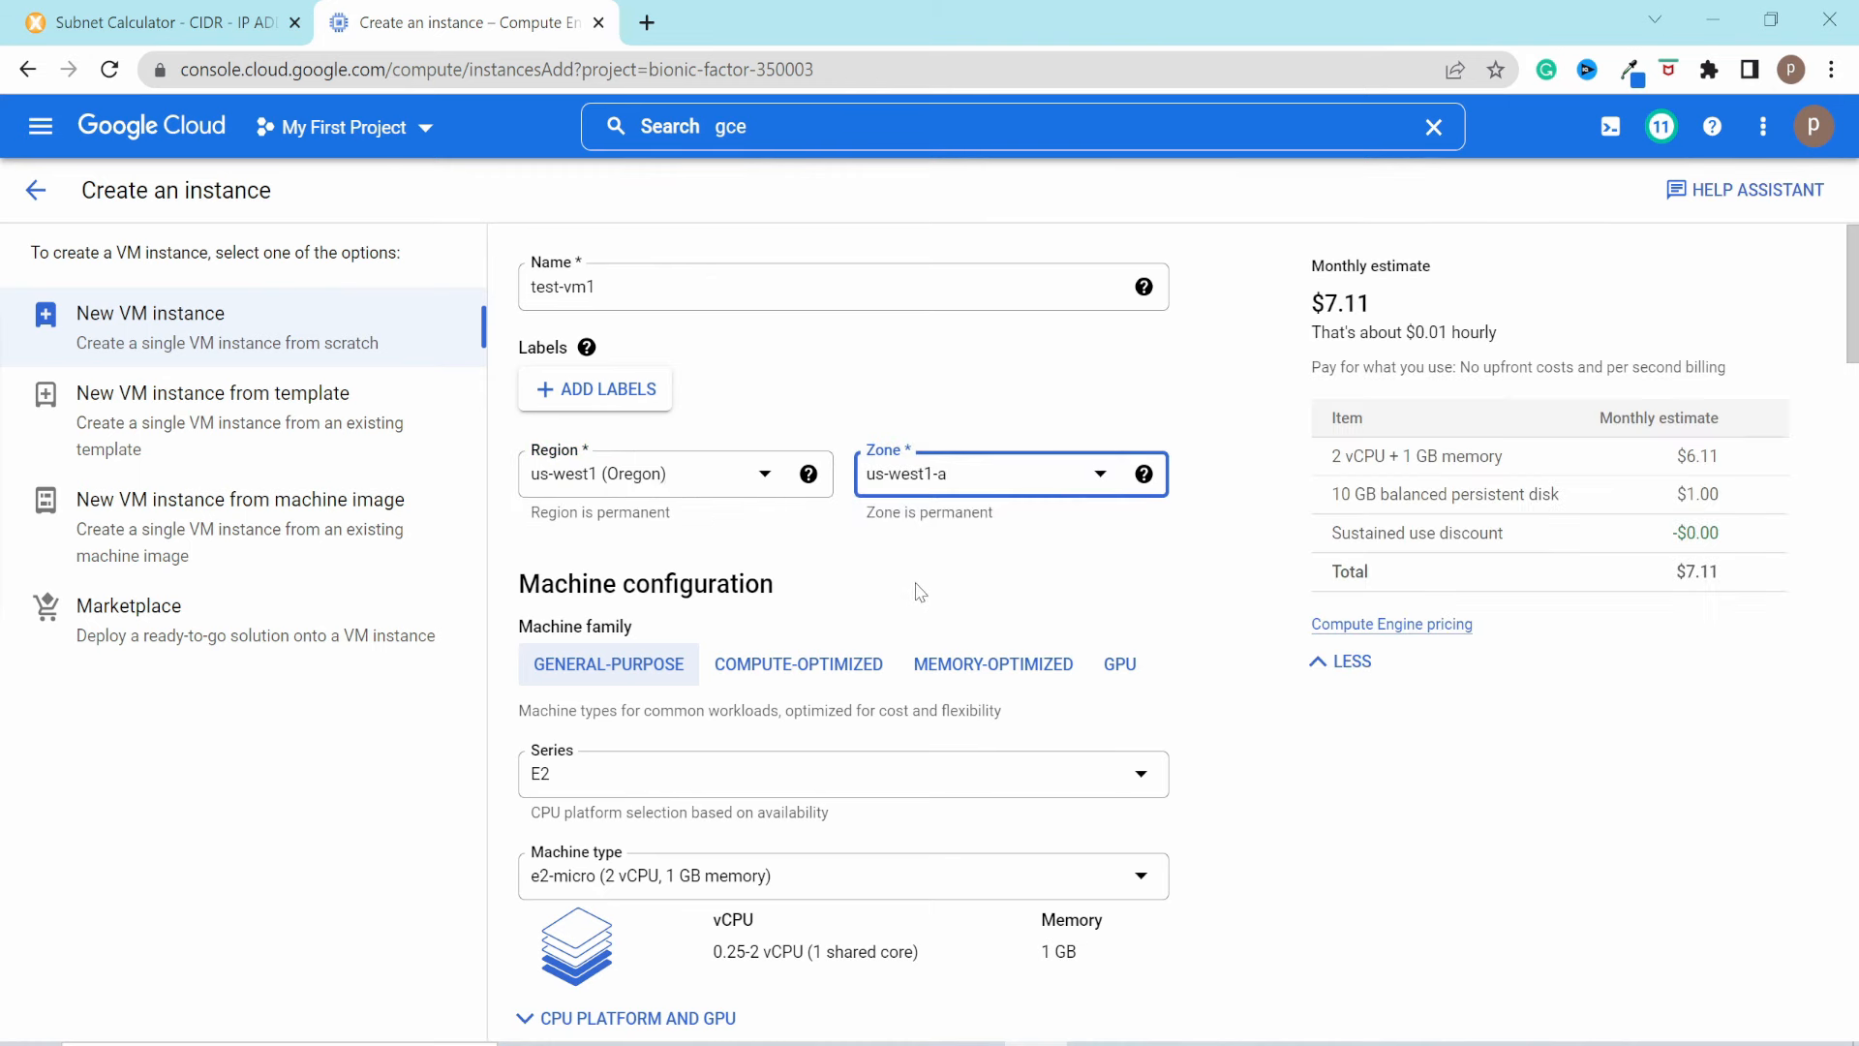
Step: Accept the network interface on my-vpc with subnet1 (192.168.1.0/24) and create the instance
scroll(918, 592, down, 1)
scroll(918, 593, down, 15)
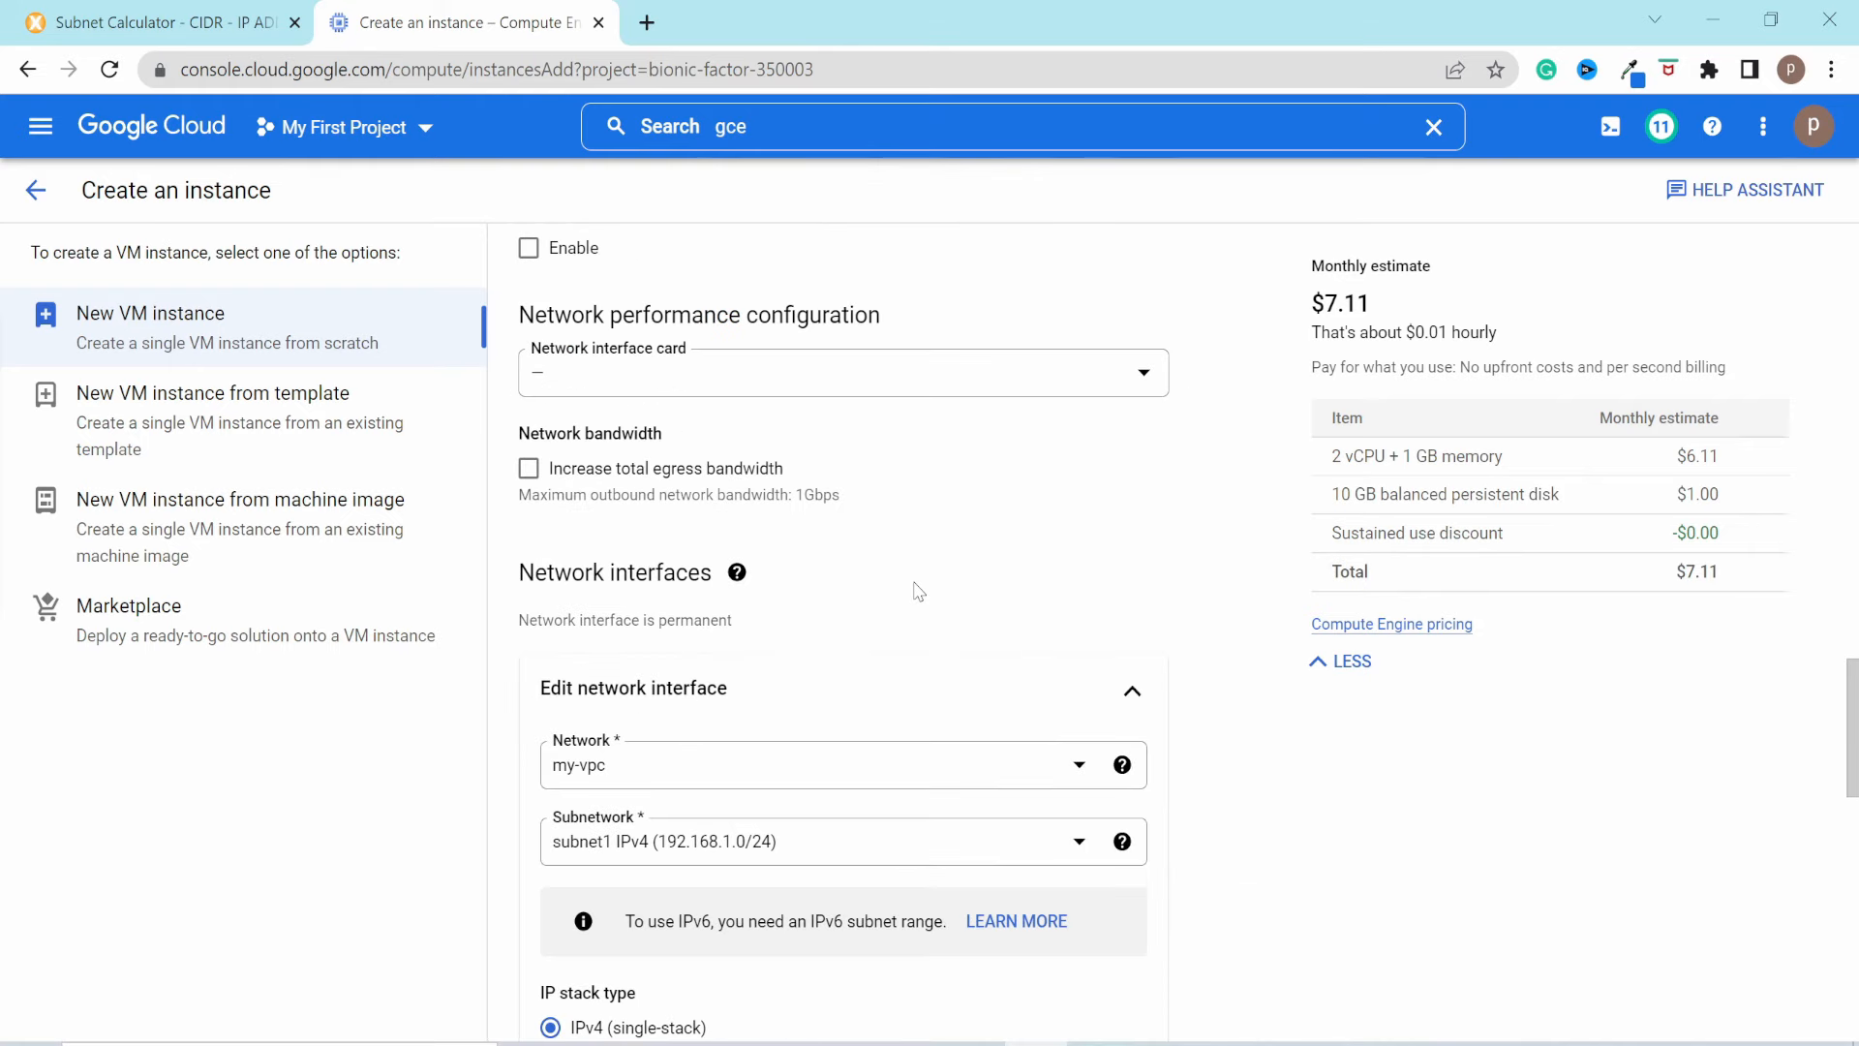
scroll(918, 592, down, 4)
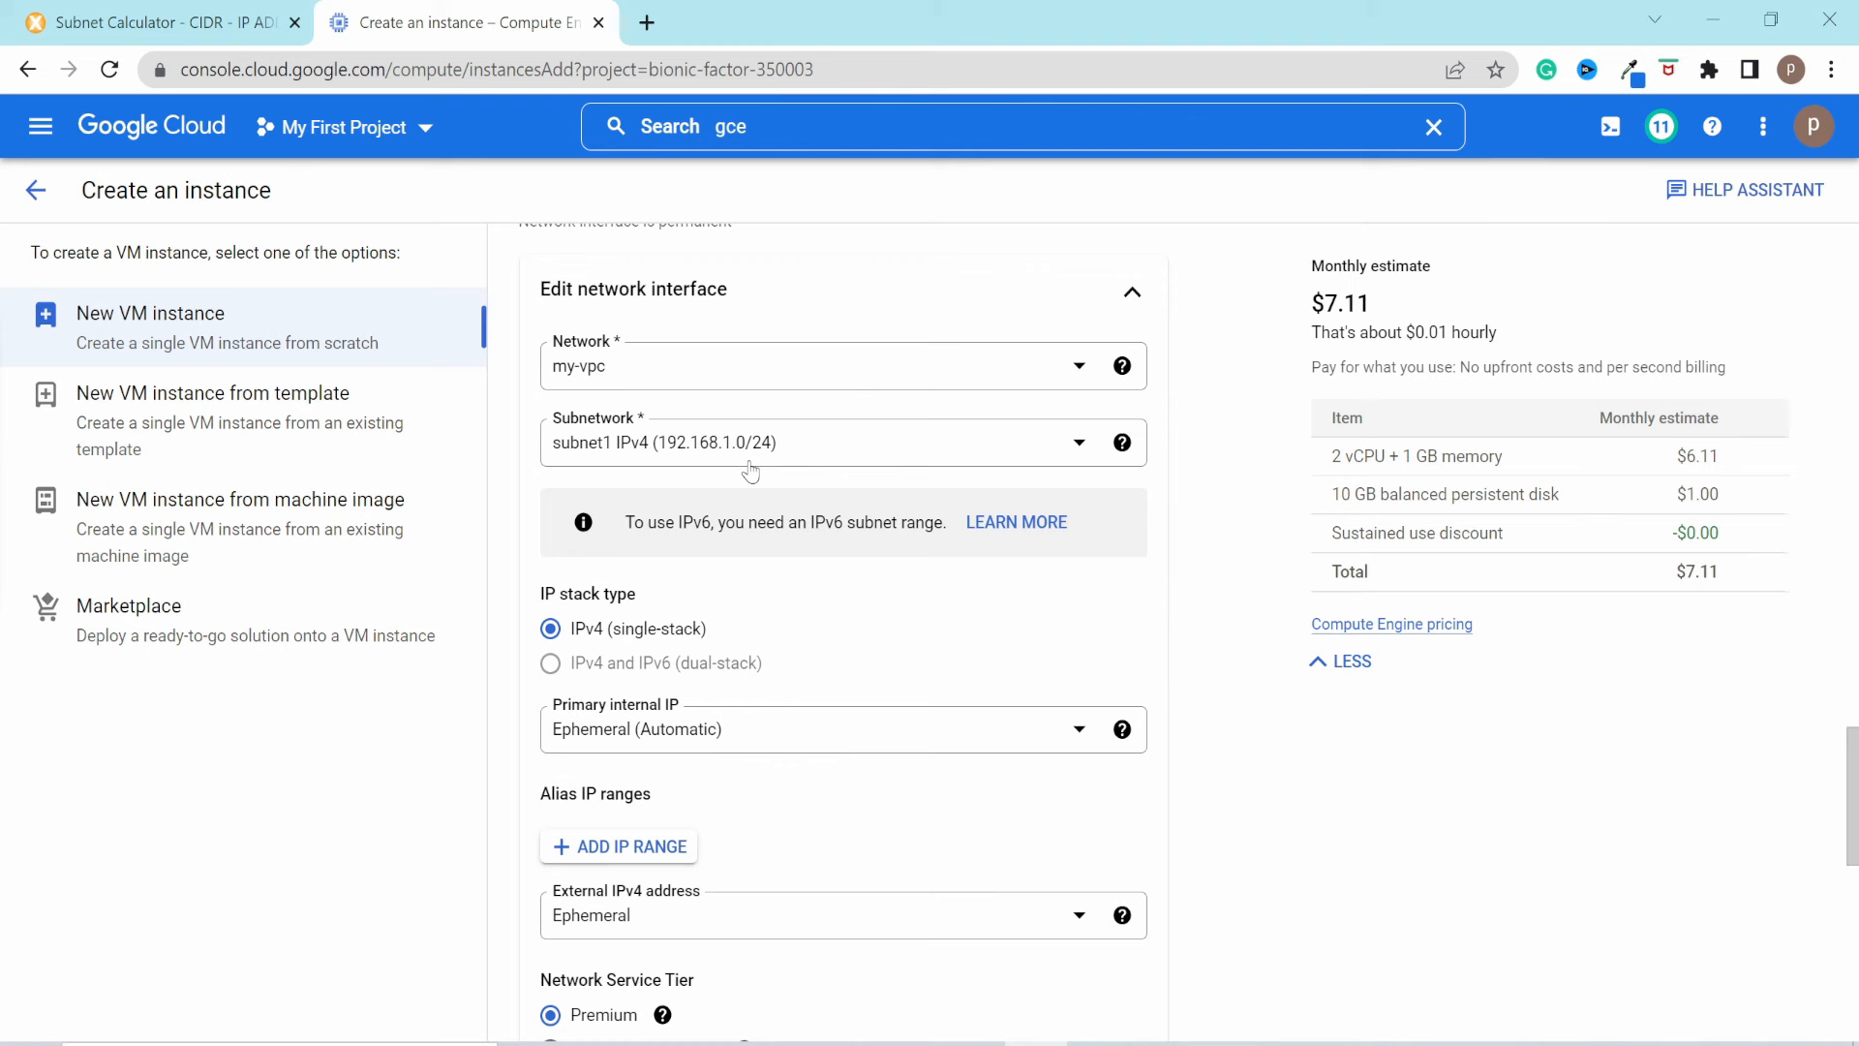
scroll(859, 614, down, 4)
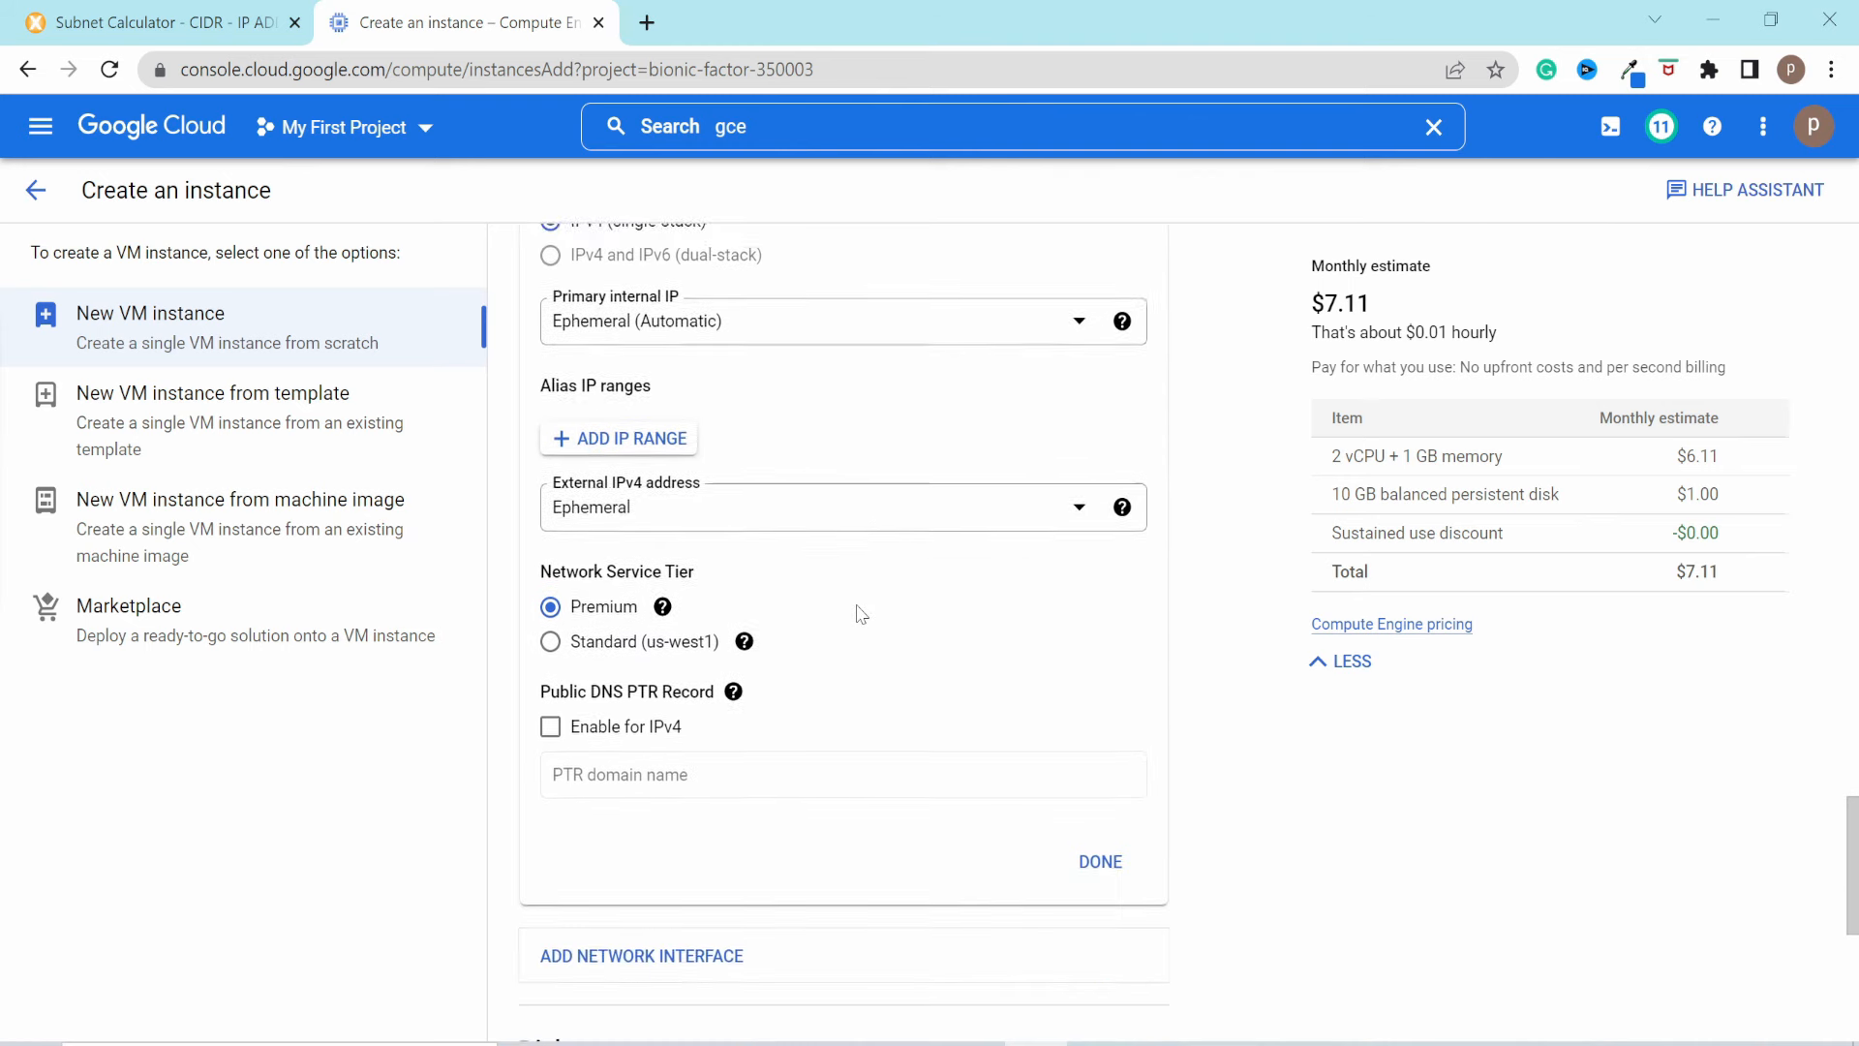
scroll(859, 614, down, 3)
click(1097, 606)
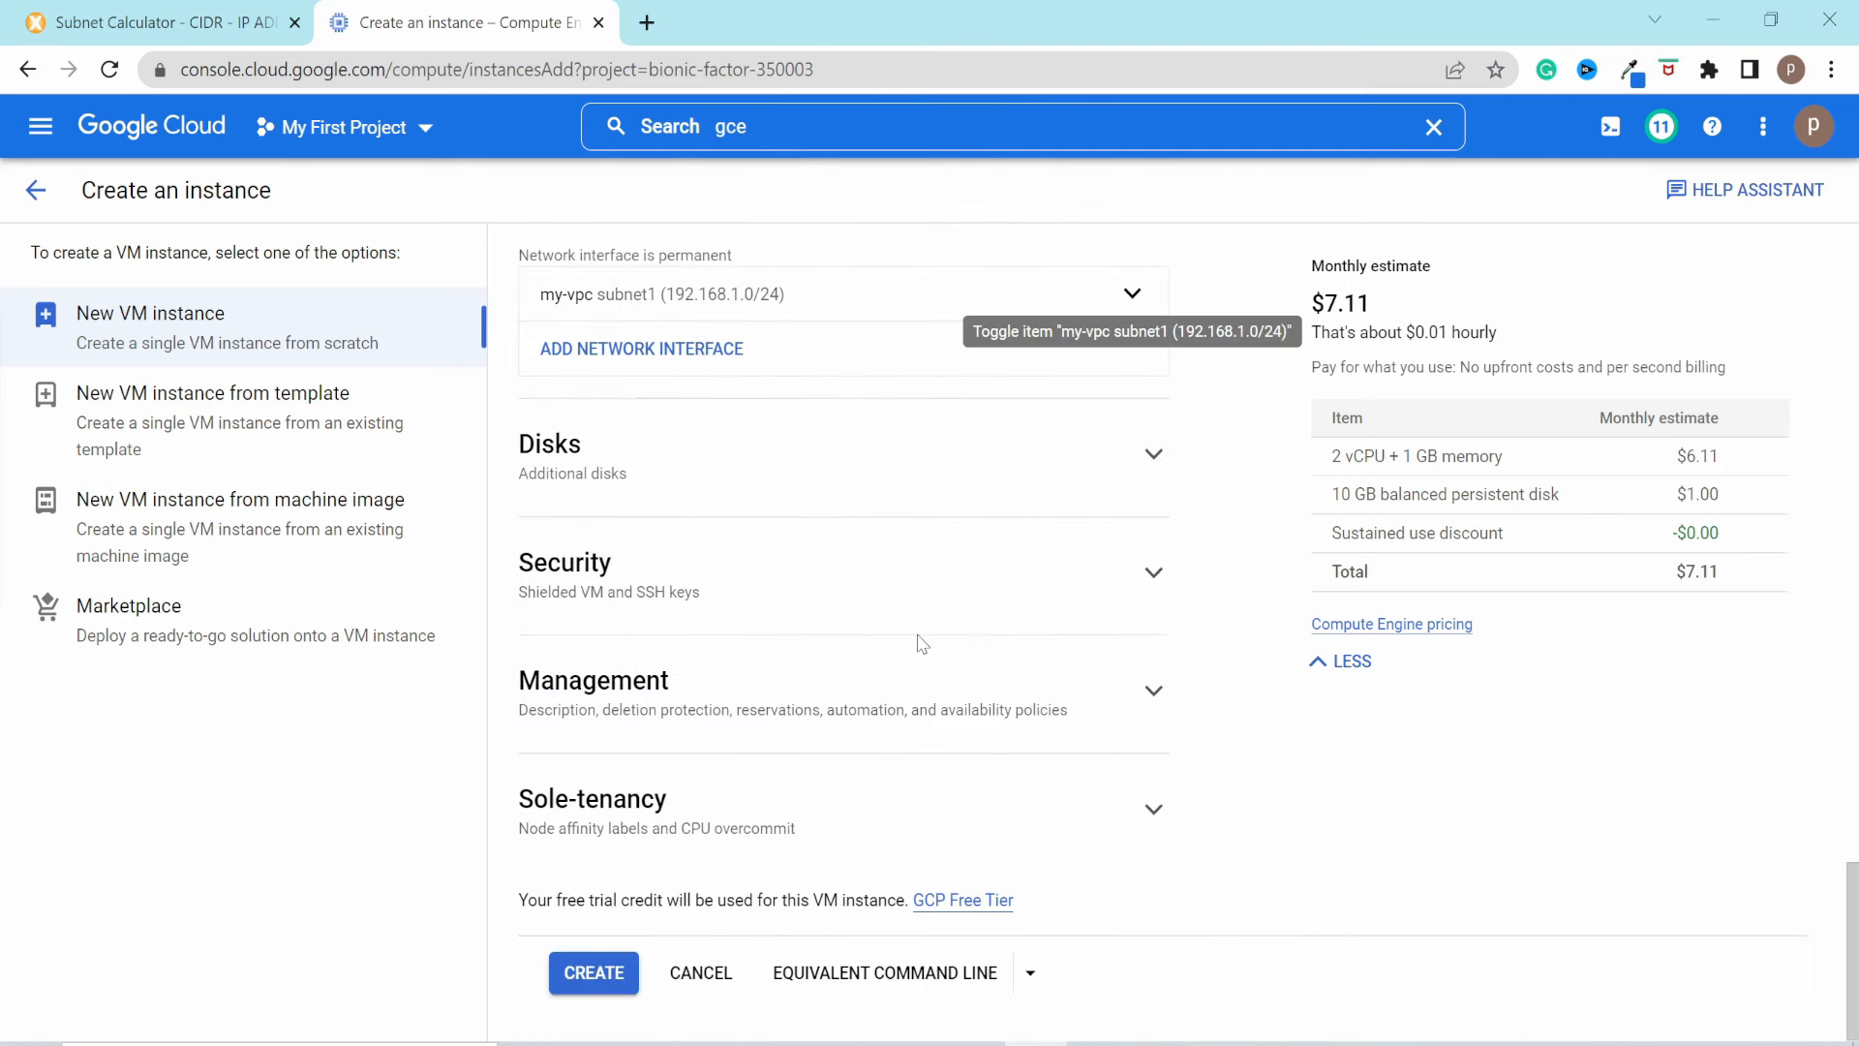
click(612, 998)
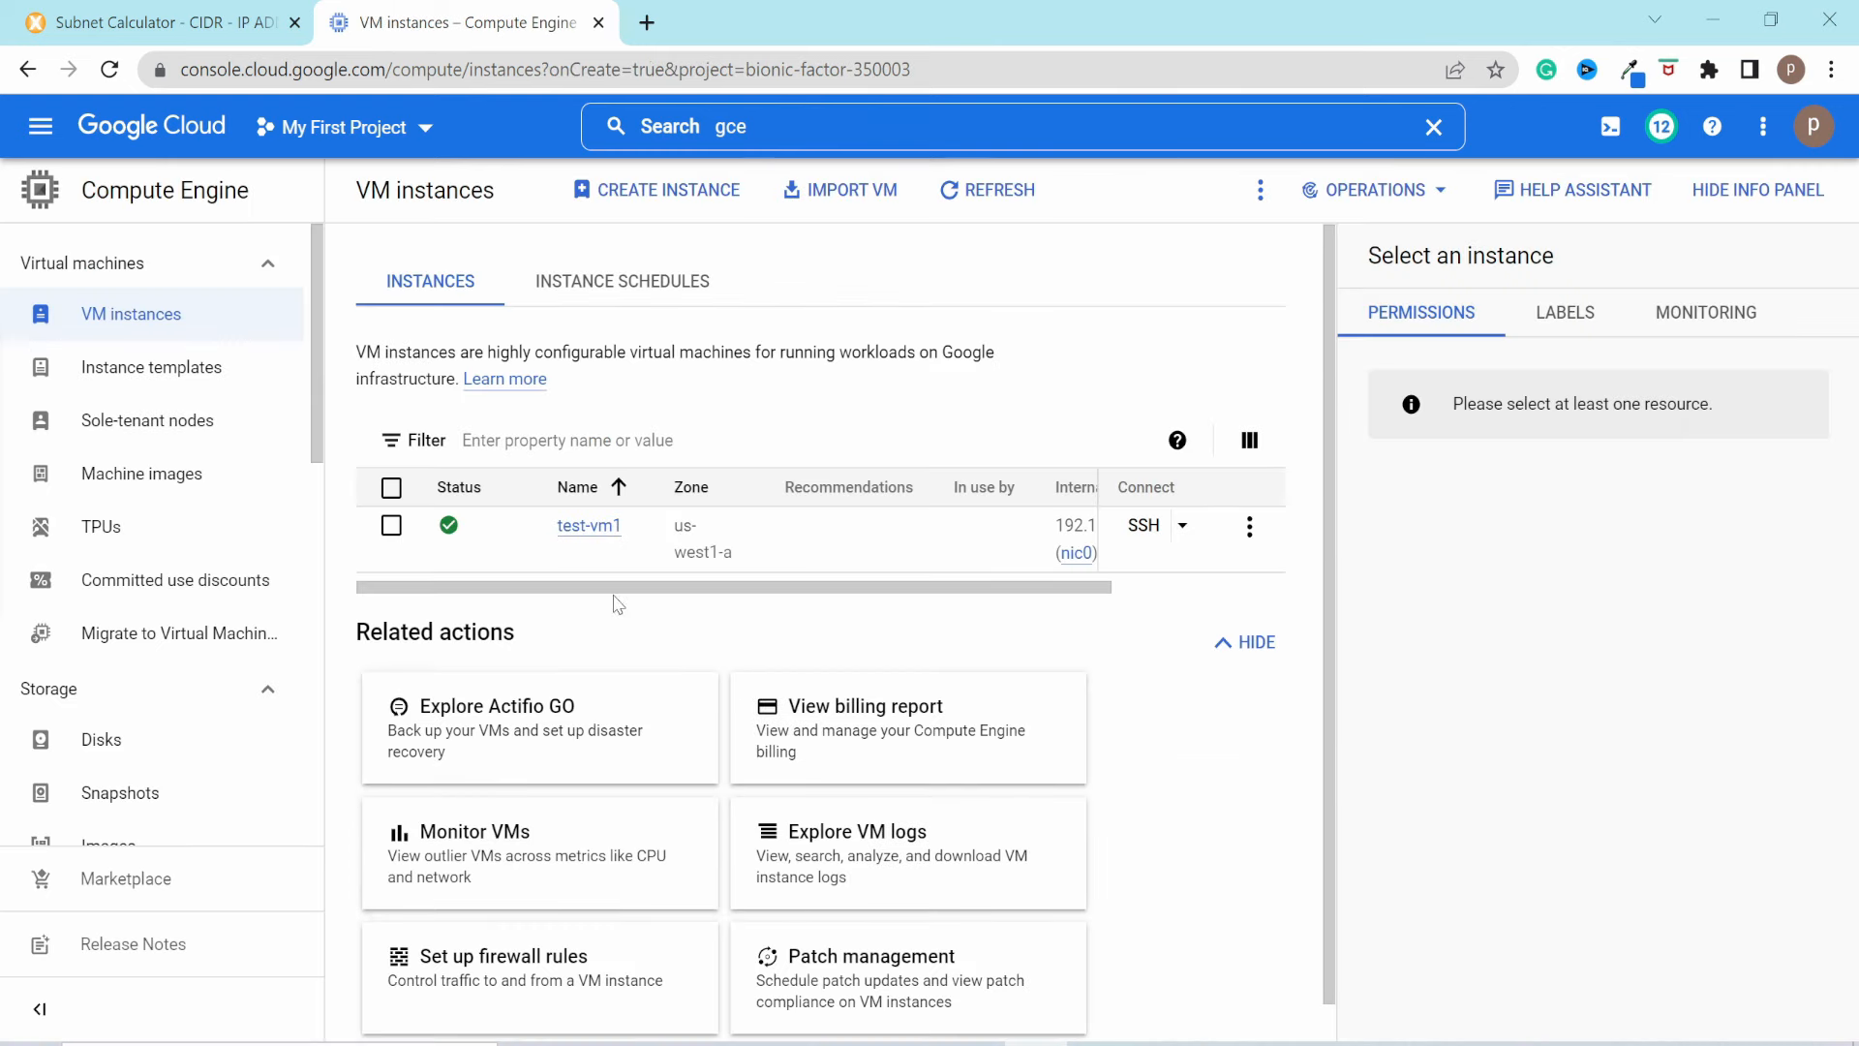
Step: Check the internal and external IP addresses of test-vm1 in the VM instances list
drag(614, 589, 771, 587)
mouse_move(930, 535)
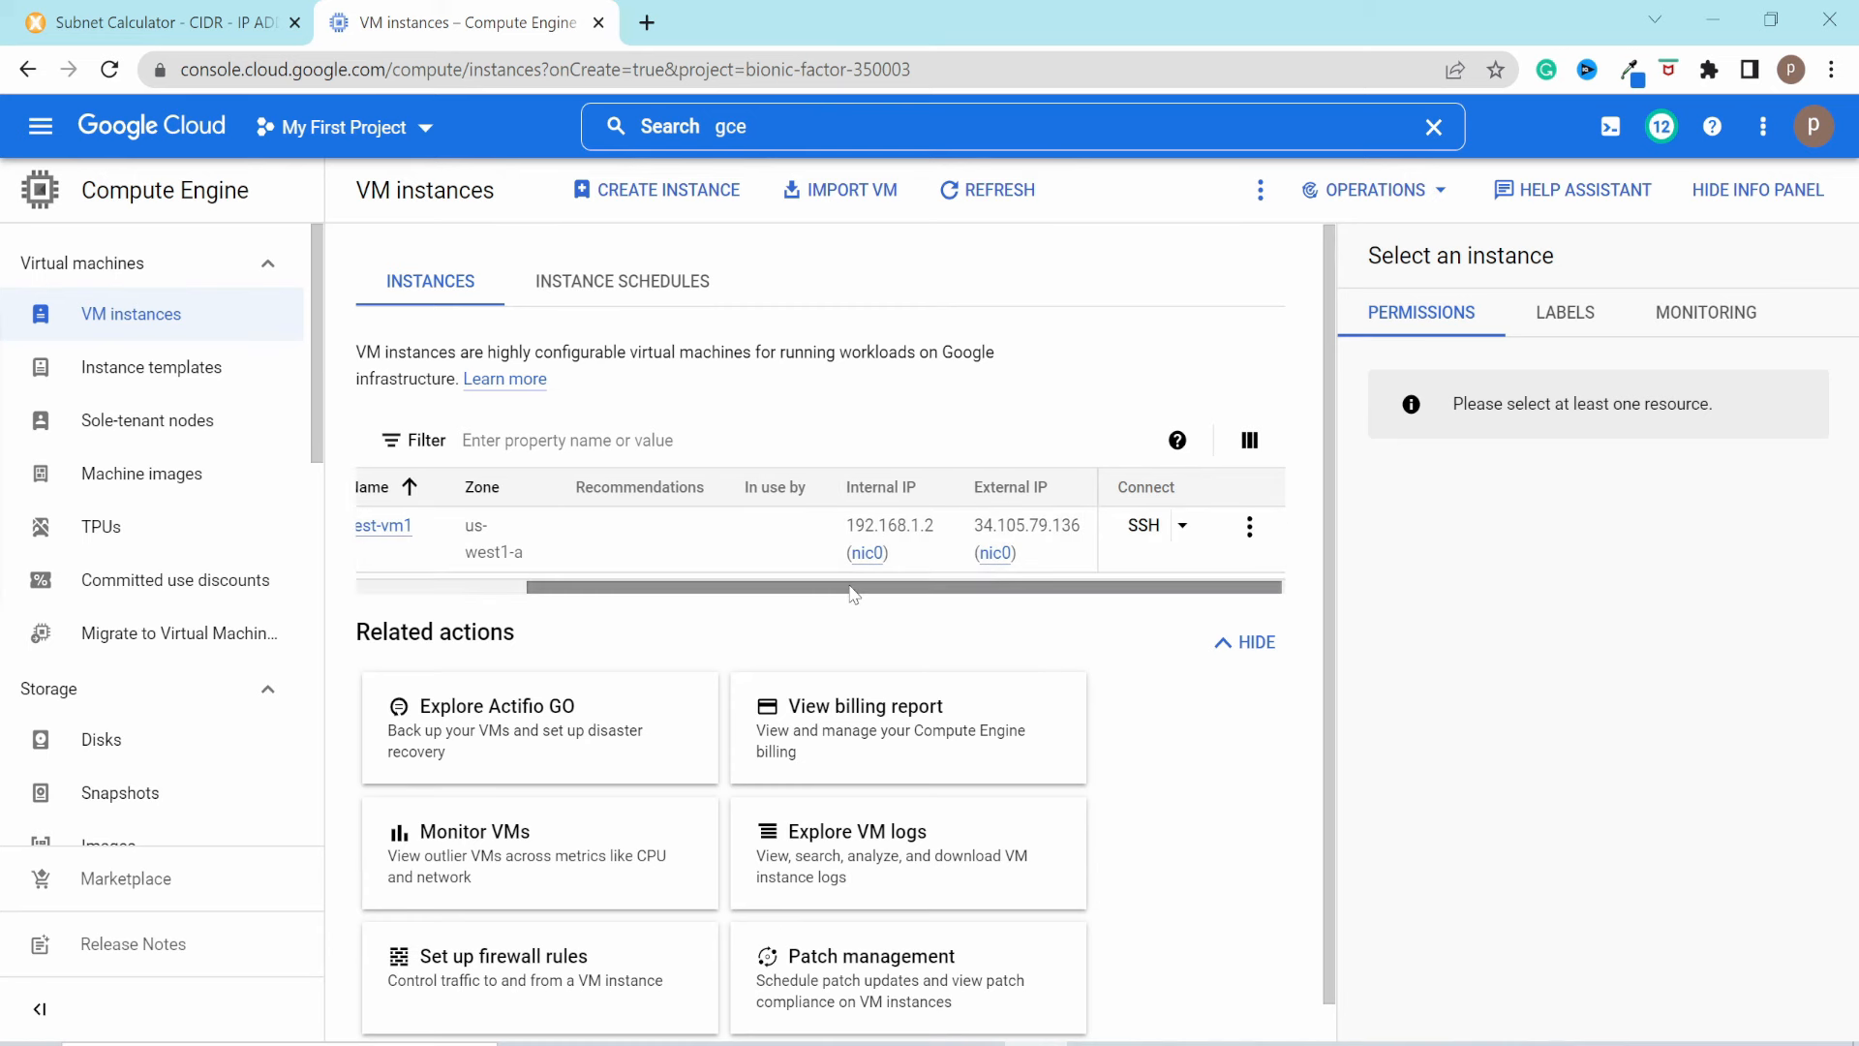
drag(853, 593, 627, 599)
Step: Open test-vm1's details, connect to it over SSH in the browser and clear the terminal
click(593, 529)
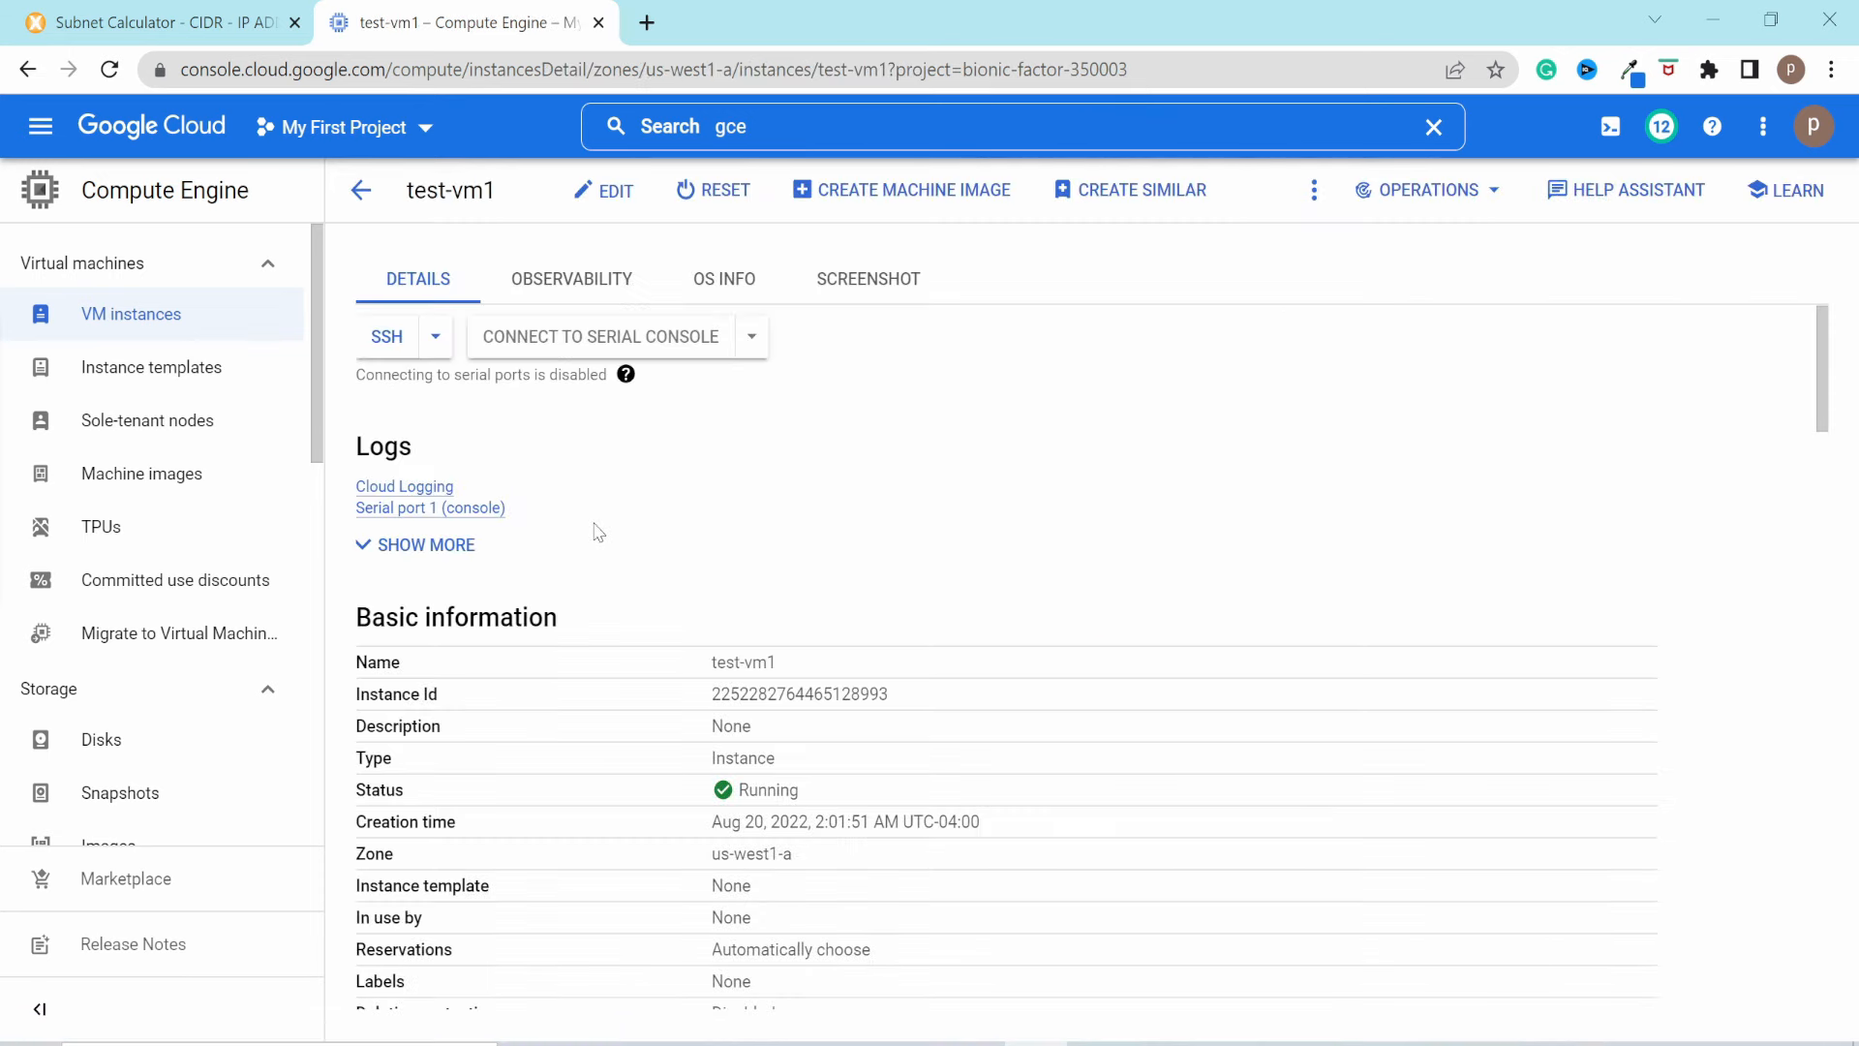
click(387, 341)
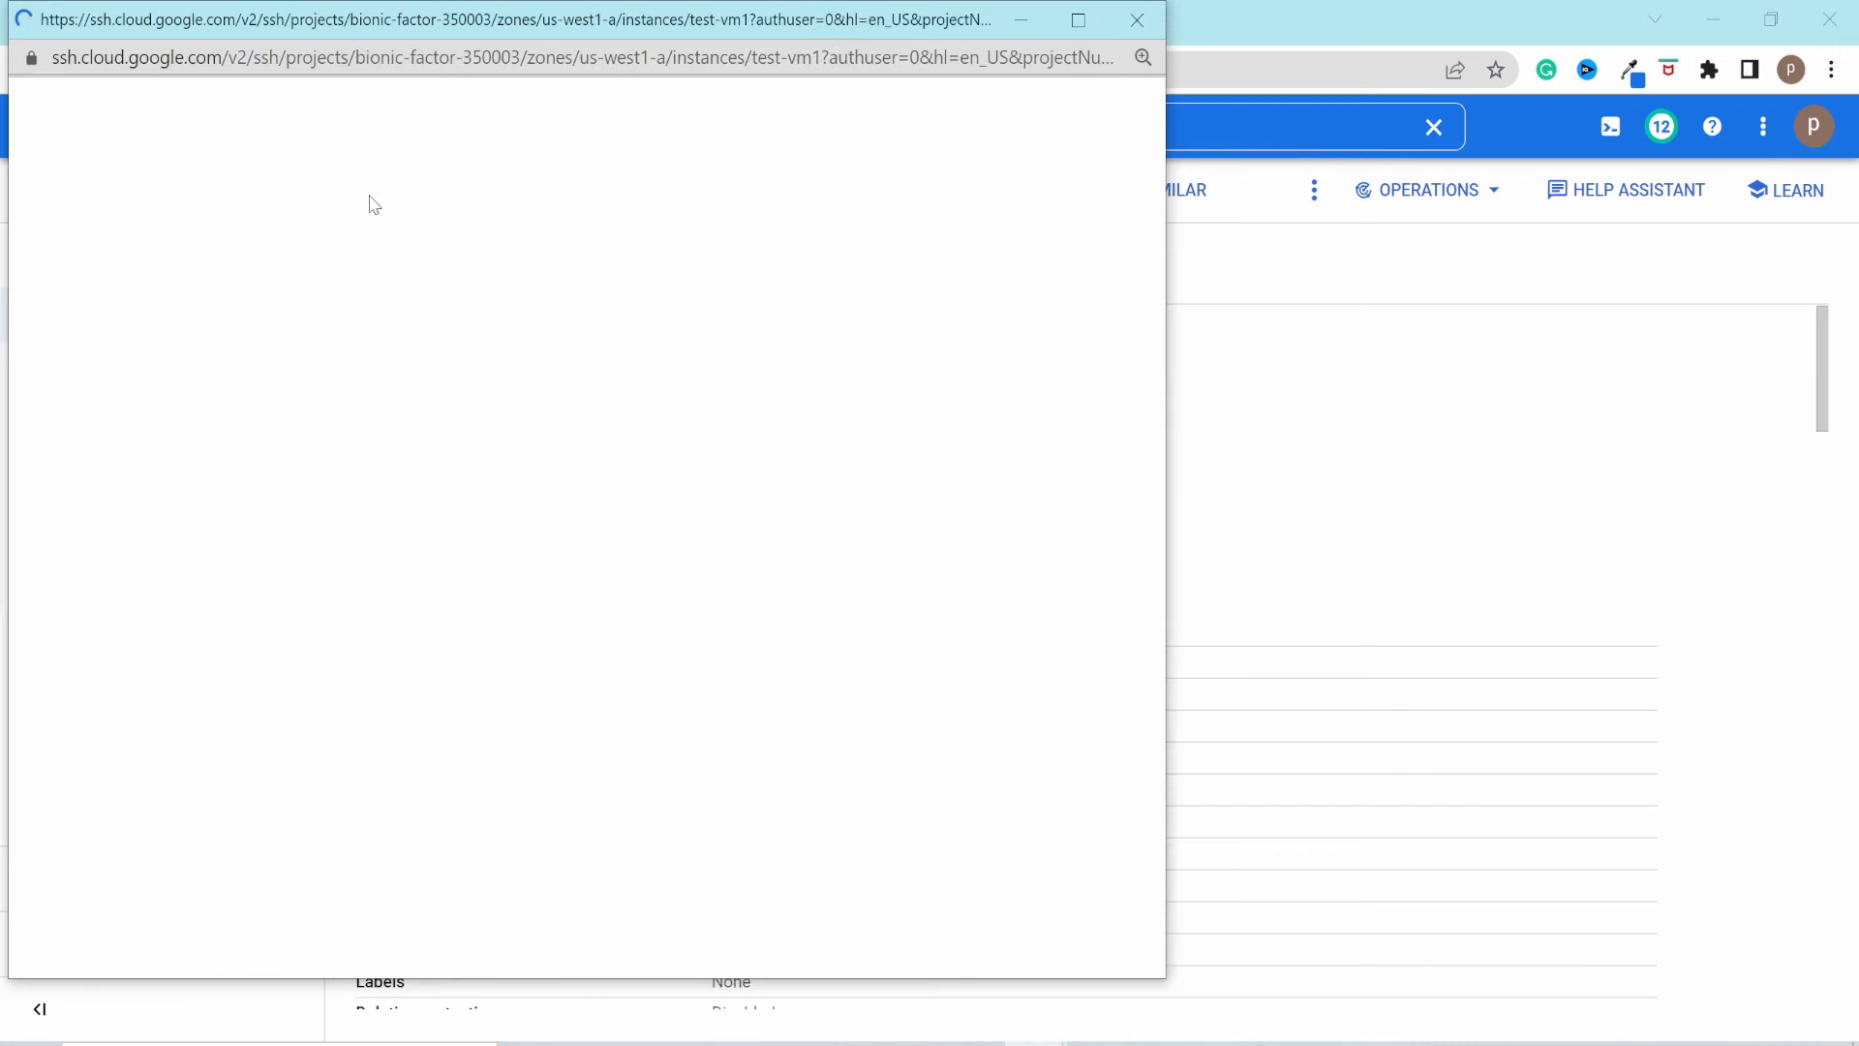
drag(311, 21, 500, 78)
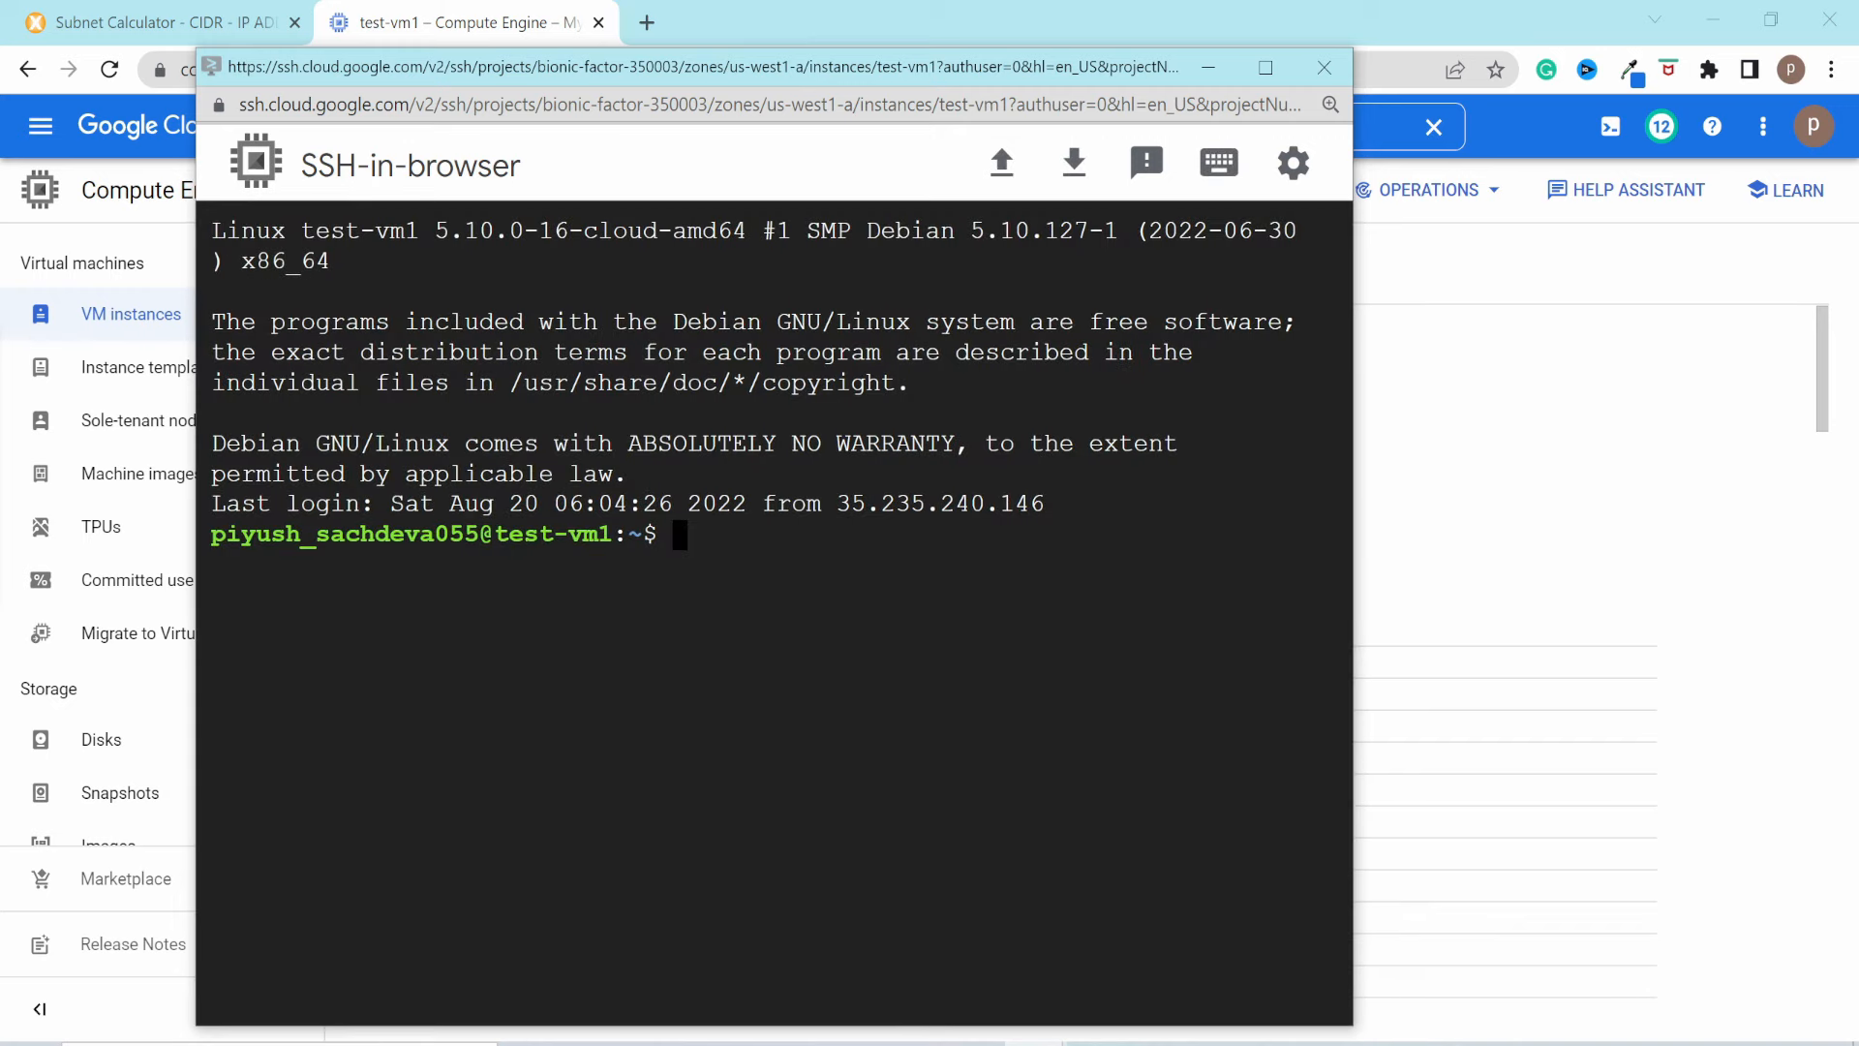
text(clear)
key(Return)
text(curl)
key(BackSpace)
key(BackSpace)
key(BackSpace)
key(BackSpace)
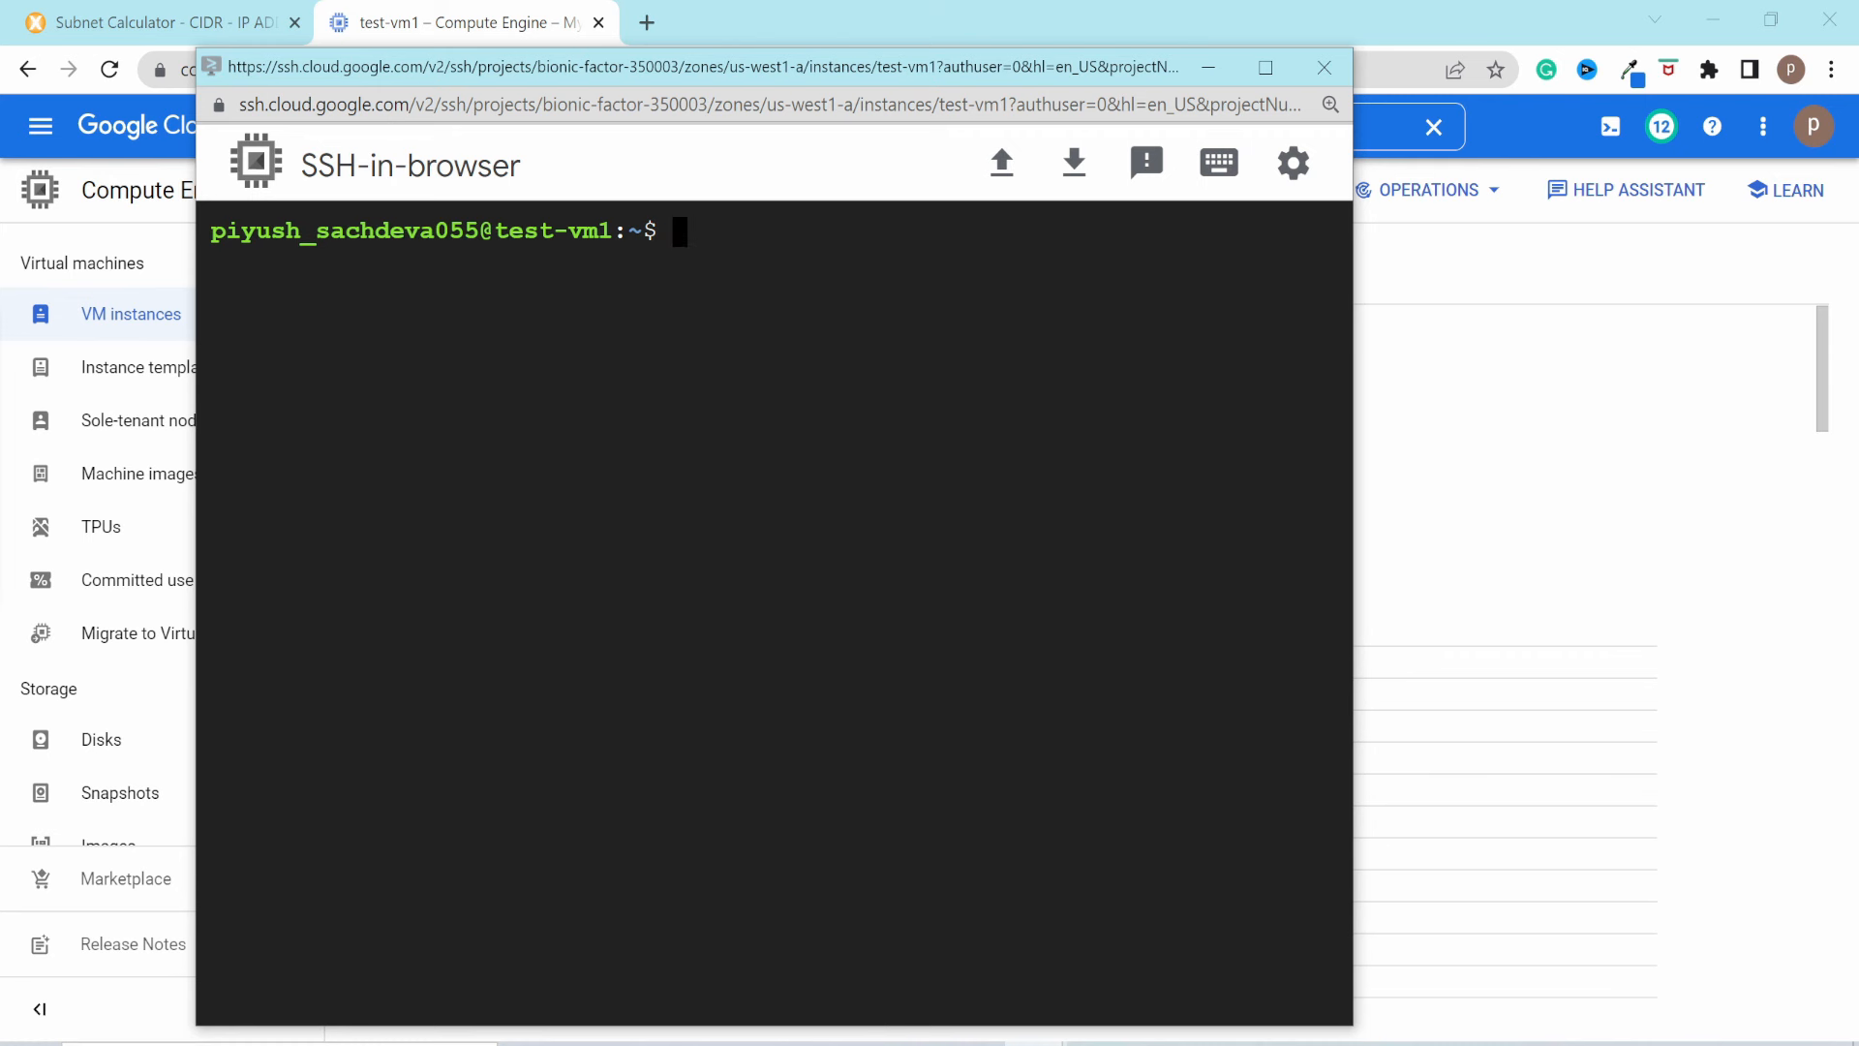
text(ping www.google.com)
key(Return)
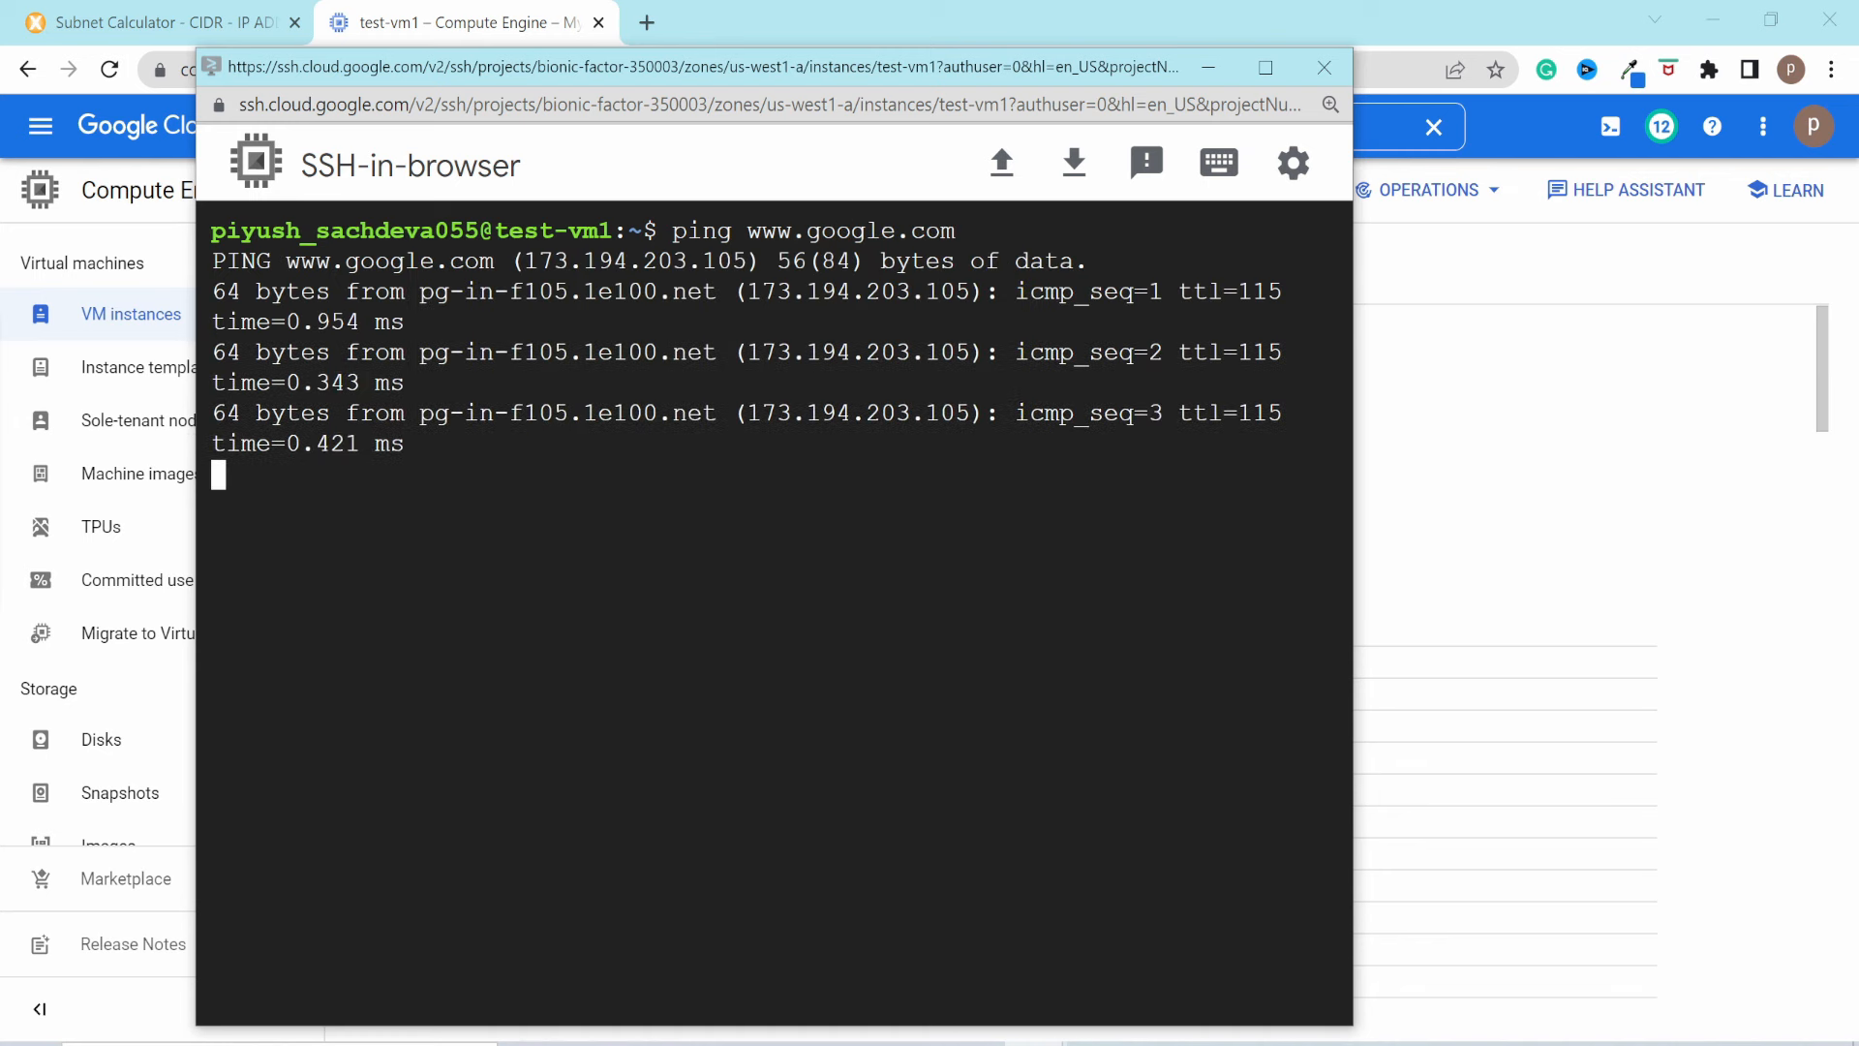
key(ctrl+c)
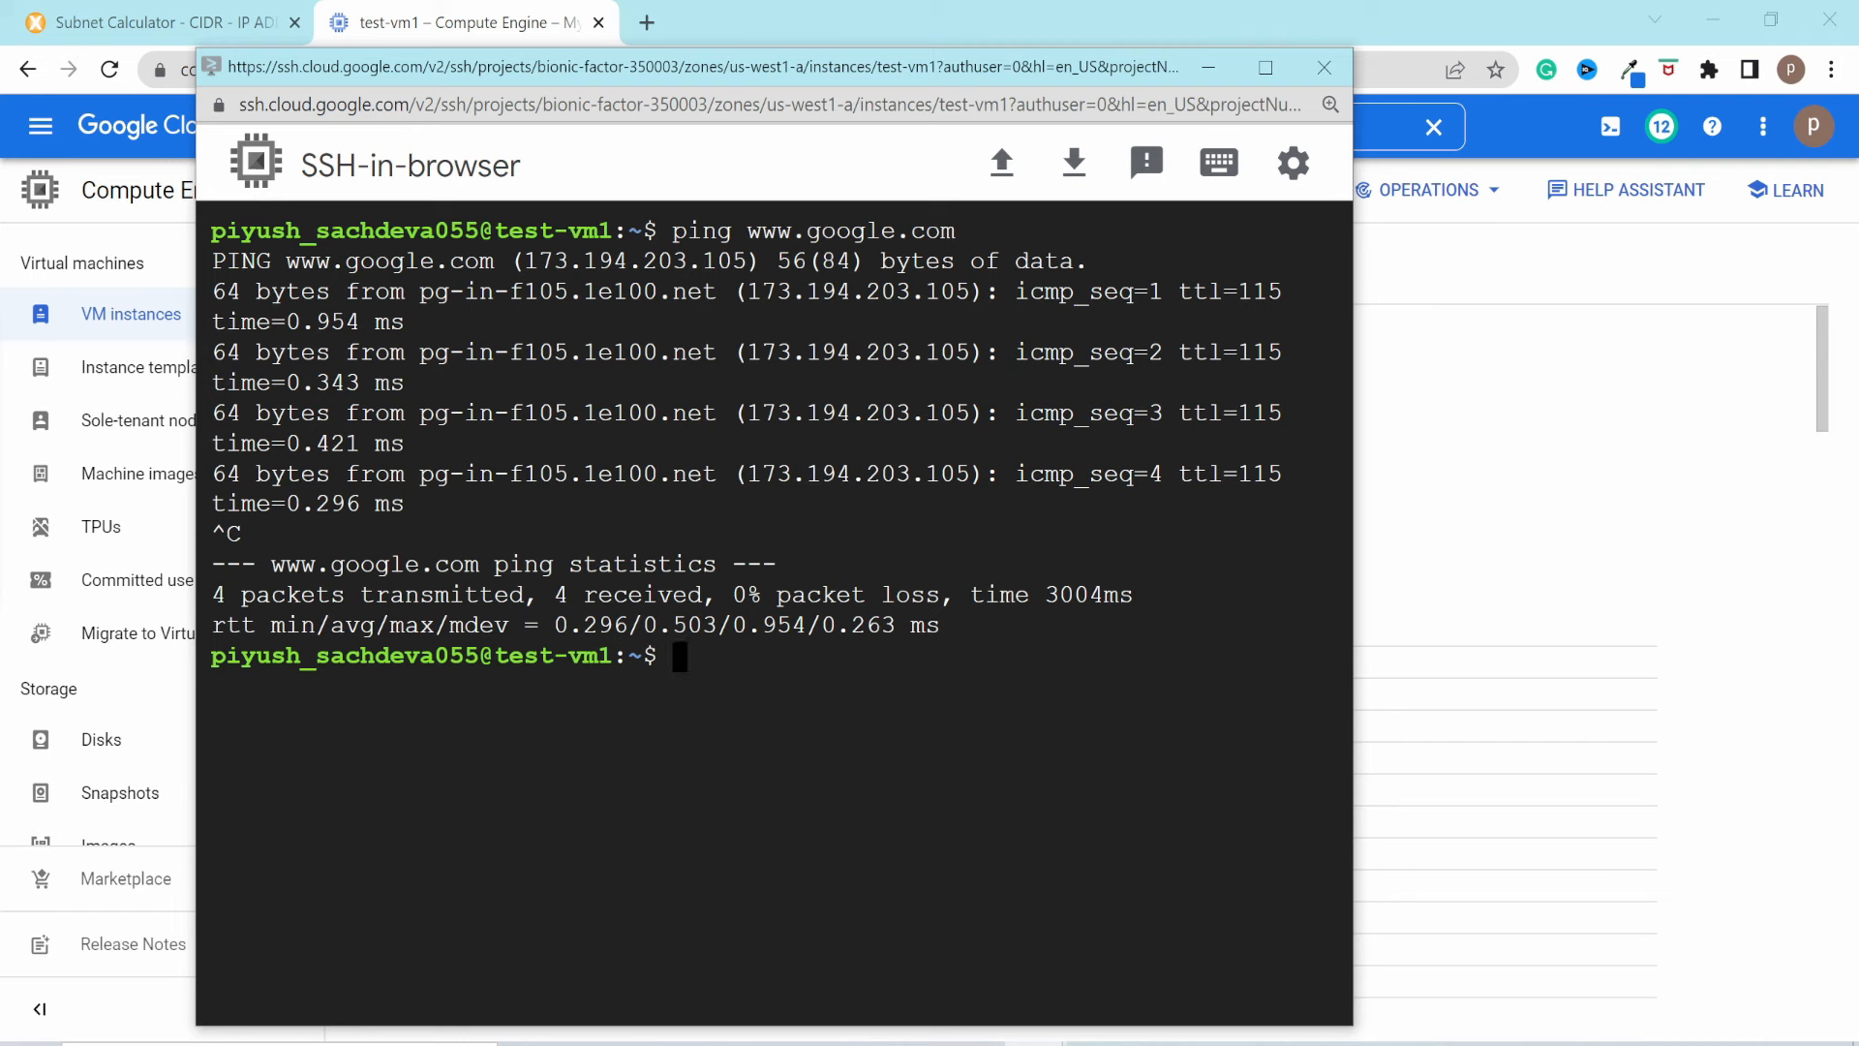